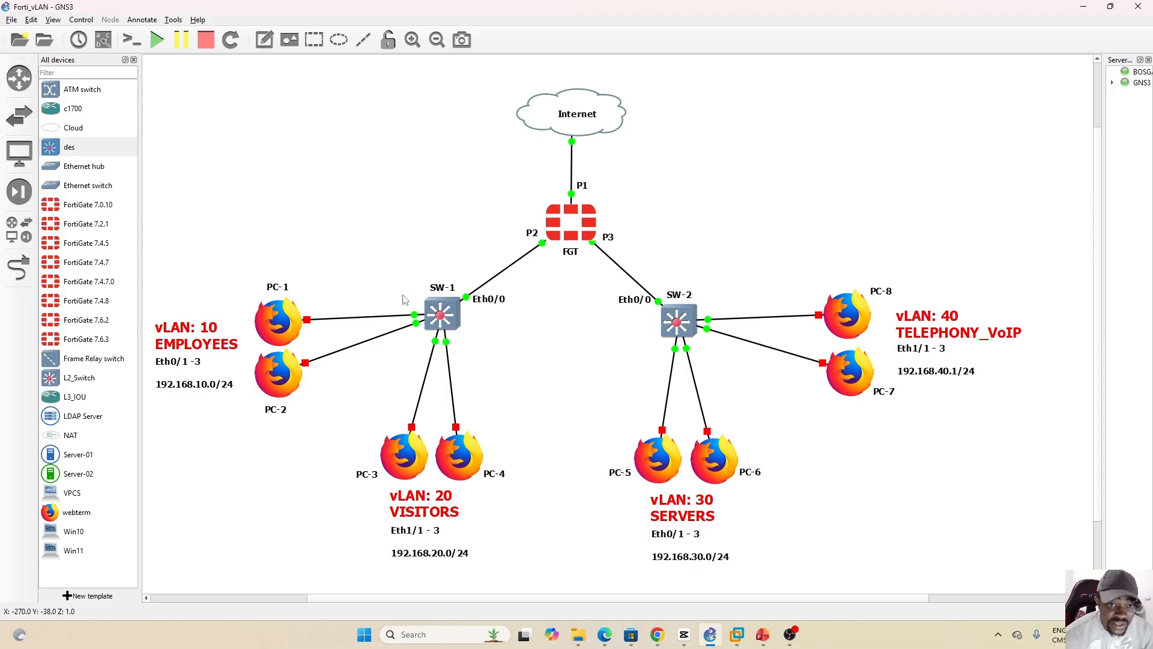
Open the console of switch SW-1 and list its VLANs with the sh vlan command.
left_click(441, 317)
double_click(441, 317)
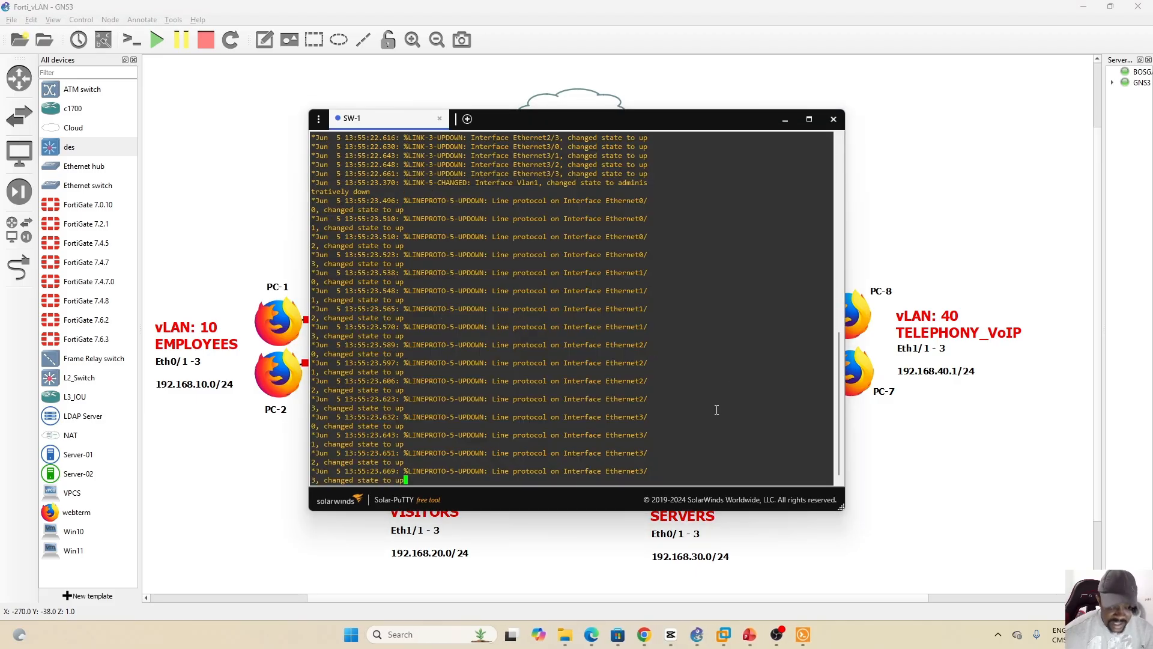
key("Return")
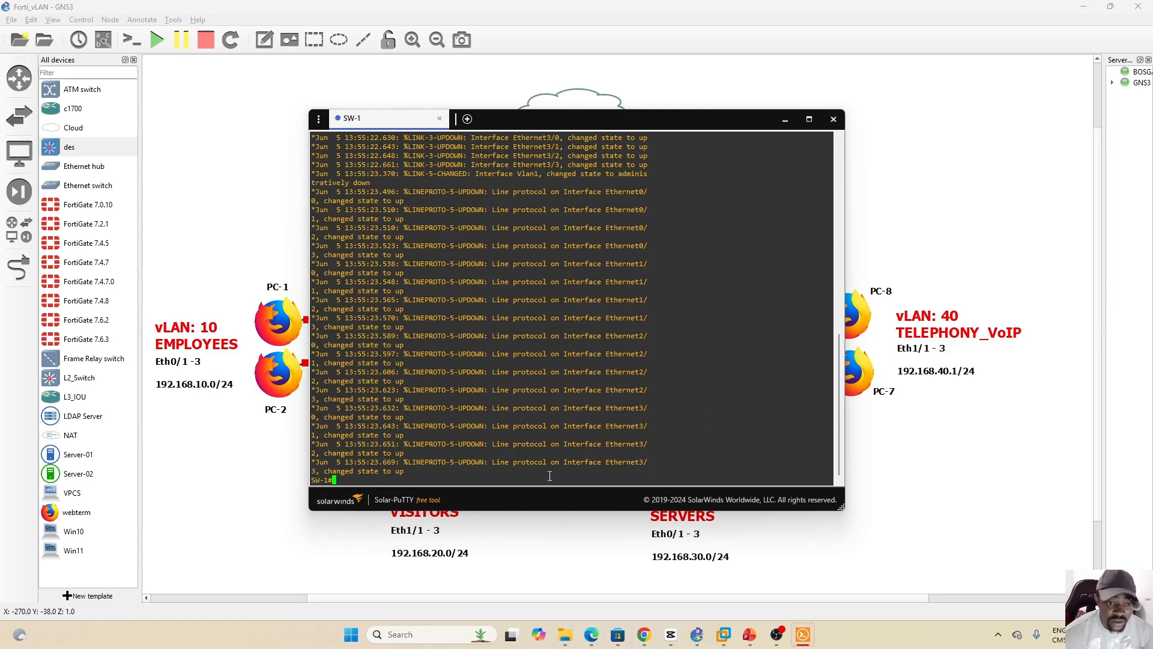
key("Return")
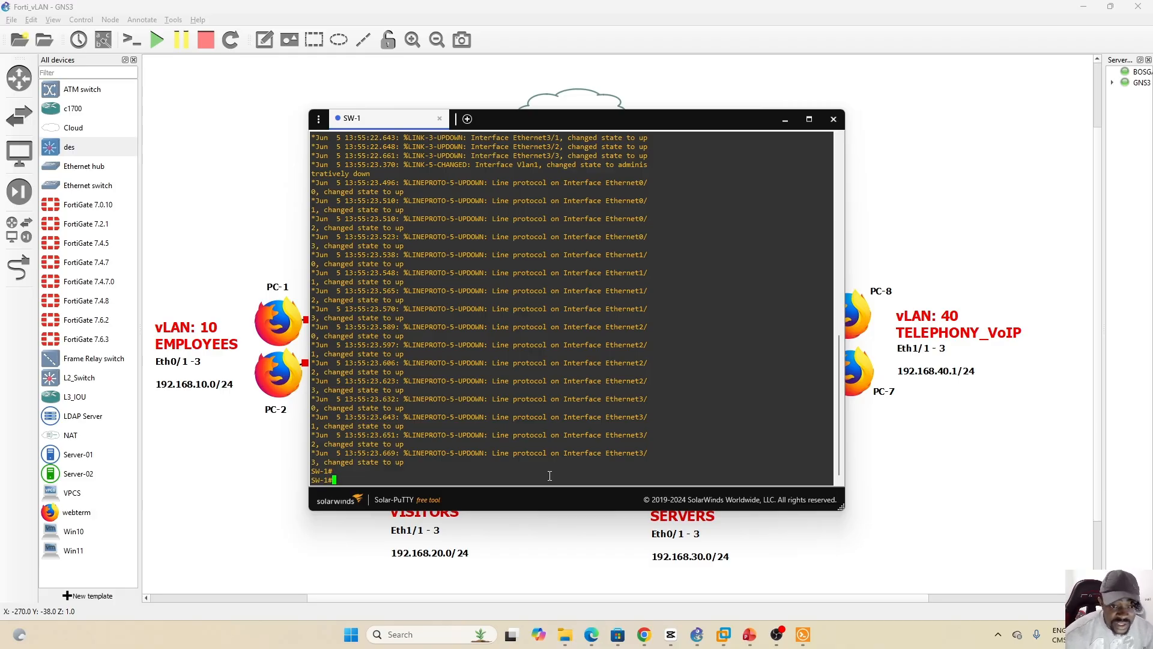
type("sh vlan")
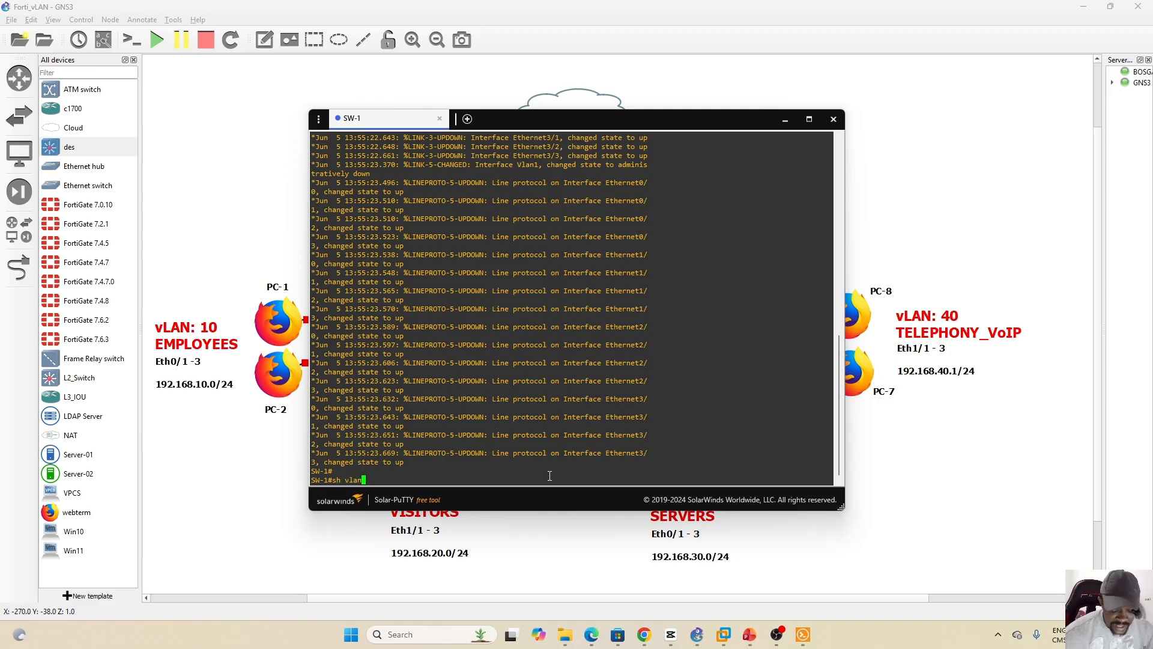
key("Return")
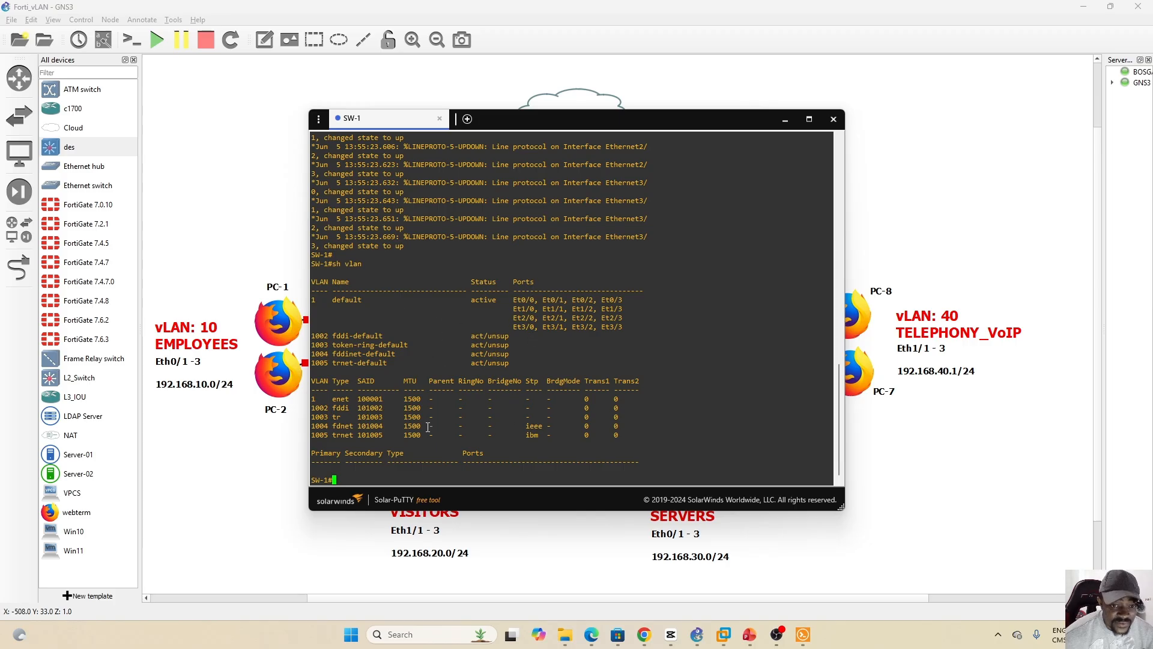
Enter global configuration mode on SW-1 with conf t and create VLAN 10.
type("co")
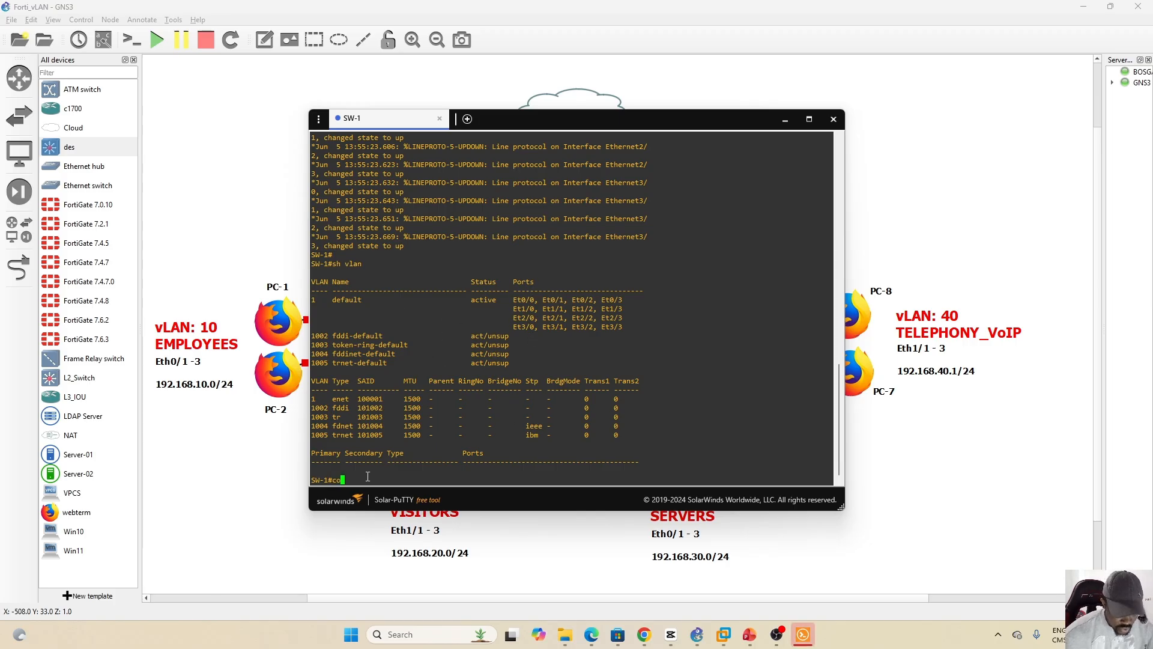
type("nf t")
key("Return")
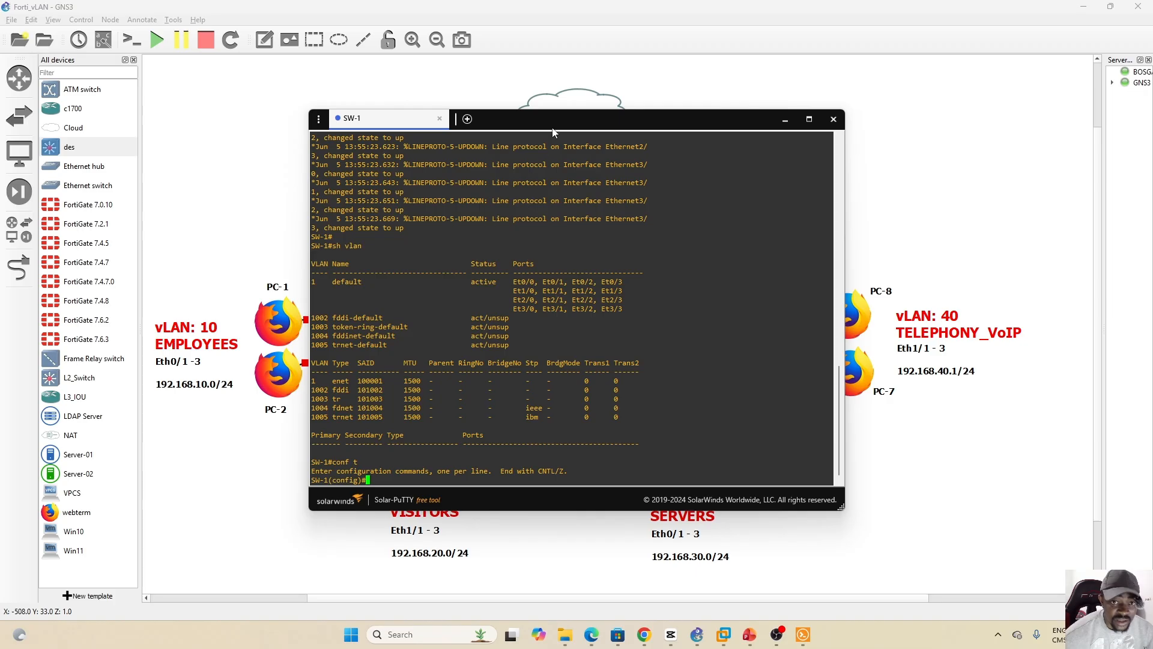
left_click_drag(552, 122, 556, 103)
left_click(556, 82)
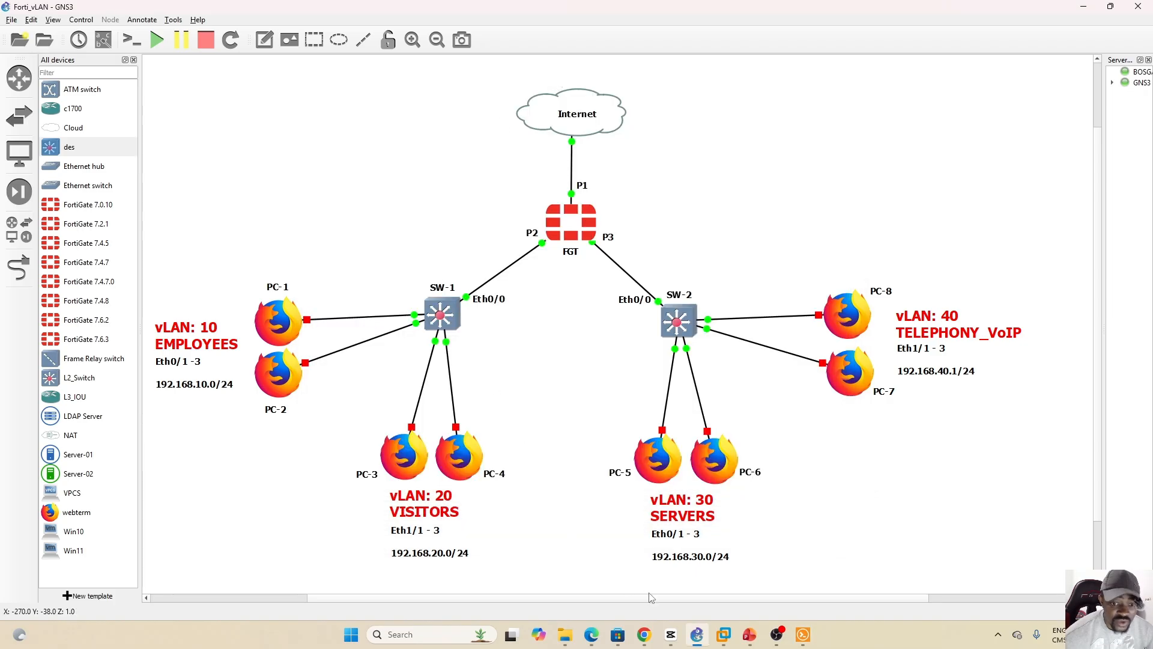
left_click(803, 634)
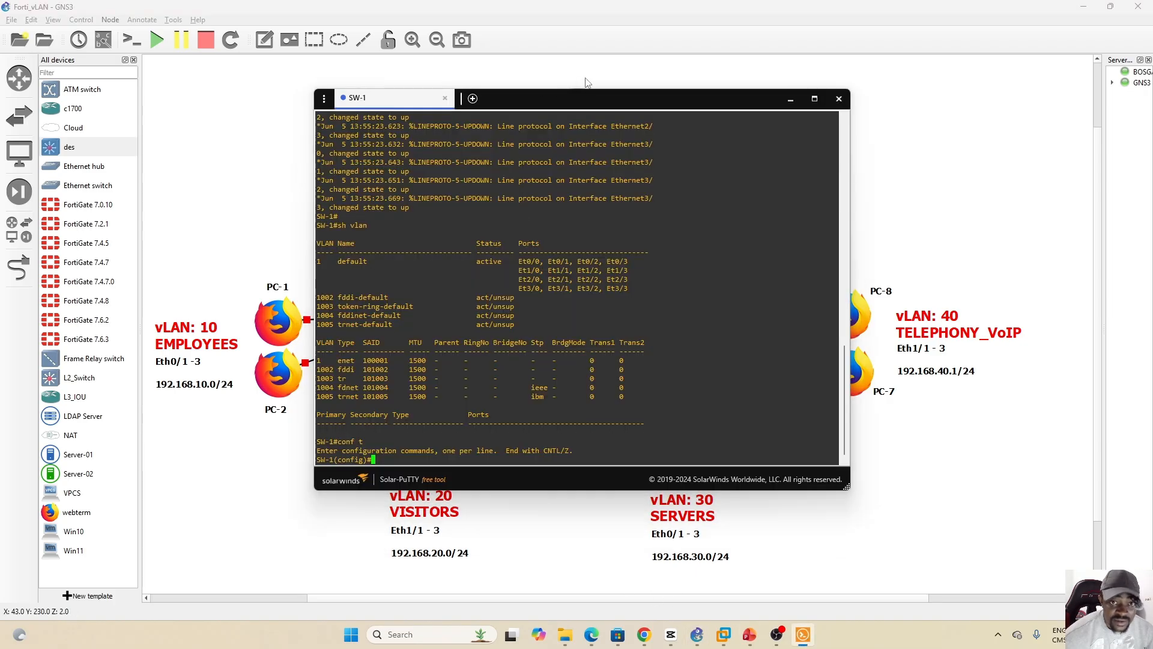
left_click_drag(579, 97, 581, 68)
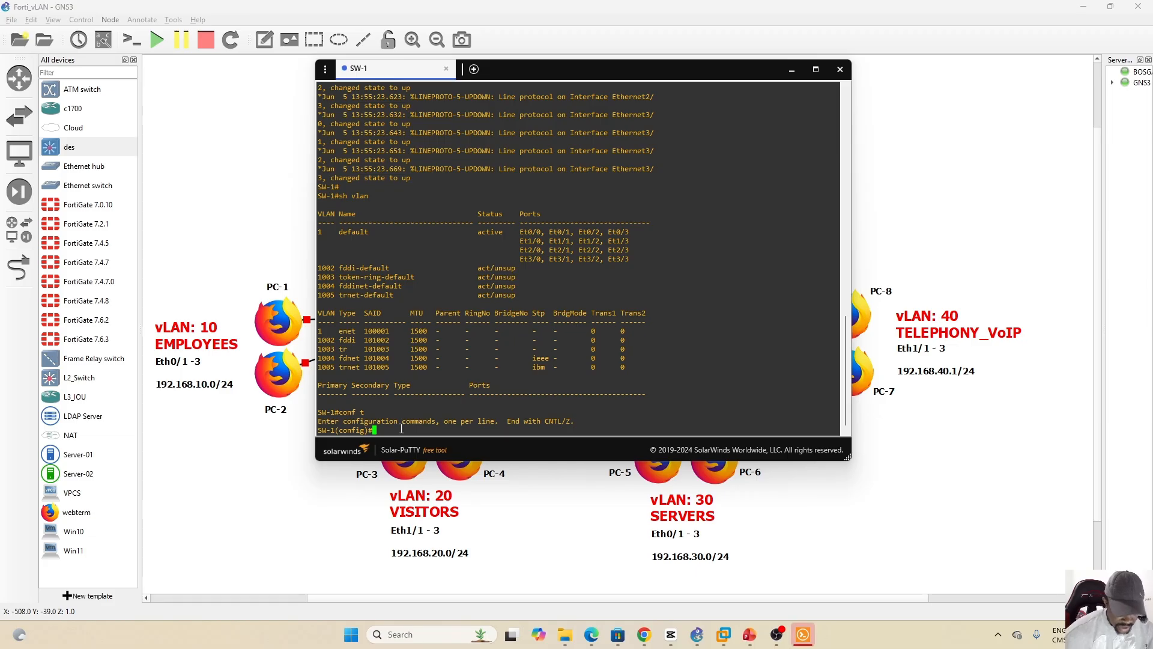
type("vl")
key("Tab")
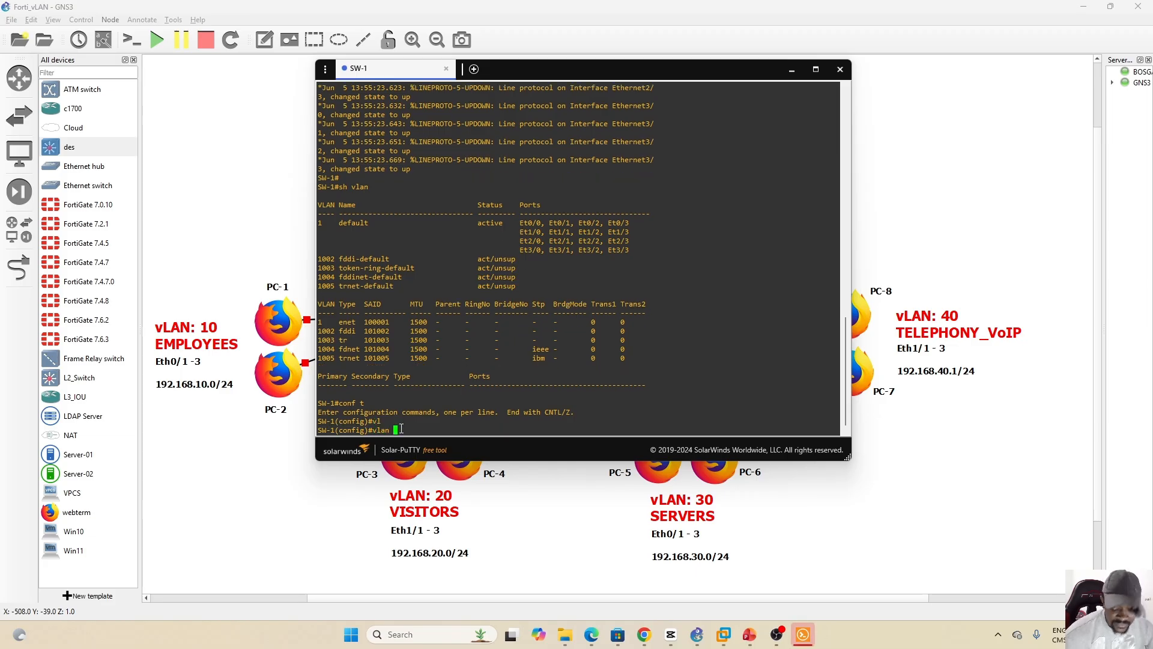
type("10")
key("Return")
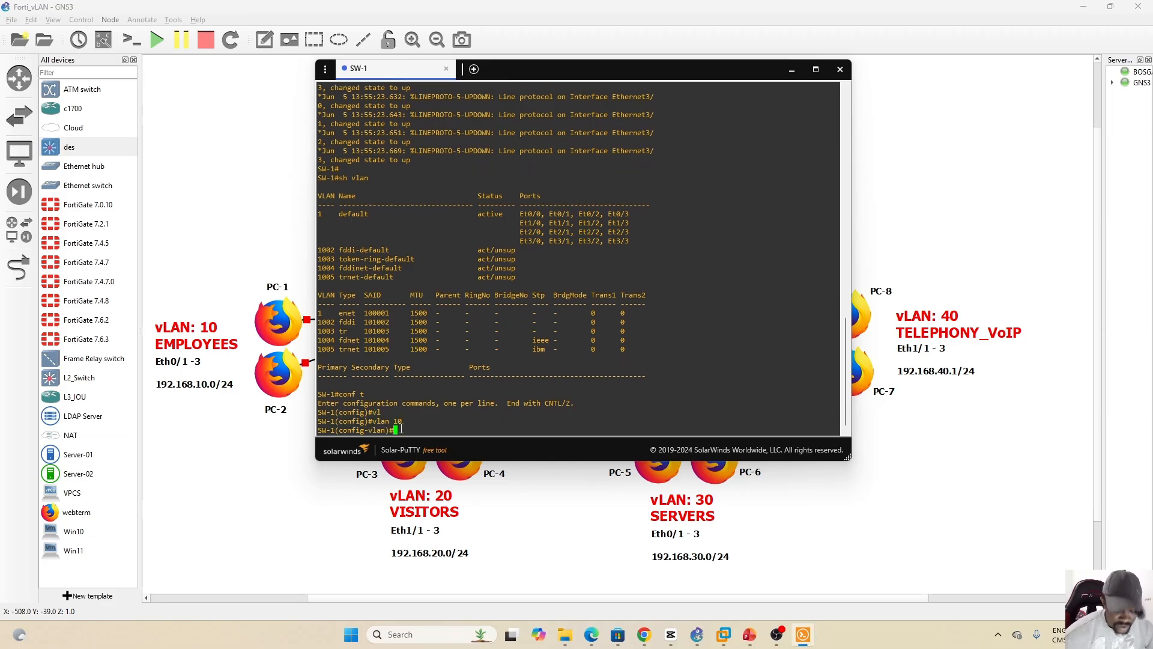
Name VLAN 10 EMPLOYEES and exit VLAN configuration mode.
type("name")
key("Tab")
key("Caps_Lock")
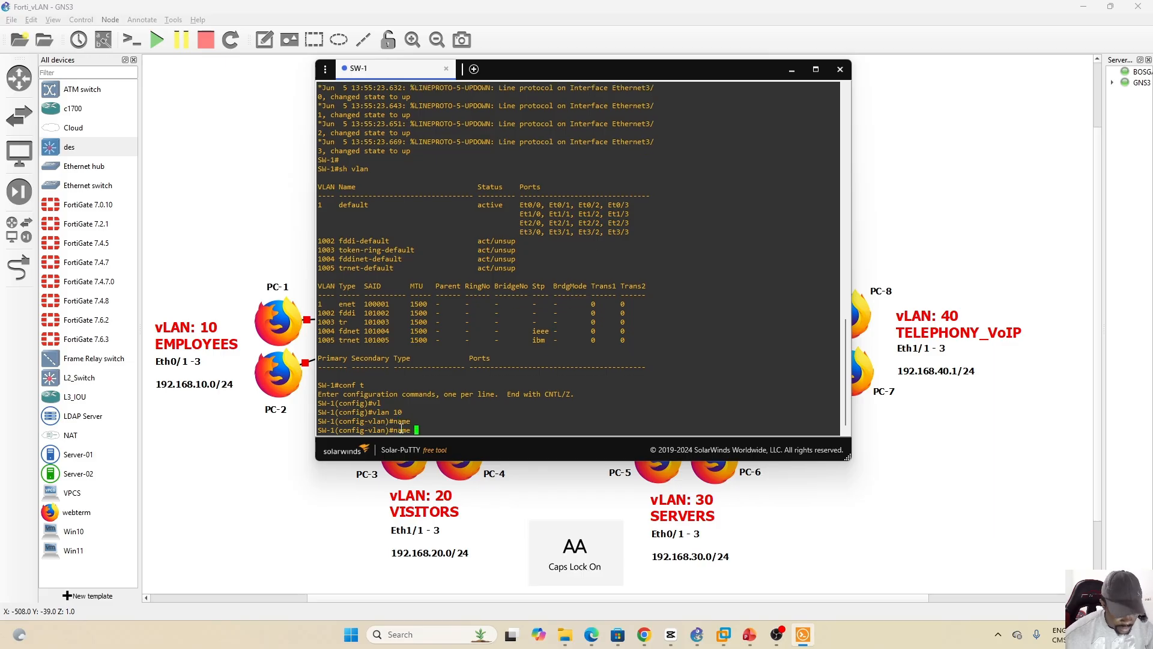
key("Caps_Lock")
key("Caps_Lock")
type("EMPLOY")
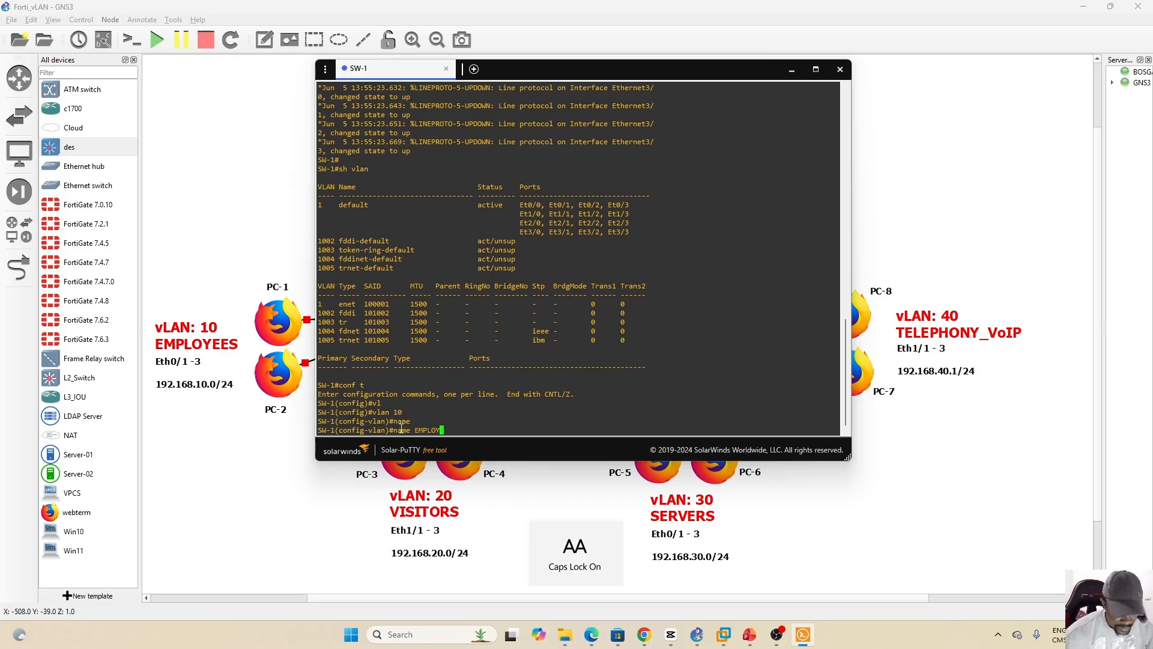
type("EES")
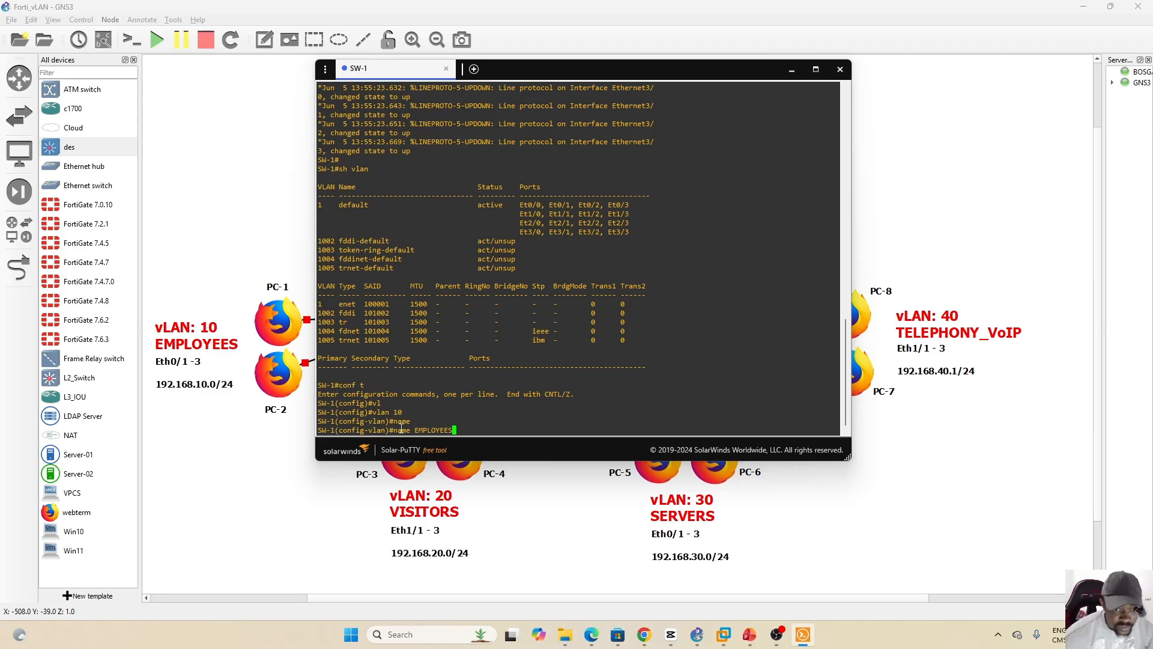
key("Return")
key("Caps_Lock")
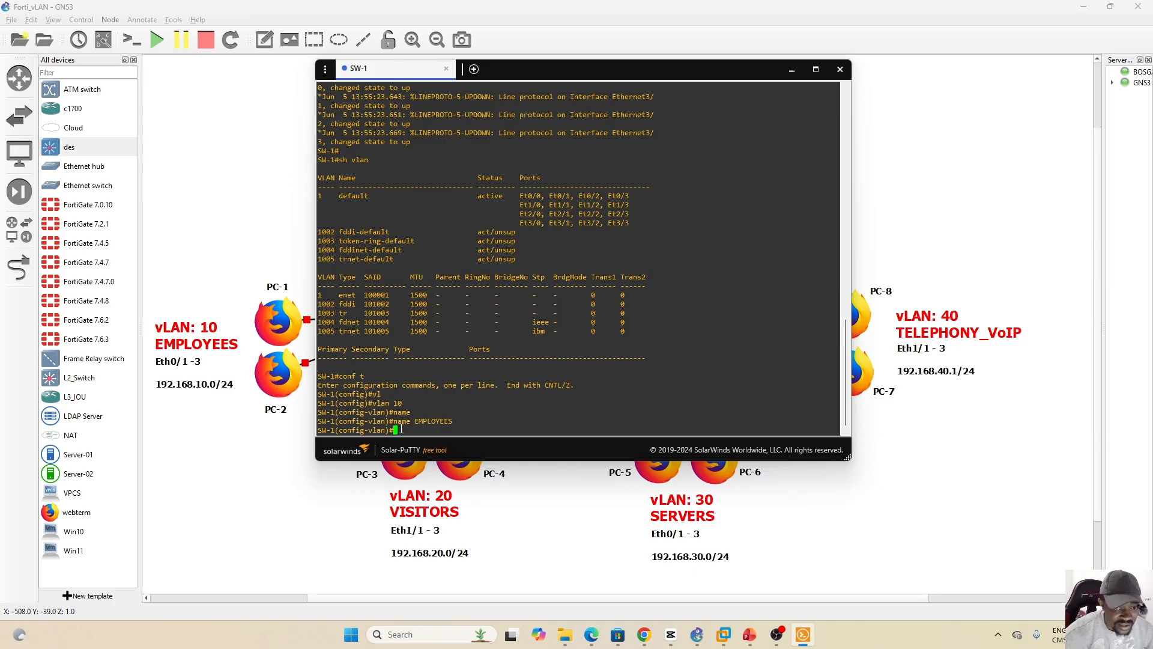
type("exit")
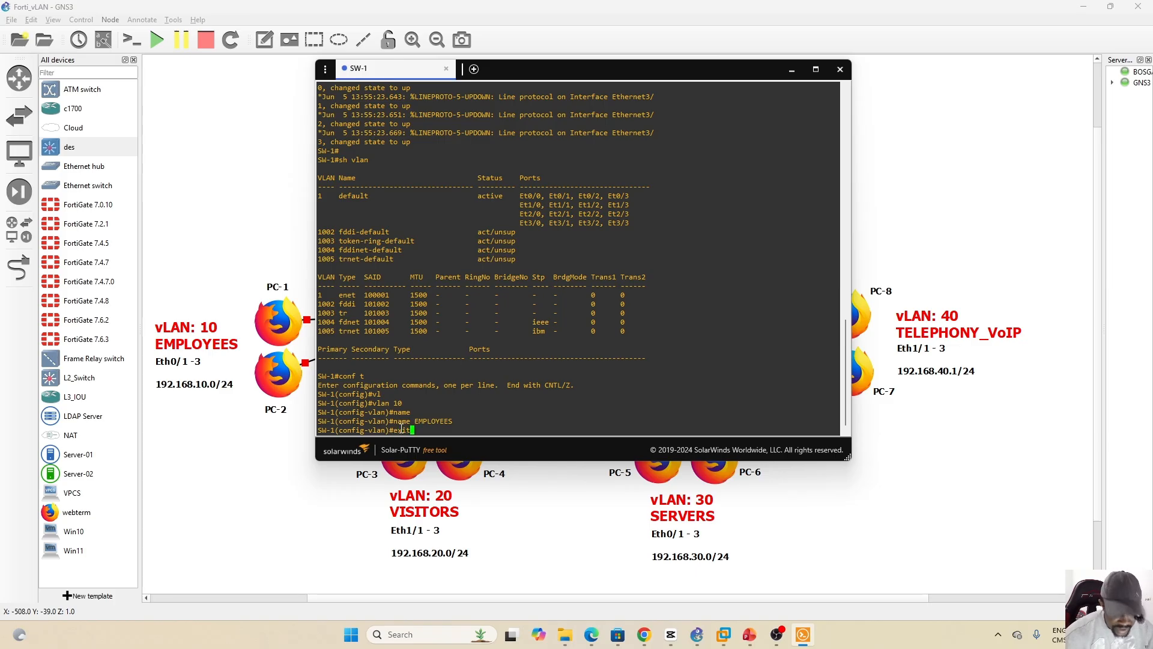
key("Return")
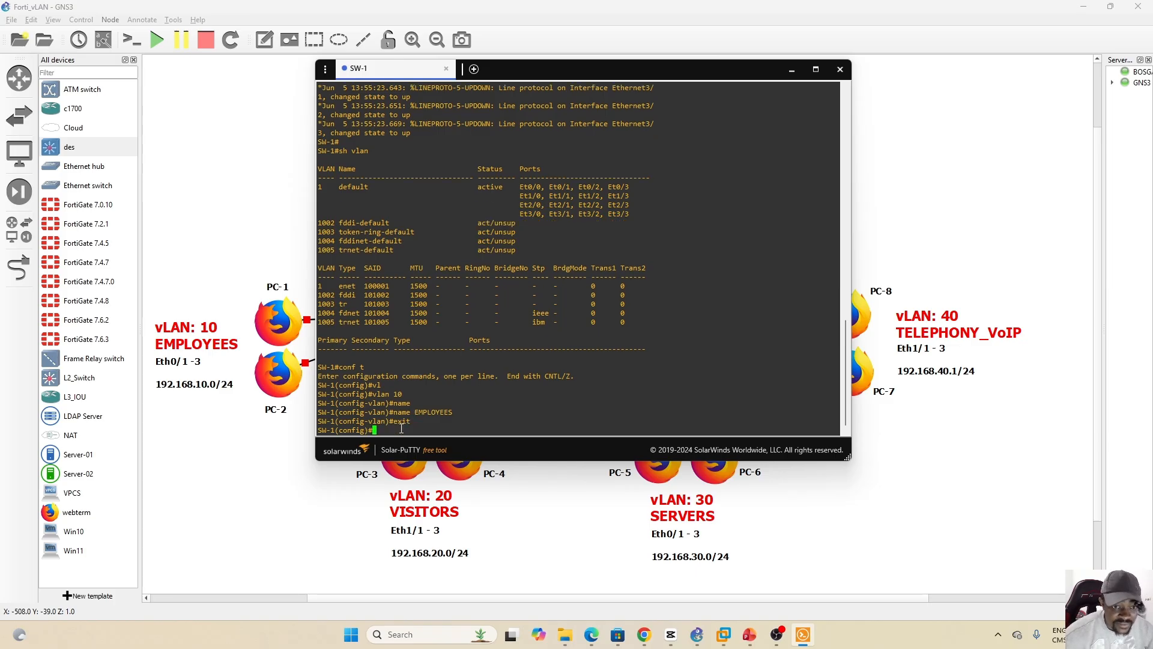
Enter interface range configuration for Ethernet 0/1-3 on SW-1.
type("interf")
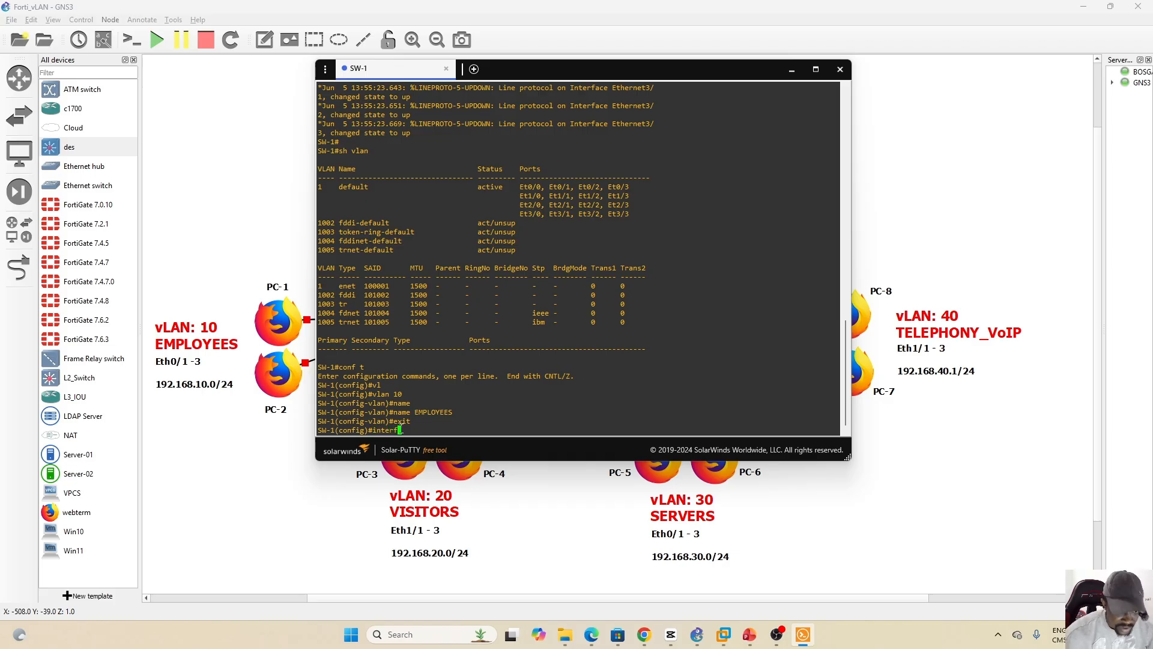
key("Tab")
type("rang")
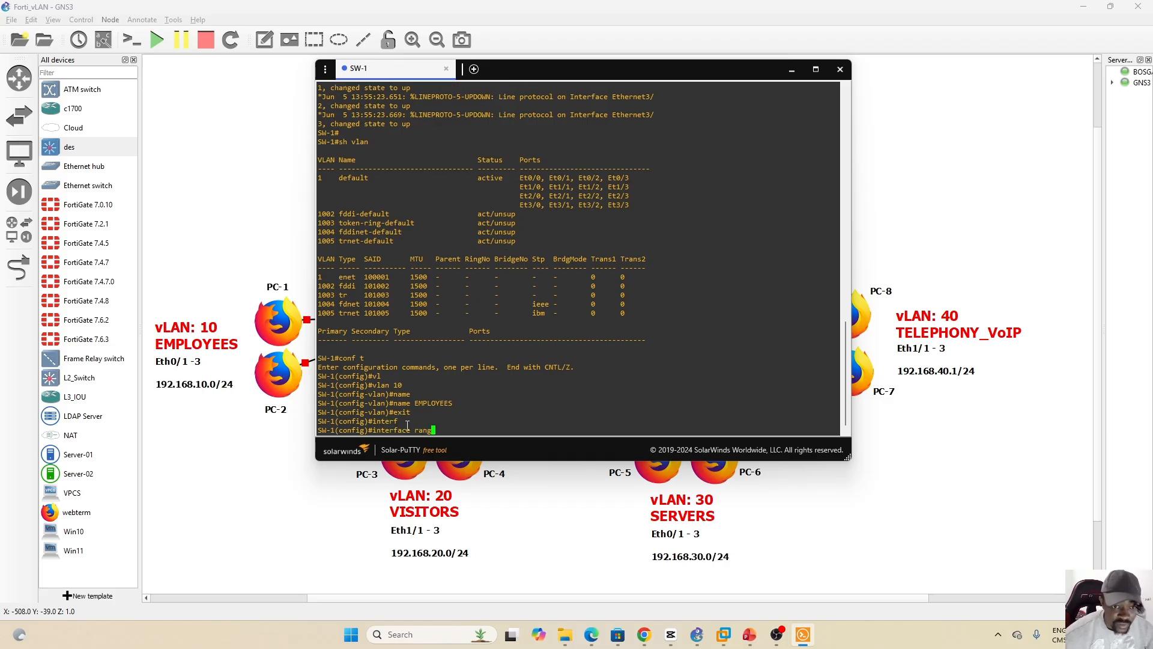
key("Tab")
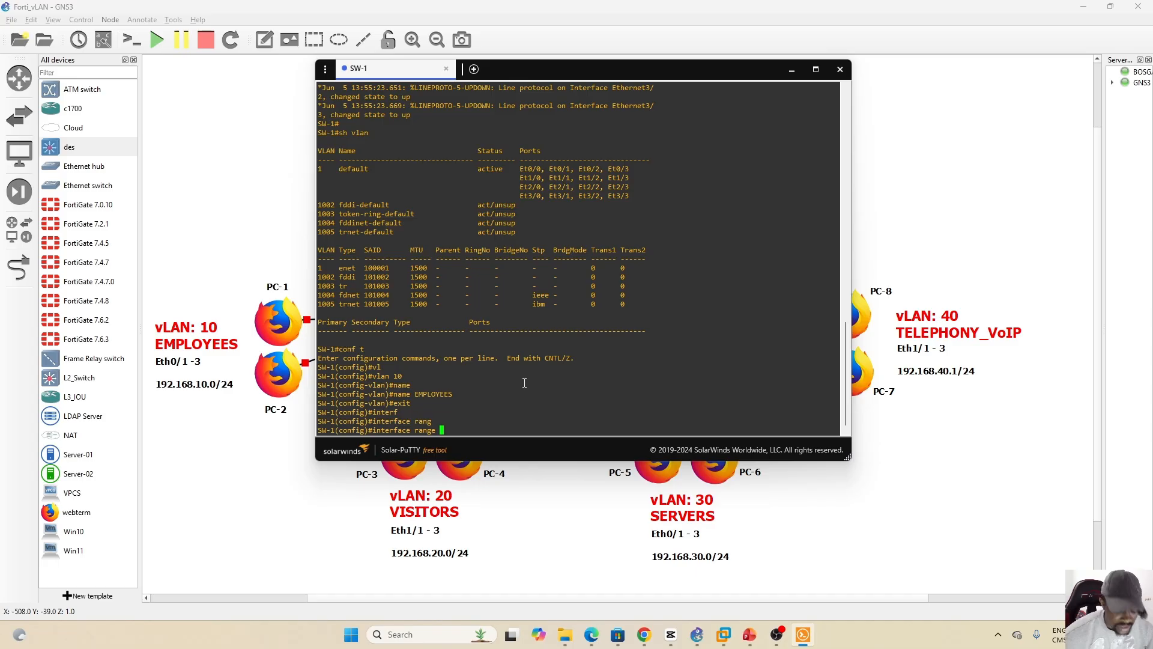
key("Caps_Lock")
type("E")
key("Caps_Lock")
type("th")
key("Tab")
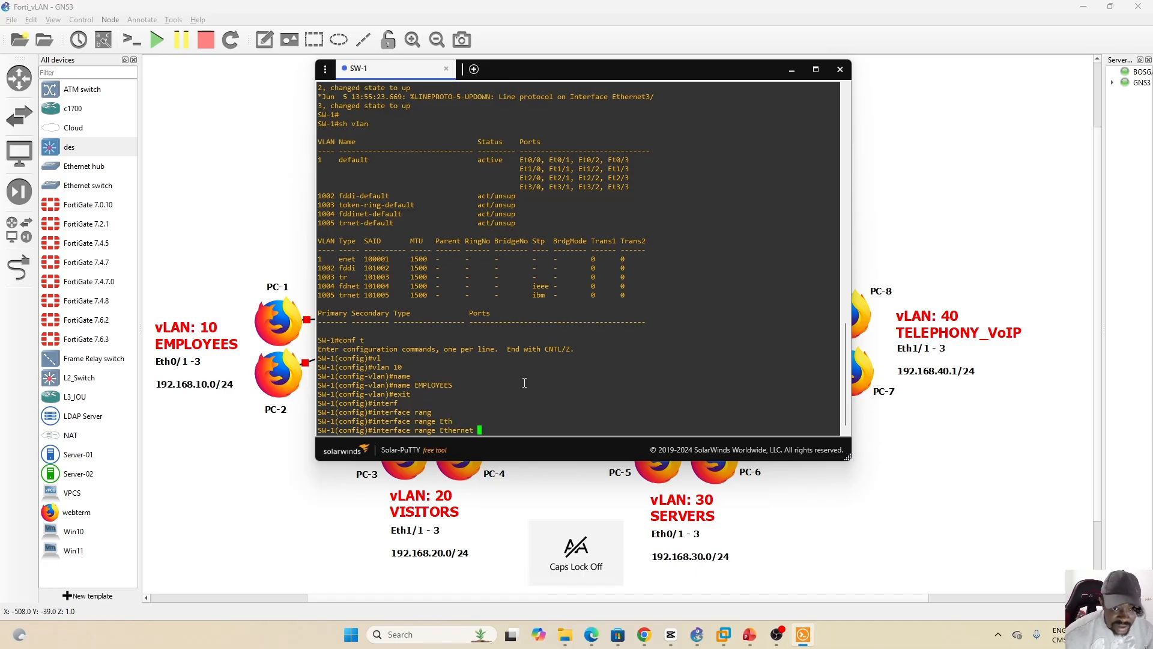
type("0/1")
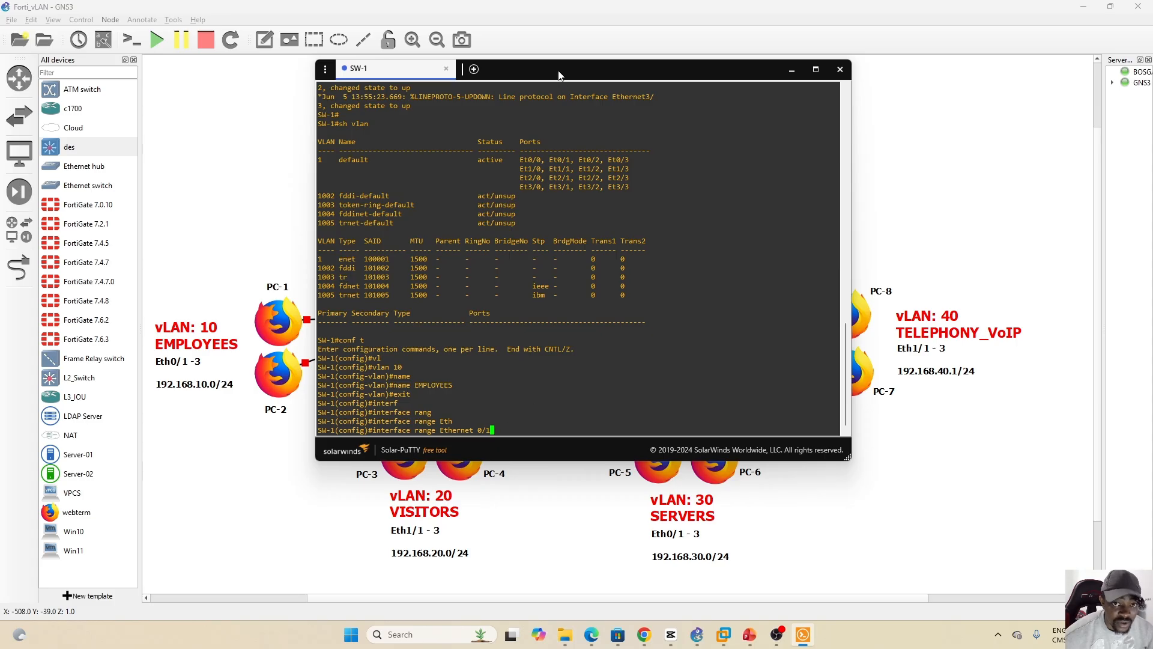
left_click_drag(465, 68, 774, 266)
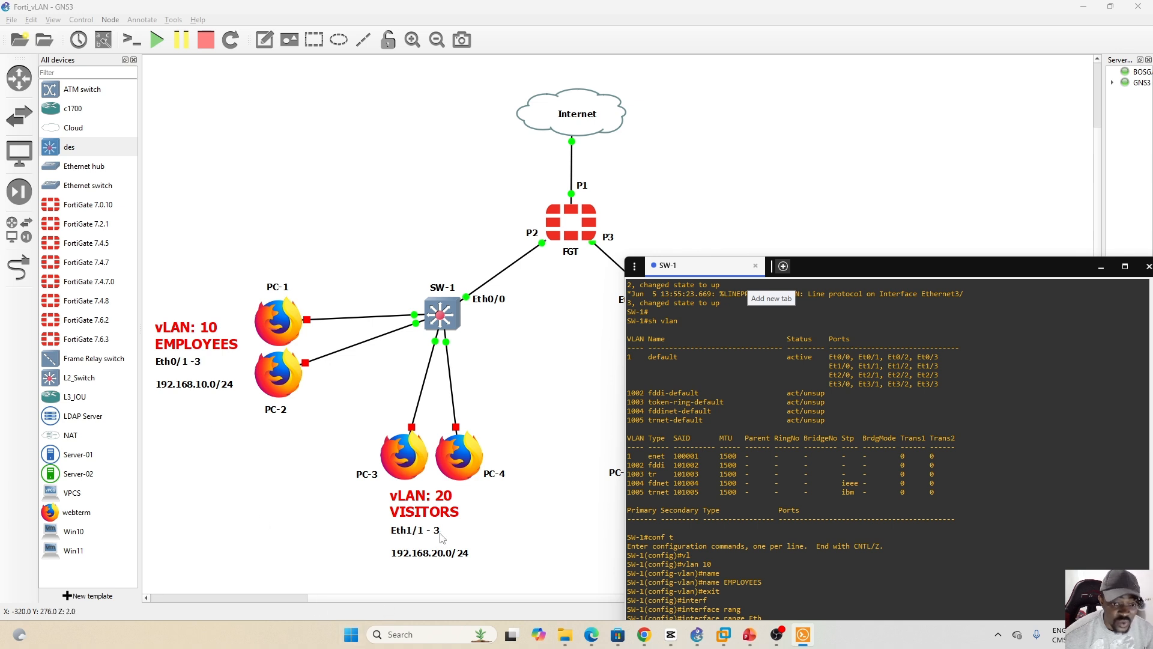
left_click_drag(973, 271, 695, 80)
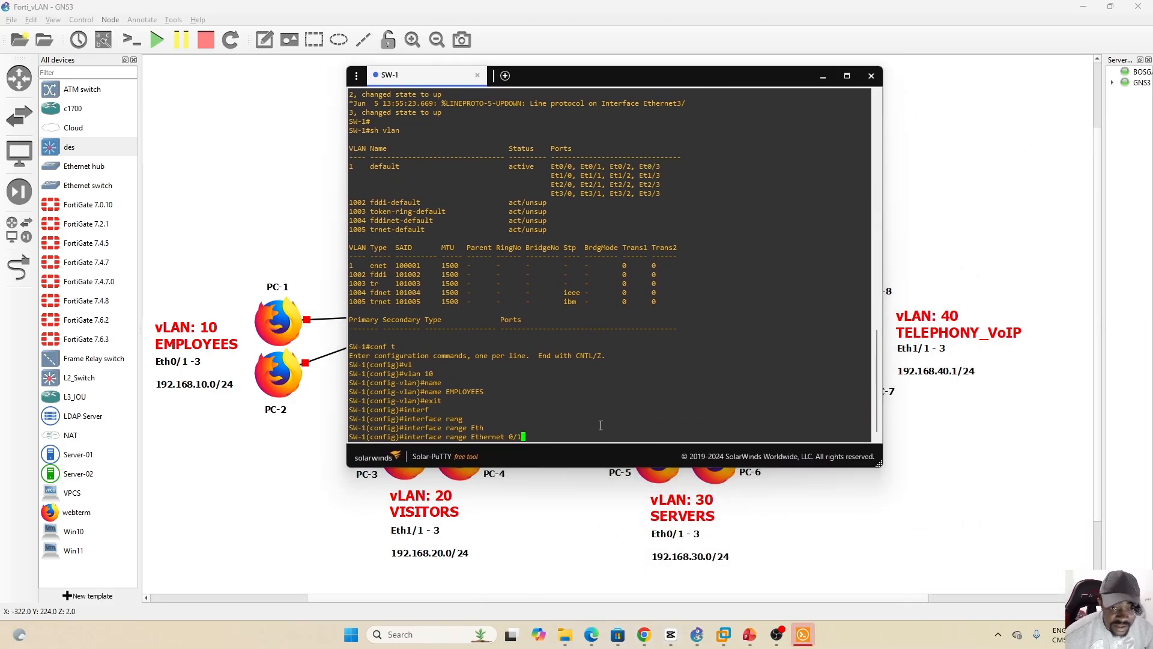
type("-3")
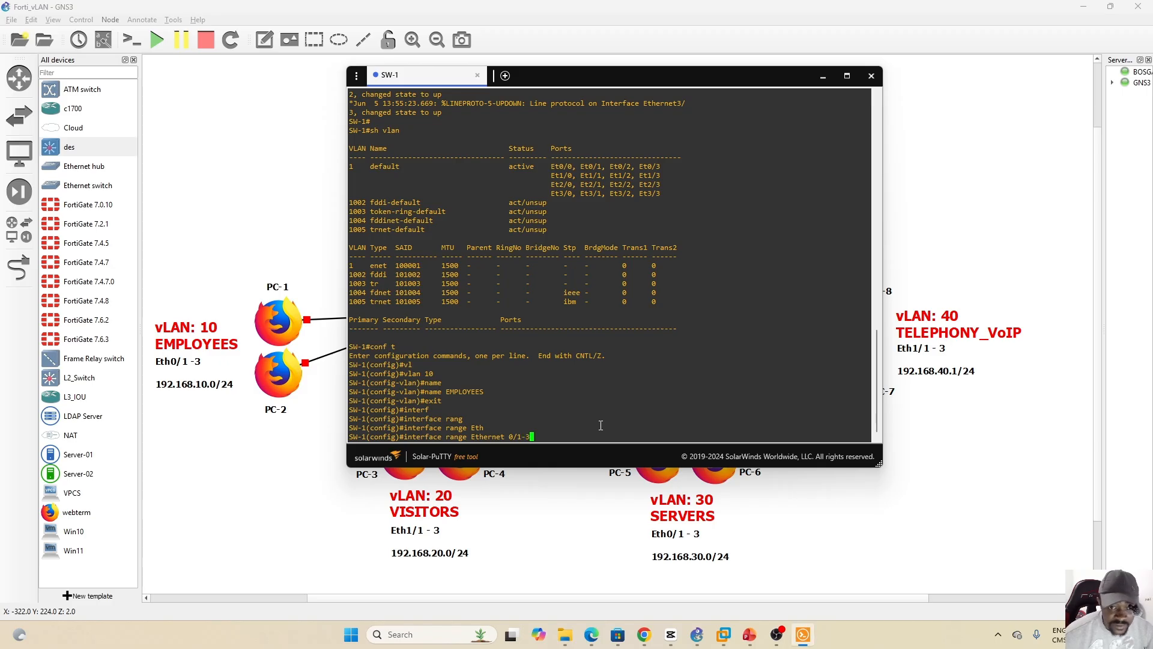
key("Return")
Set the selected Ethernet 0/1-3 ports to access mode with switchport mode access.
type("swit")
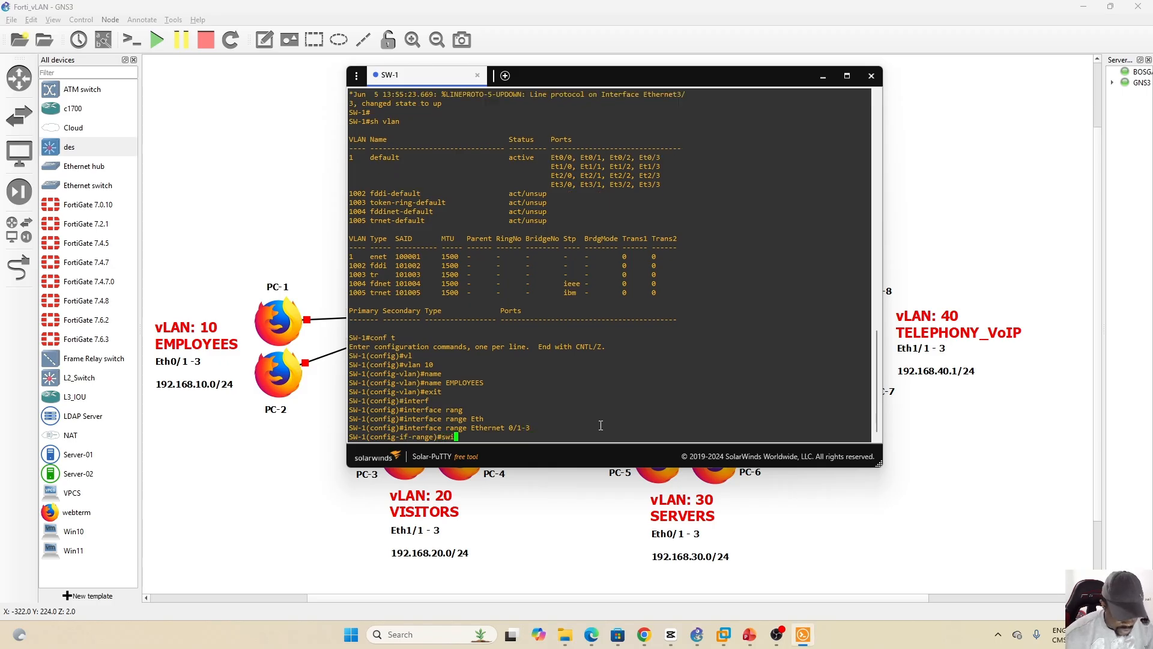
key("Tab")
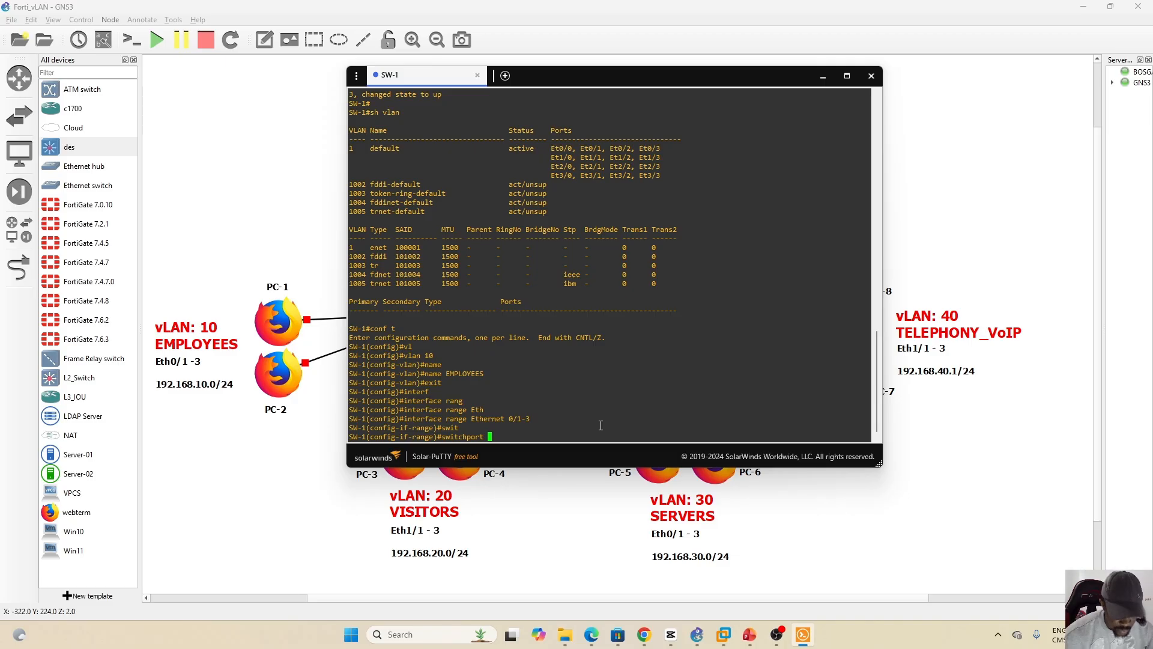
type("mod")
key("Tab")
type("acc")
key("Tab")
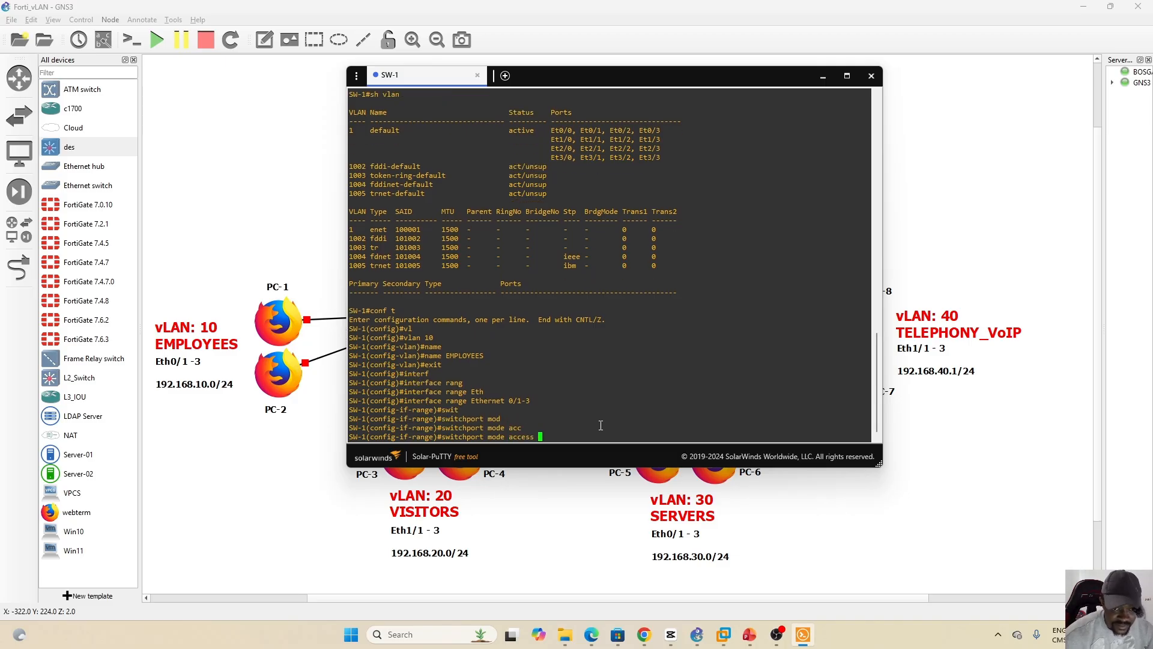
key("Return")
Assign the Ethernet 0/1-3 ports to access VLAN 10 and exit interface range configuration.
type("switc")
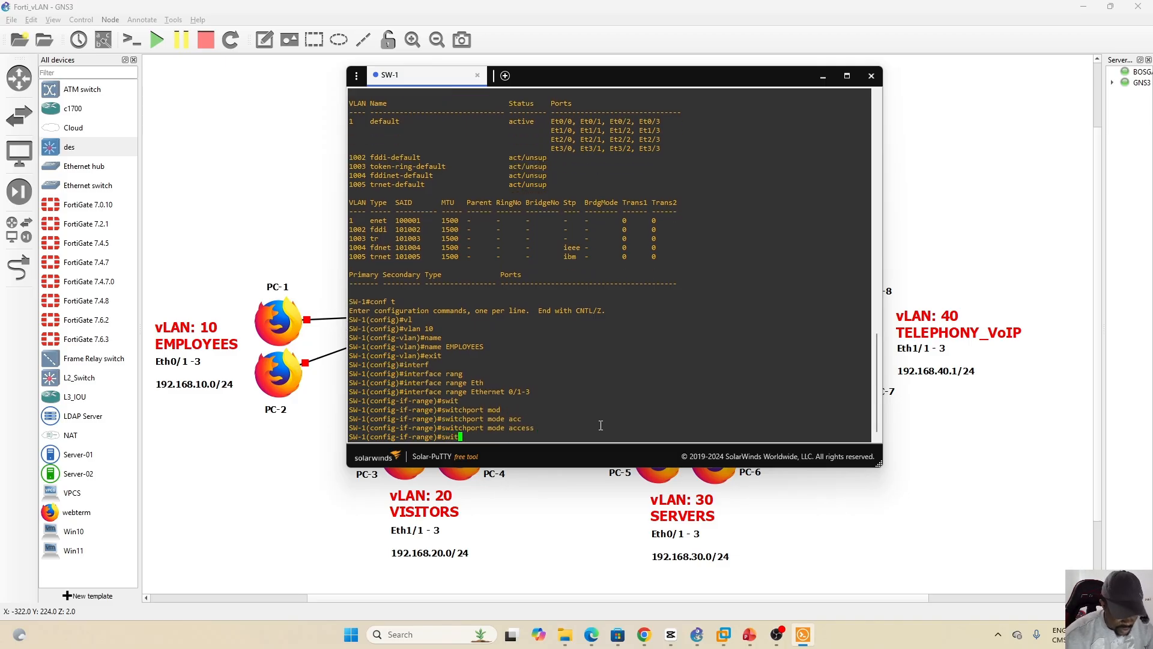
key("Tab")
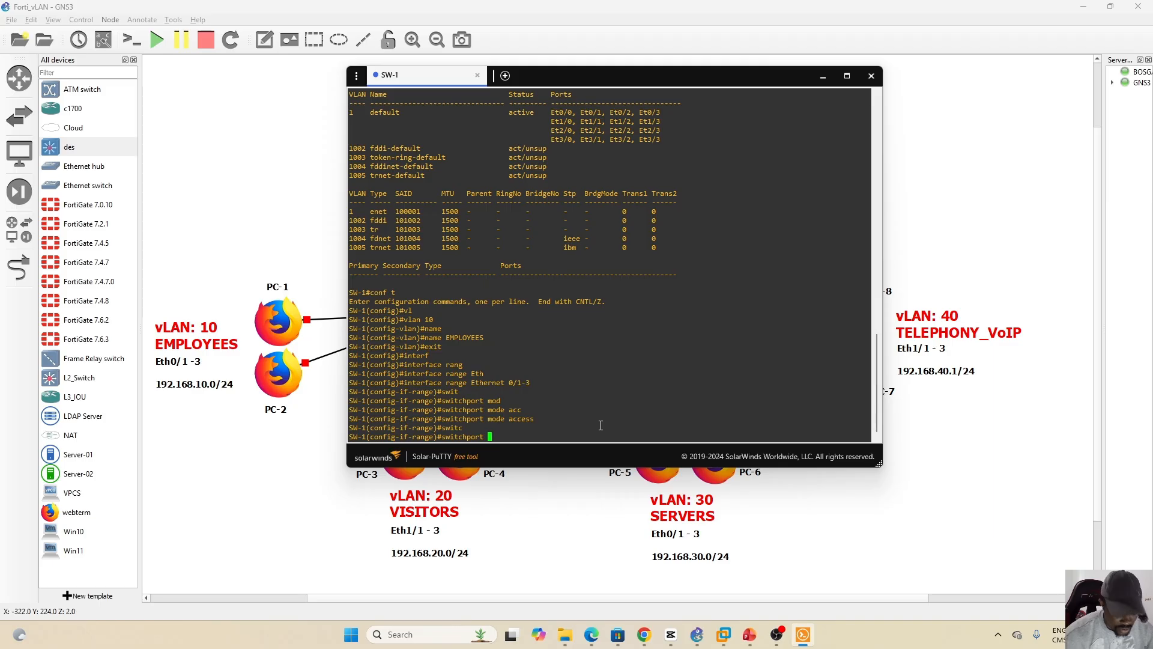
type("acc")
key("Tab")
type("vl")
key("Tab")
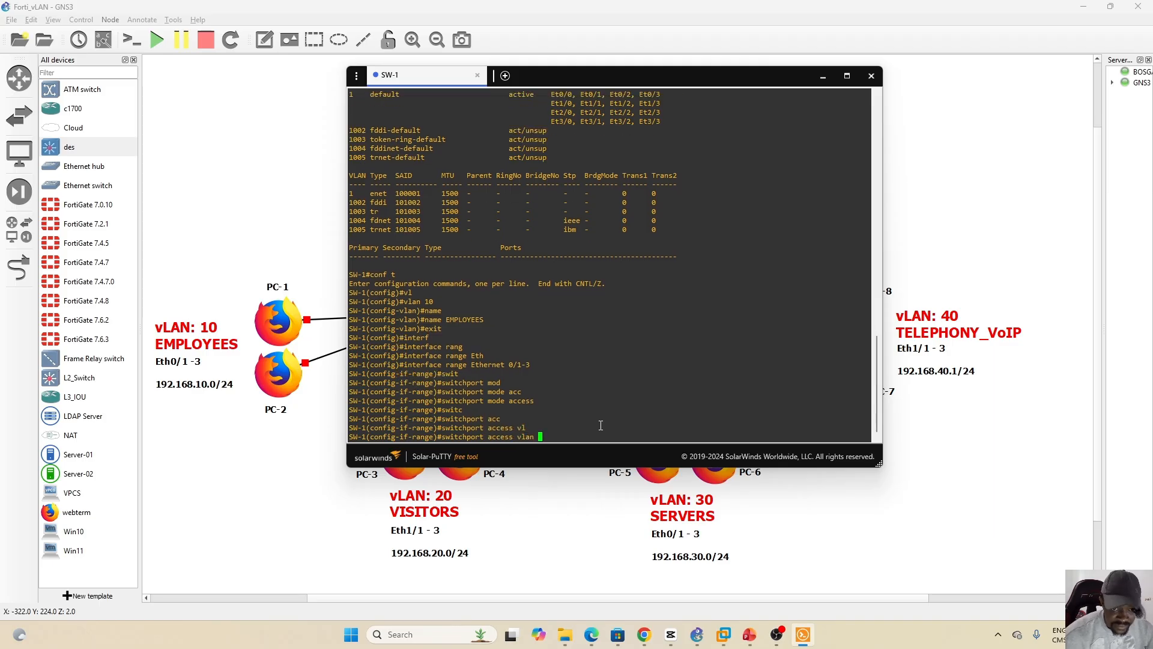
type("10")
key("Return")
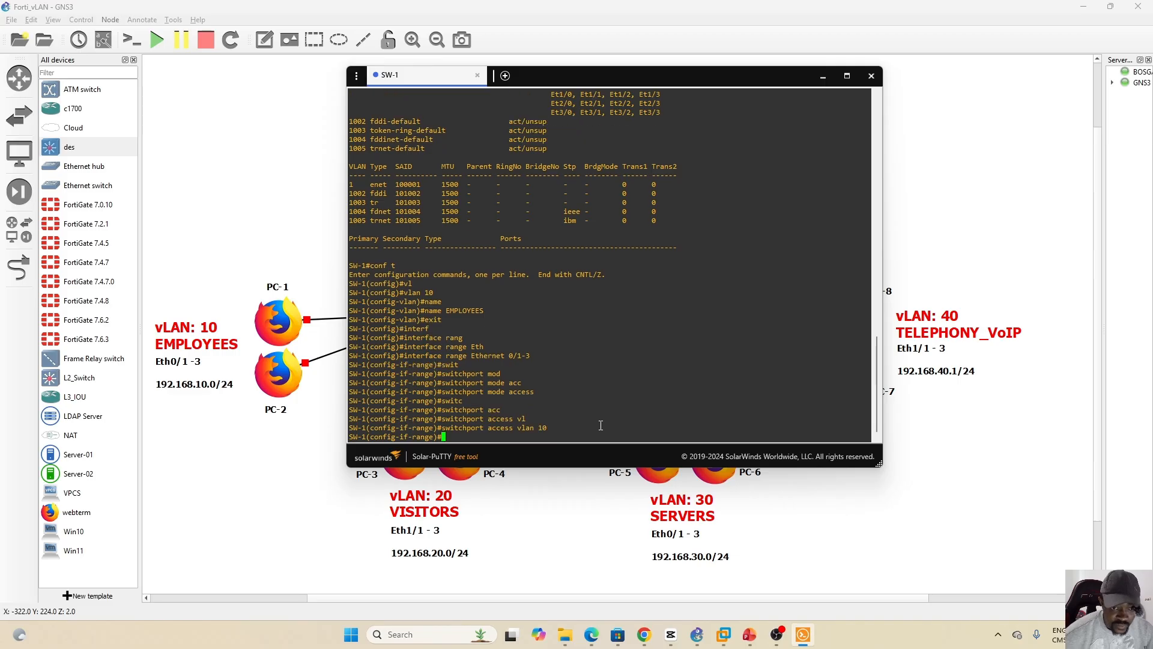
type("exit")
key("Return")
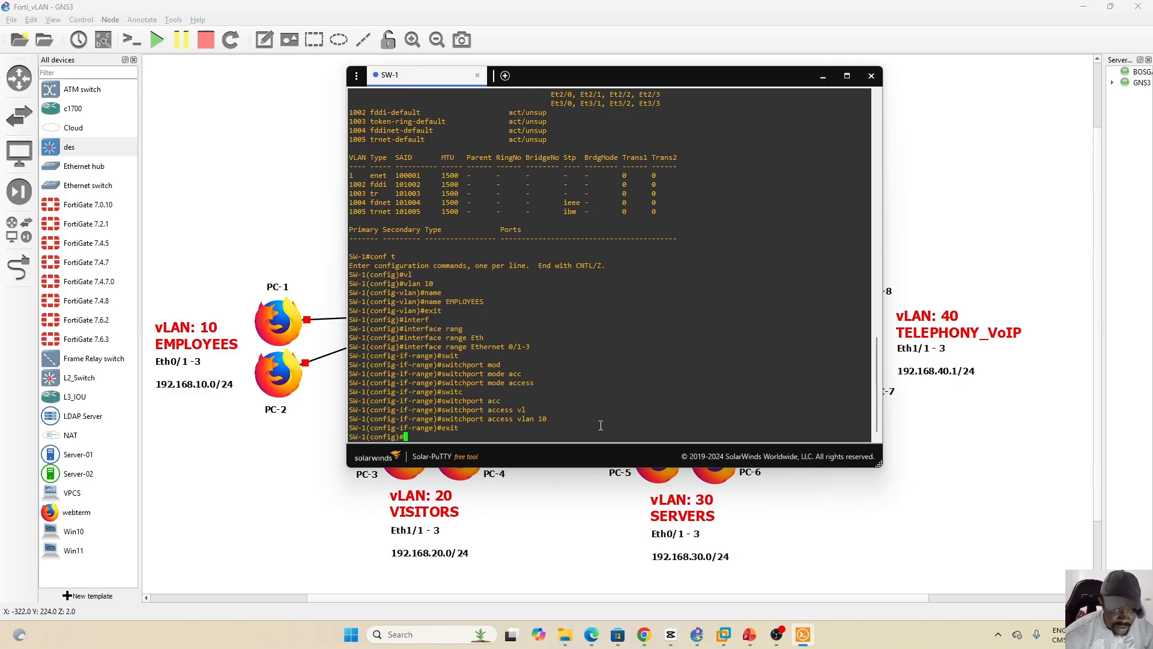
key("Return")
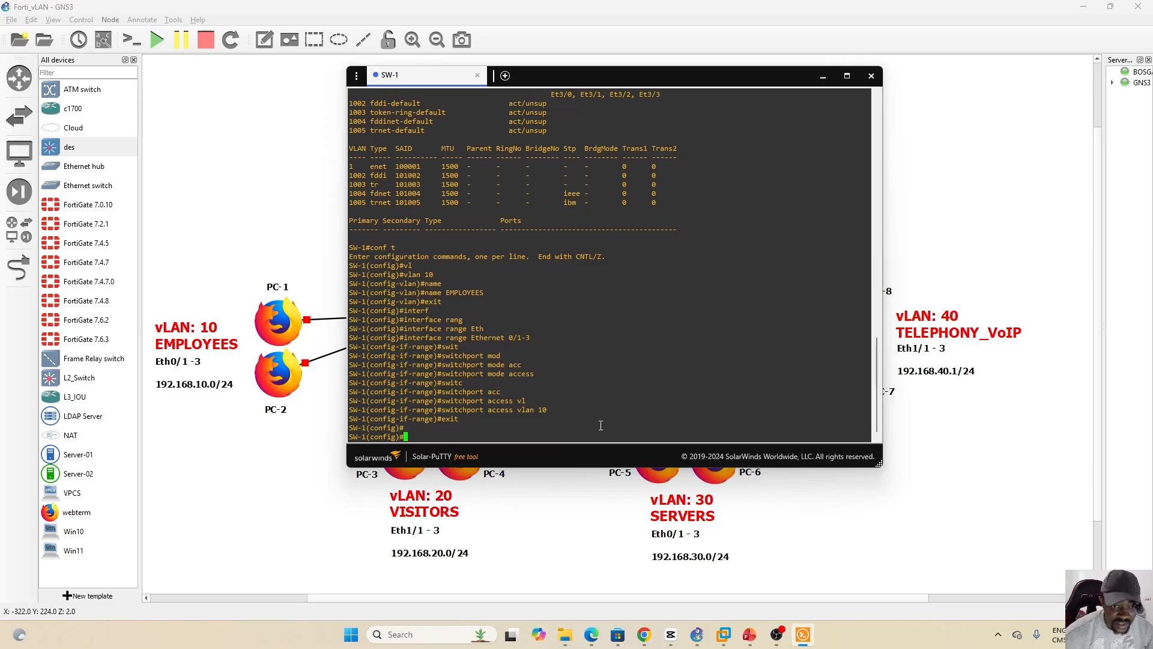
Create VLAN 20 on SW-1, name it VISITORS and exit VLAN configuration mode.
type("vlan ")
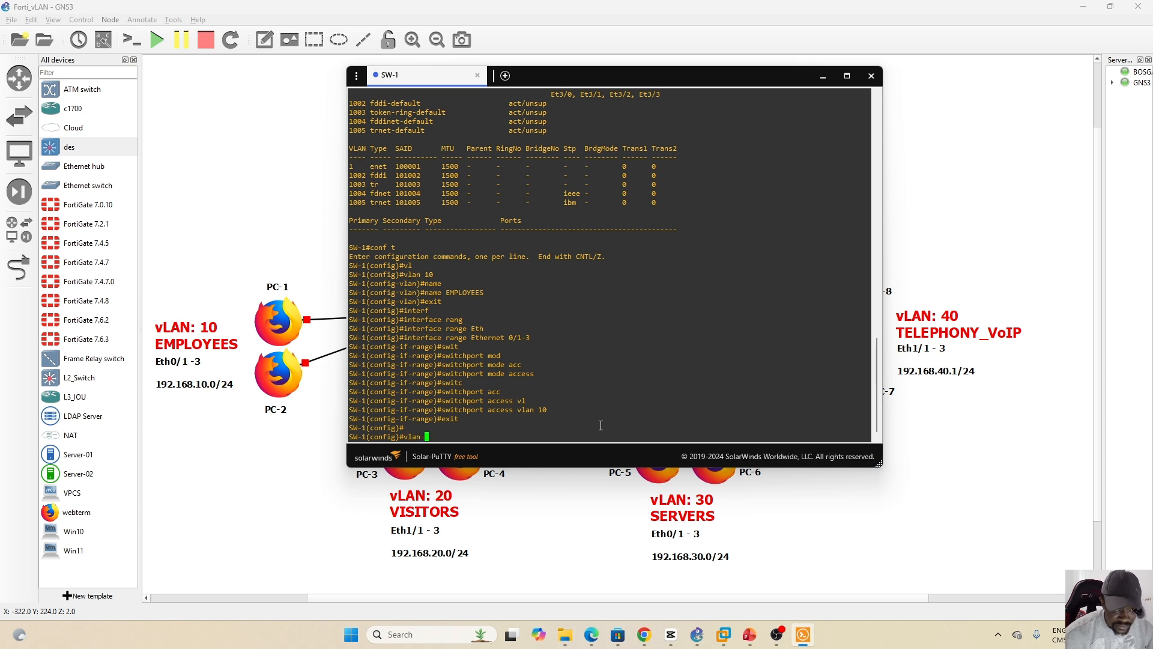
type("20")
key("Return")
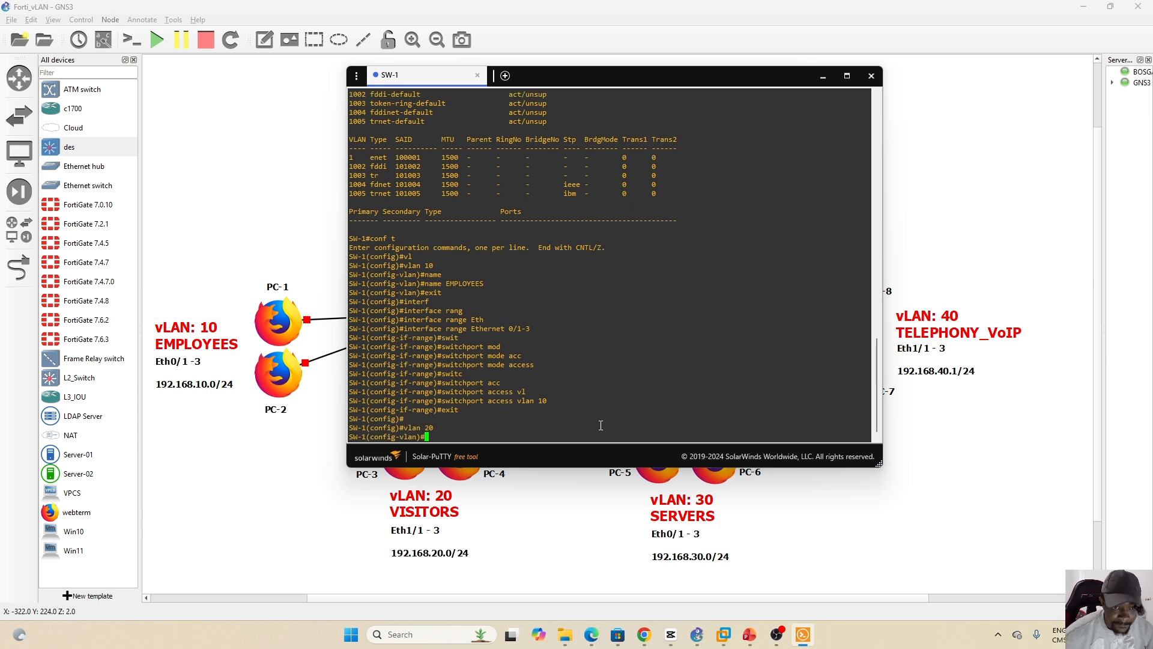
type("name")
key("Caps_Lock")
type("V")
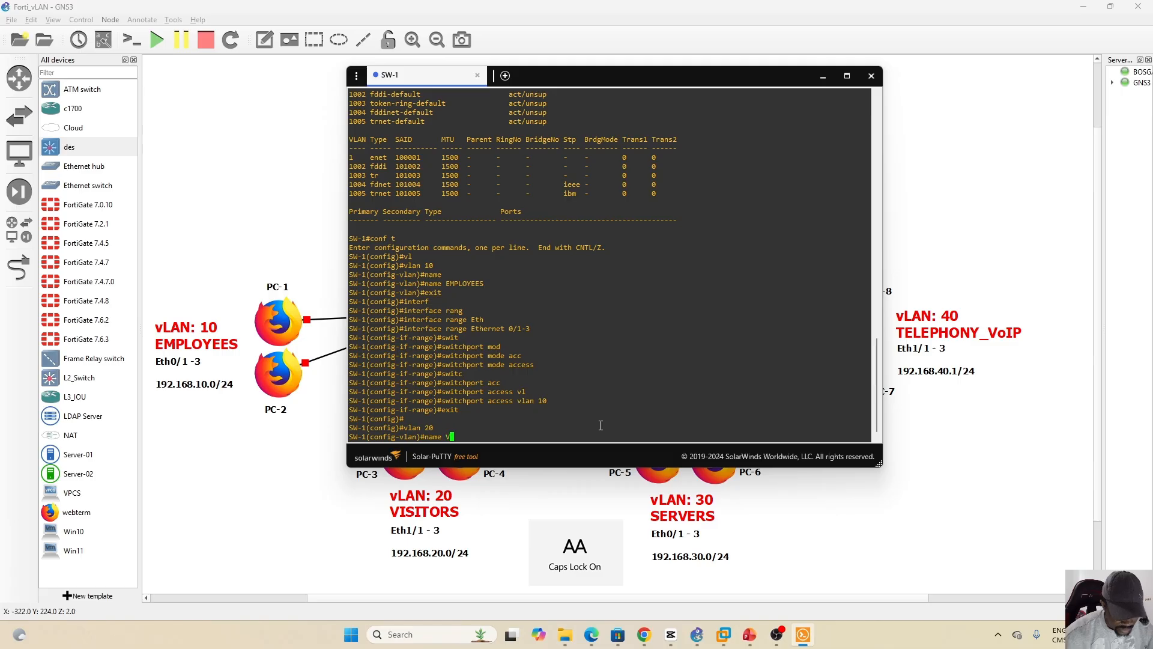
type("ISITORS")
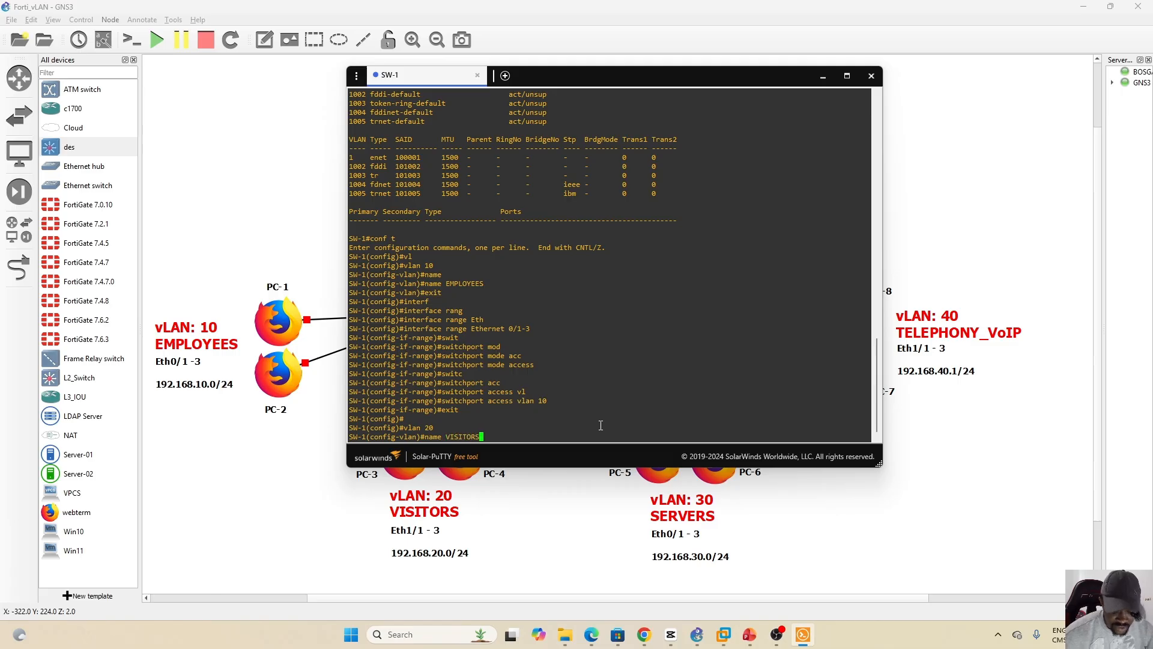
key("Return")
key("Caps_Lock")
type("exit")
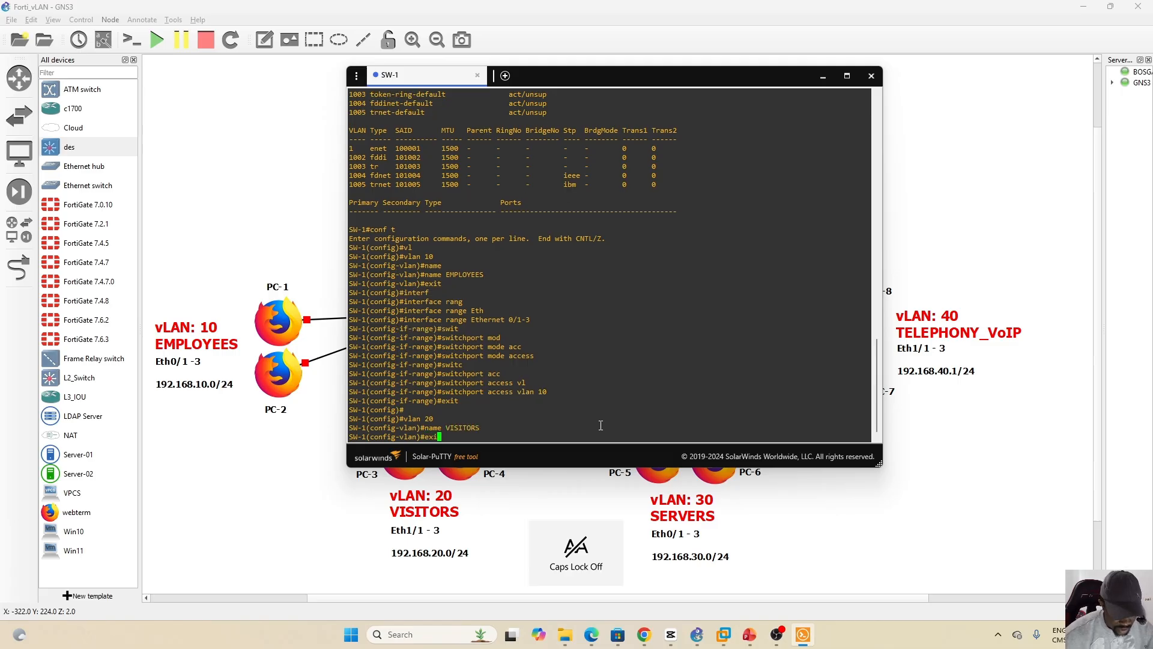
key("Return")
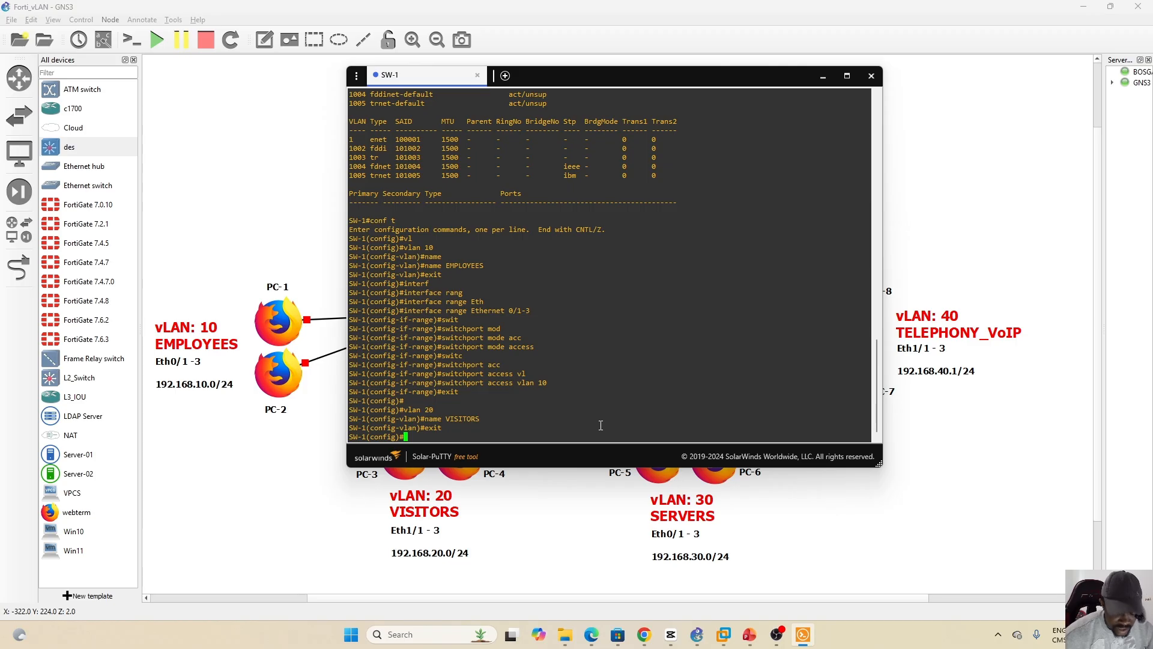
Compose the interface range command for Ethernet 1/1-3 at the SW-1 configuration prompt without running it.
type("interf")
key("Tab")
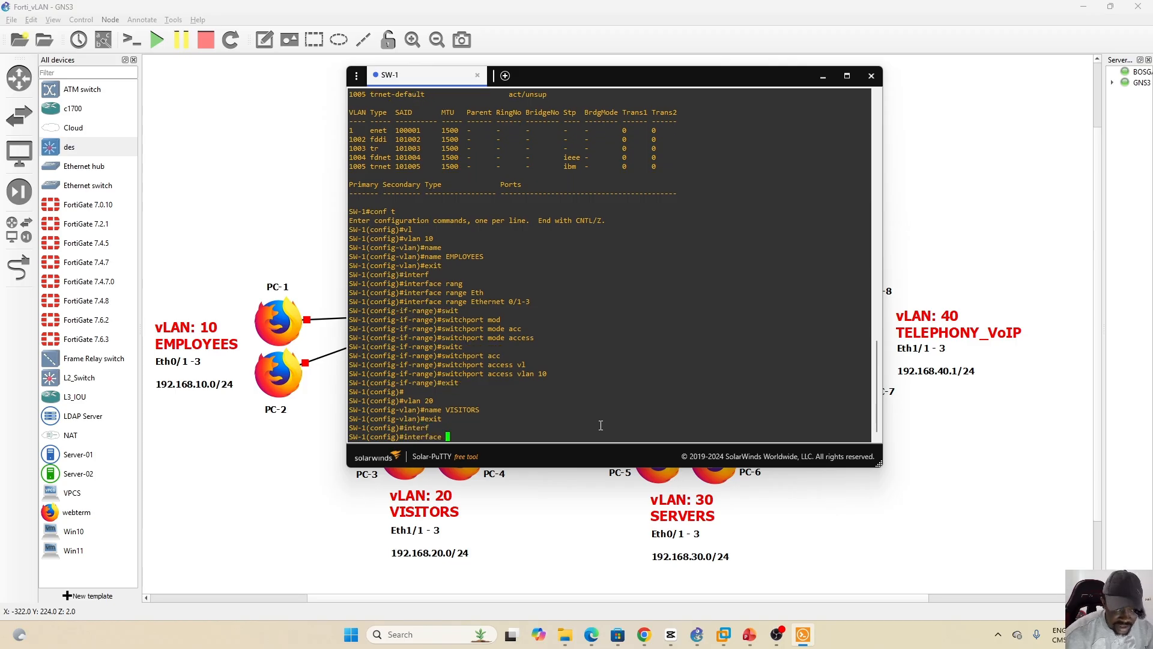
type("ran")
key("Tab")
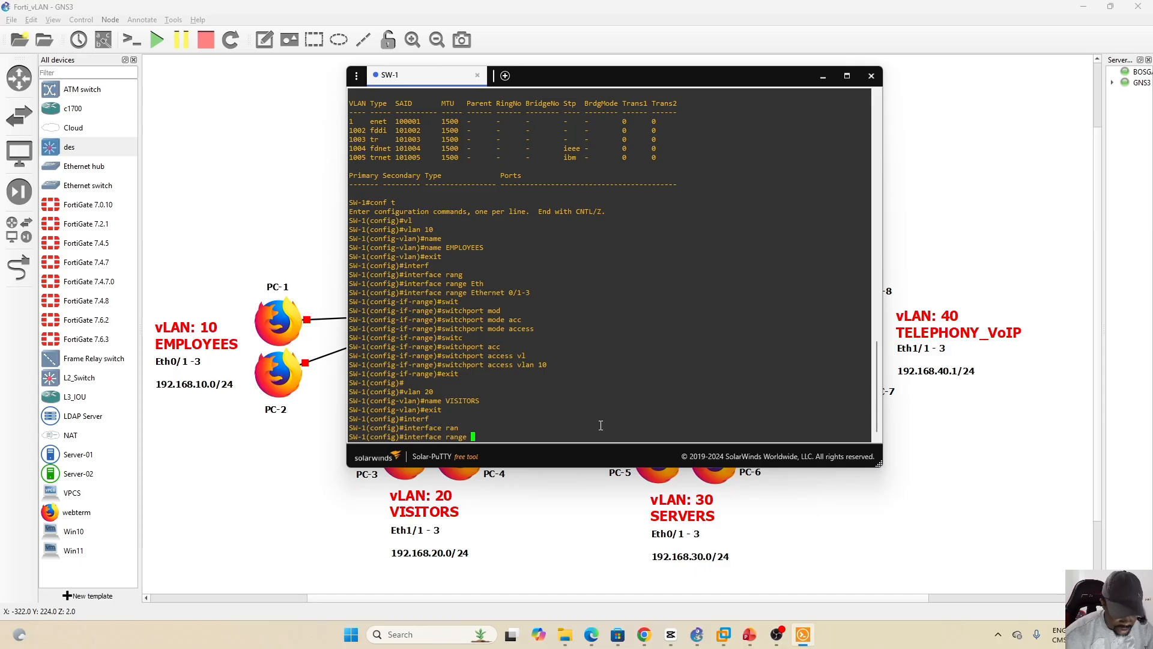
key("Caps_Lock")
type("E")
key("Caps_Lock")
type("th")
key("Tab")
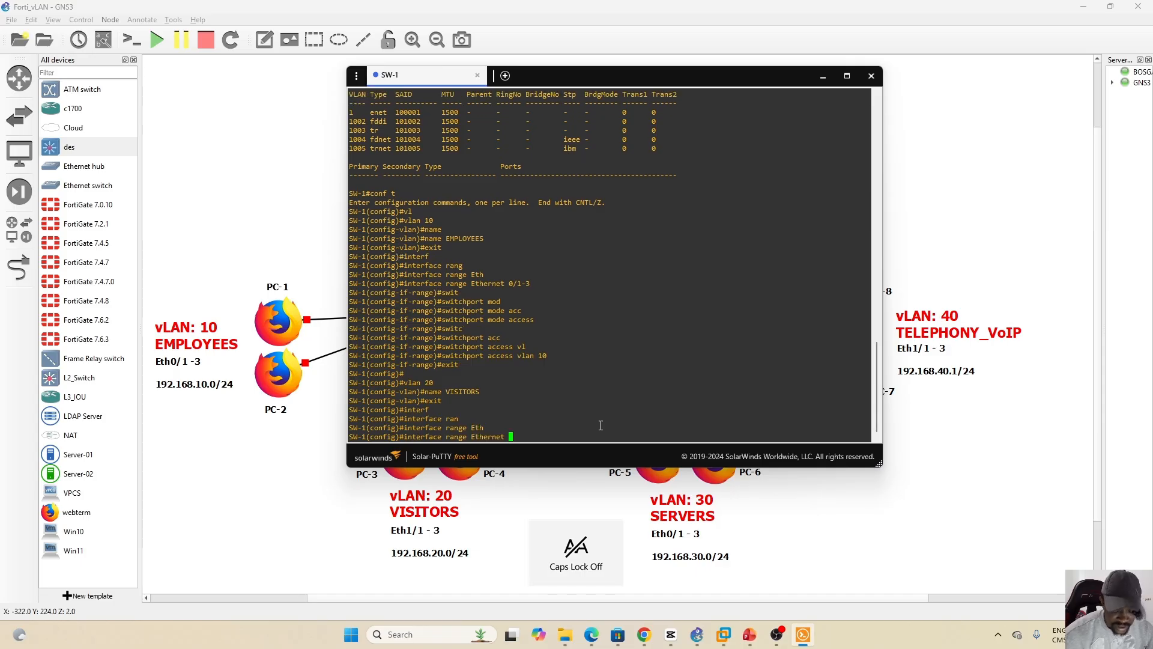
type("1")
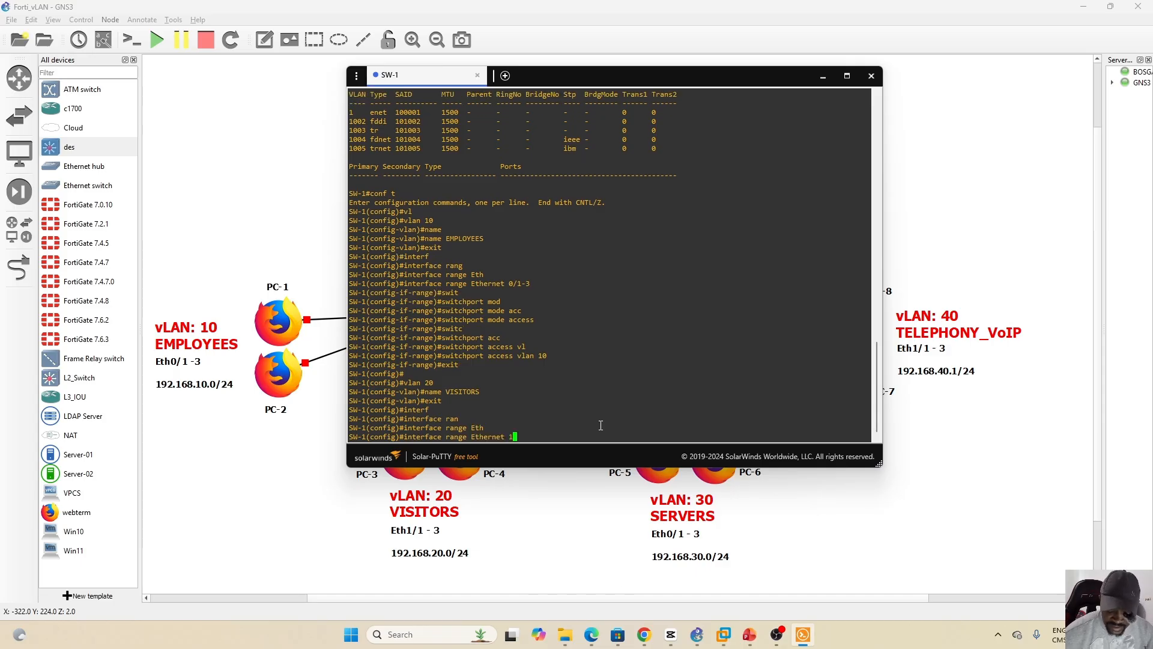
type("/1-3")
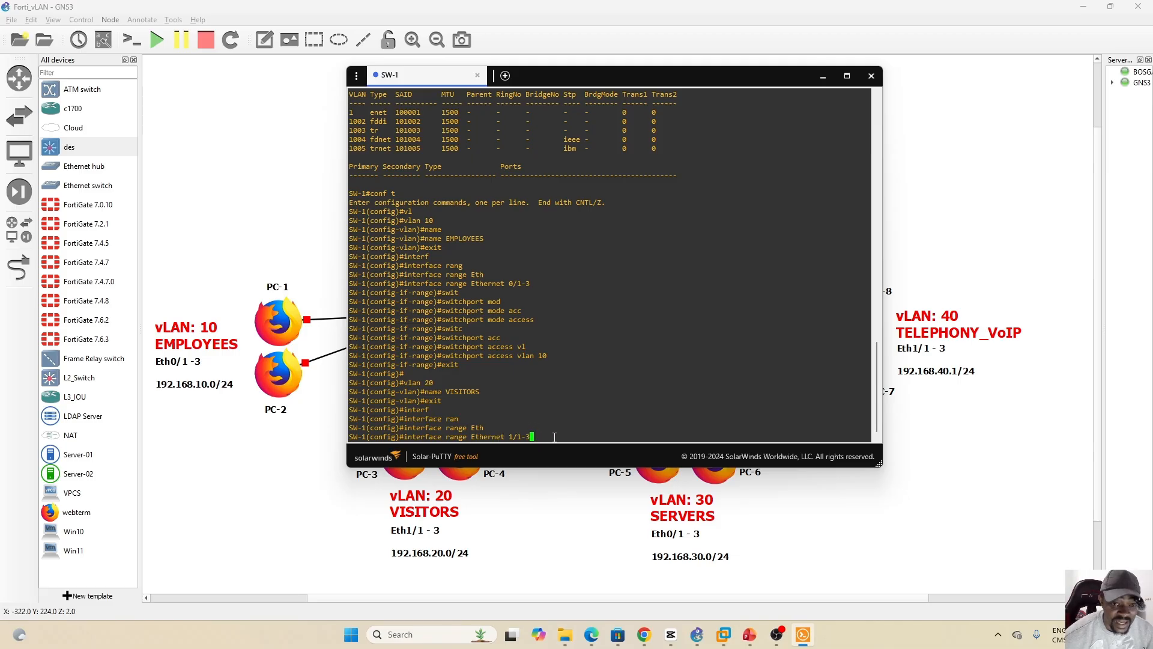
Check SW-1's port connections in the GNS3 topology, then run the prepared Ethernet 1/1-3 range command in the SW-1 console.
left_click(342, 532)
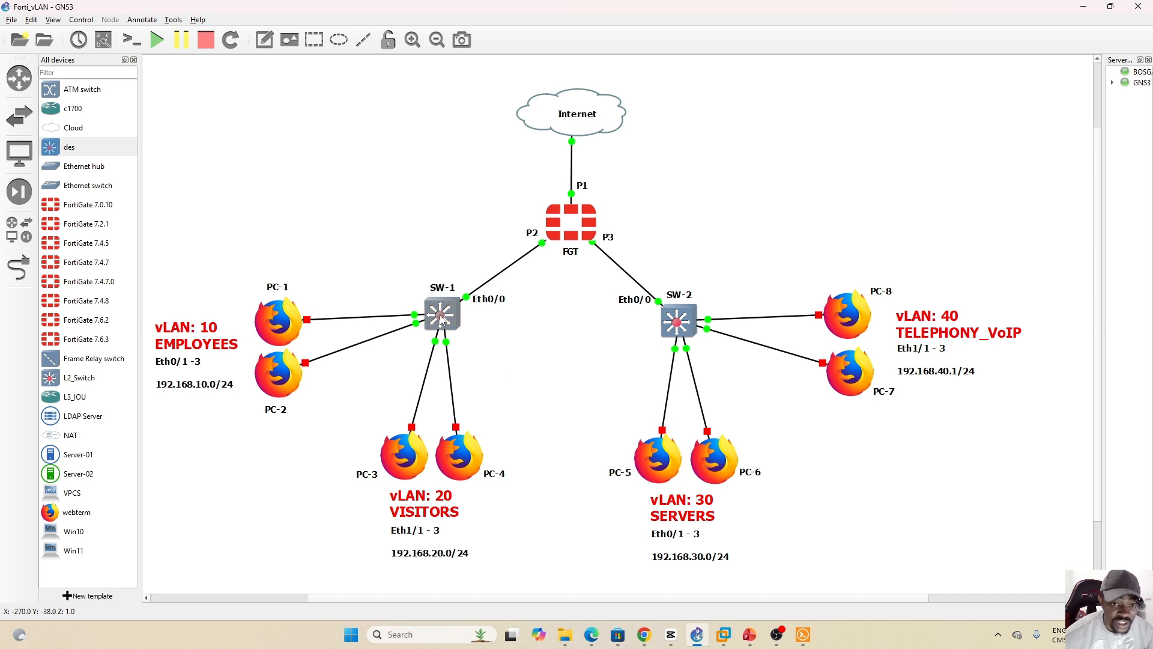
mouse_move(441, 318)
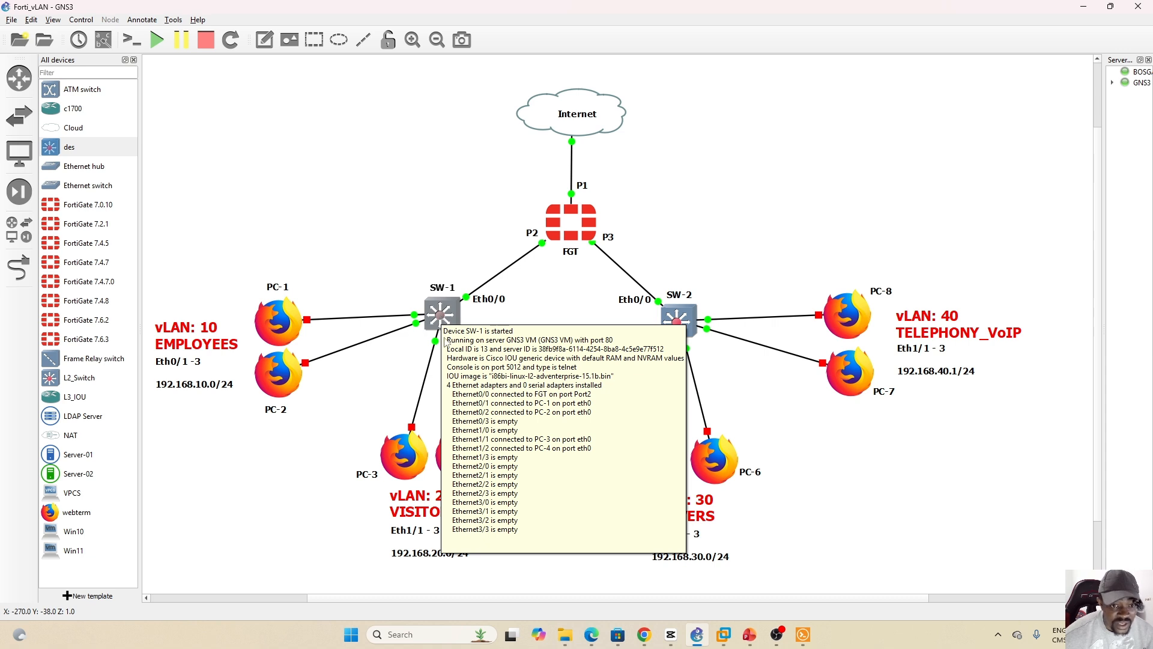
left_click(803, 632)
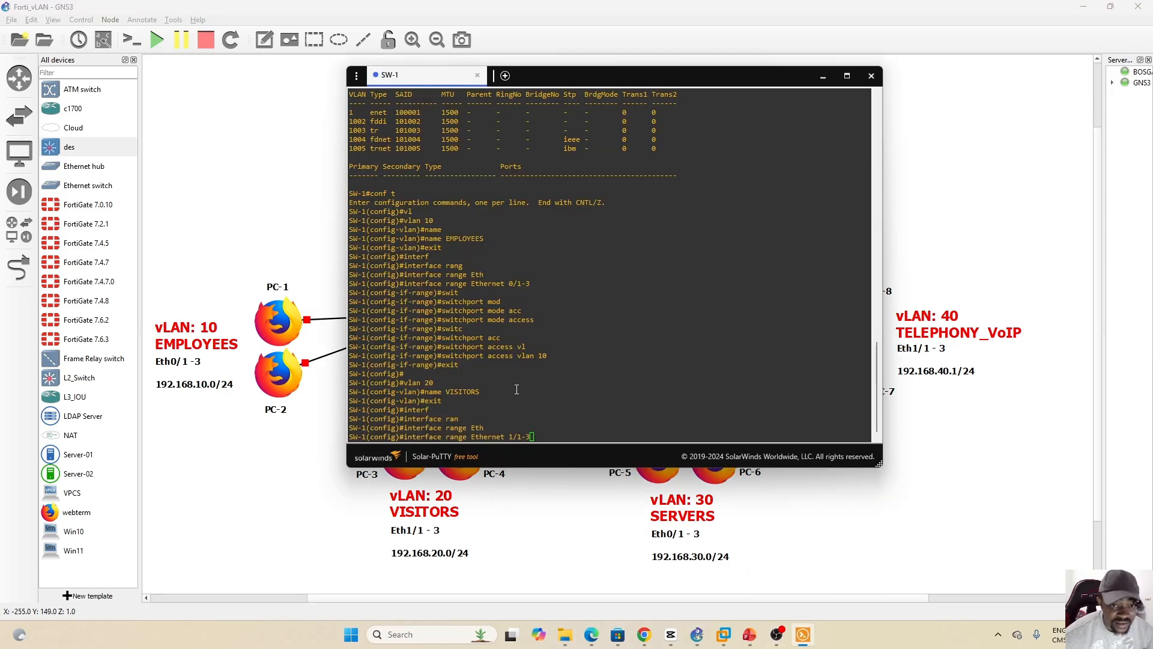
left_click(541, 434)
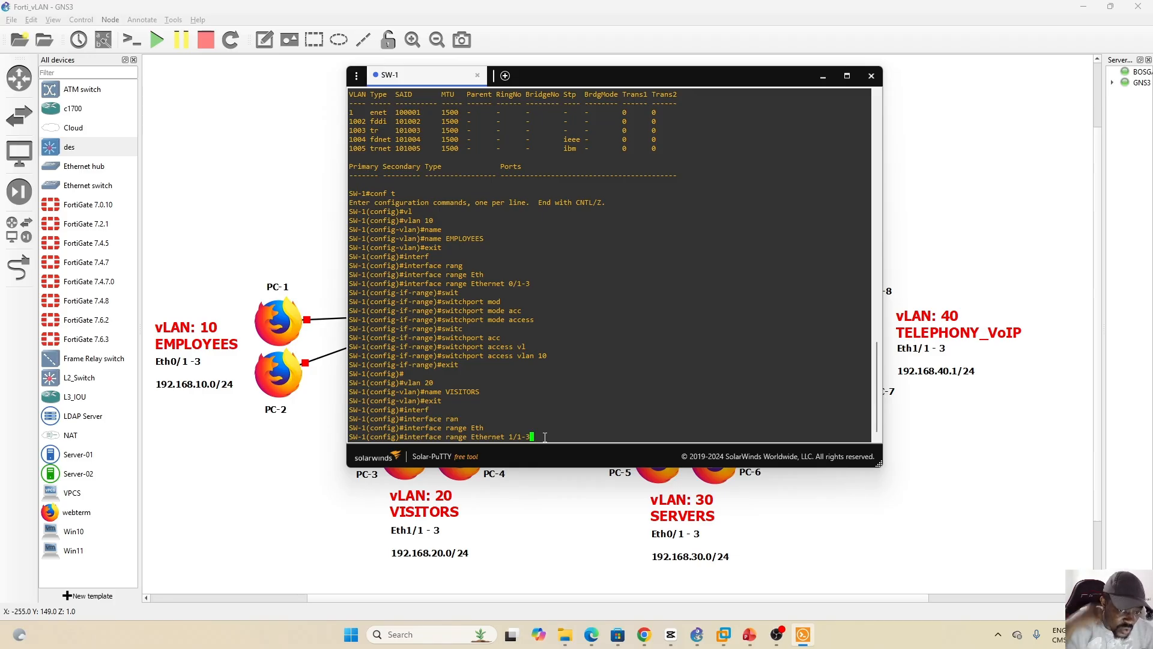
key("Return")
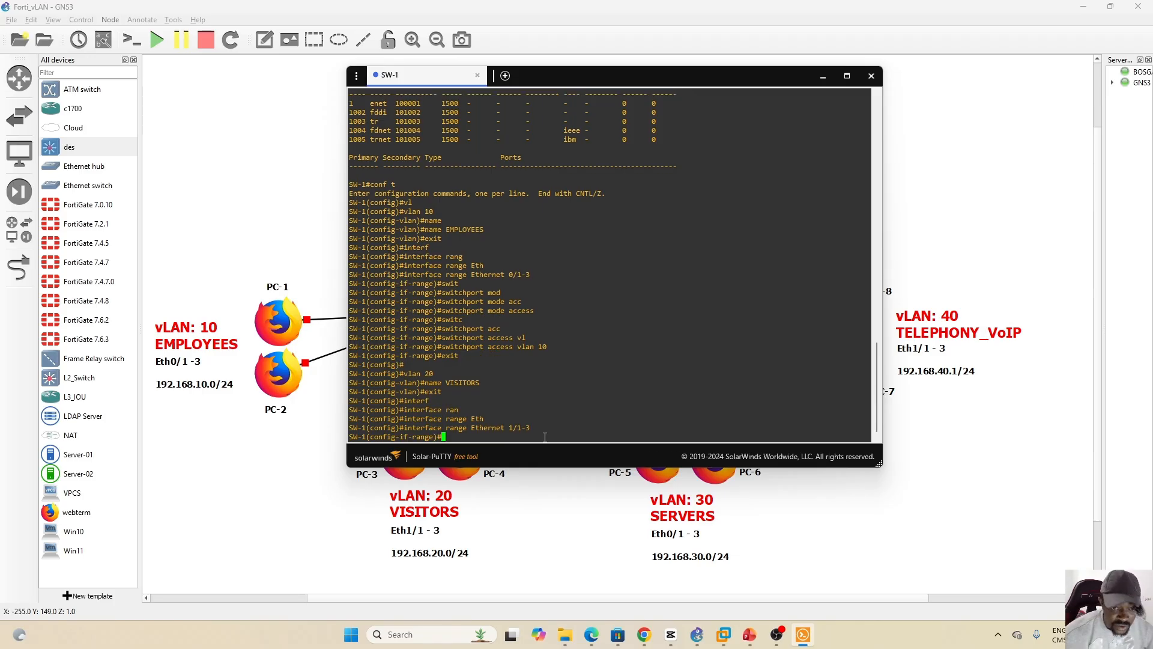
Set the Ethernet 1/1-3 ports to access mode with switchport mode access.
type("swit")
key("Tab")
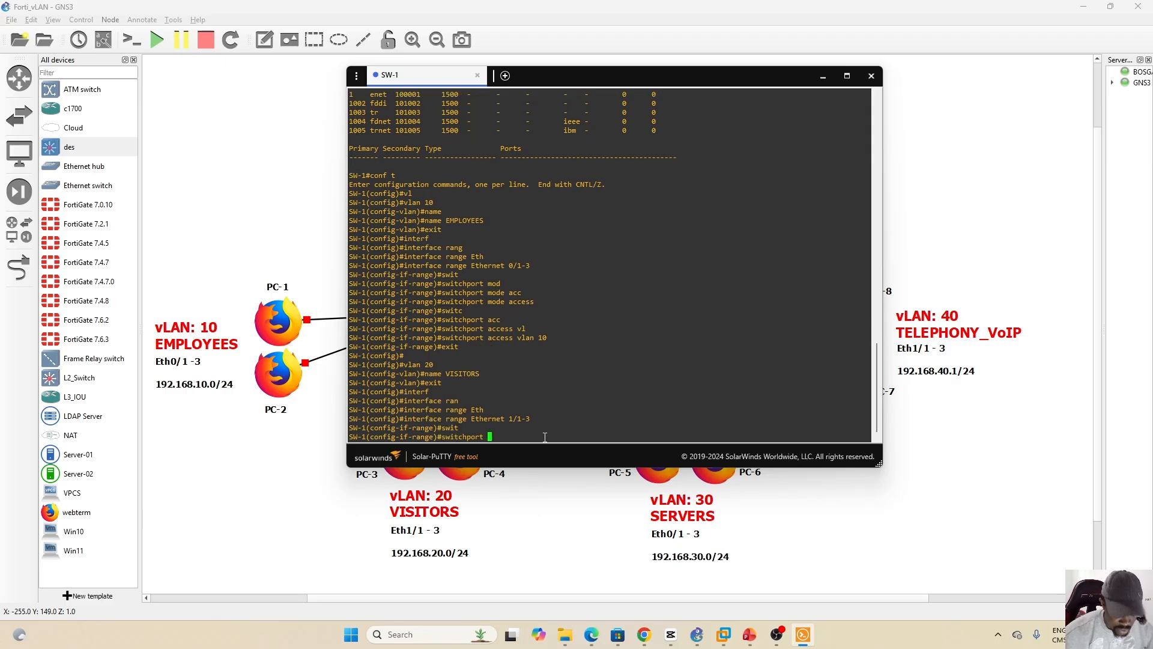
type("mod")
key("Tab")
type("acc")
key("Tab")
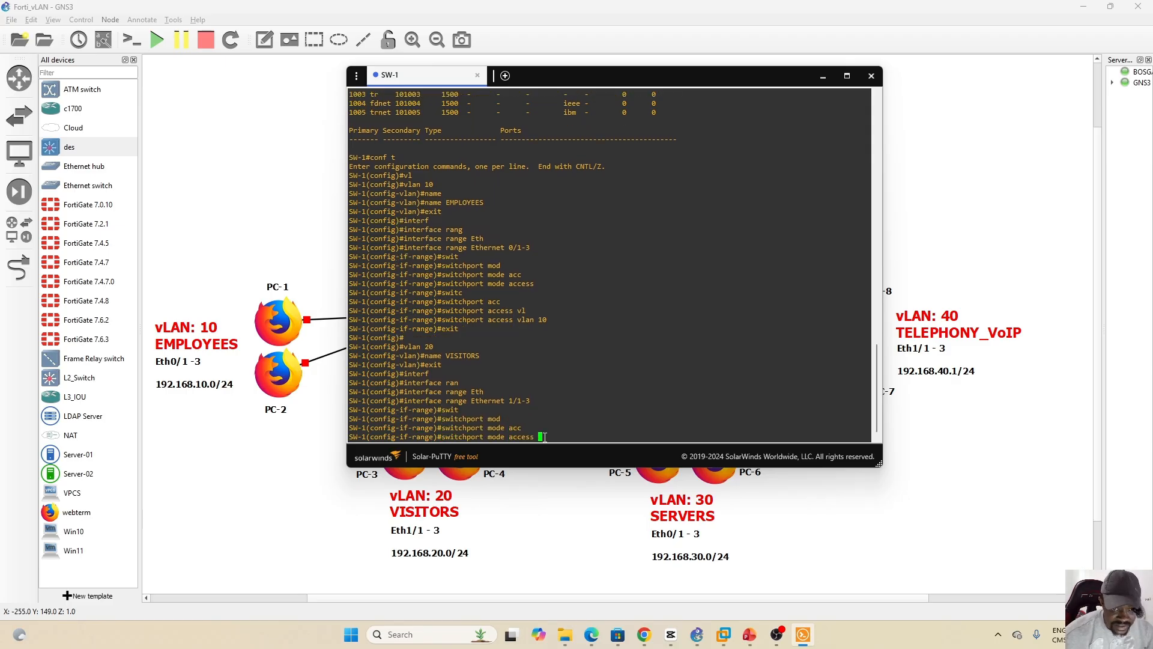
key("Return")
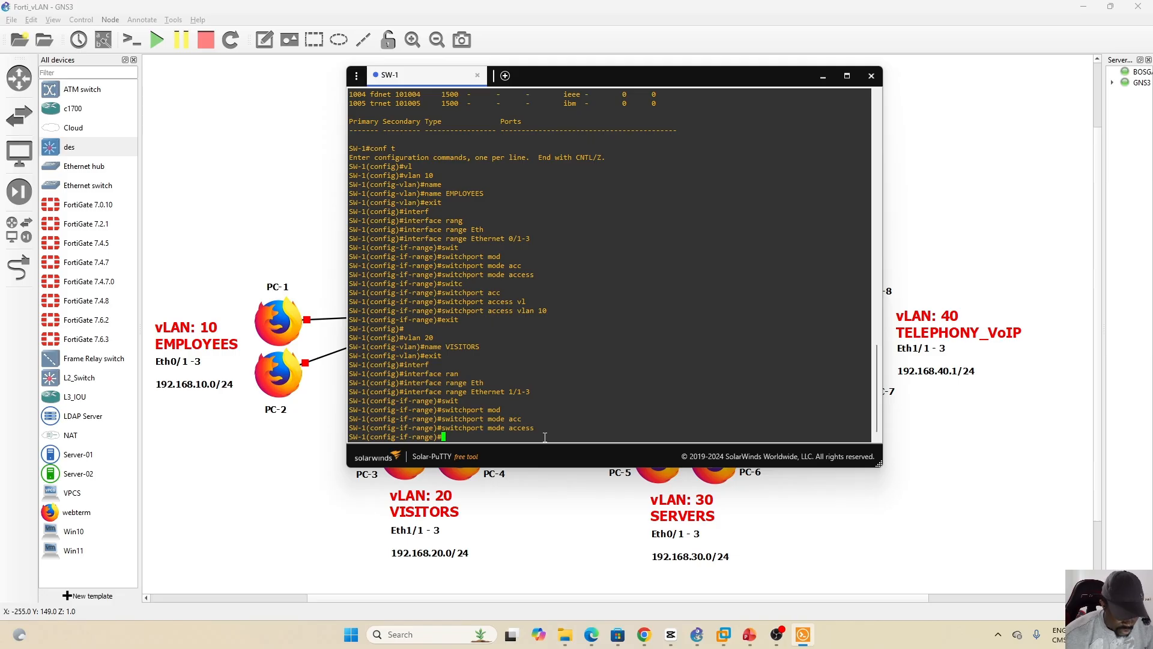
Assign the Ethernet 1/1-3 ports to access VLAN 20 and exit interface range configuration.
type("swit")
key("Tab")
type("acc")
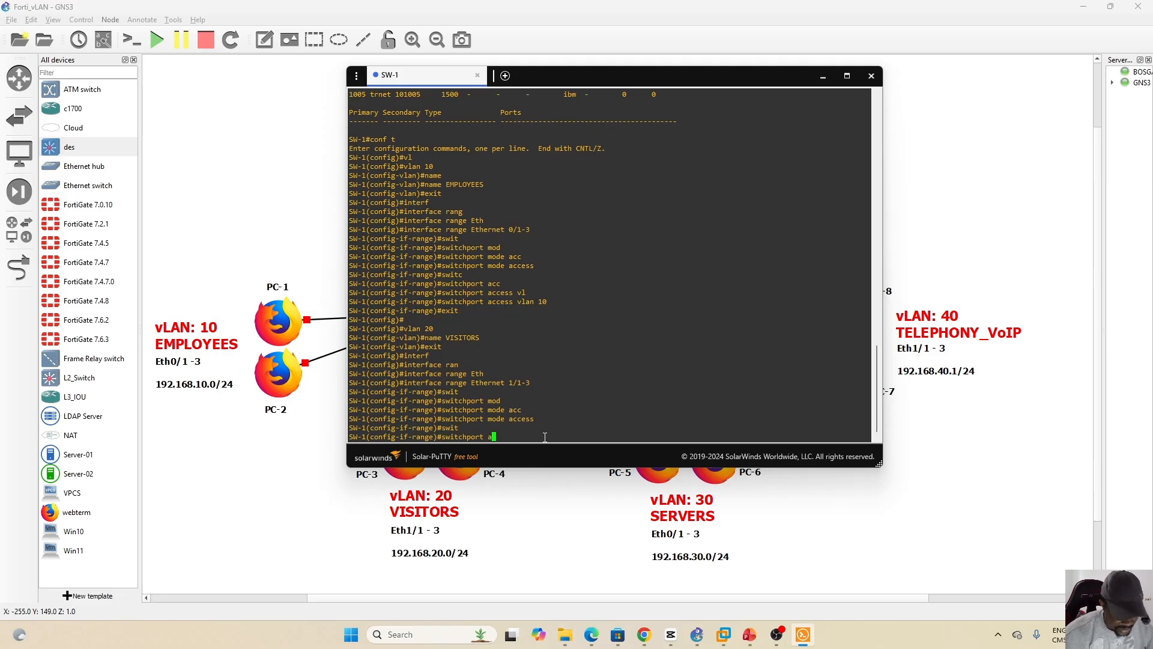
key("Tab")
type("vl")
key("Tab")
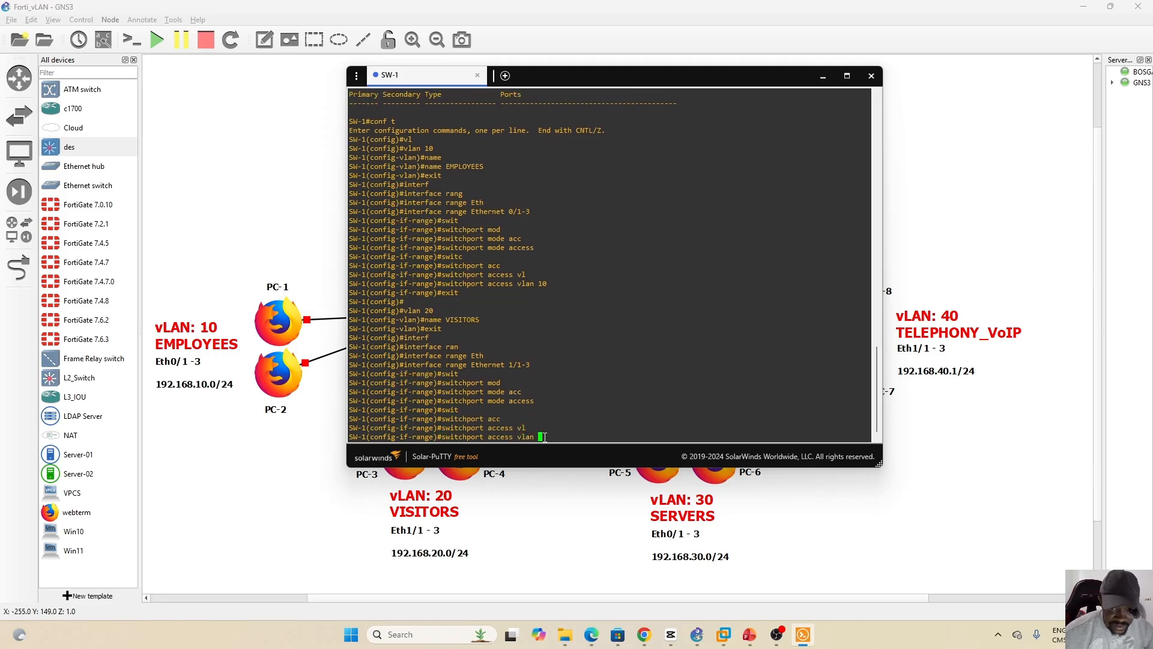
type("20")
key("Return")
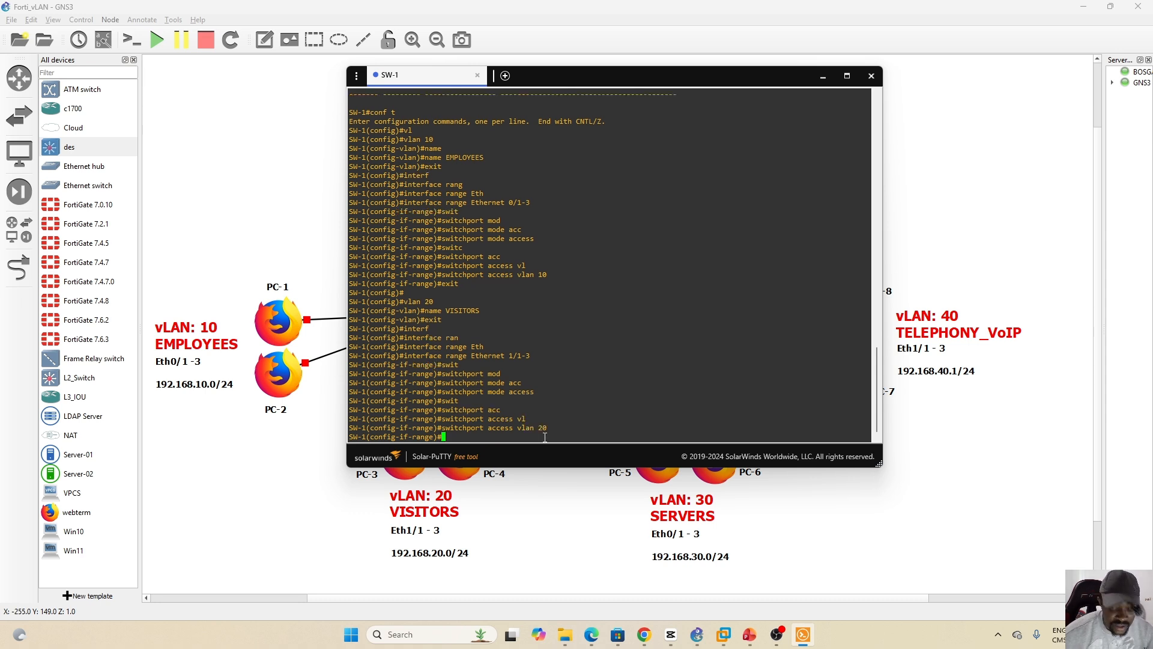
type("exit")
key("Return")
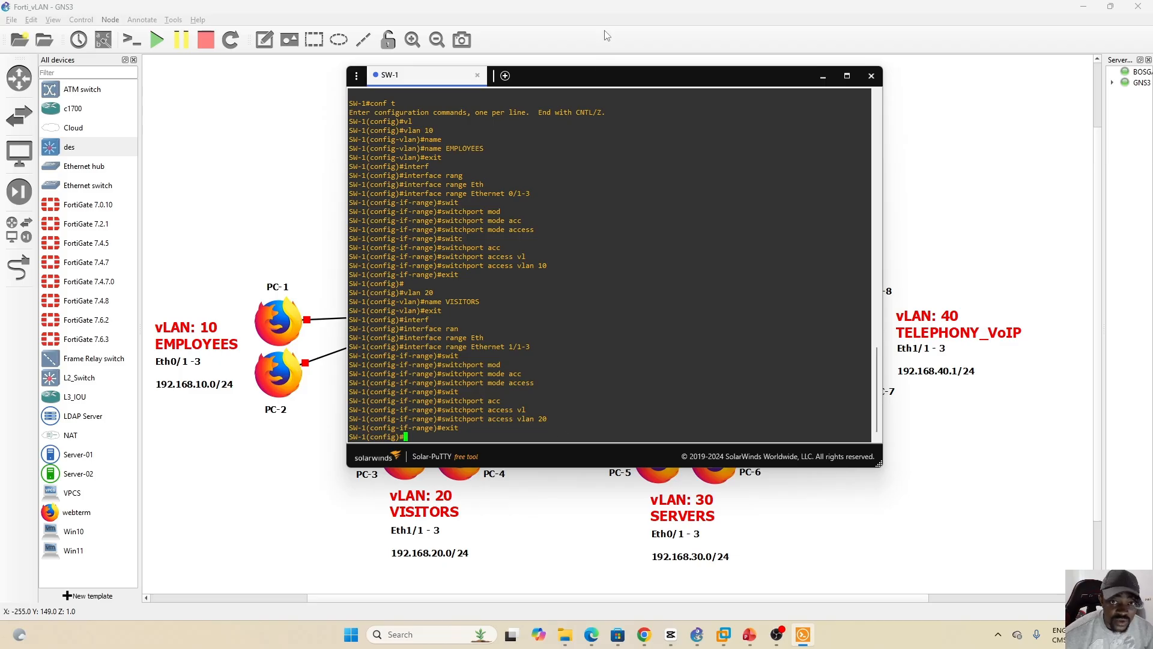
Move the SW-1 console aside to uncover the switch in the topology, and enter interface configuration for Ethernet 0/0.
left_click(613, 77)
left_click_drag(612, 77, 807, 81)
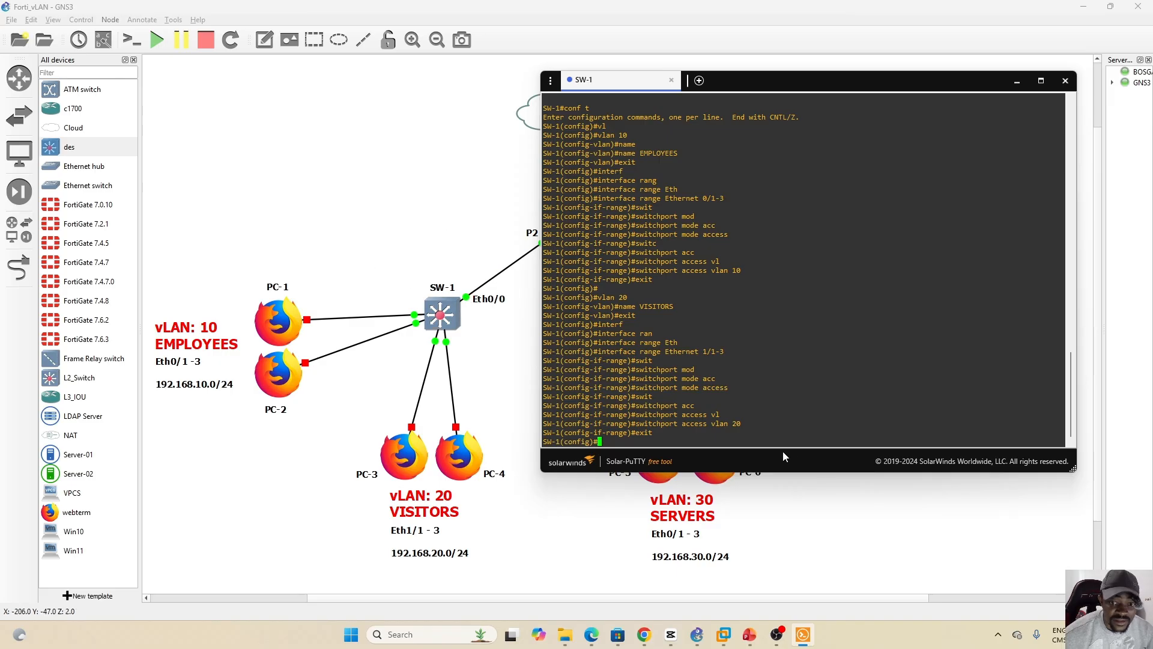
type("interf")
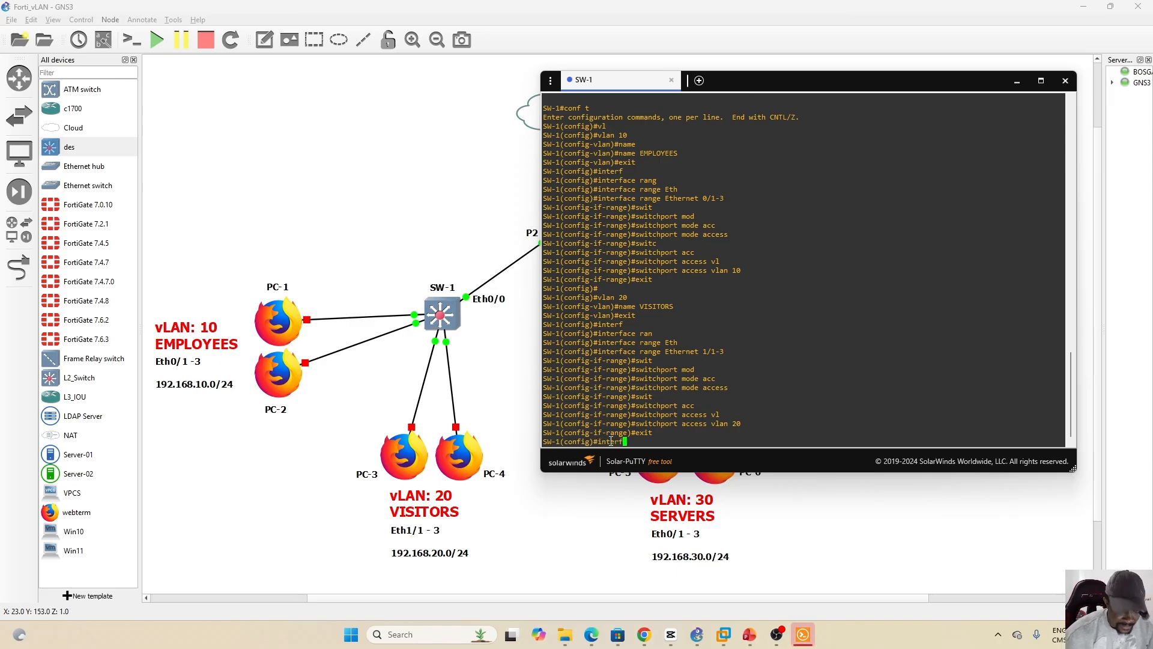
key("Tab")
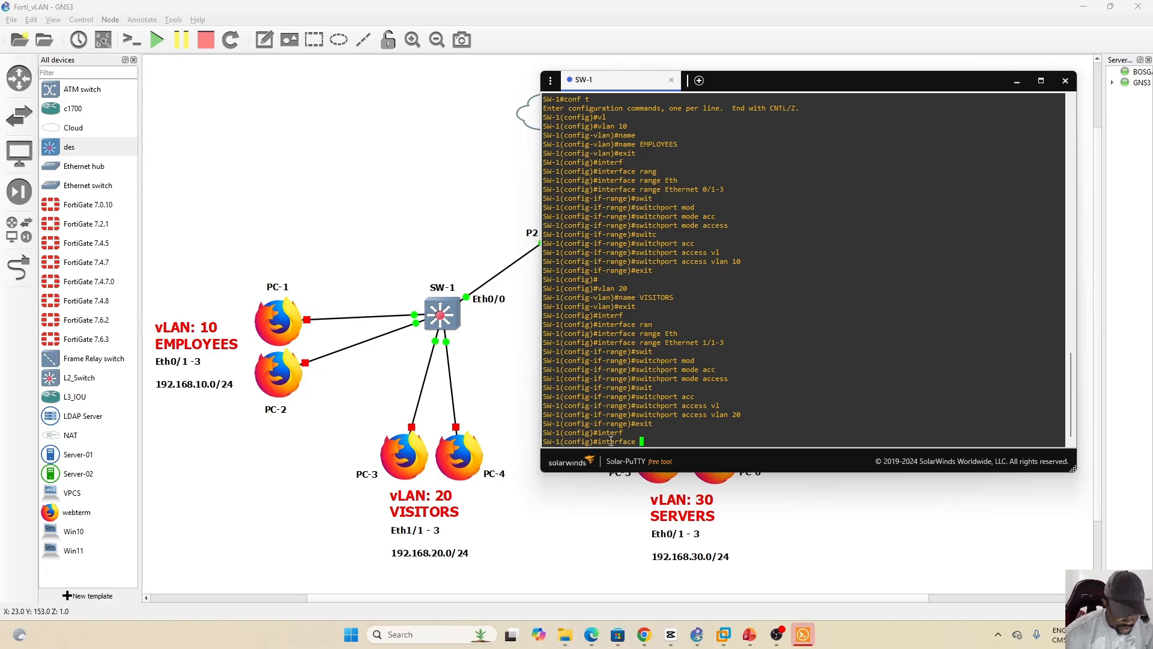
key("Caps_Lock")
type("E")
key("Tab")
type("T")
key("Tab")
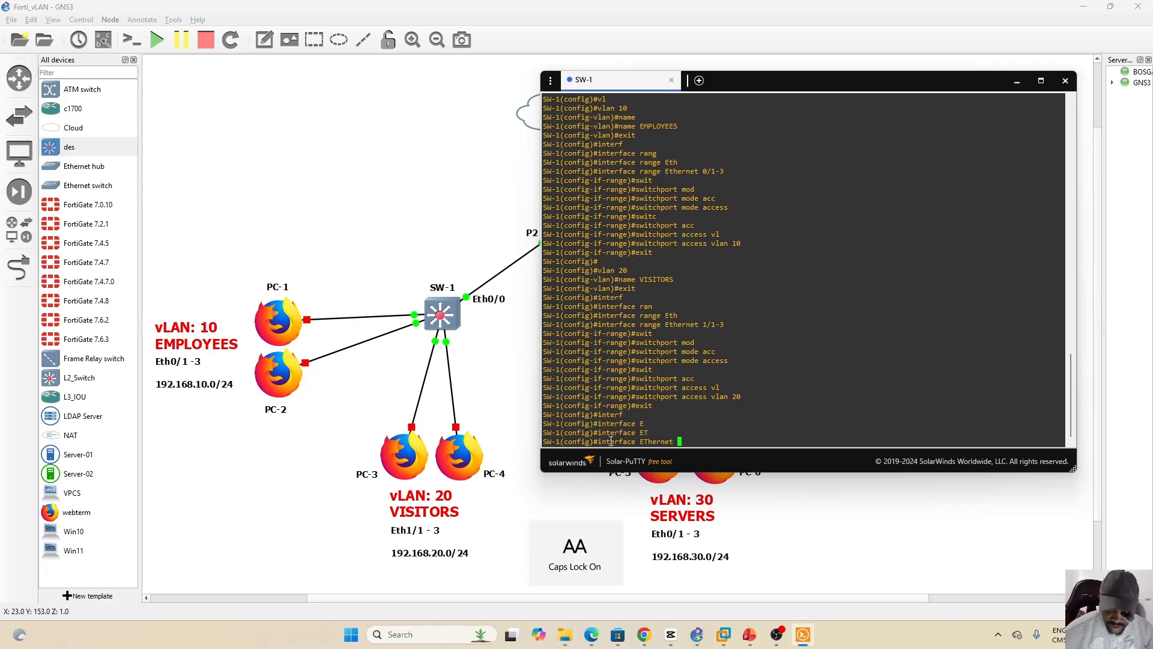
type("0/0")
key("Return")
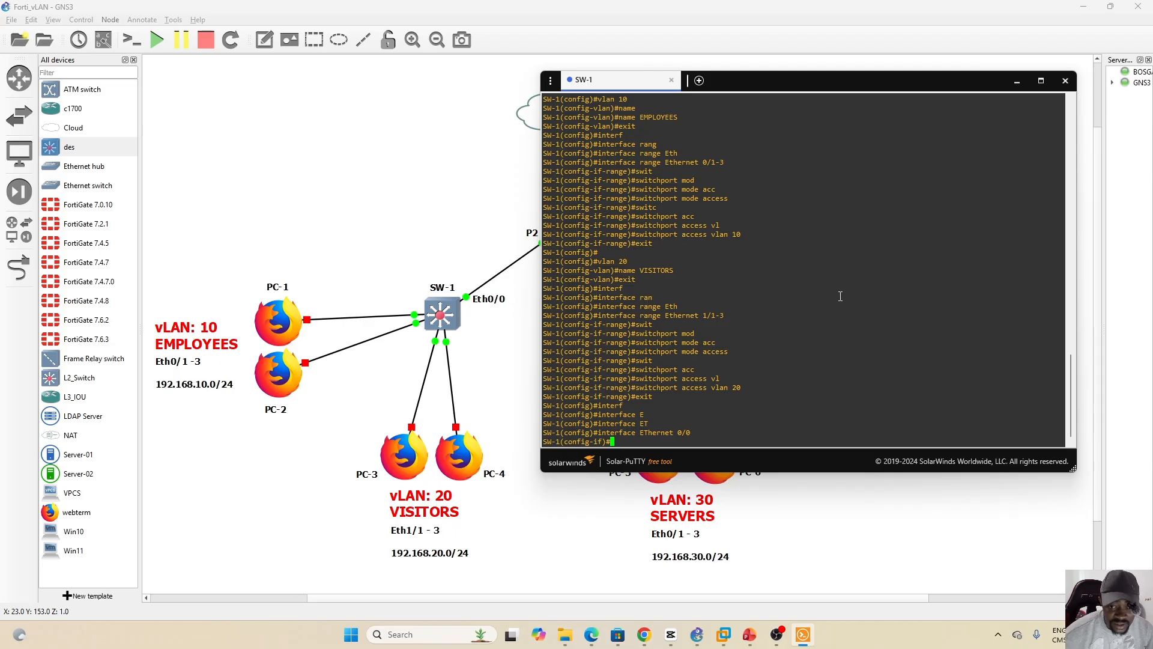
Set the trunk encapsulation on SW-1's Ethernet 0/0 to dot1q with switchport trunk encapsulation.
type("SWITC")
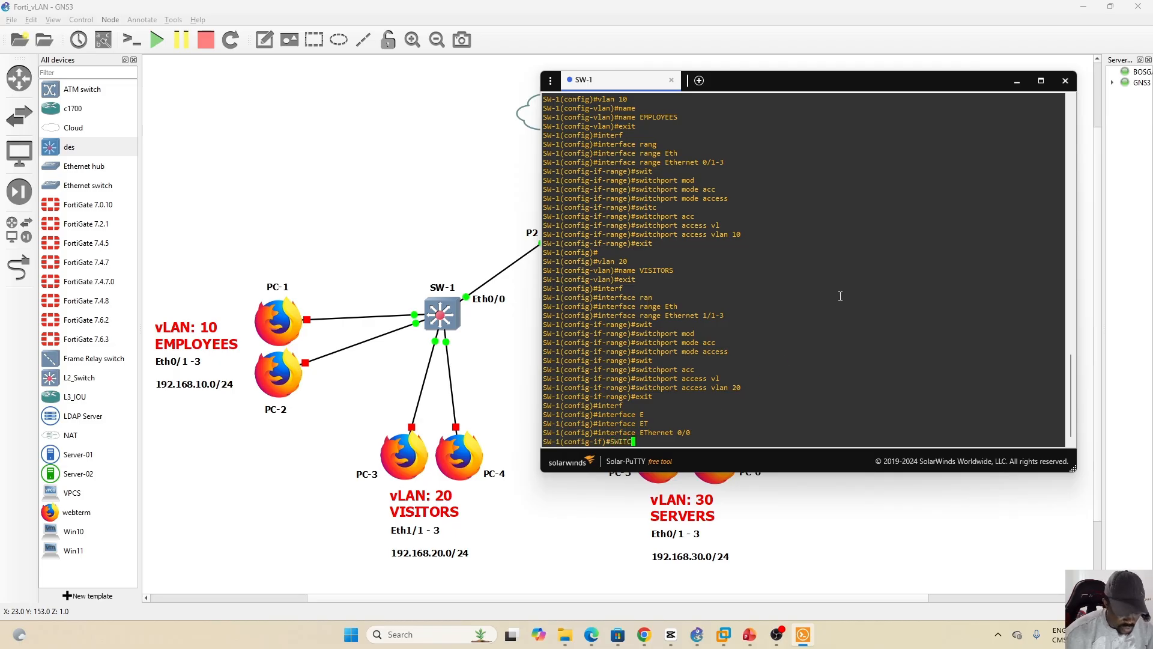
key("Tab")
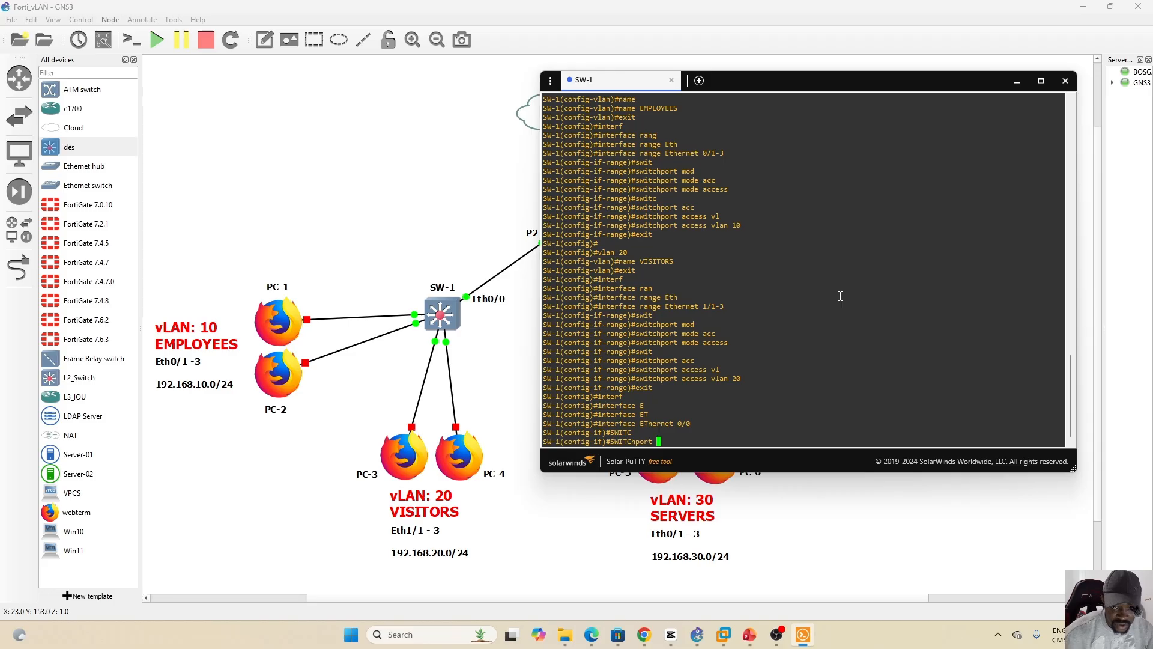
type("TRUN")
key("Tab")
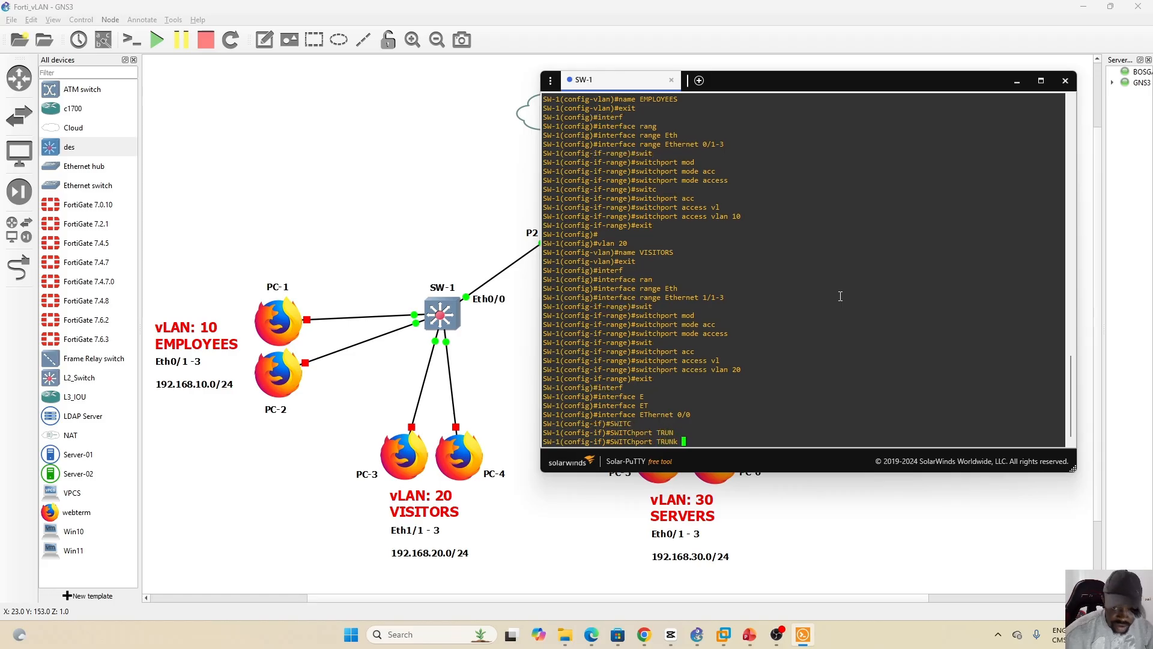
key("Caps_Lock")
key("Tab")
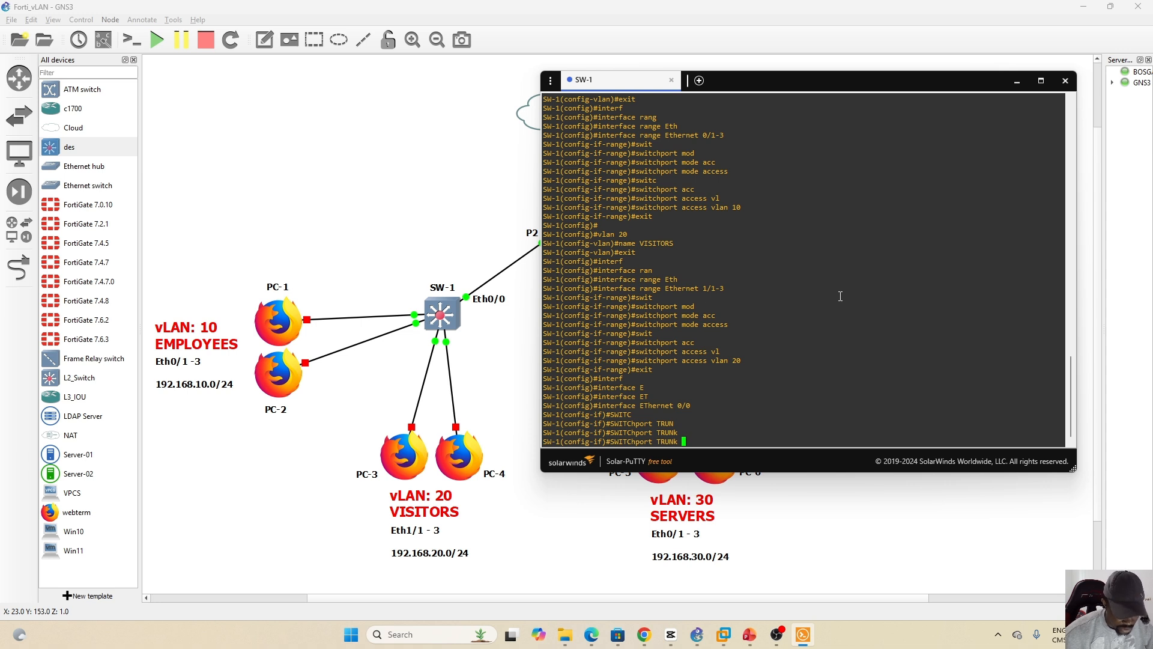
type("ens")
key("Tab")
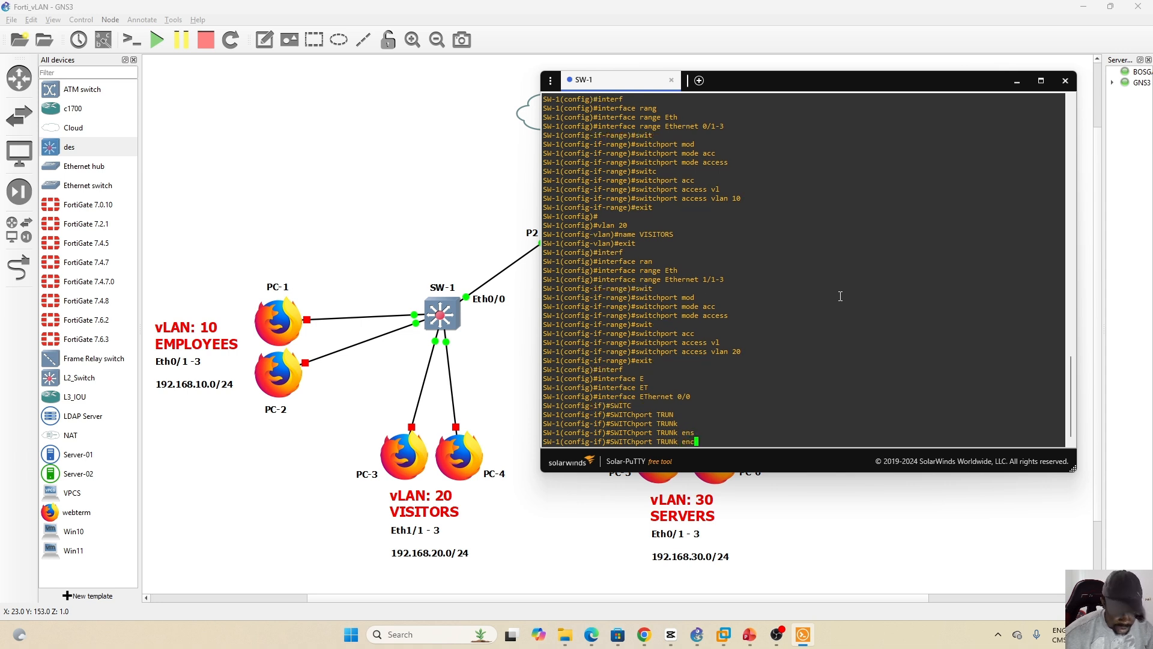
key("BackSpace")
type("c")
key("Tab")
type("do")
key("Tab")
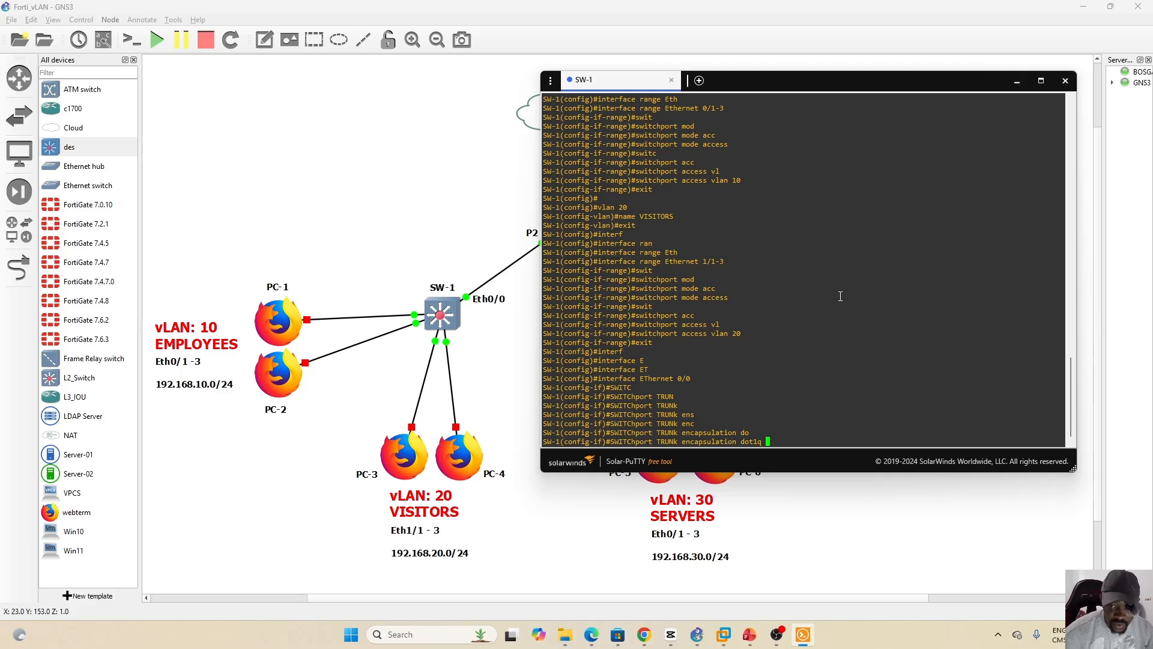
key("Return")
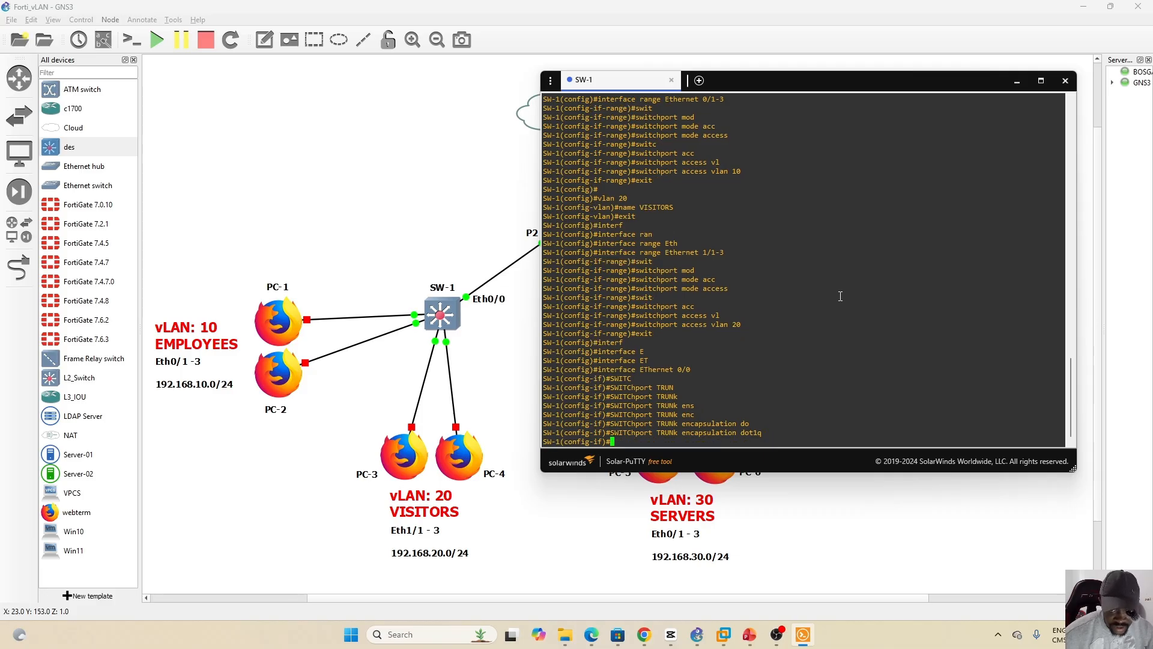
Set SW-1's Ethernet 0/0 to trunk mode with switchport mode trunk.
type("swit")
key("Tab")
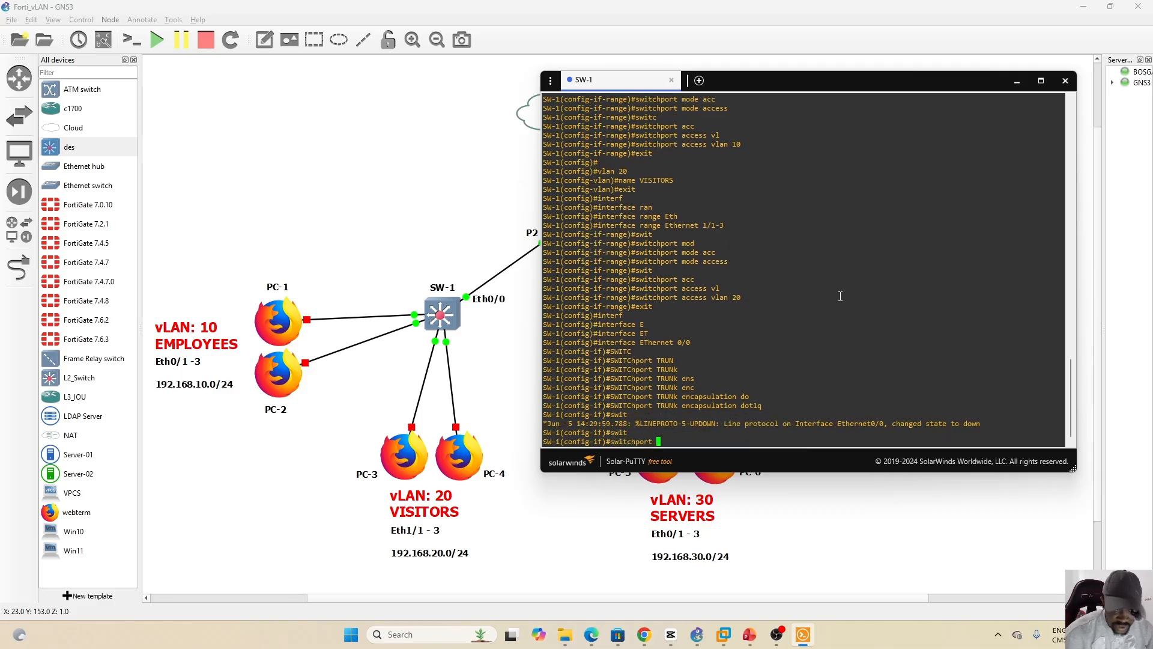
type("mod")
key("Tab")
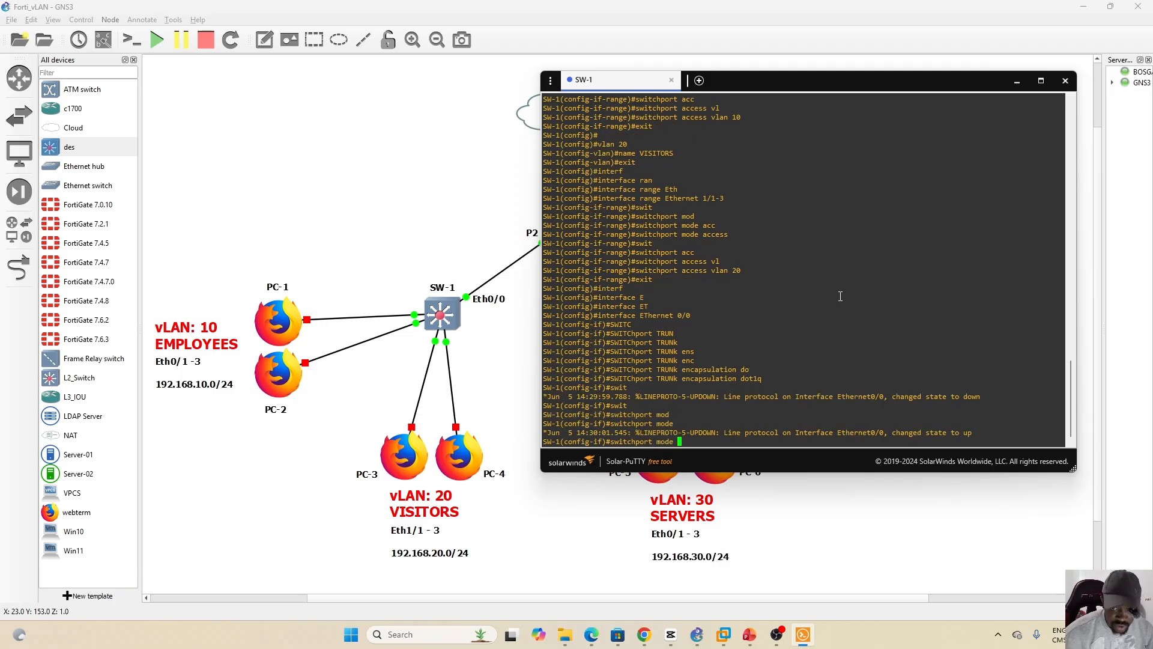
type("tr")
key("Tab")
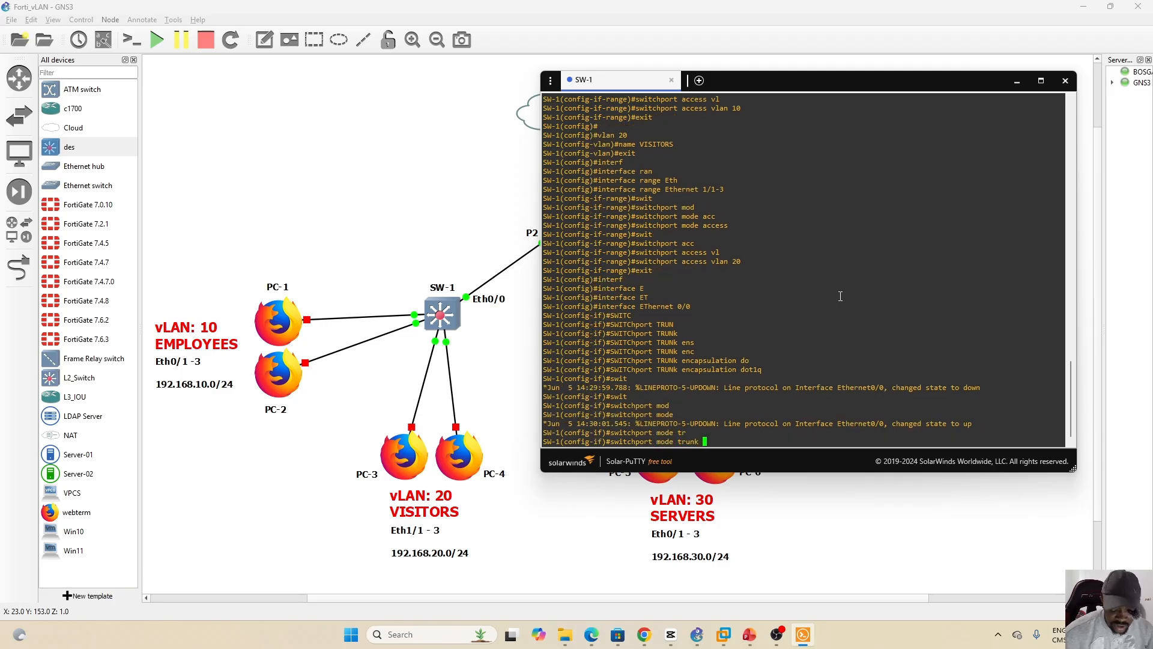
key("Return")
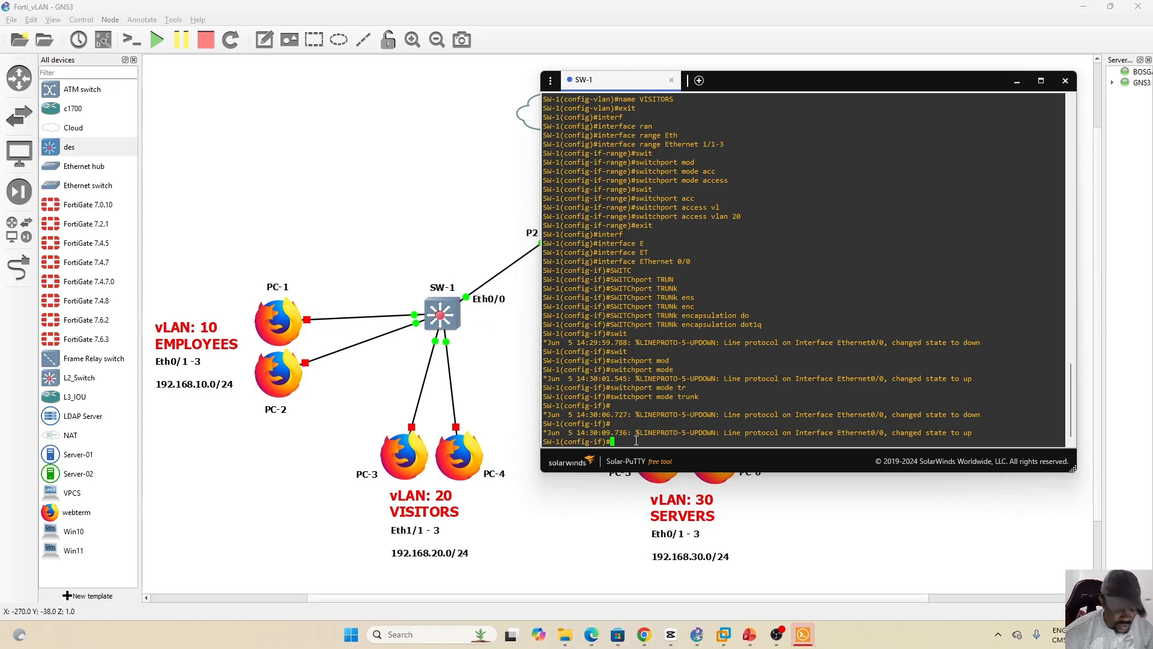
Allow VLANs 10 and 20 on SW-1's Ethernet 0/0 trunk with switchport trunk allowed vlan add 10,20.
type("swit")
key("Tab")
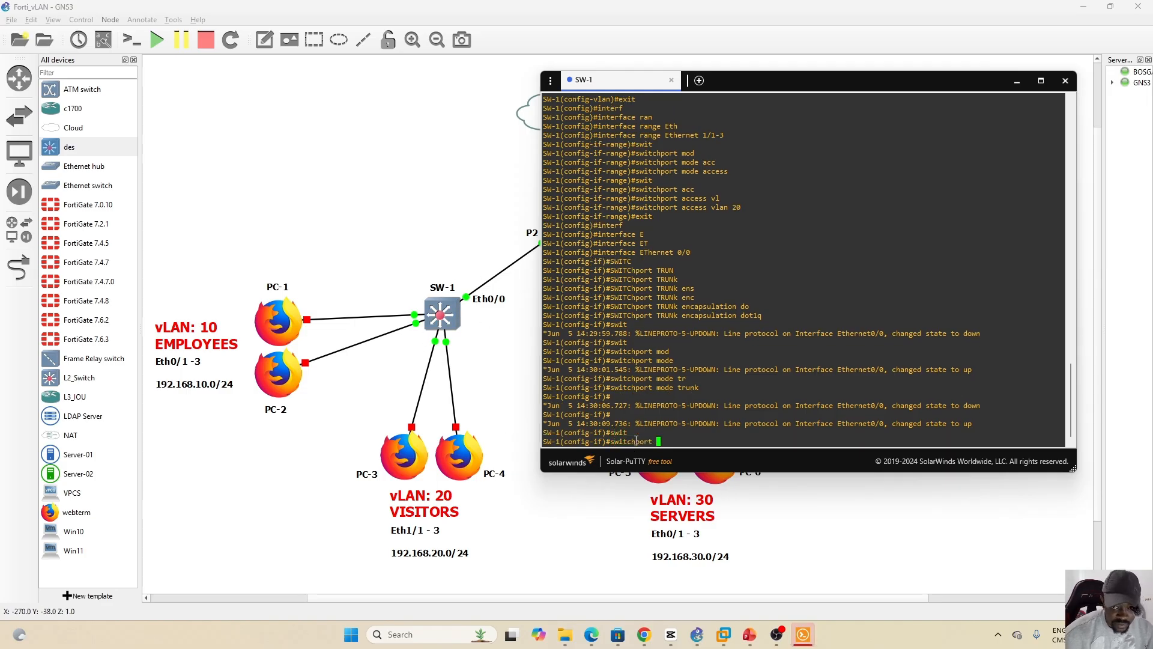
type("trun")
key("Tab")
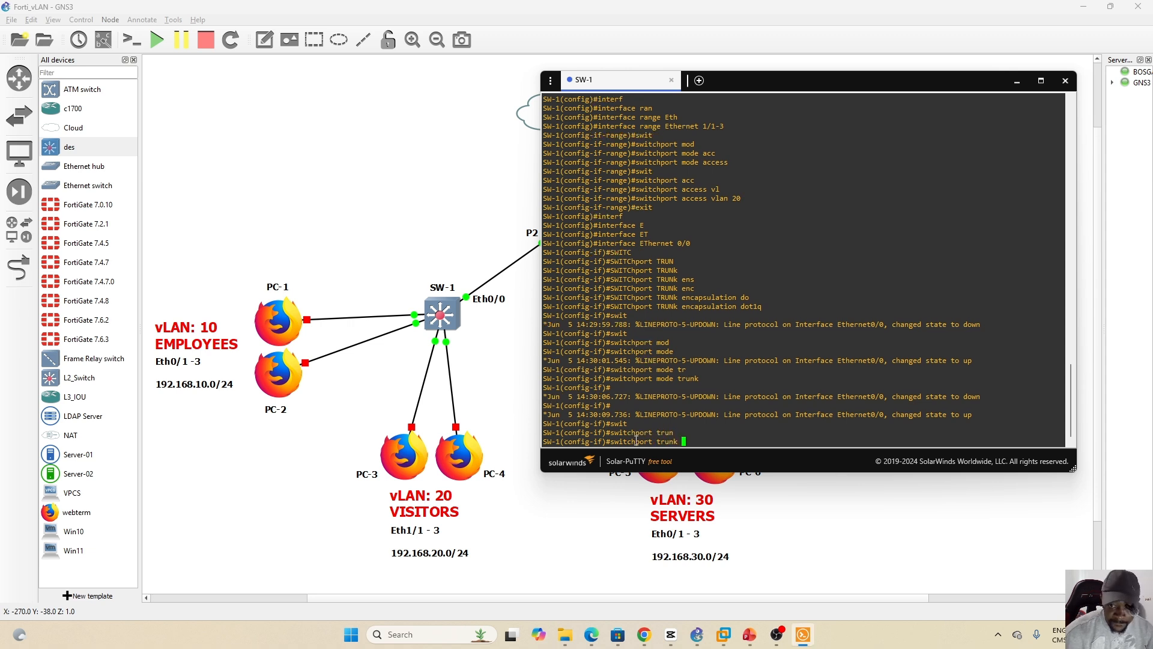
type("all")
key("Tab")
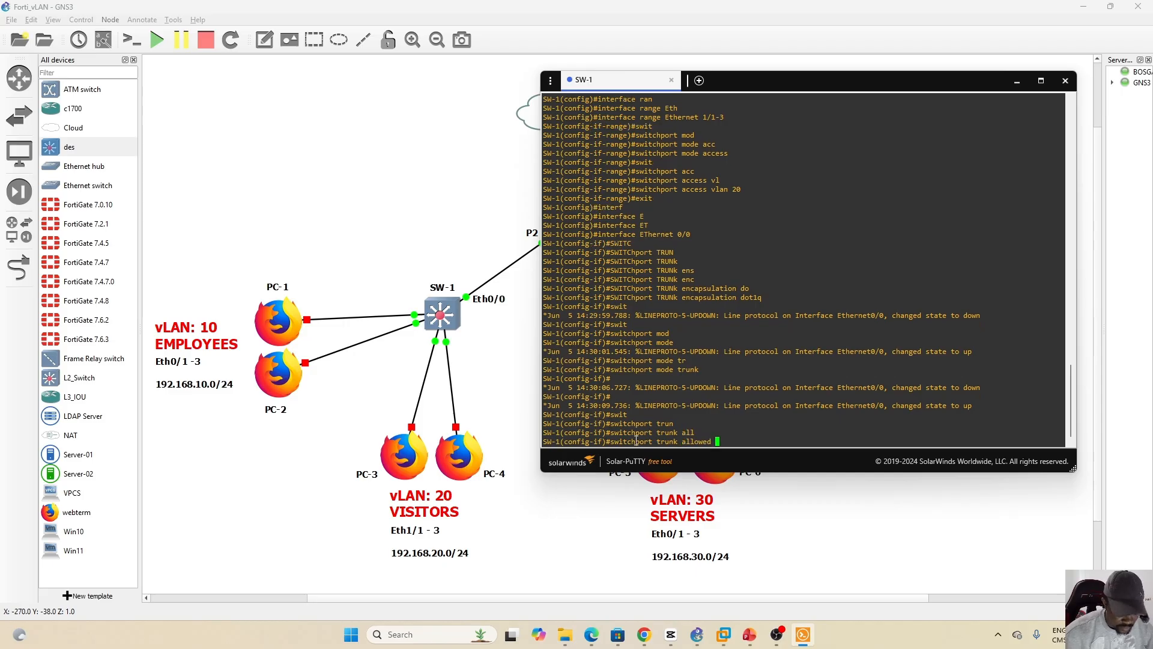
type("vl")
key("Tab")
type("ad")
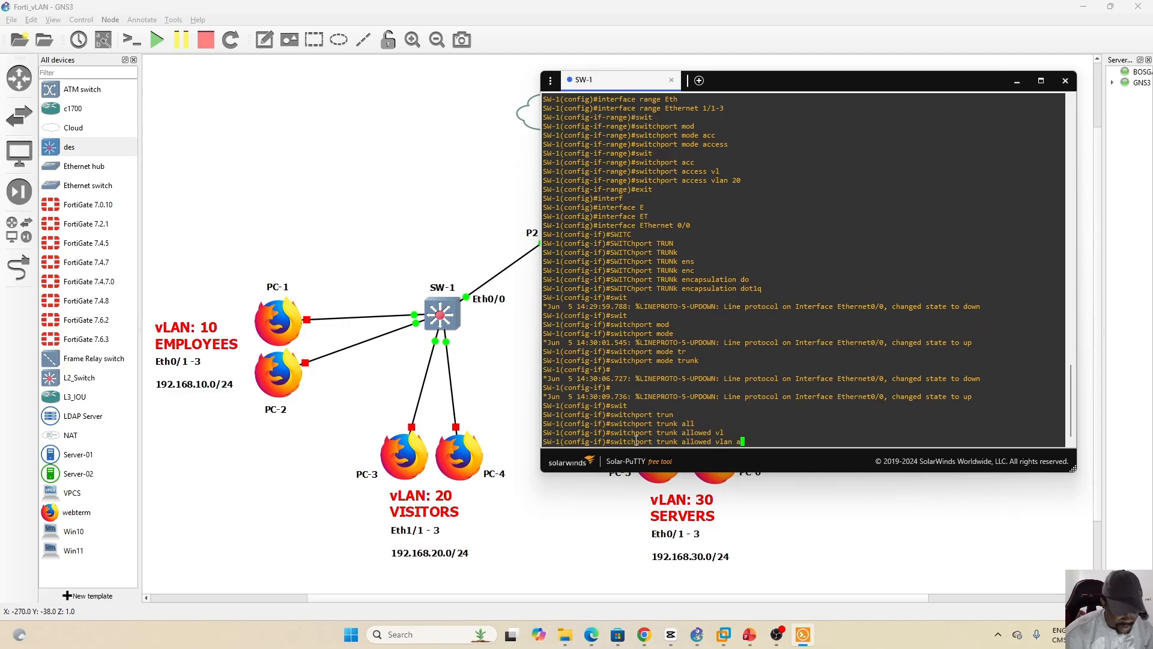
key("Tab")
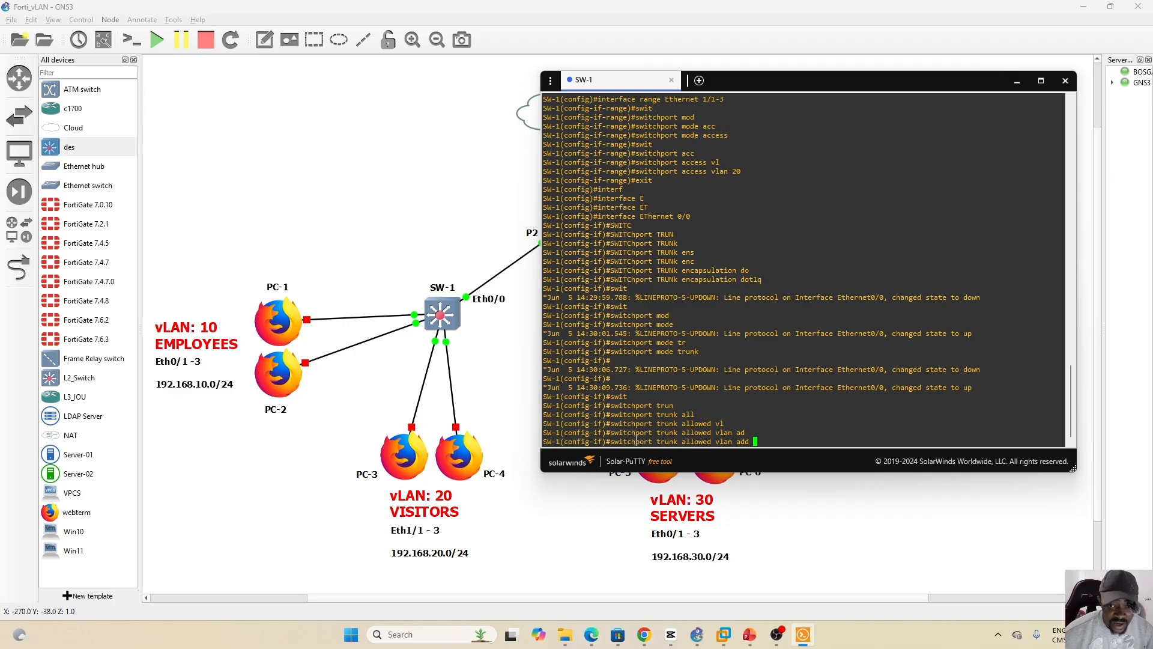
type("10,")
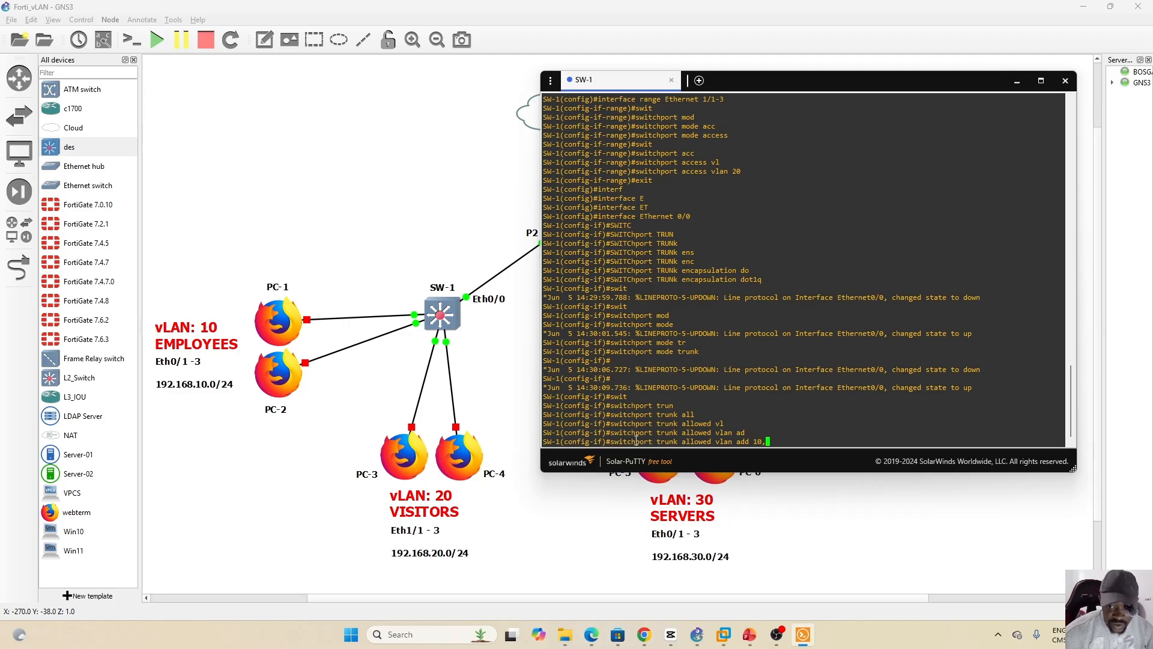
type("20")
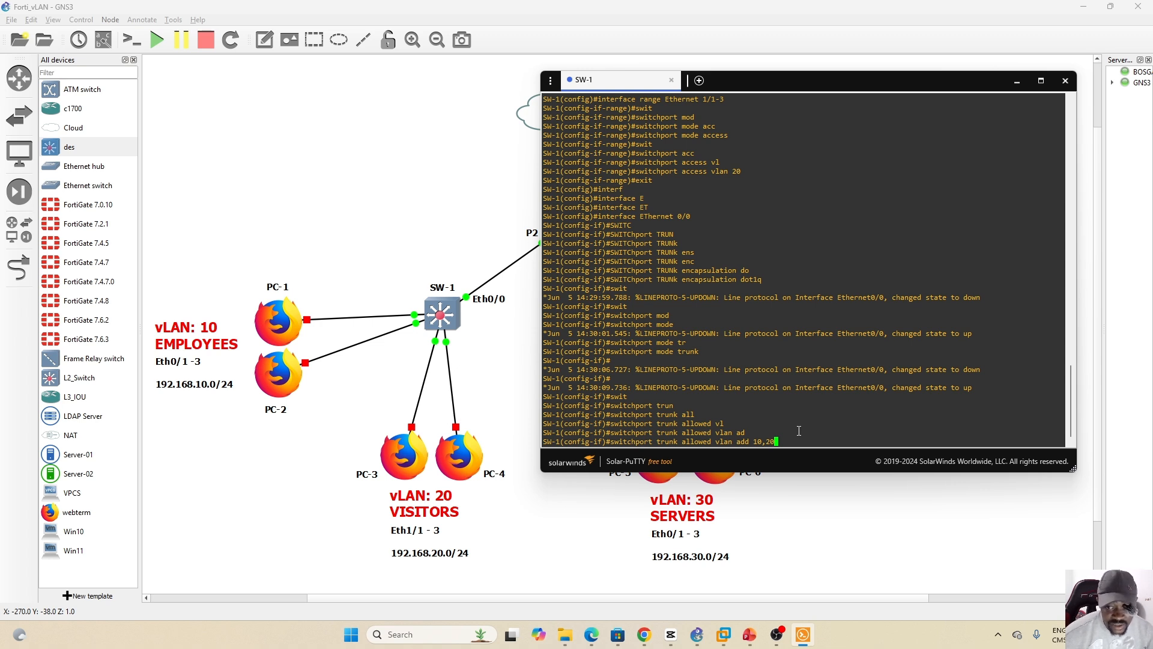
key("Return")
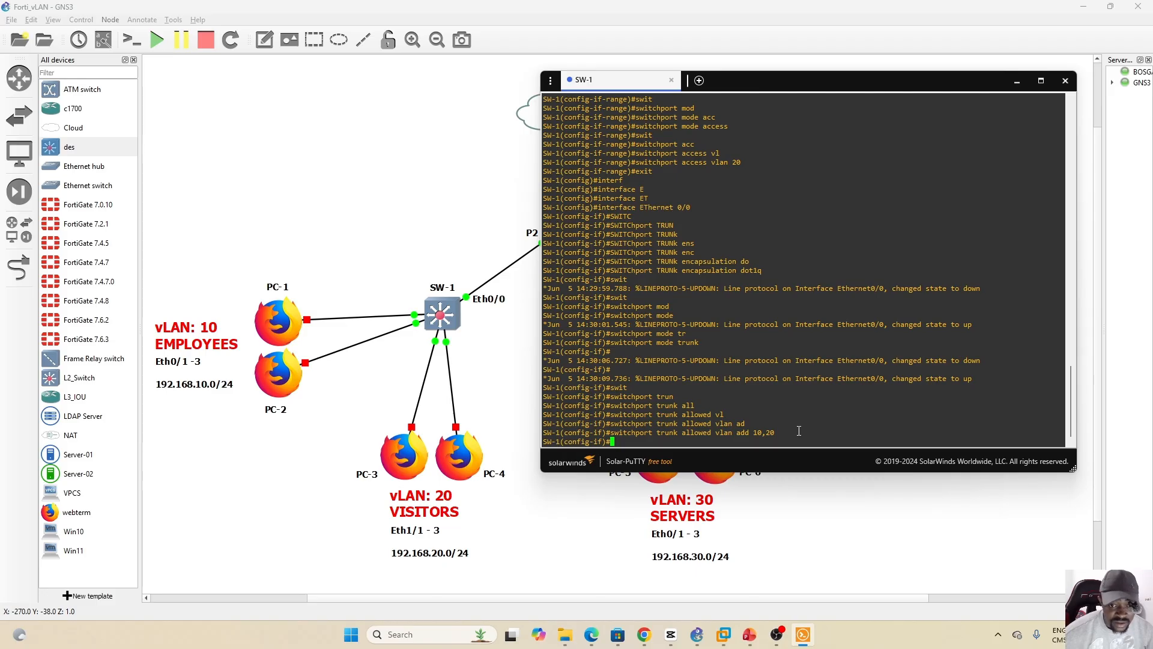
Exit interface and global configuration on SW-1, and display its VLAN table with sh vlan.
type("exit")
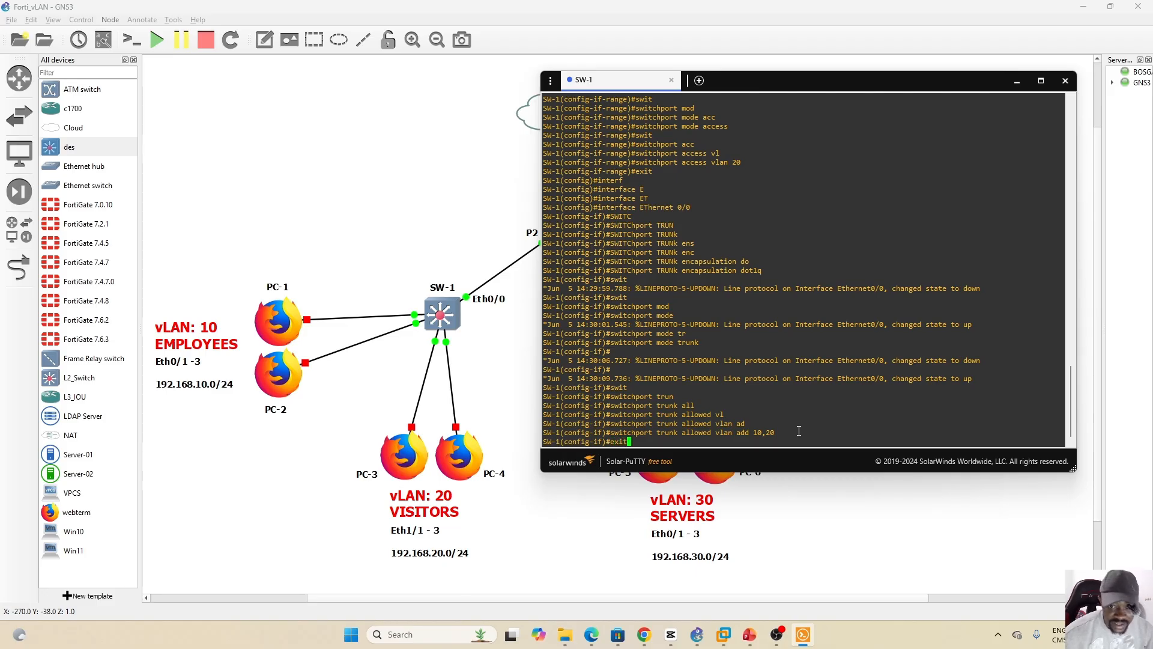
key("Return")
type("exit")
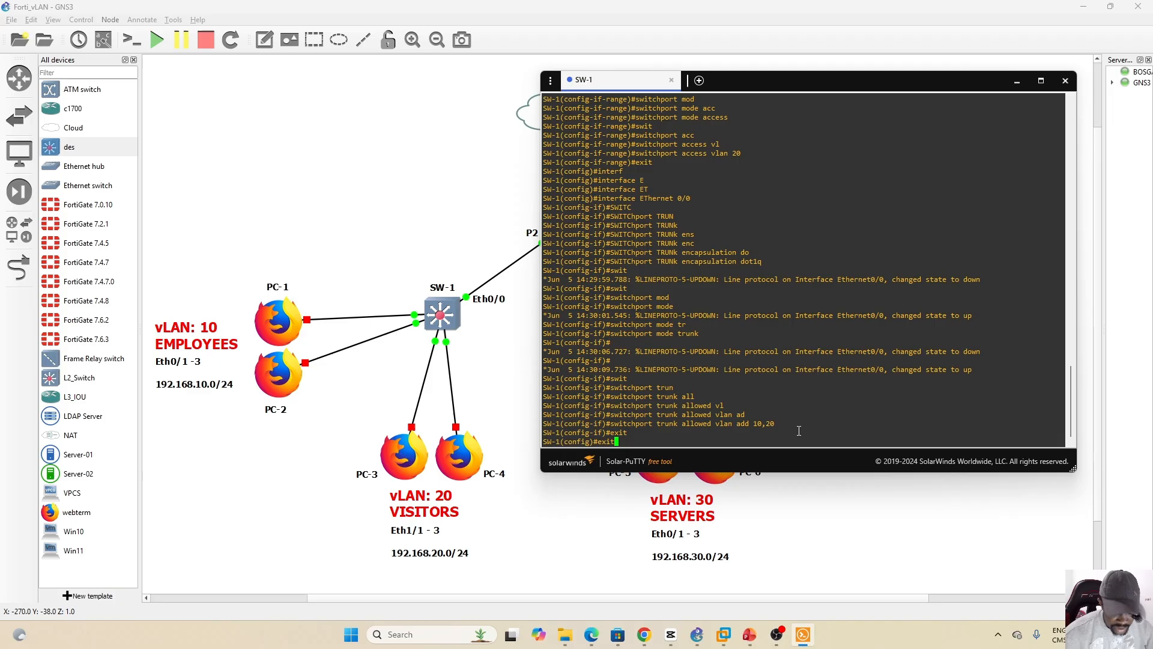
key("Return")
key("Return")
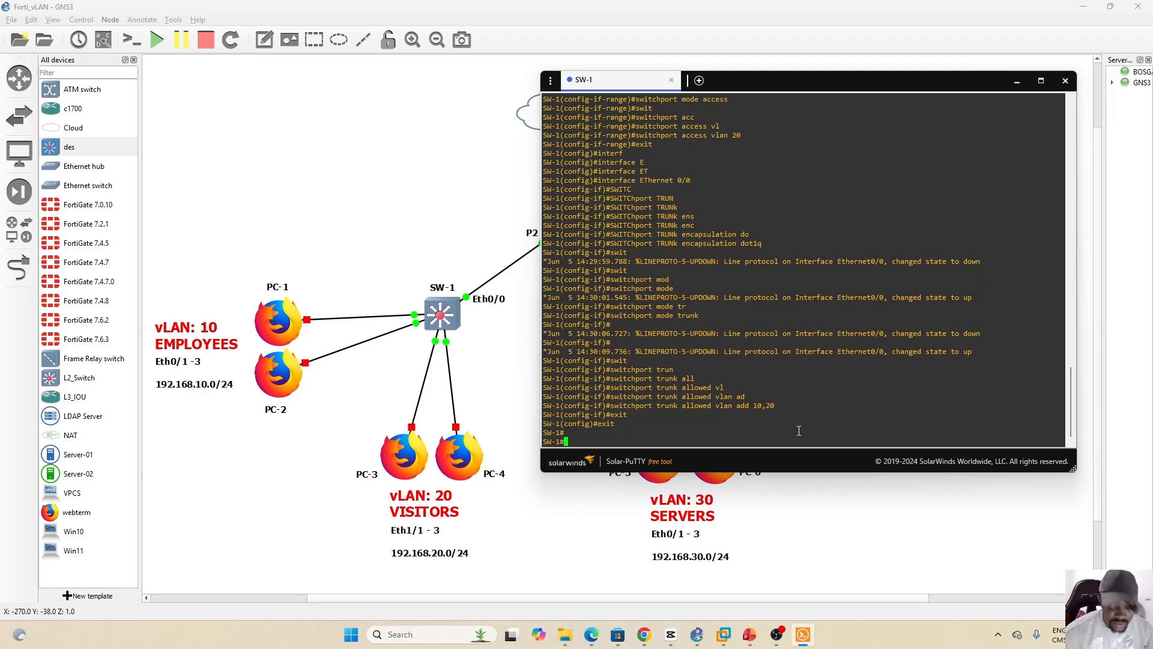
type("sh vl")
key("Tab")
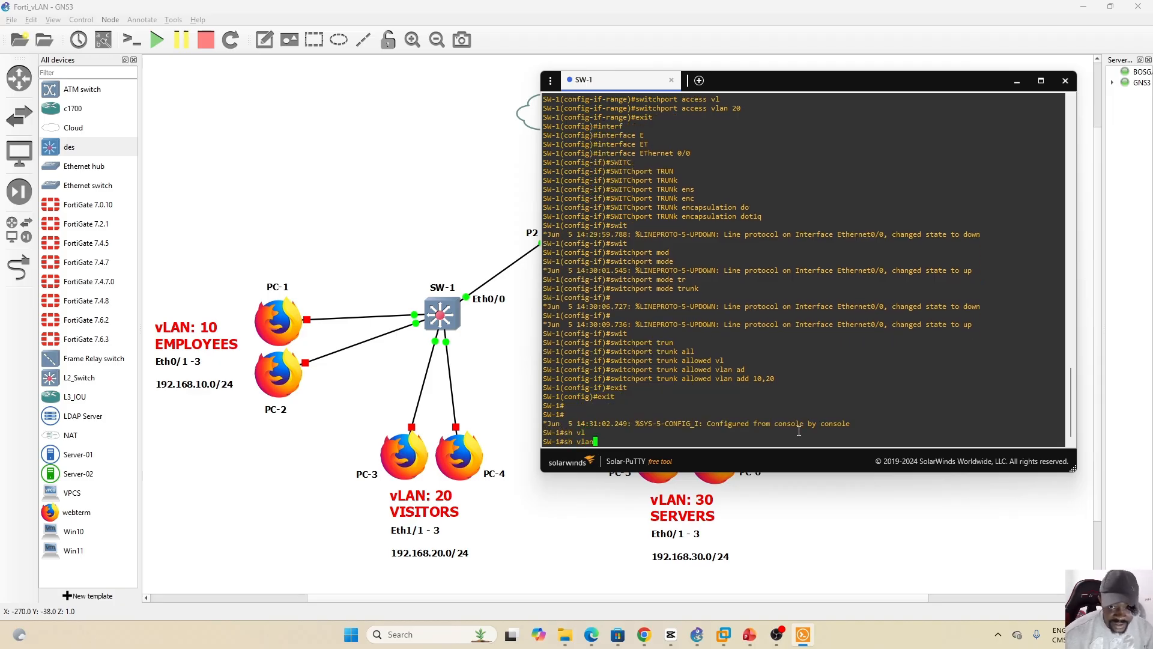
key("Return")
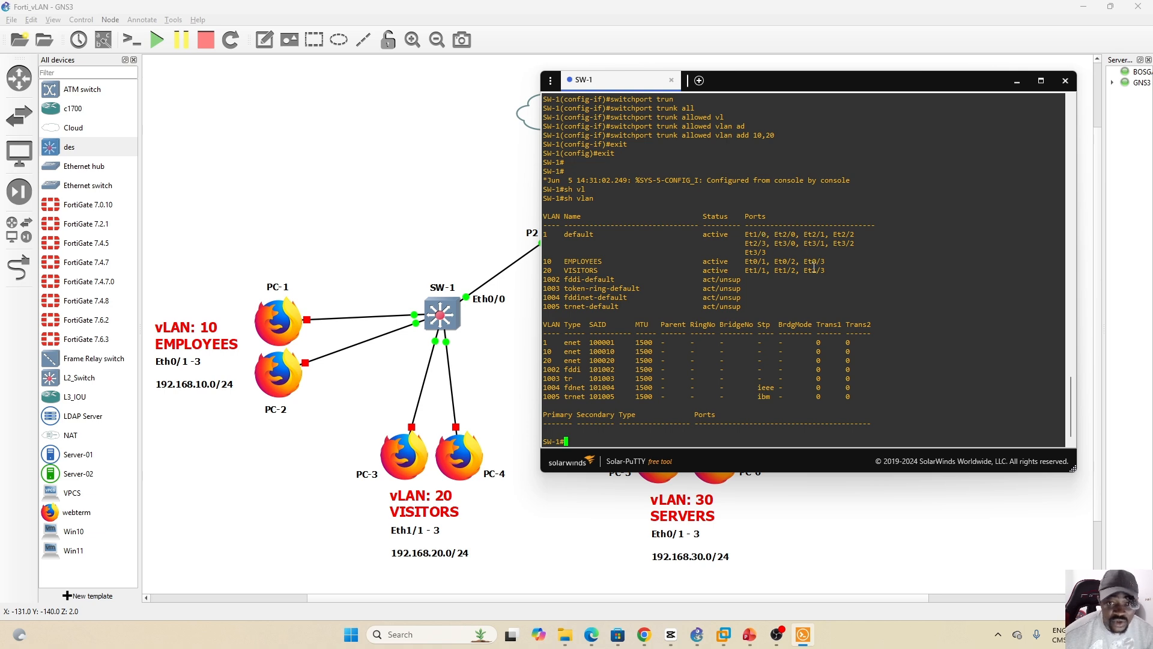
Minimize the SW-1 console, open the SW-2 console from the topology, and display SW-2's VLAN table with sh vl.
left_click(1016, 81)
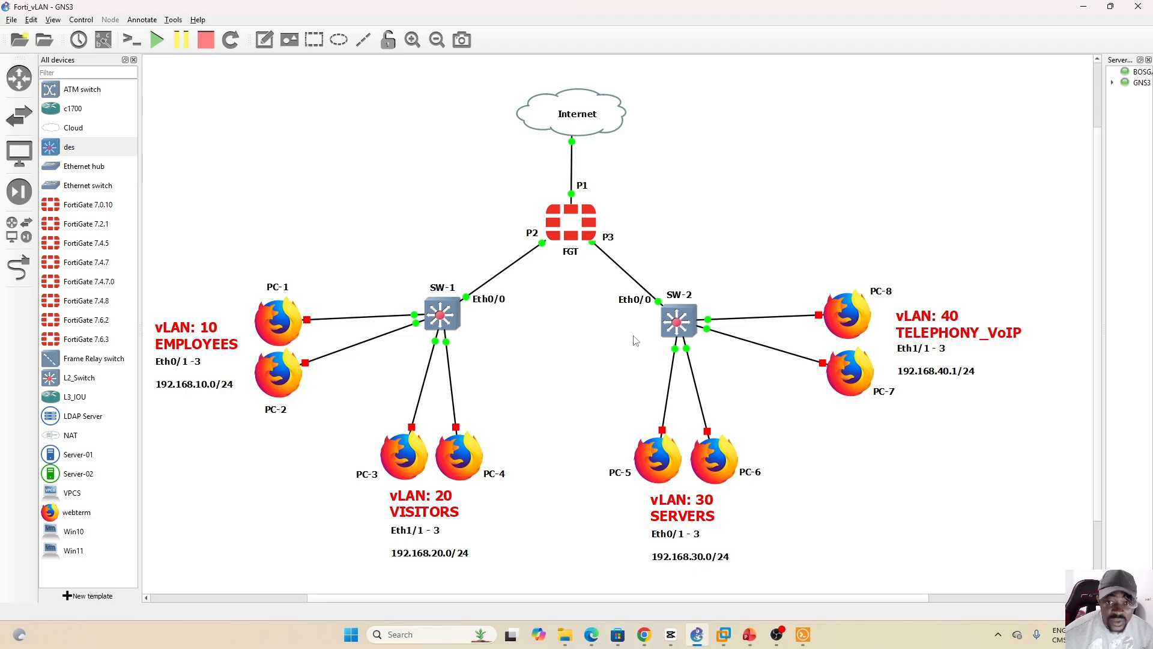
left_click(676, 320)
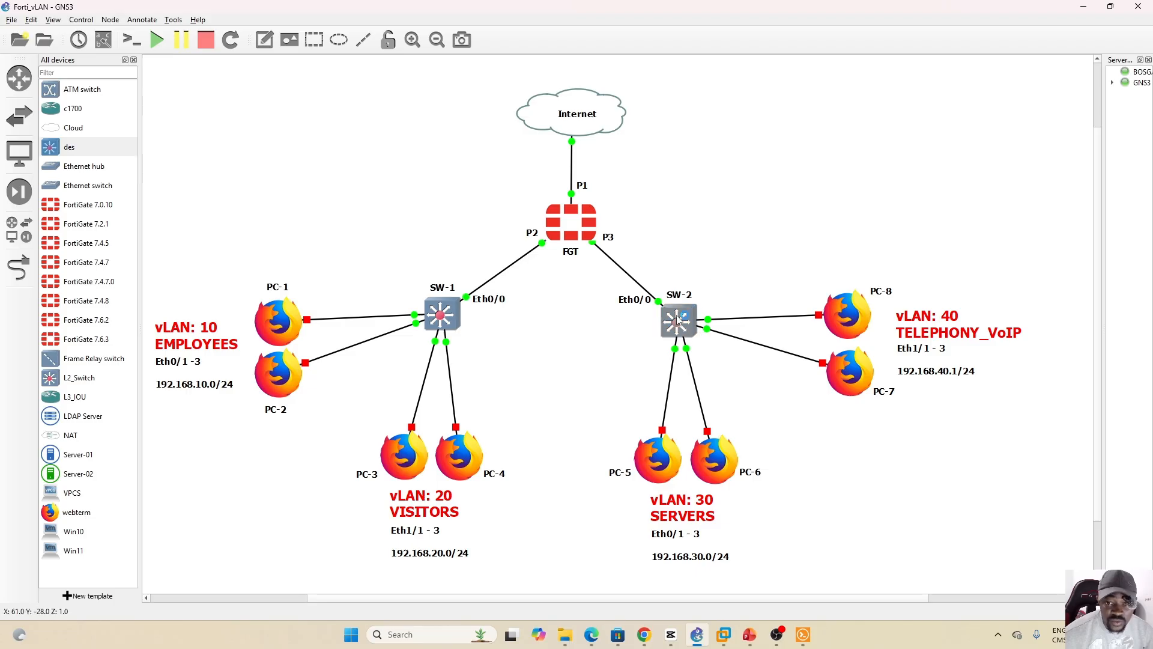
double_click(677, 320)
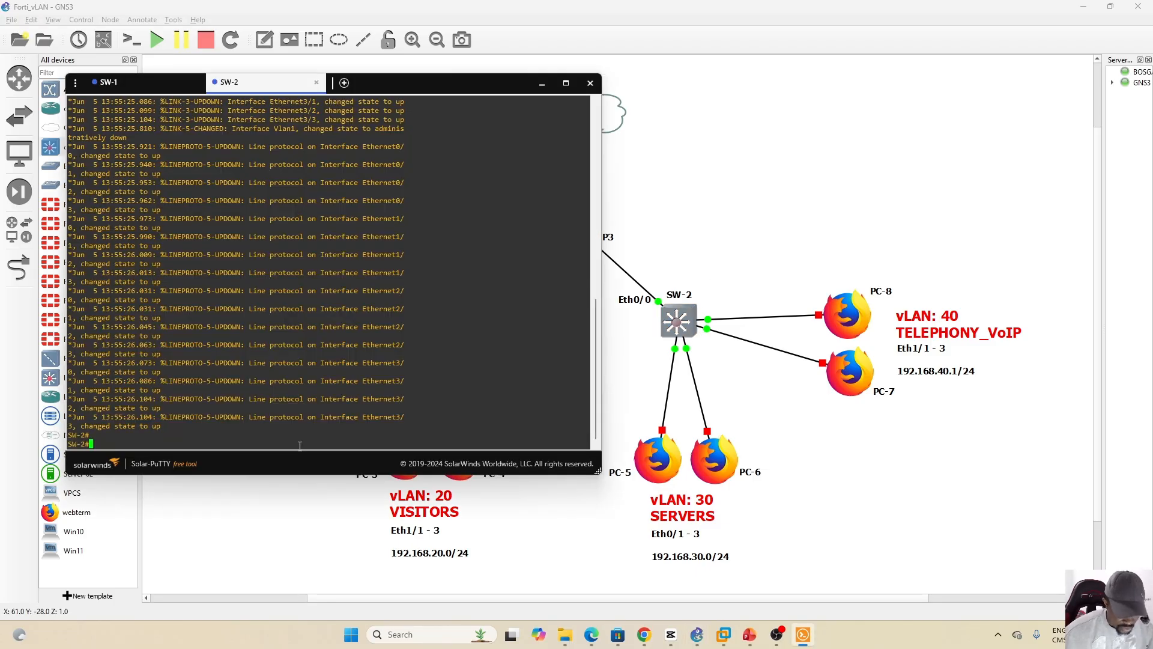
type("sh vl")
key("Return")
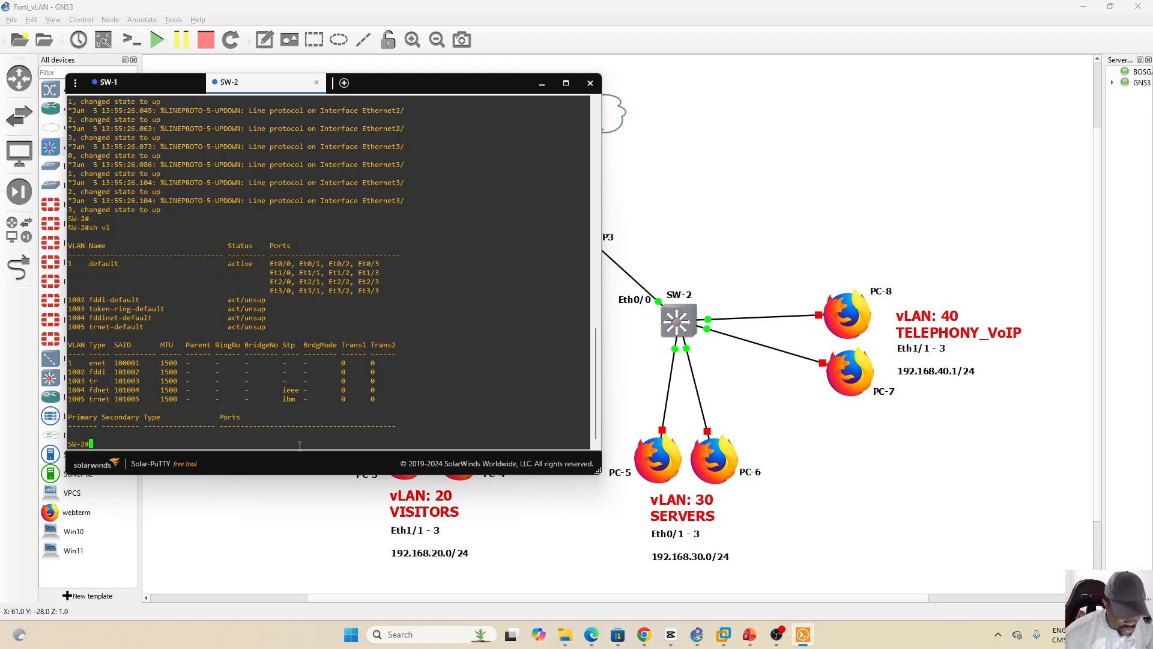
Enter global configuration mode on SW-2 and create VLAN 30.
type("conf t")
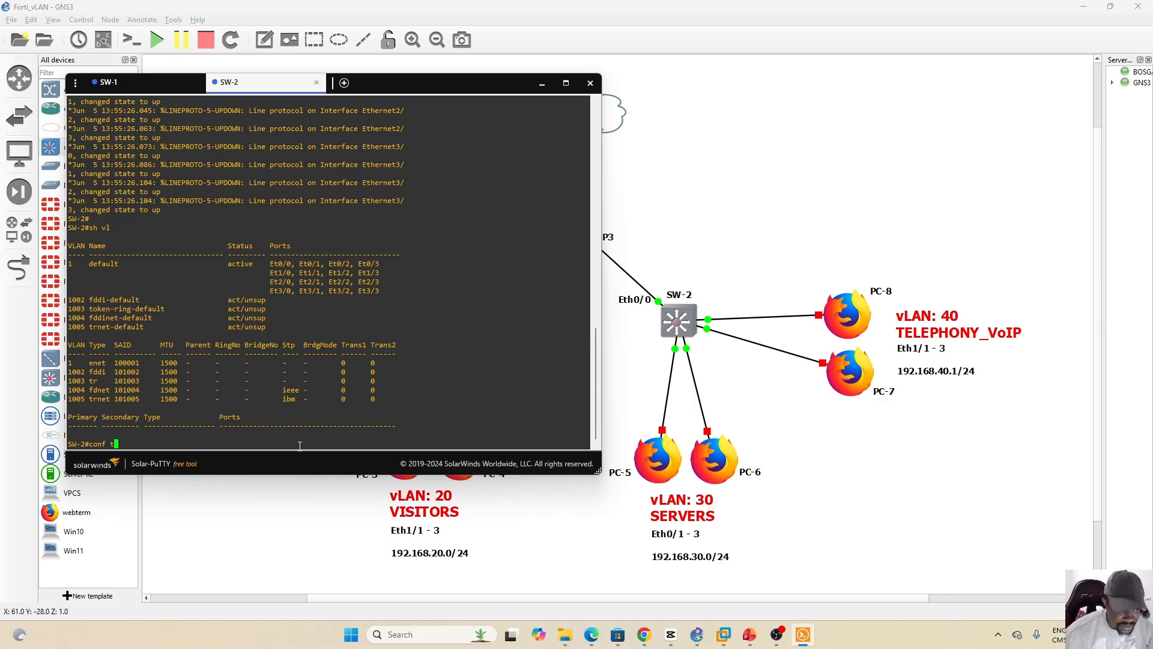
key("Return")
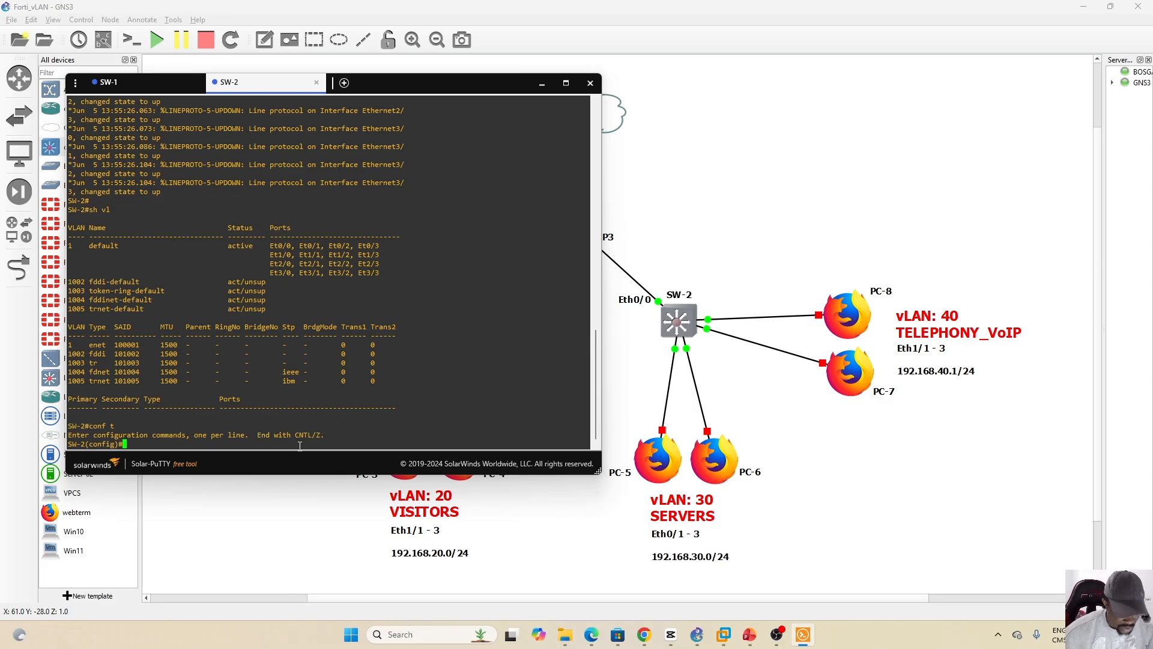
type("vl")
key("Tab")
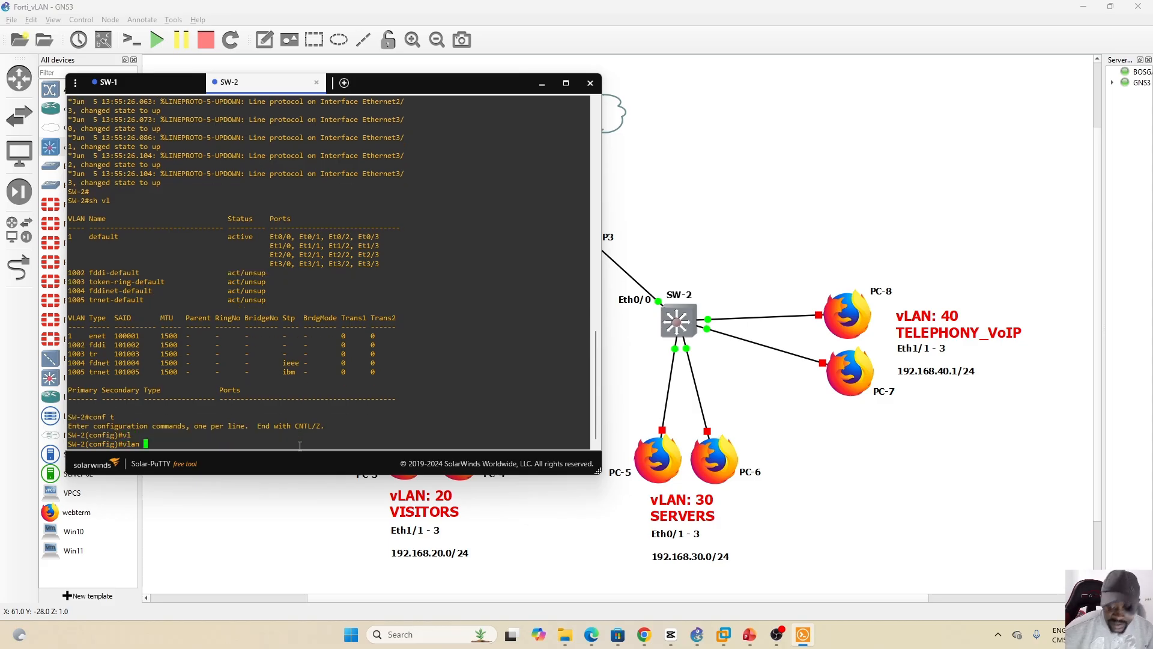
type("30")
key("Return")
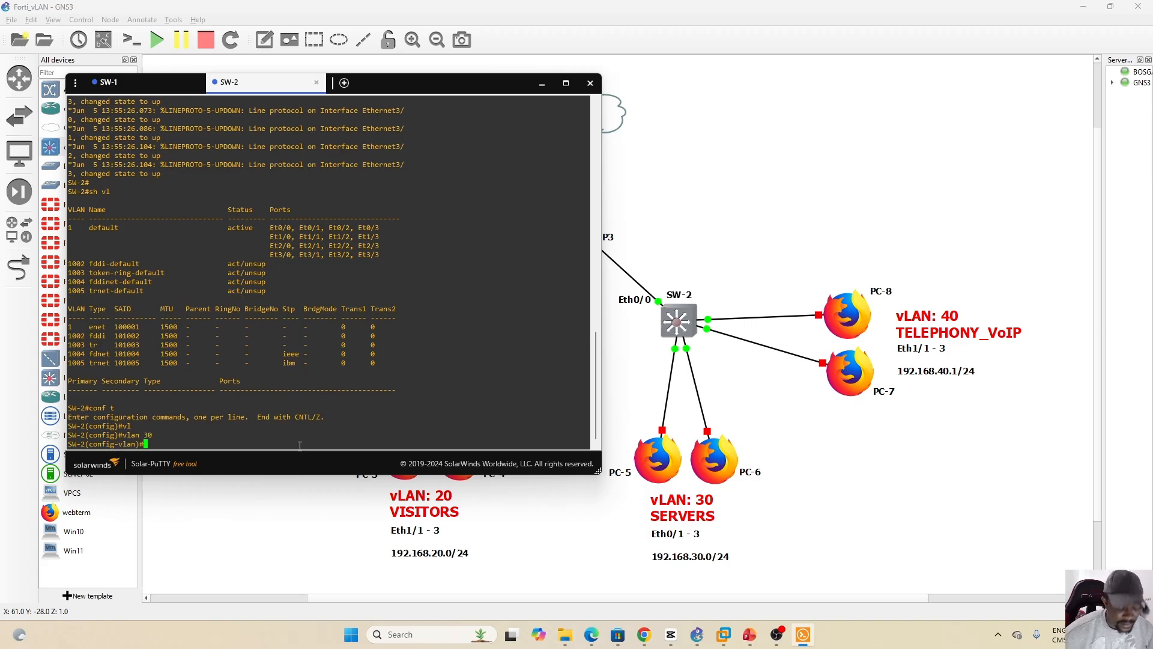
Name SW-2's VLAN 30 SERVERS and exit VLAN configuration.
type("name")
key("Caps_Lock")
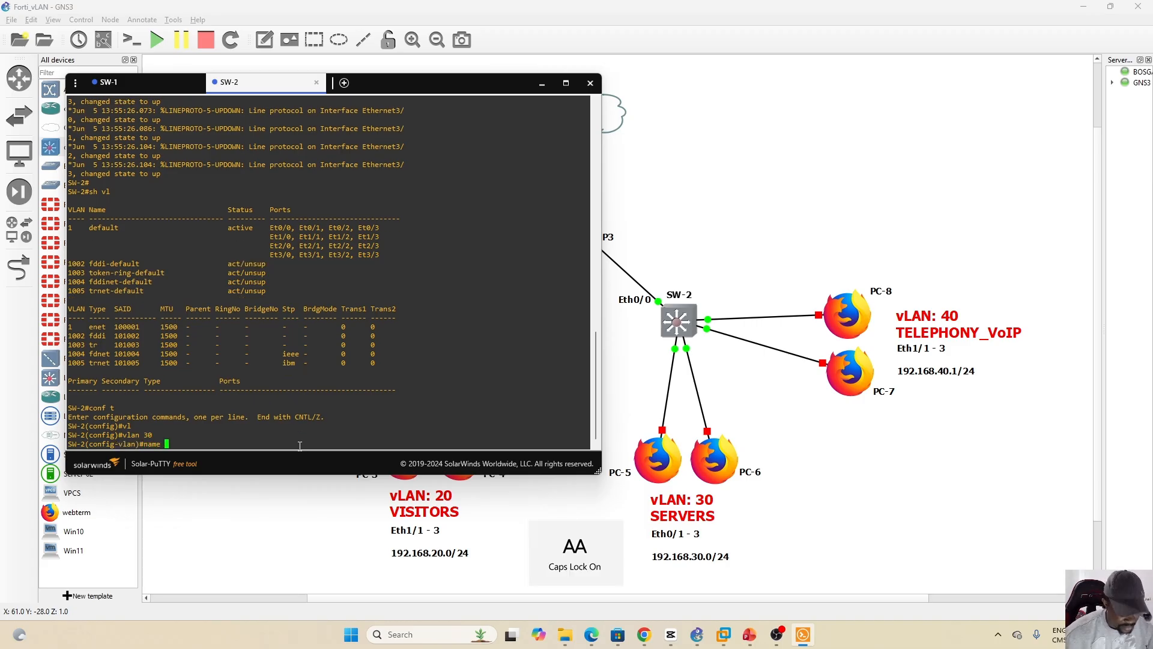
type("SERVERS")
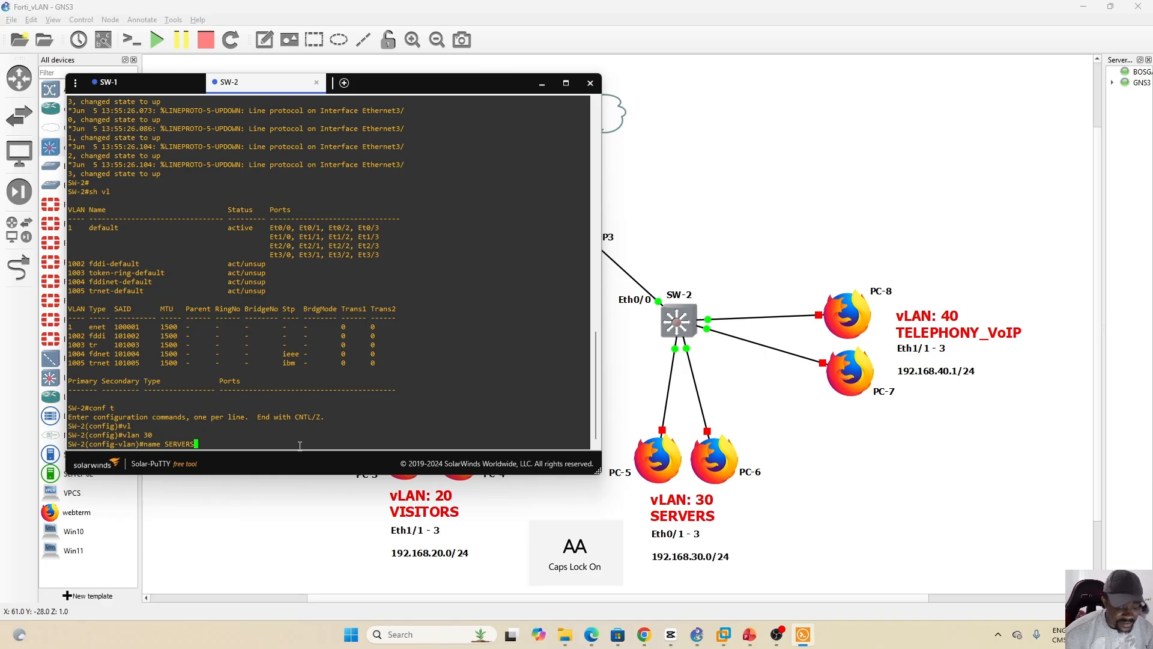
key("Return")
key("Caps_Lock")
type("ex")
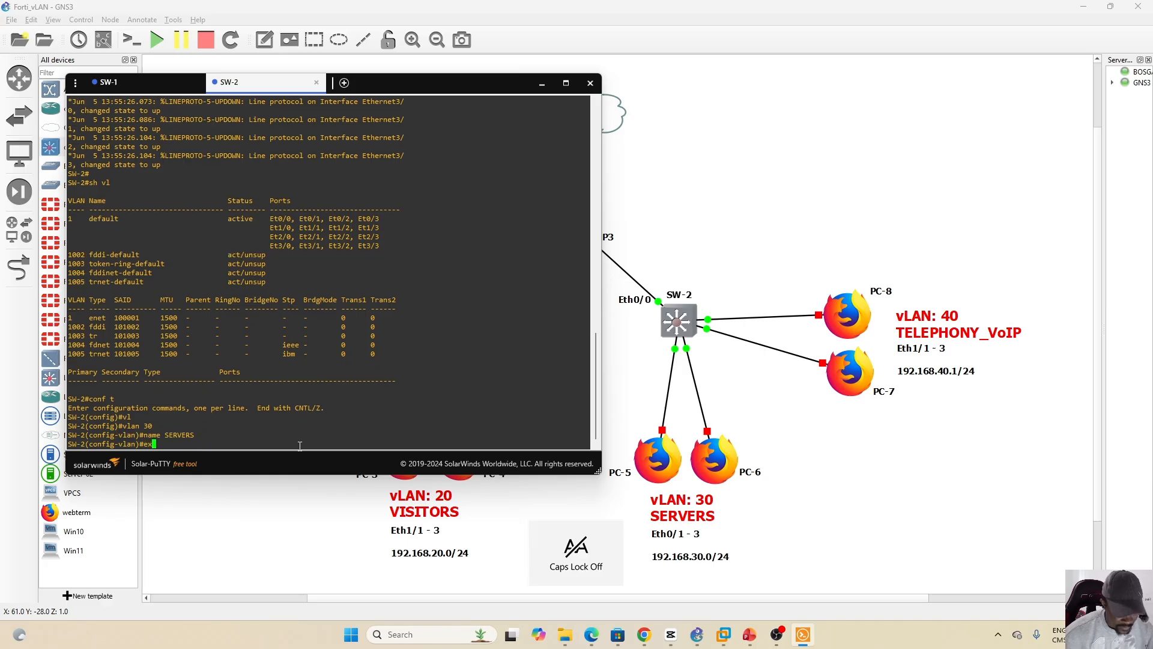
type("it")
key("Return")
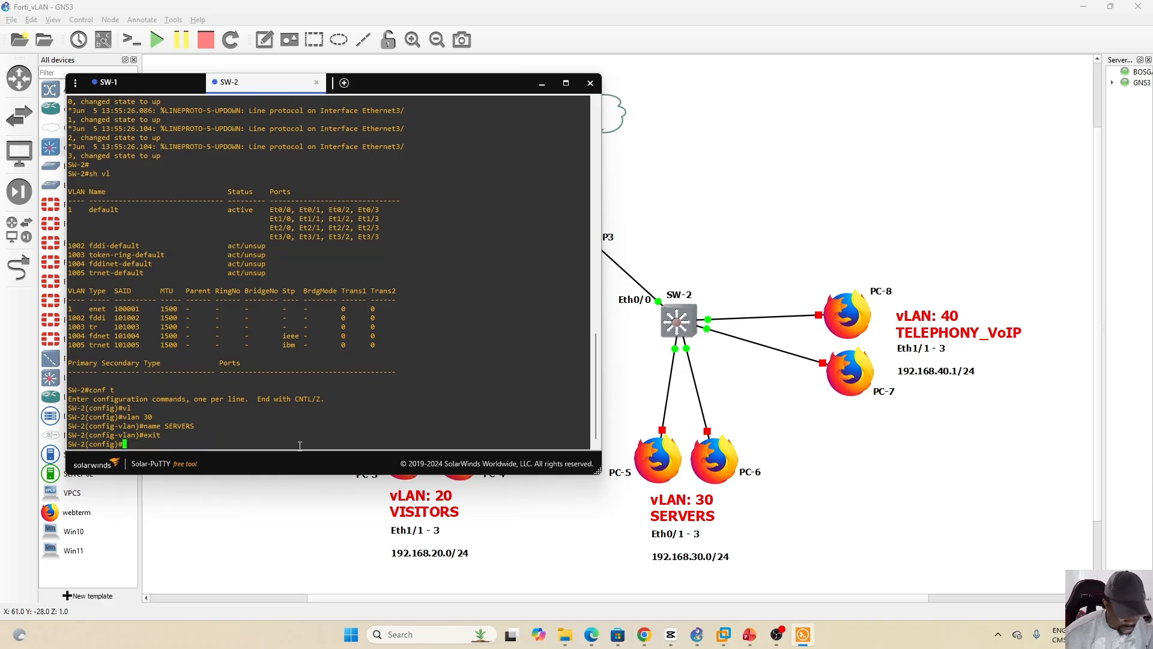
Try to enter interface range configuration on SW-2 with interface range 0/1-3.
type("interf")
key("Tab")
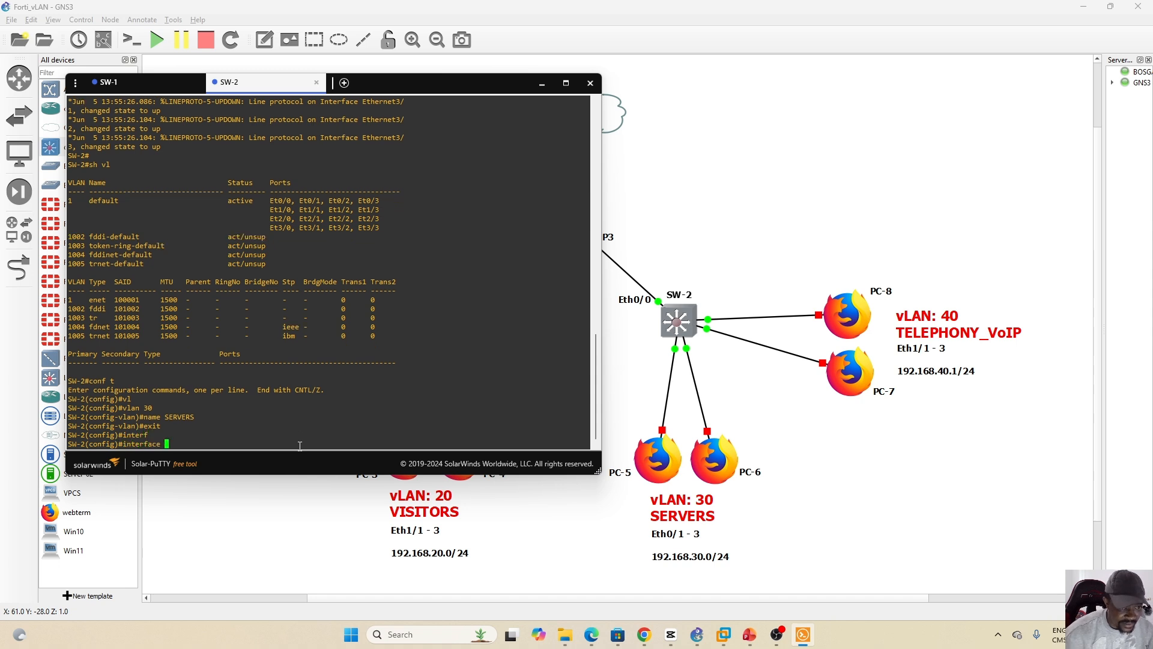
type("rang")
key("Tab")
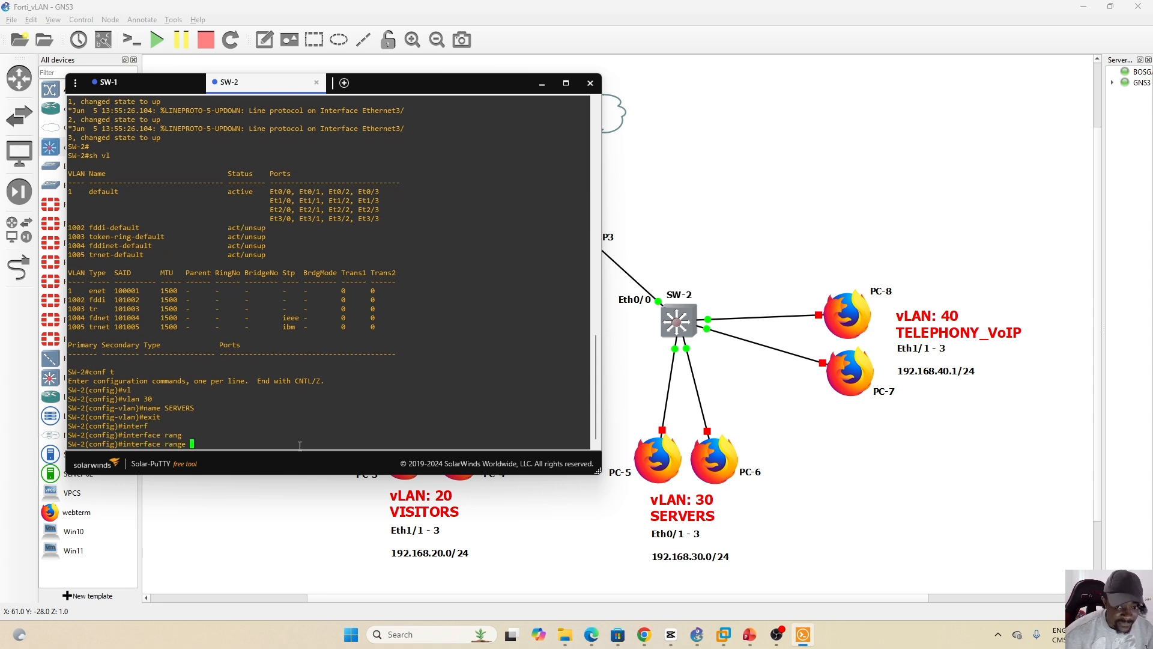
type("0/")
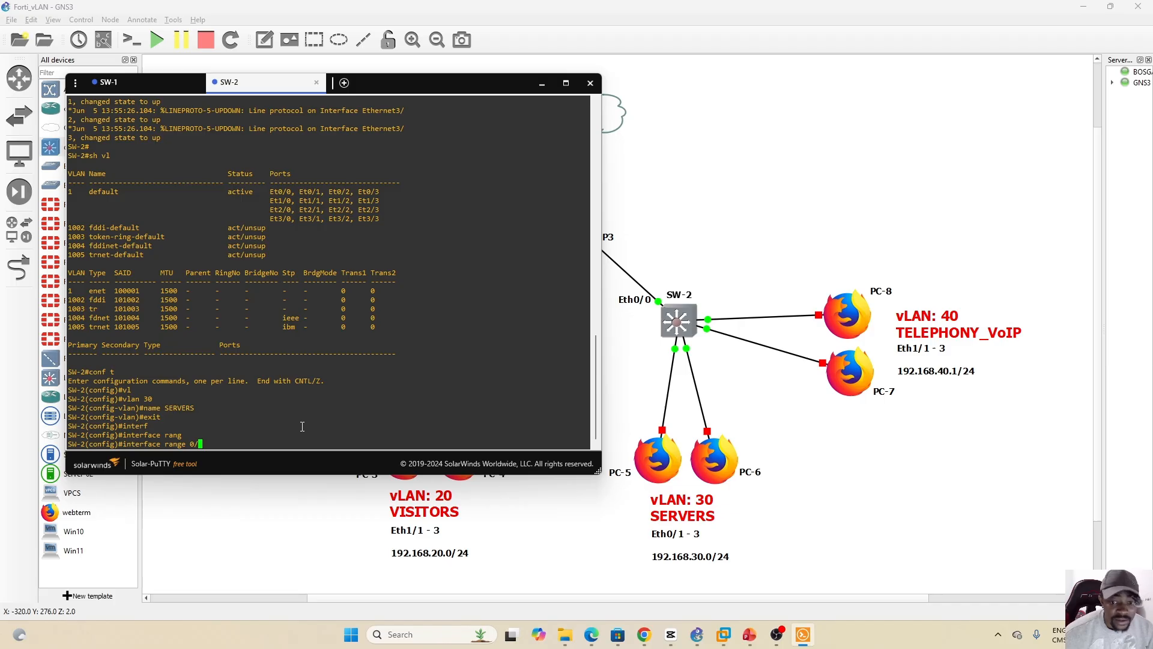
type("1")
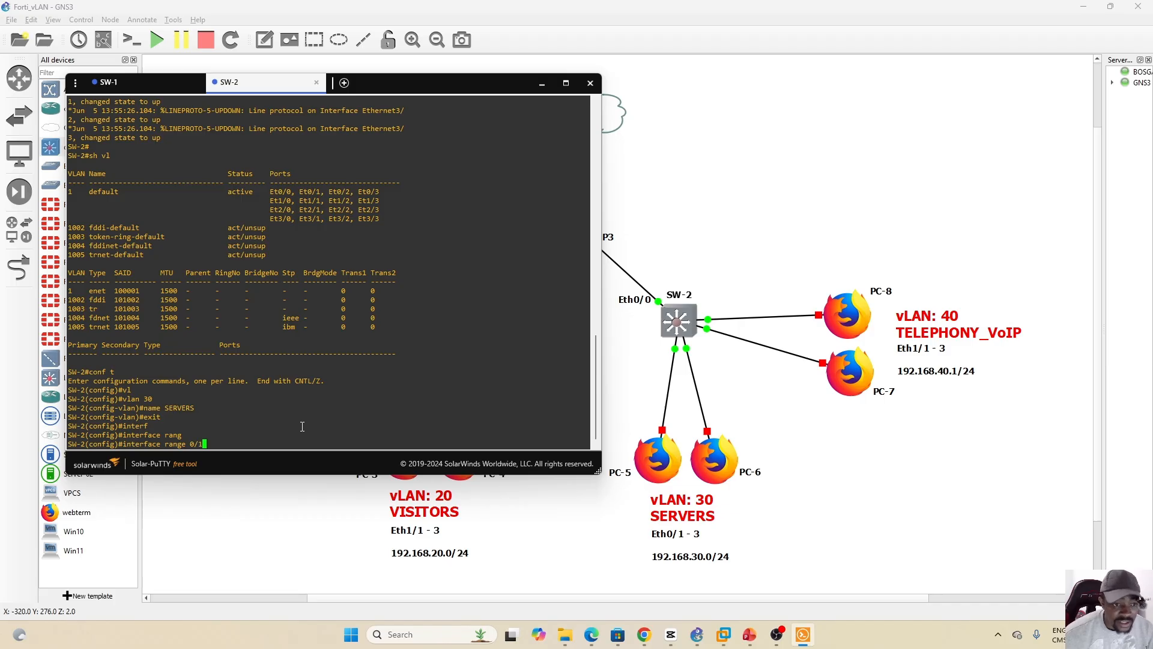
type("-3")
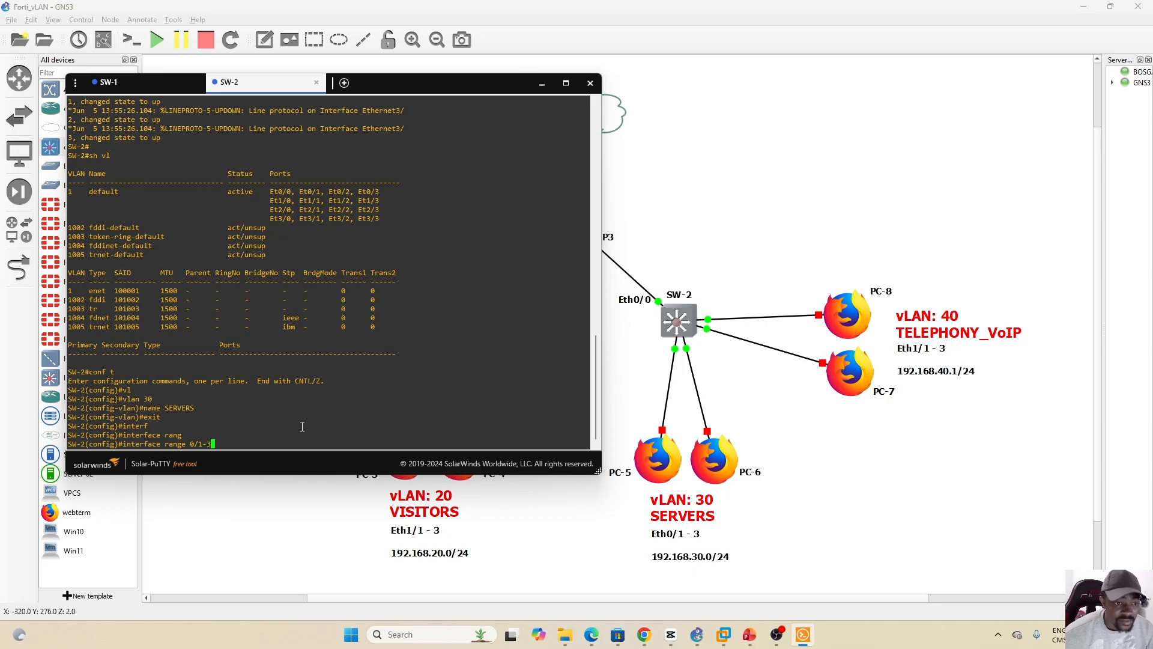
key("Return")
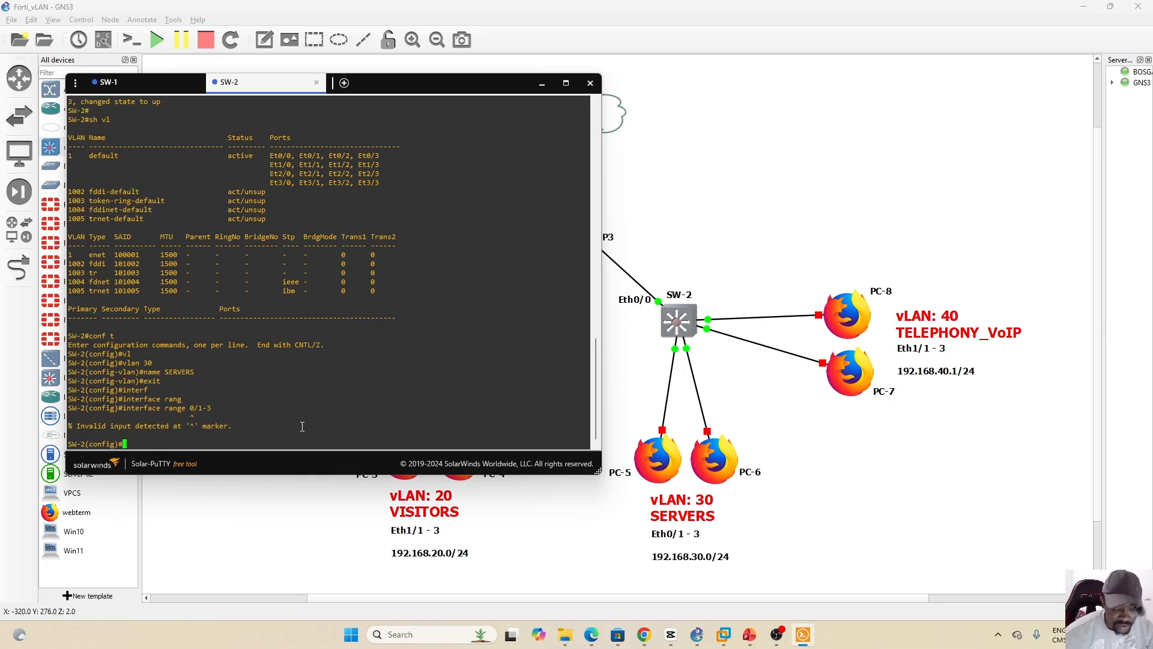
Enter interface range configuration on SW-2 for Ethernet 0/1-3.
key("Up")
key("BackSpace")
key("BackSpace")
key("BackSpace")
key("BackSpace")
key("BackSpace")
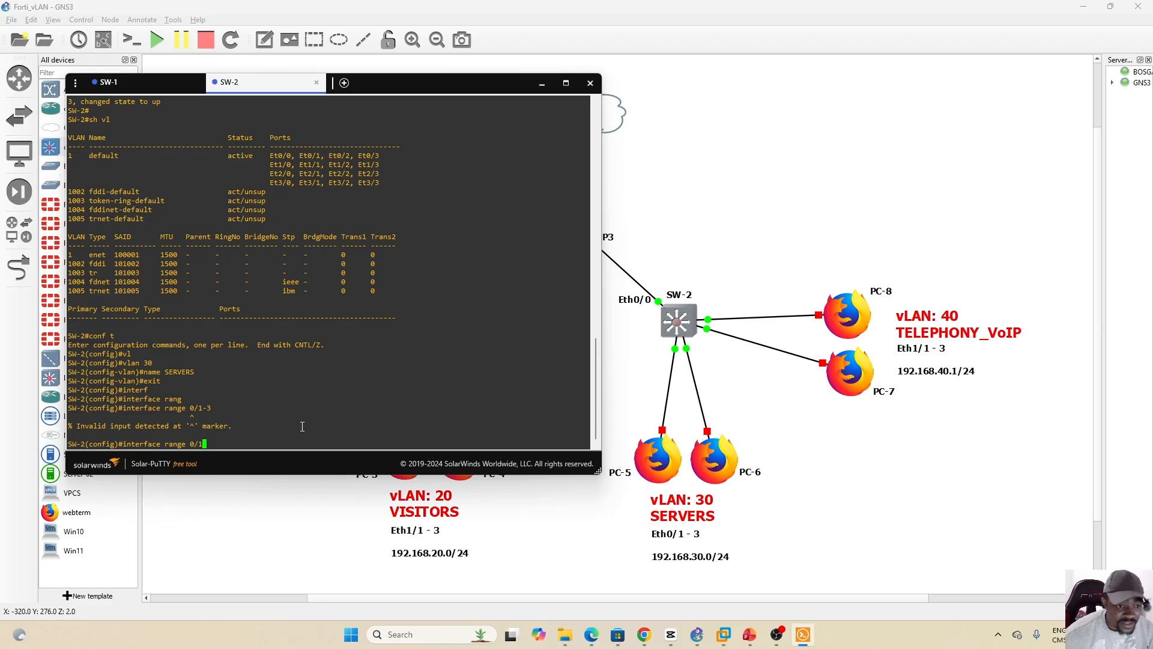
key("Caps_Lock")
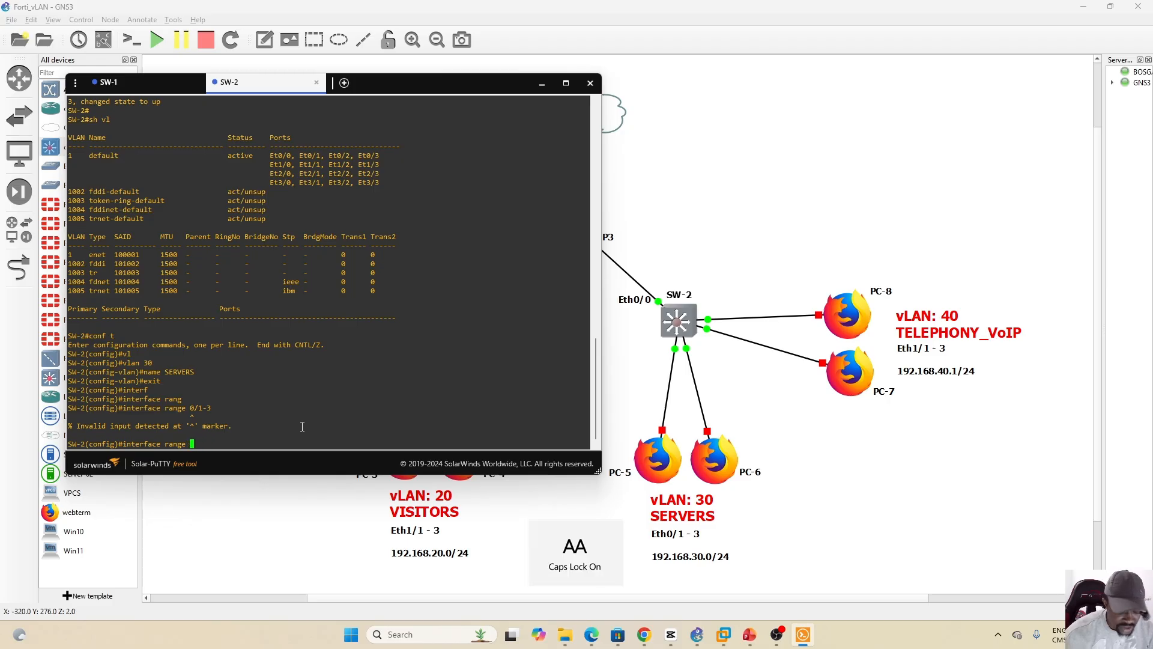
key("Caps_Lock")
type("Eth")
key("Tab")
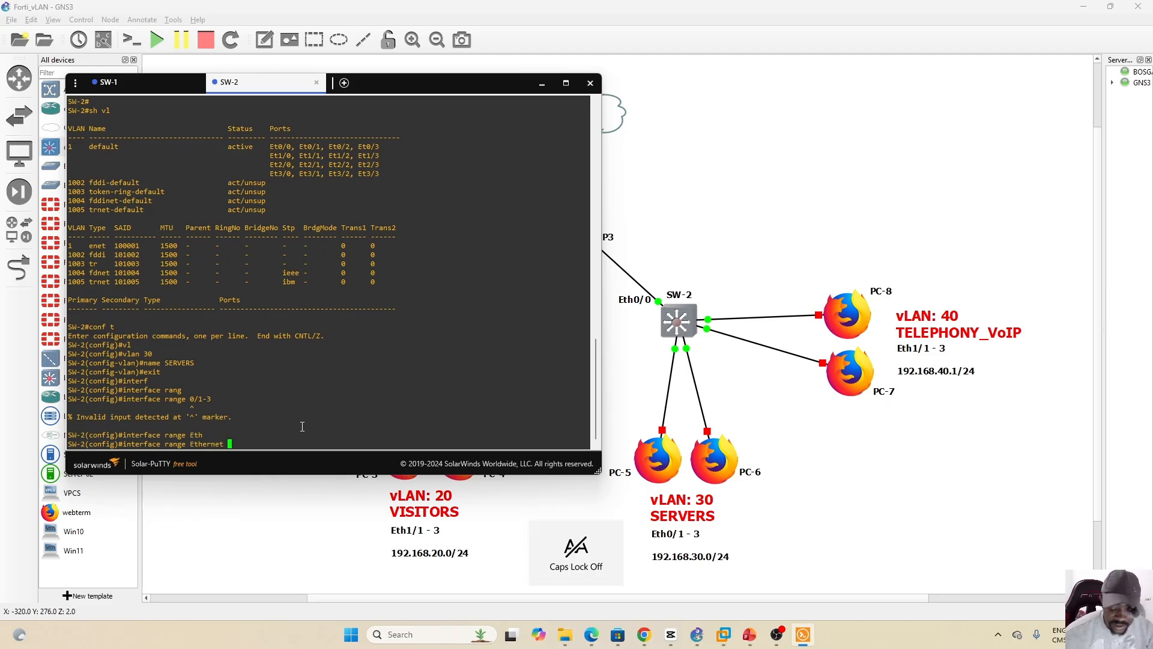
type("0/1-")
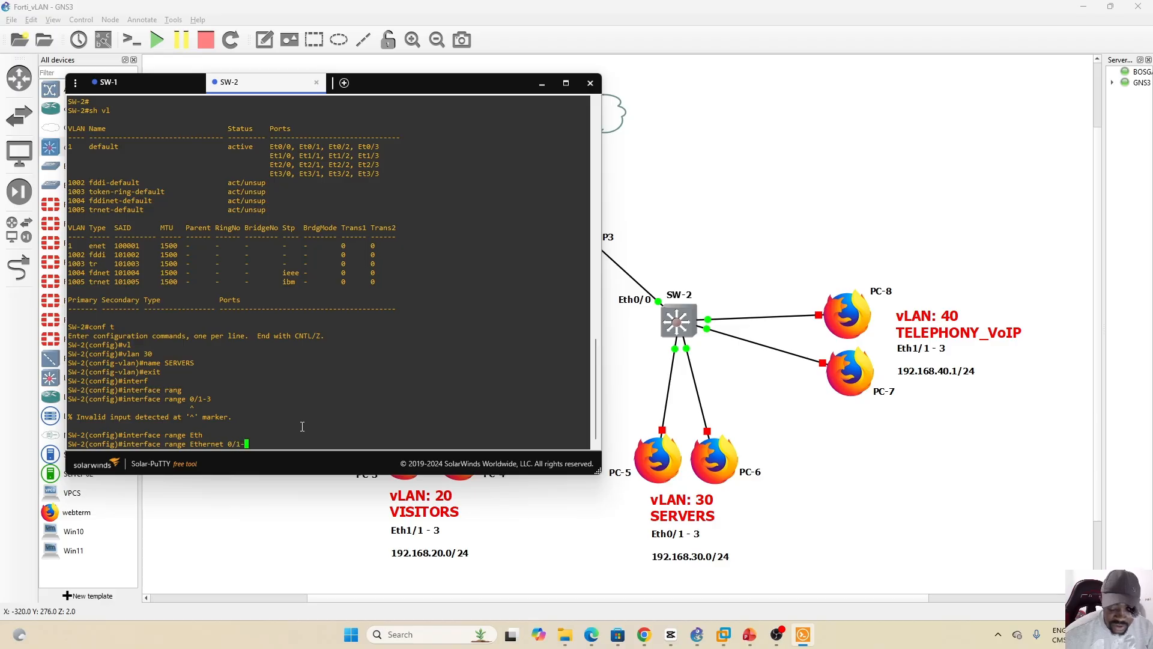
type("3")
key("Return")
type("xsit")
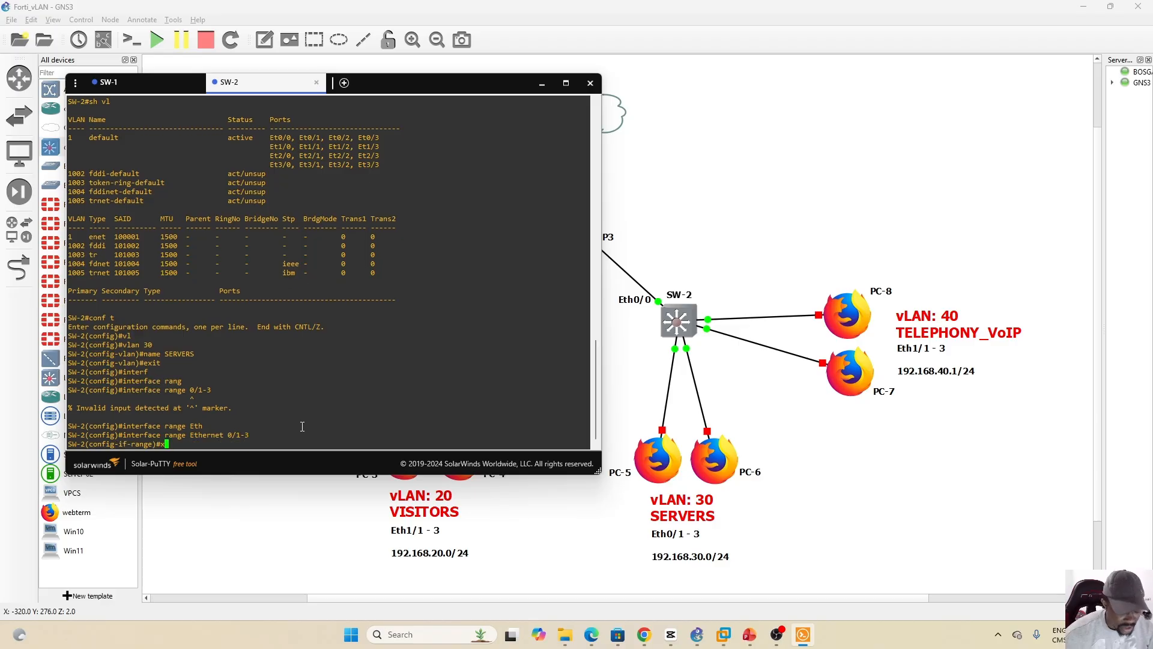
key("Tab")
key("BackSpace")
key("BackSpace")
key("BackSpace")
key("BackSpace")
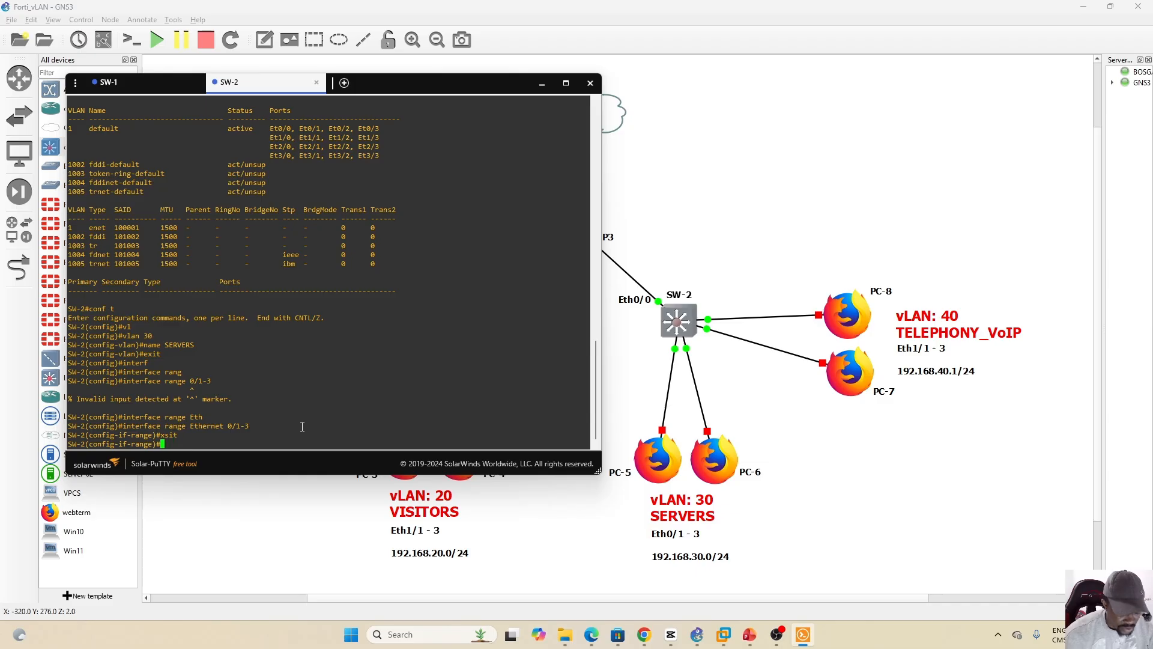
Set SW-2's Ethernet 0/1-3 ports to access mode with switchport mode access.
type("swit")
key("Tab")
type("mo")
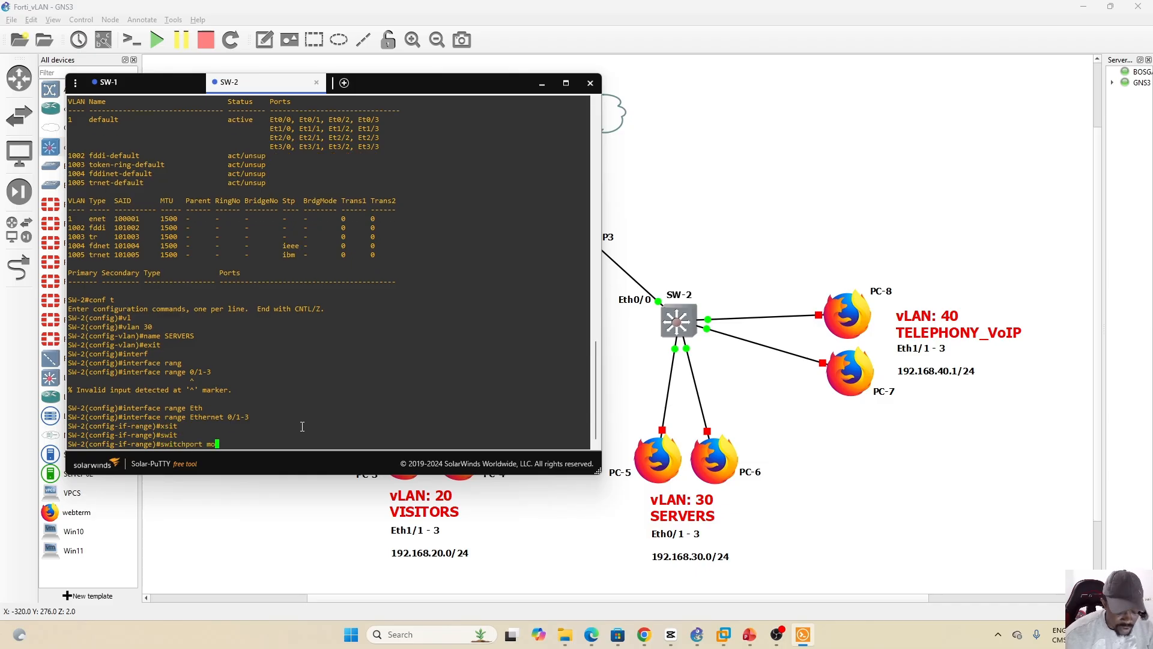
key("Tab")
type("acc")
key("Tab")
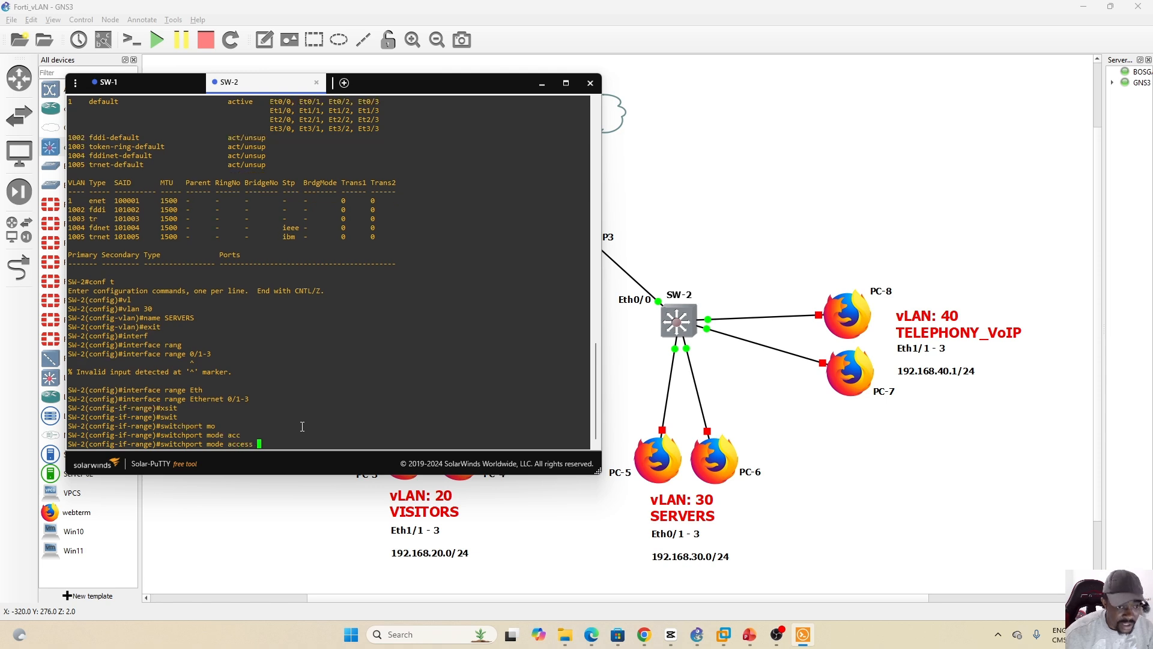
key("Return")
Assign SW-2's Ethernet 0/1-3 ports to access VLAN 30 and exit interface range configuration.
type("swi")
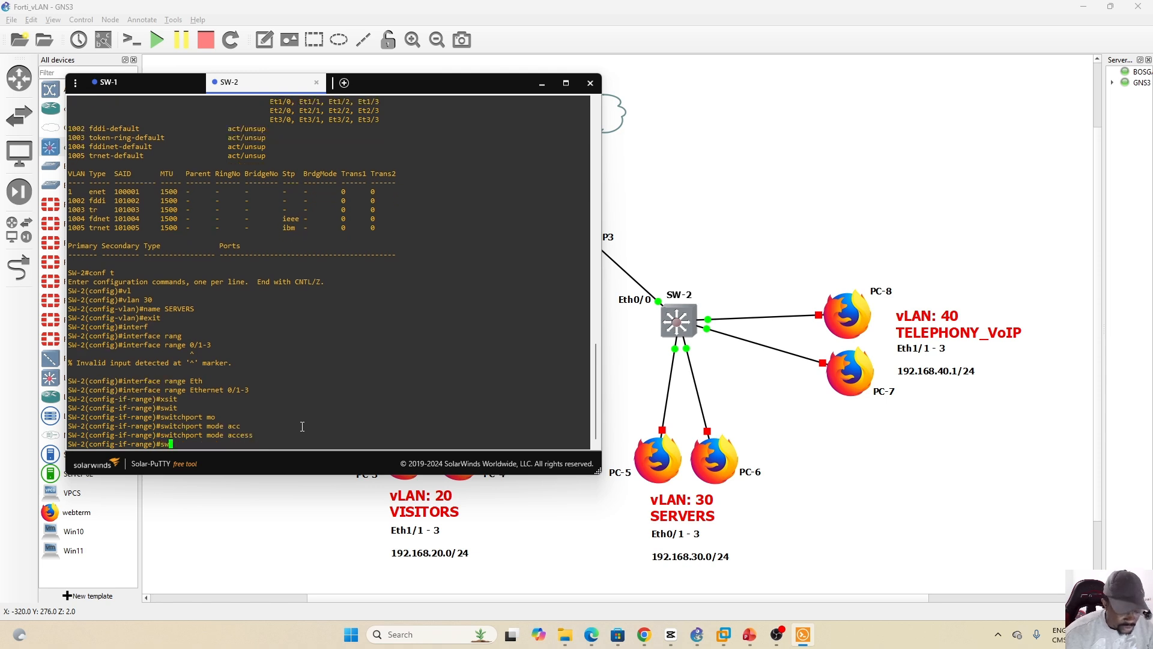
key("Tab")
type("acc")
key("Tab")
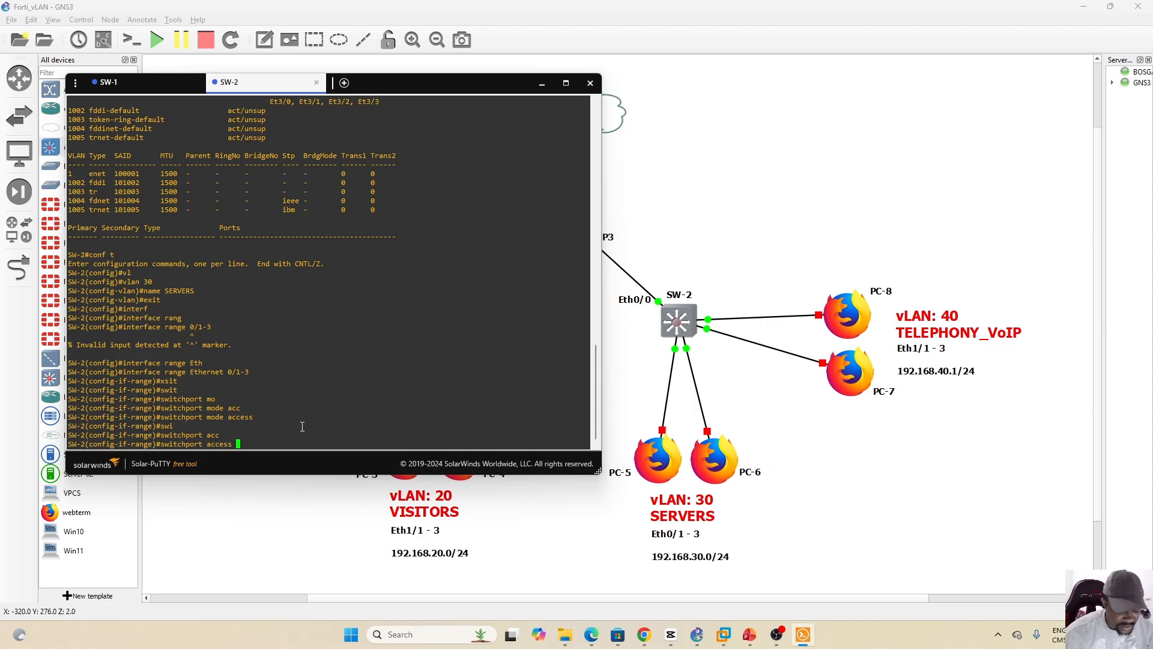
type("vl")
key("Tab")
type("30")
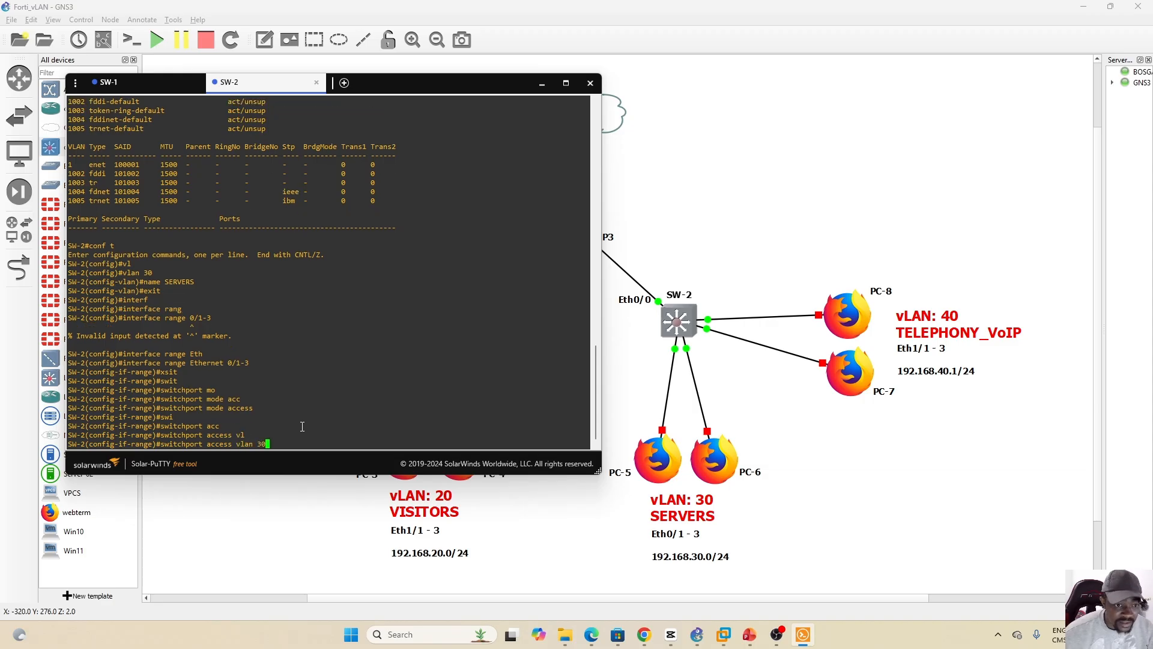
key("Return")
type("exit")
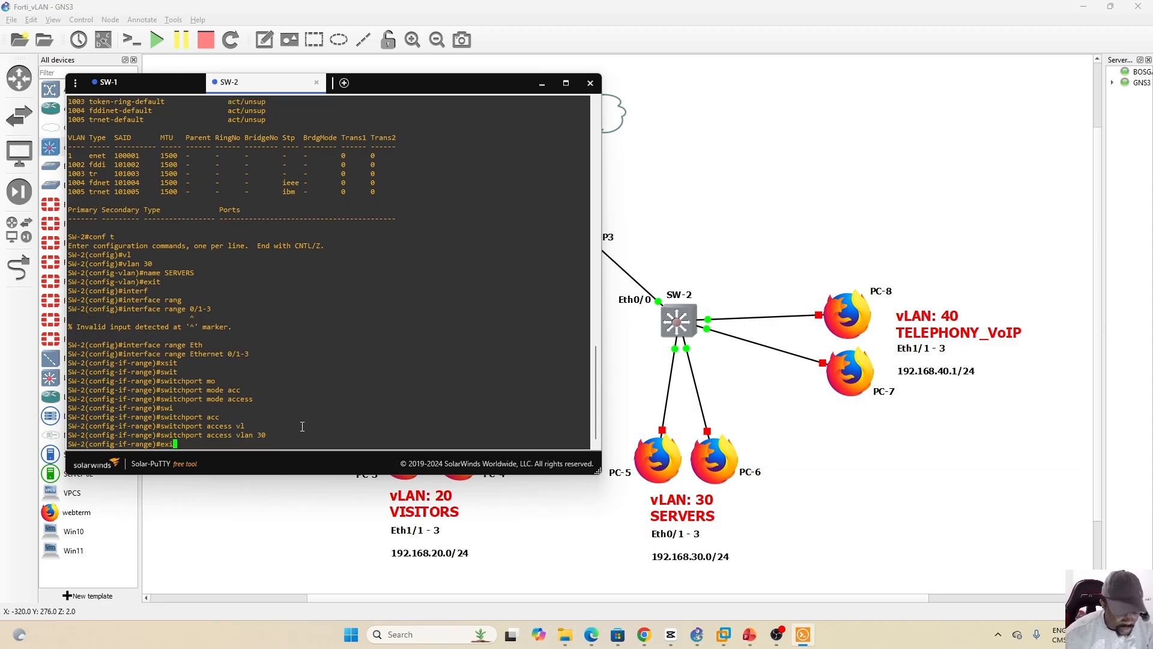
key("Return")
key("Return")
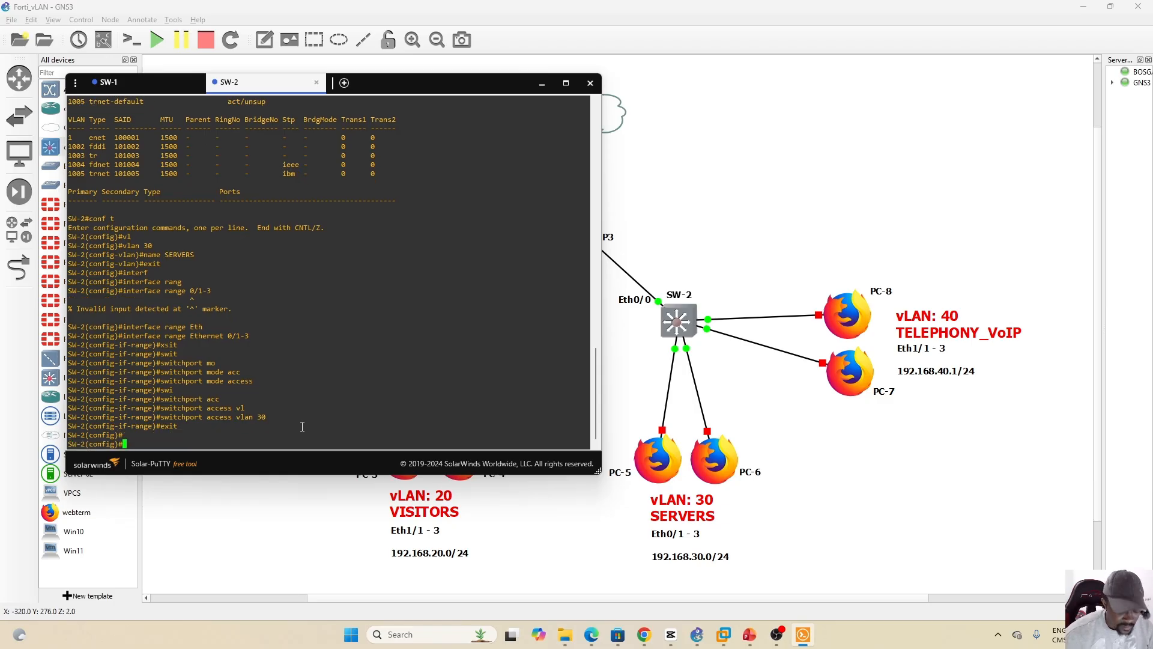
Create VLAN 40 on SW-2 with the name VOIP and exit VLAN configuration.
type("vl")
key("Tab")
type("40")
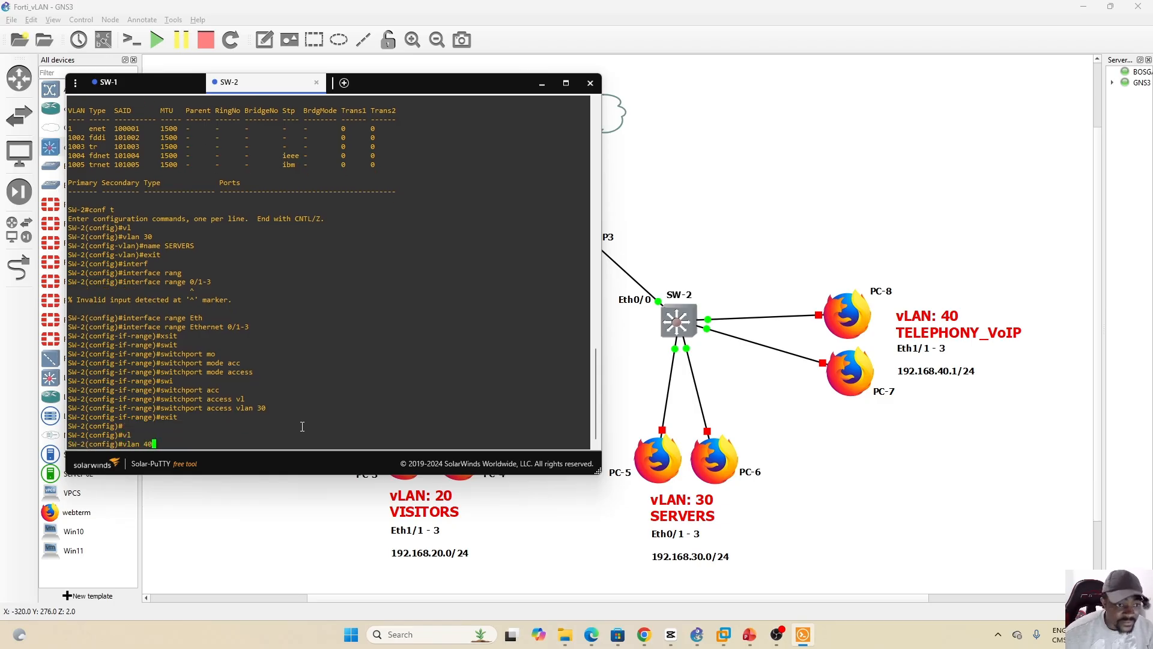
key("Return")
type("name")
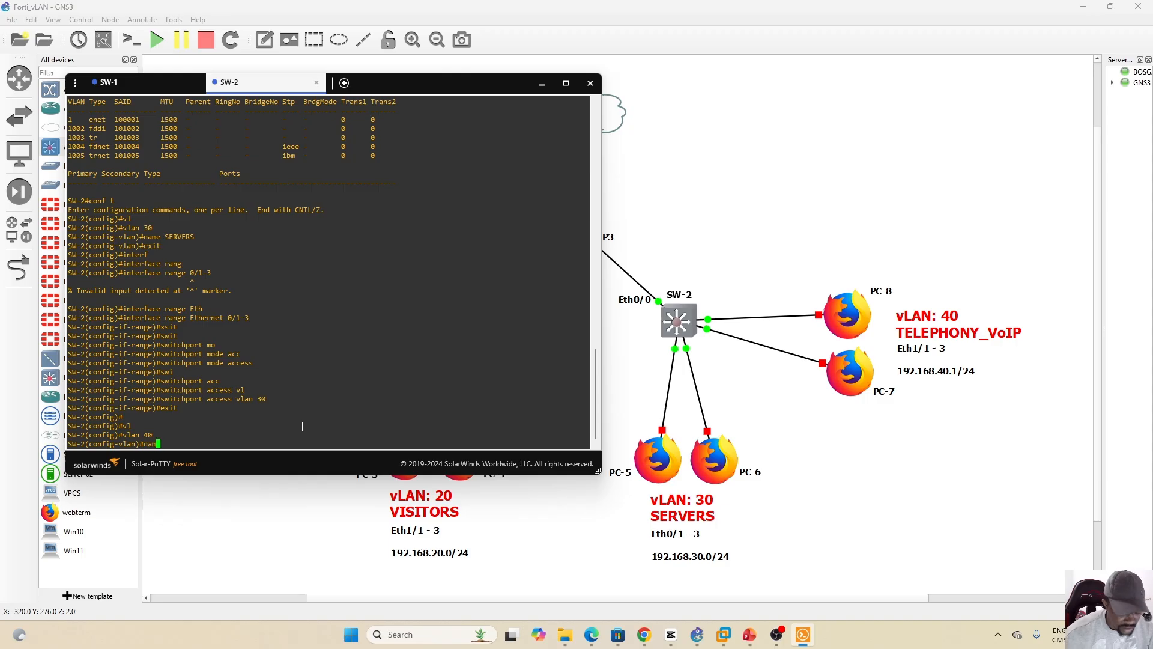
key("Tab")
key("Caps_Lock")
type("VOIP")
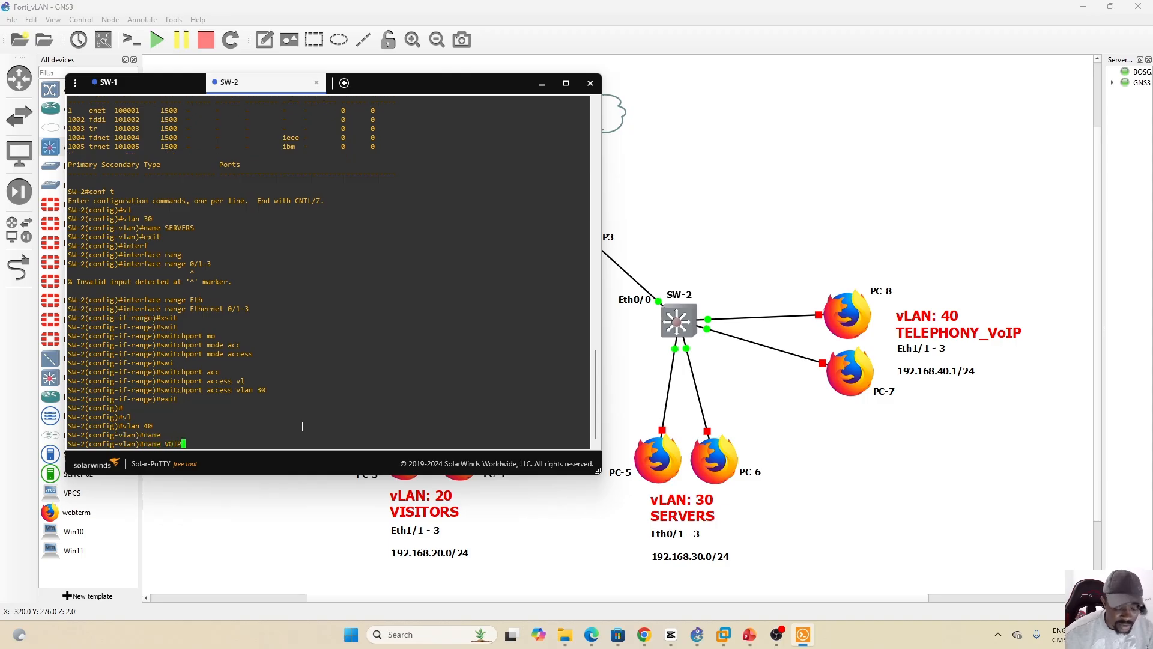
key("Return")
key("Caps_Lock")
type("exit")
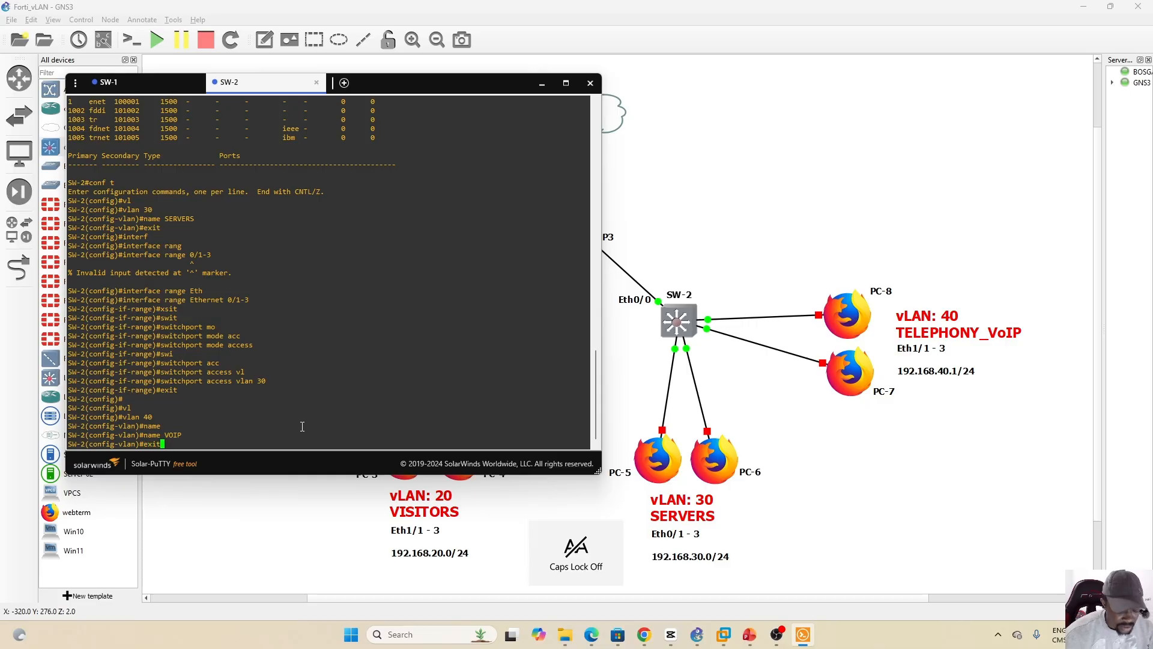
key("Return")
Enter interface range configuration on SW-2 for Ethernet 1/1-3.
type("interf")
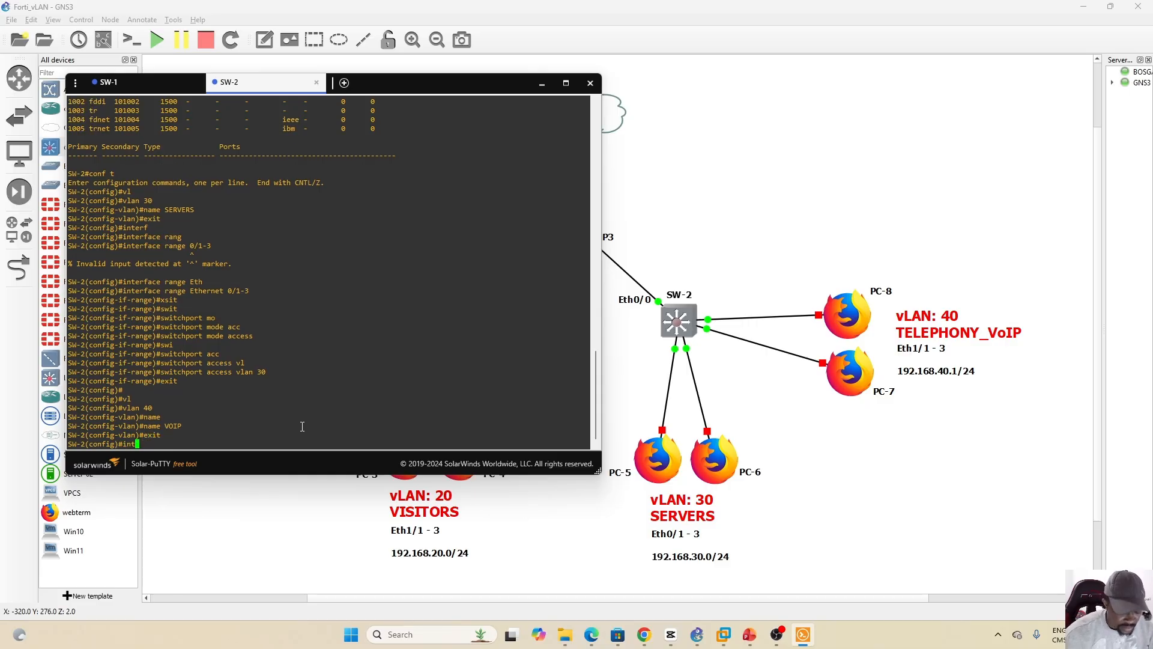
key("Tab")
type("range")
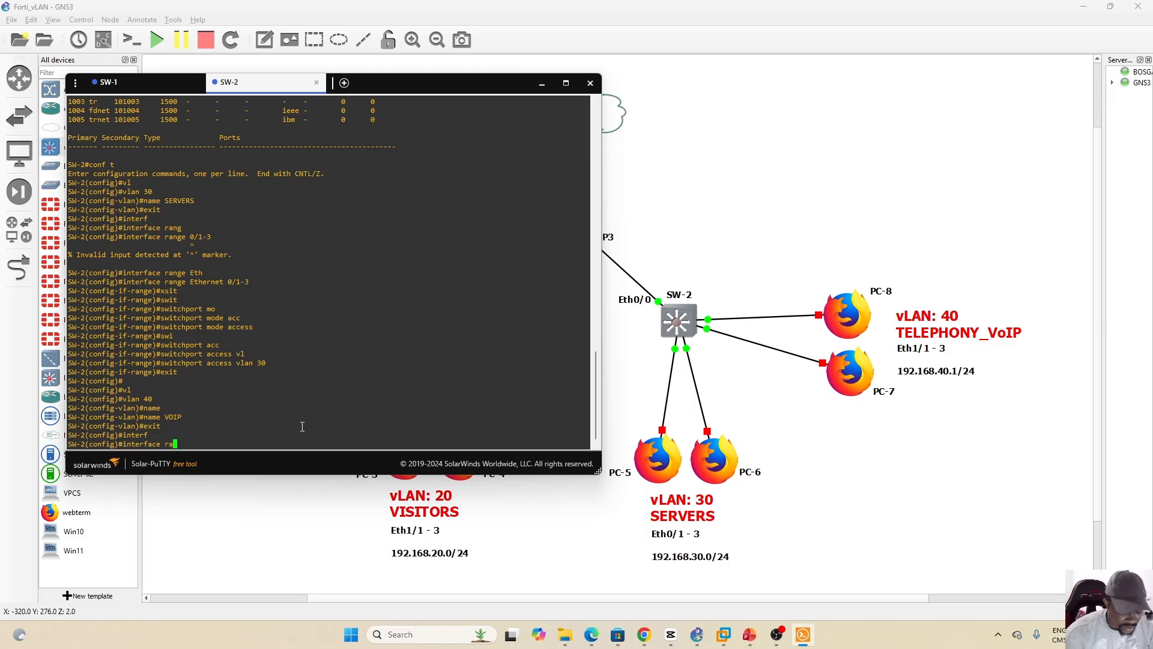
key("BackSpace")
key("BackSpace")
key("BackSpace")
key("Tab")
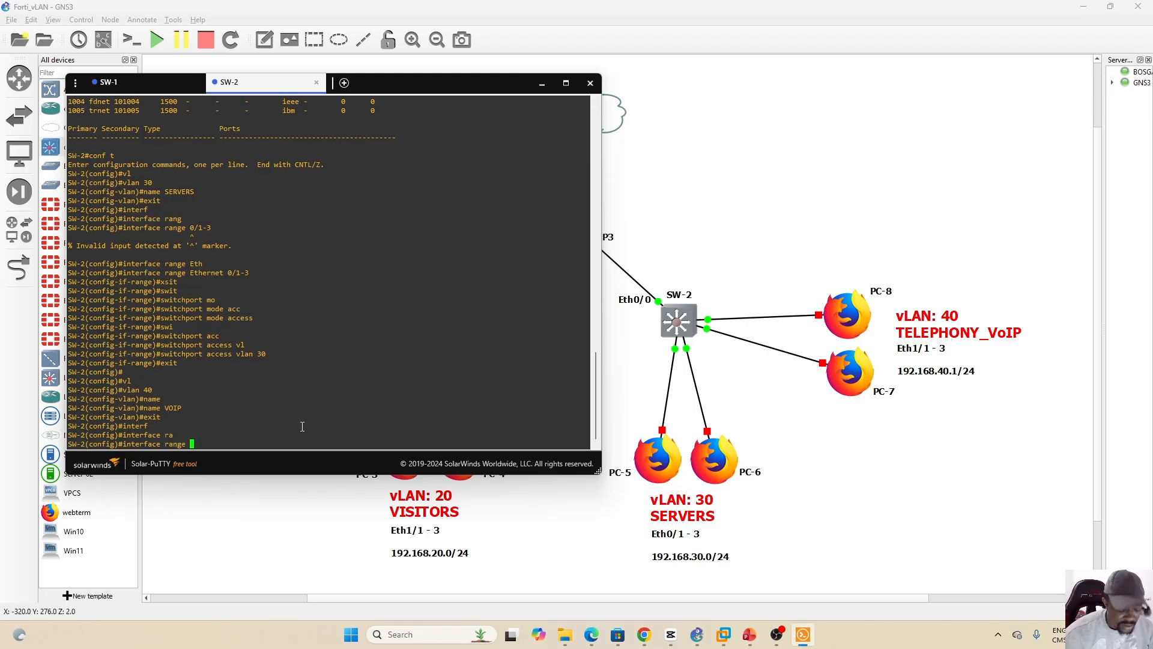
key("Caps_Lock")
type("E")
key("Caps_Lock")
type("th")
key("Tab")
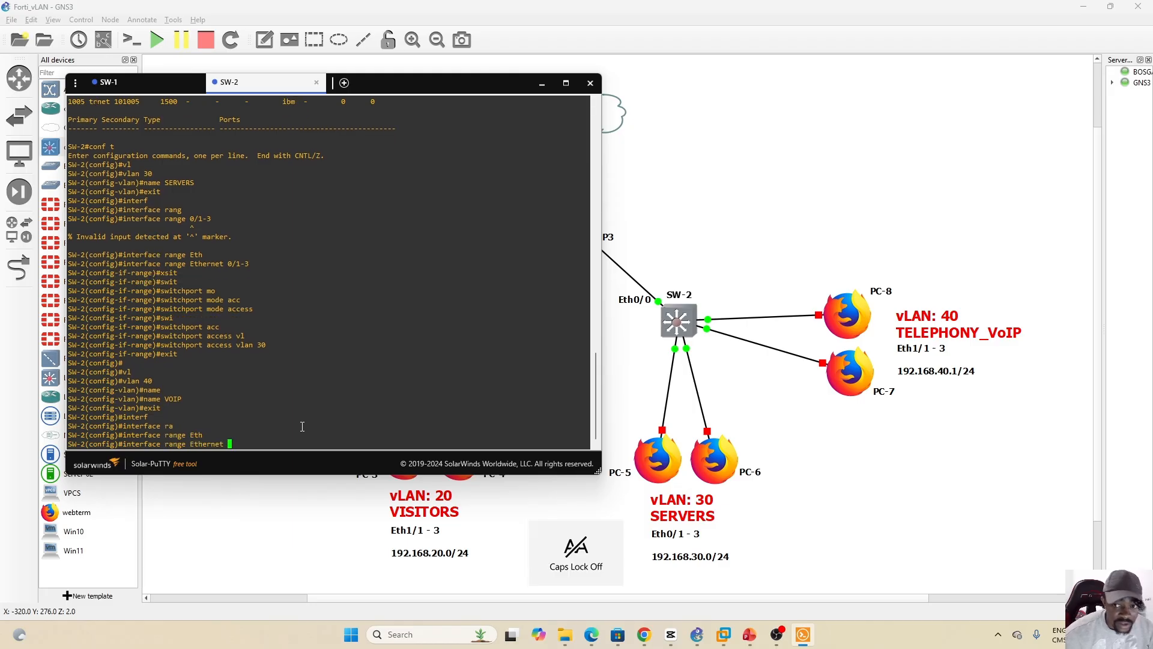
type("1/1-3")
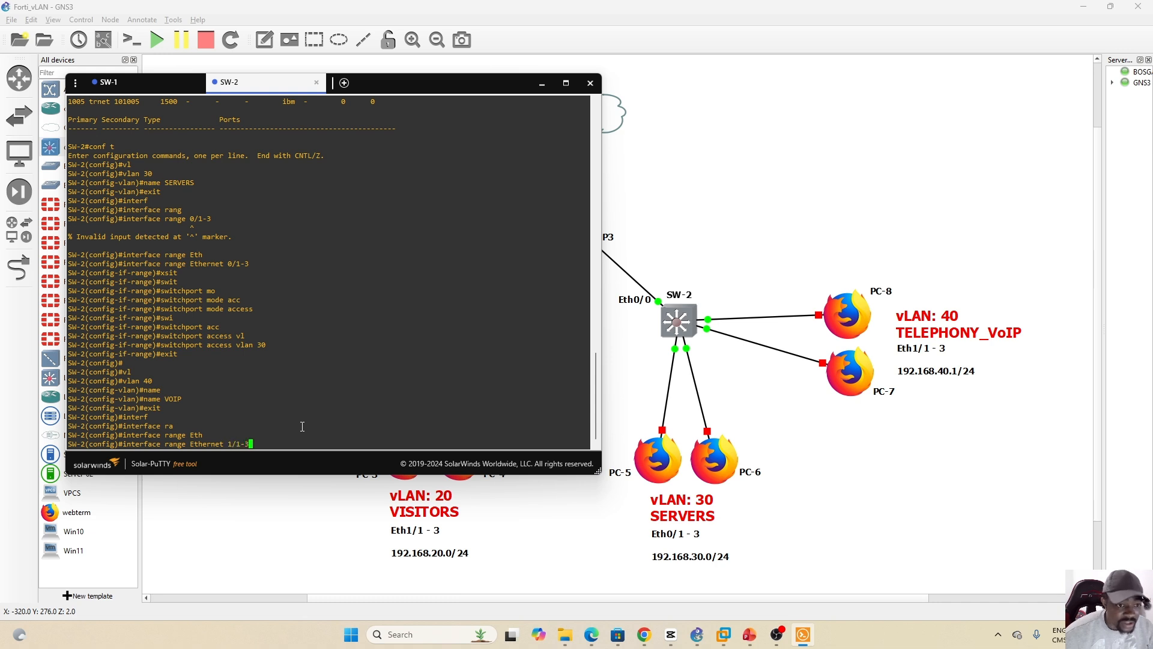
key("Return")
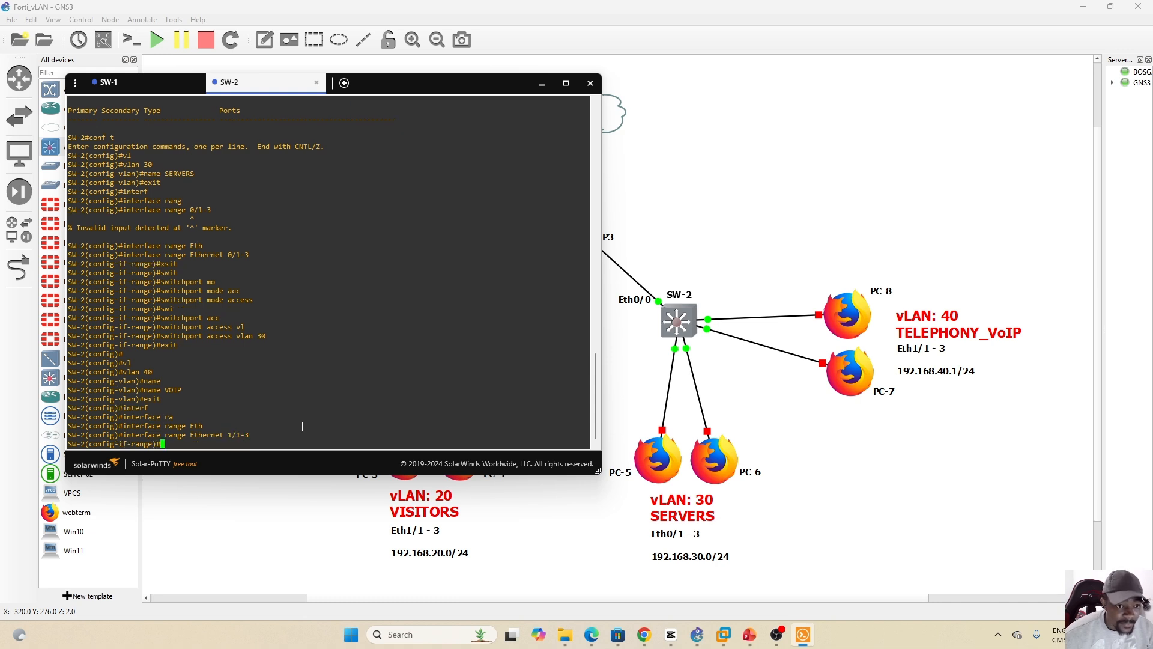
Set SW-2's Ethernet 1/1-3 ports to access mode with switchport mode access.
type("swi")
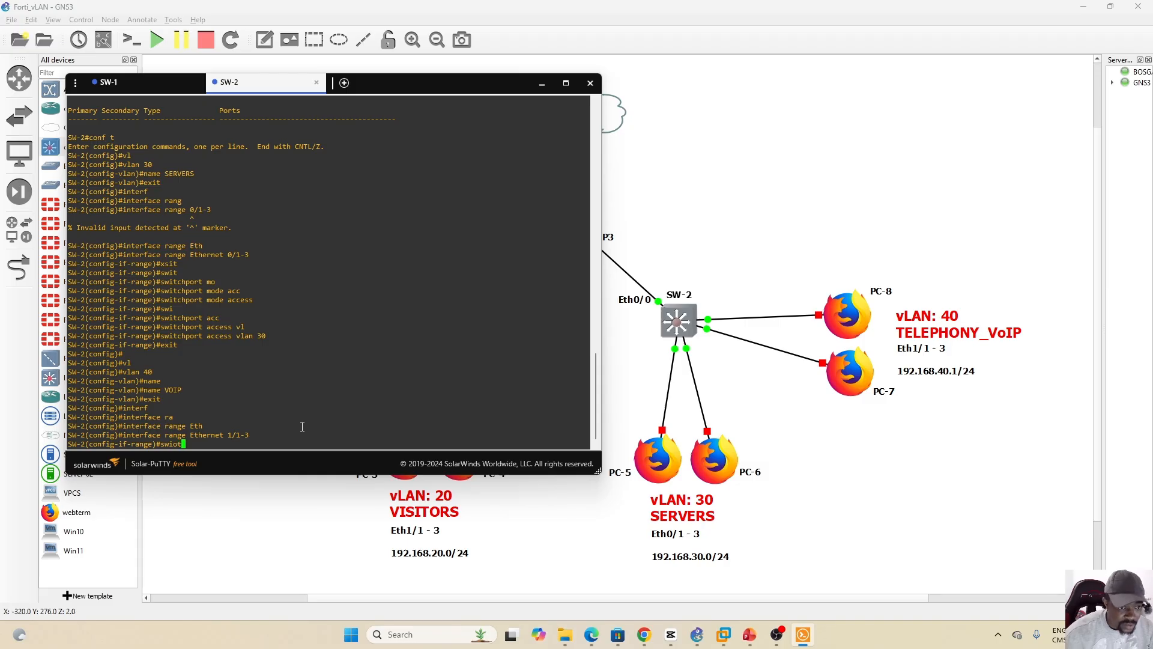
key("Tab")
type("mode")
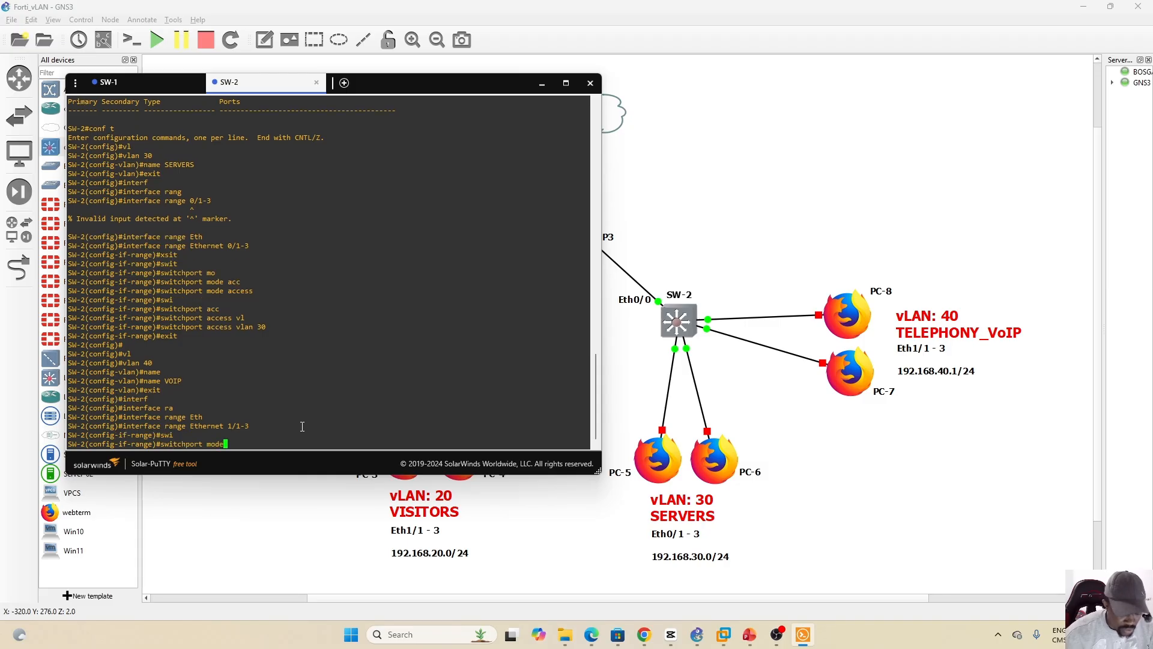
key("Tab")
type("acc")
key("Tab")
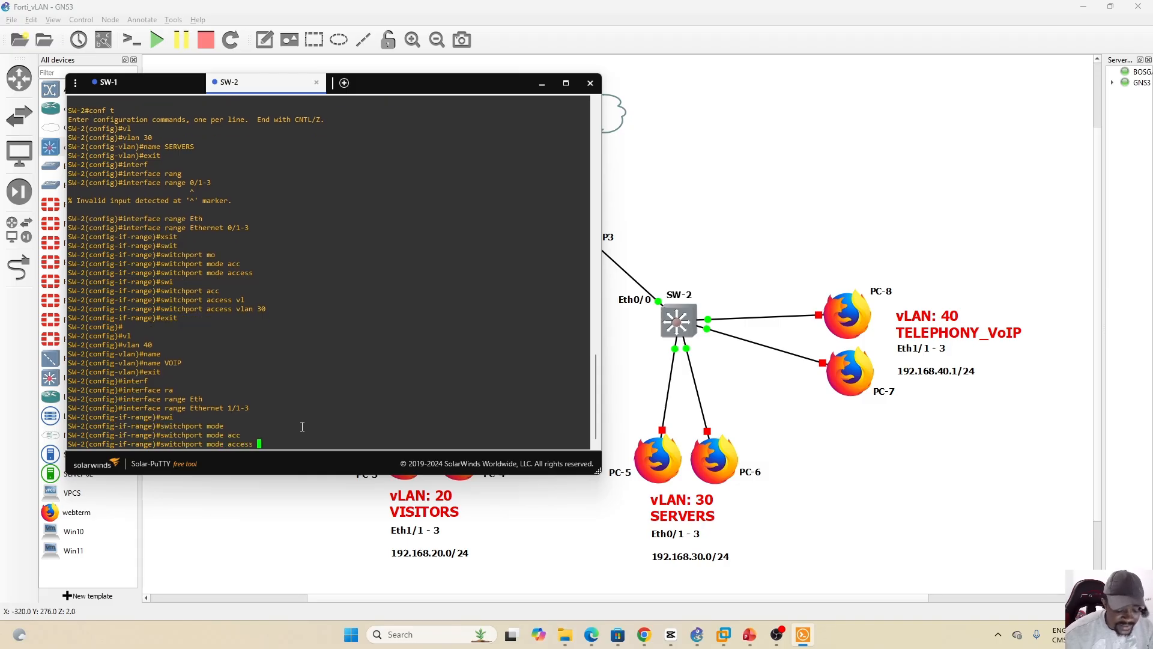
key("Return")
Assign SW-2's Ethernet 1/1-3 ports to access VLAN 40 and exit interface range configuration.
type("swit")
key("Tab")
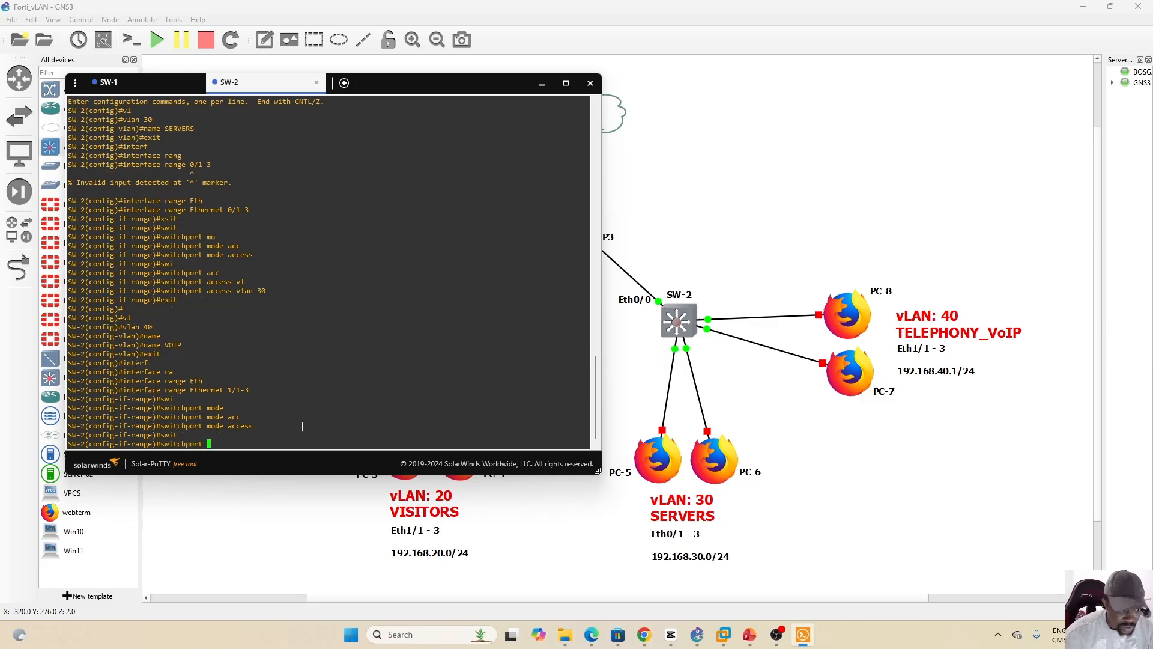
type("acc")
key("Tab")
type("vl")
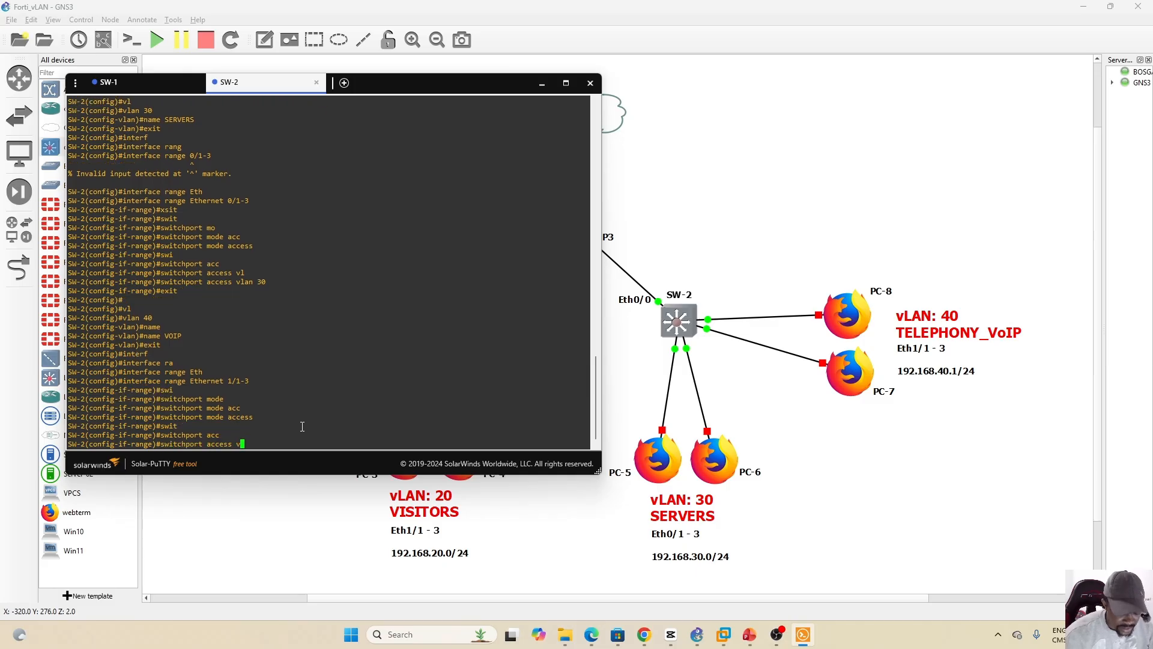
key("Tab")
type("40")
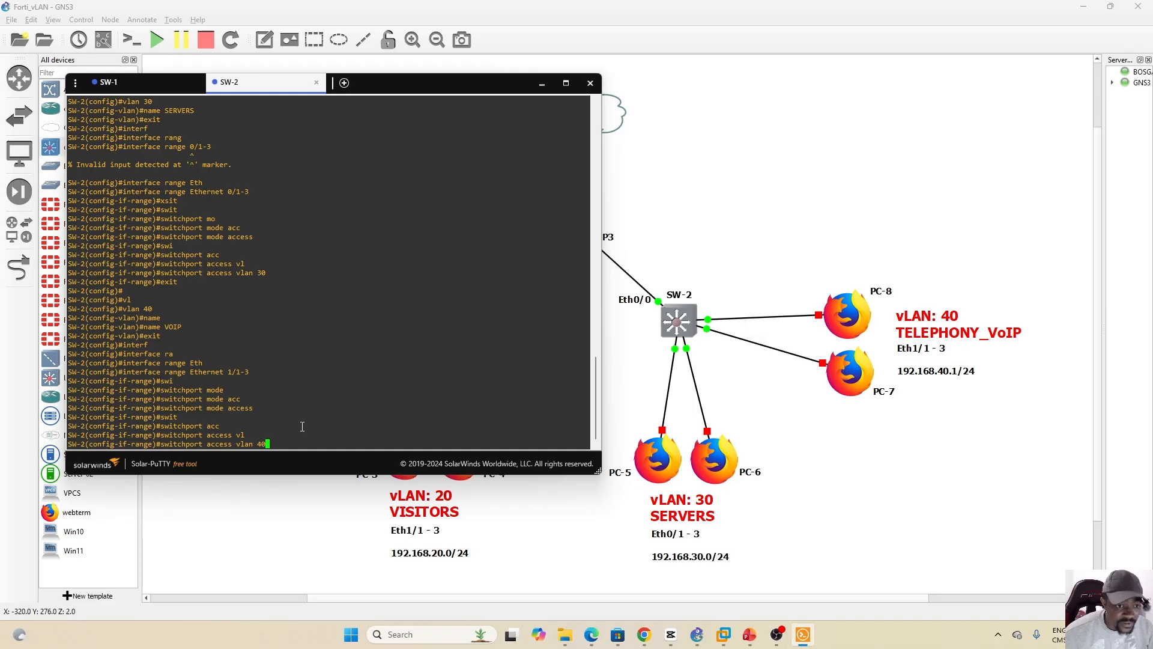
key("Return")
type("exit")
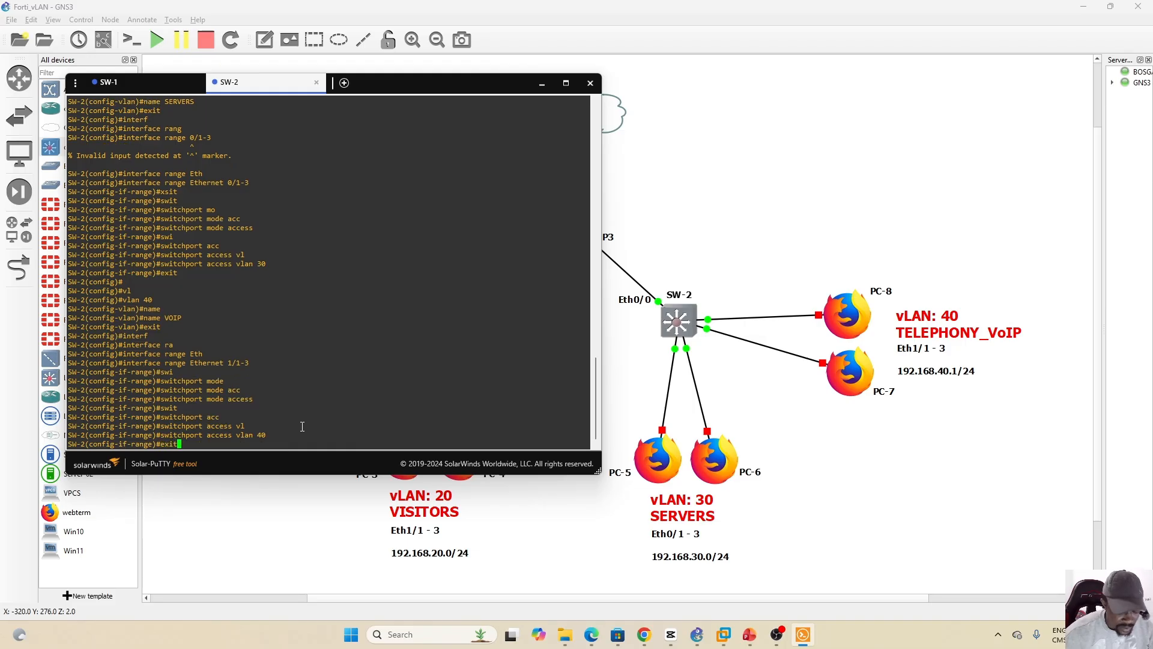
key("Return")
key("Return")
Enter interface configuration on SW-2 for the Ethernet 0/0 uplink.
type("interf")
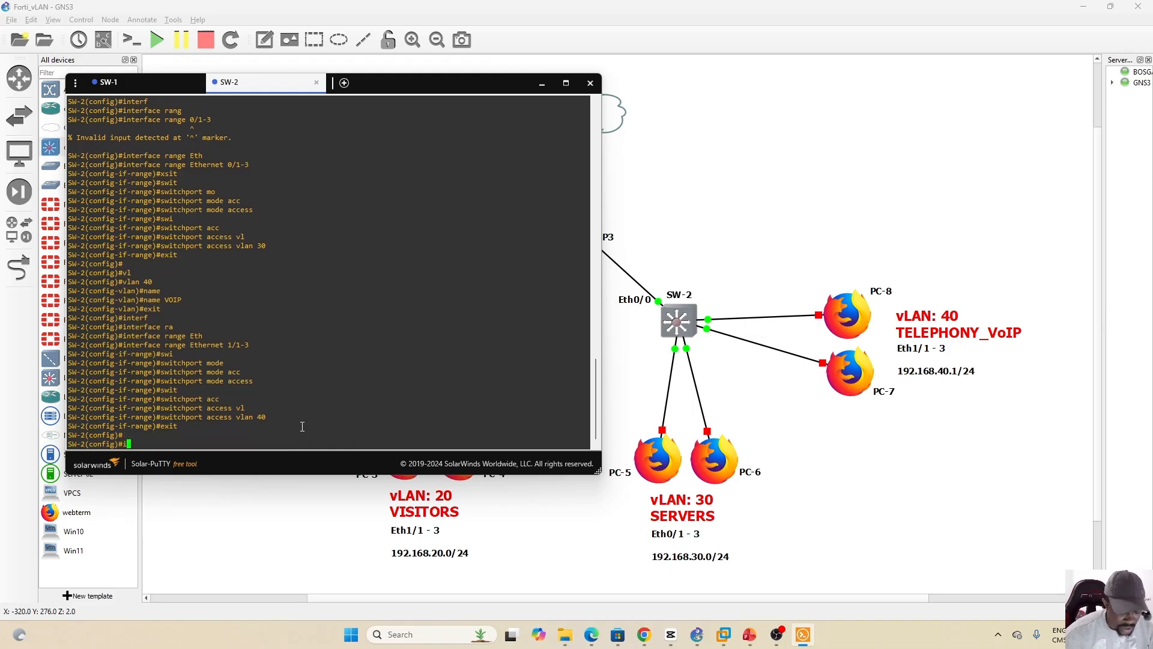
key("Tab")
key("Caps_Lock")
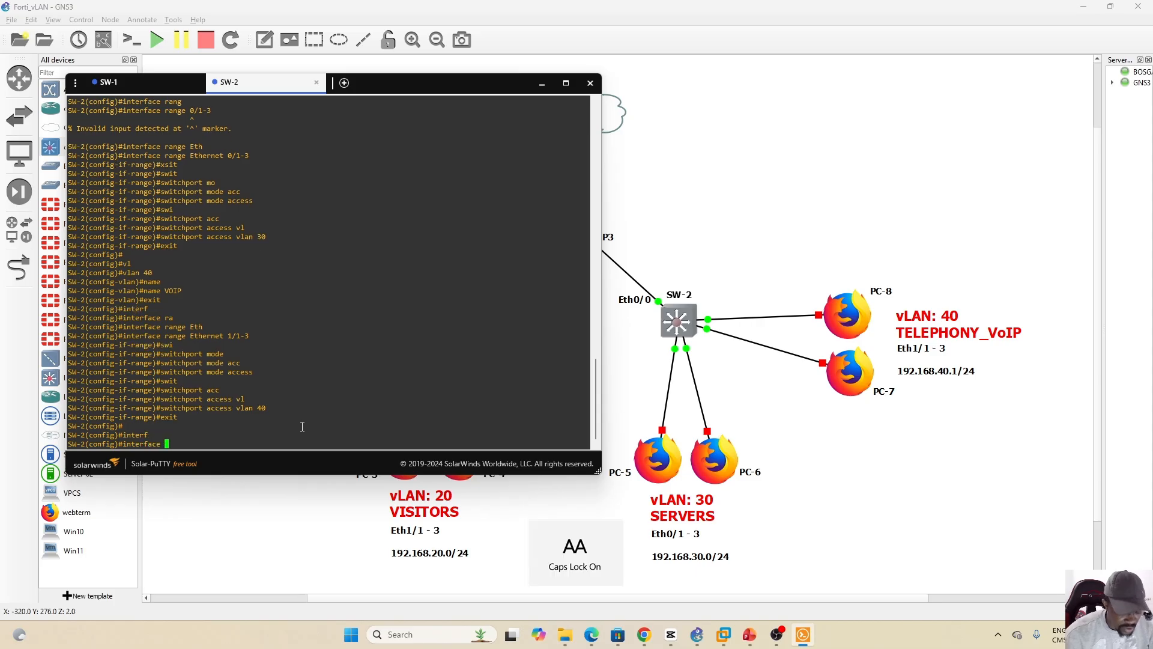
type("E")
key("Caps_Lock")
type("th")
key("Tab")
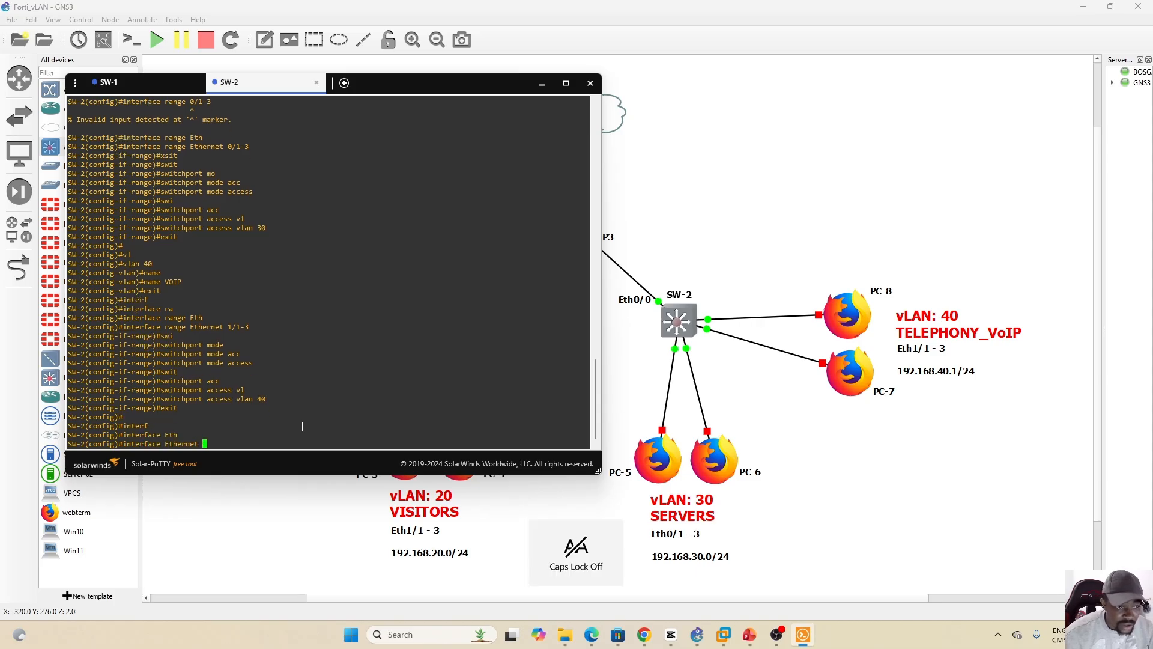
type("0/0")
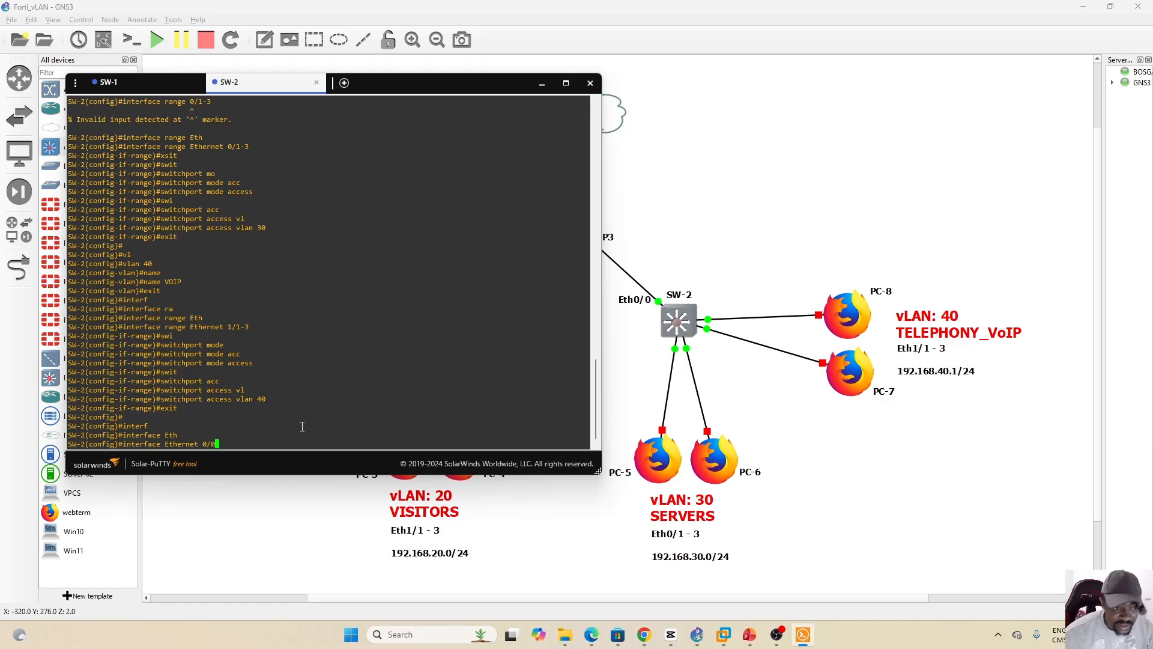
key("Return")
Set the trunk encapsulation of SW-2's Ethernet 0/0 to dot1q with switchport trunk encapsulation dot1q.
type("switc")
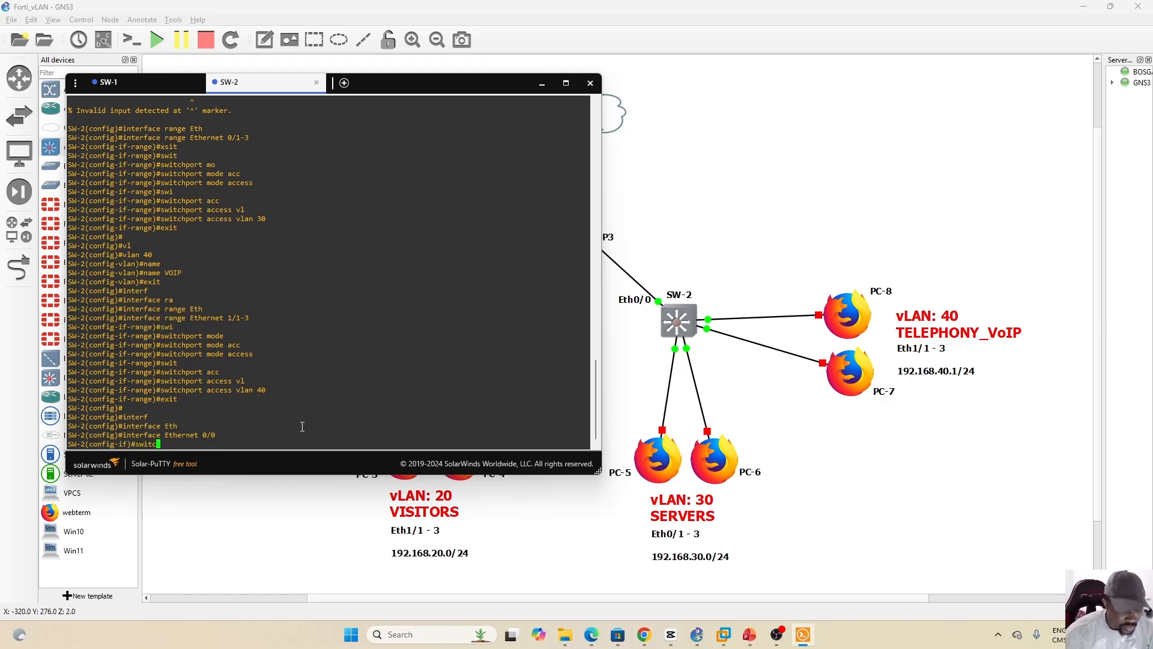
key("Tab")
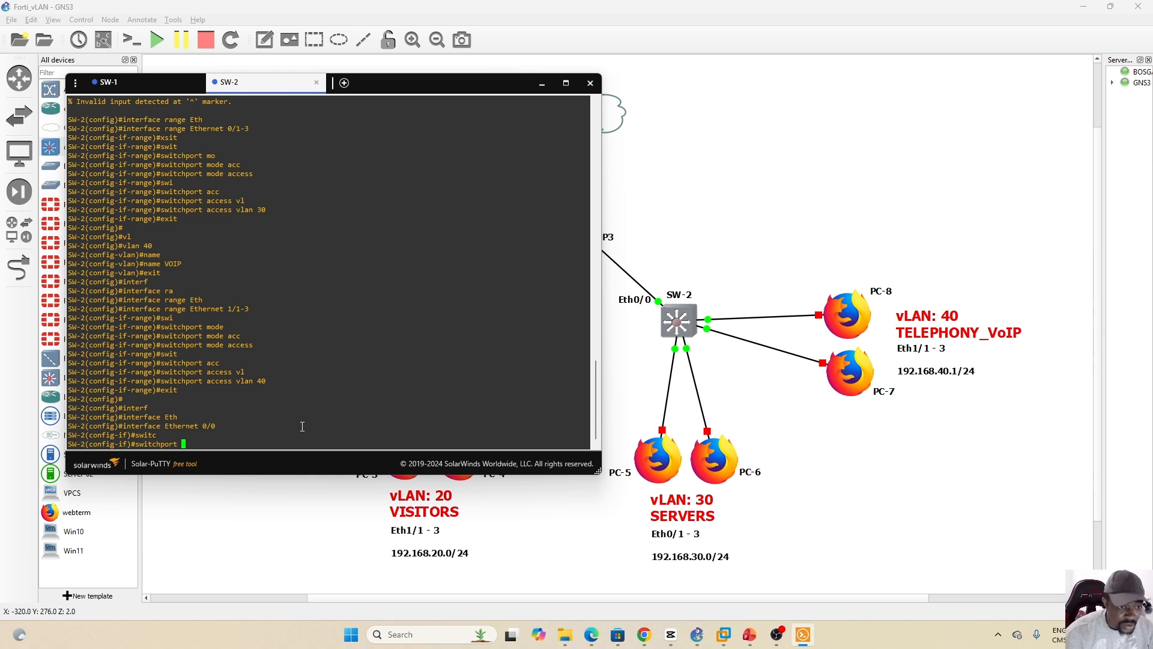
type("tr")
key("Tab")
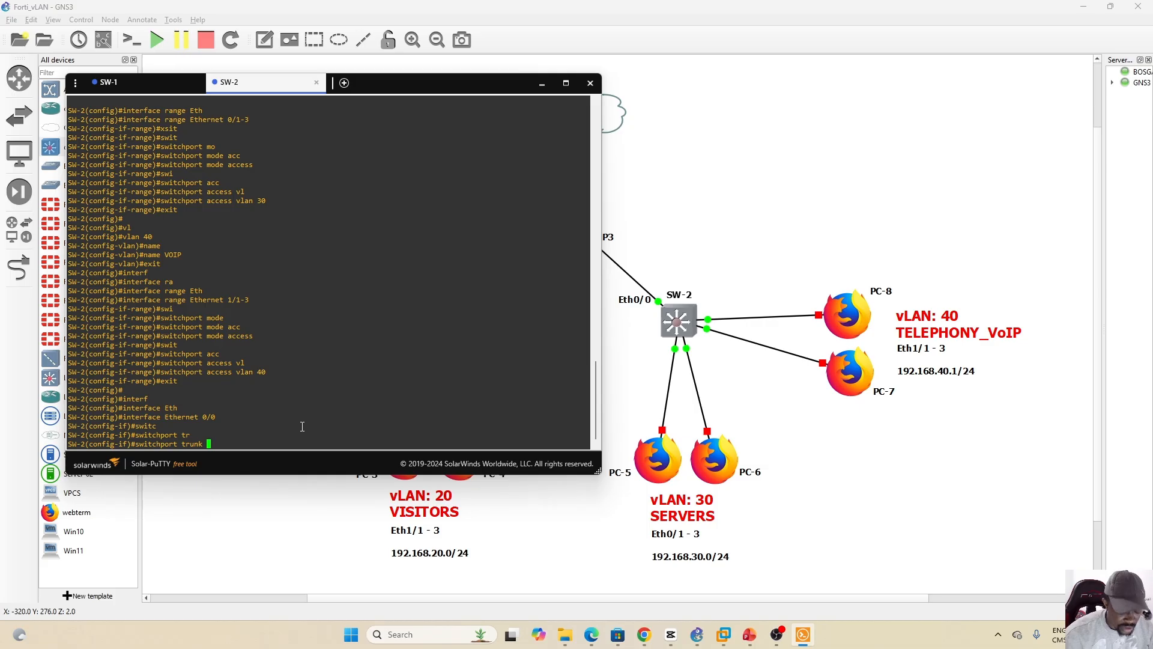
type("enc")
key("Tab")
type("dot")
key("Tab")
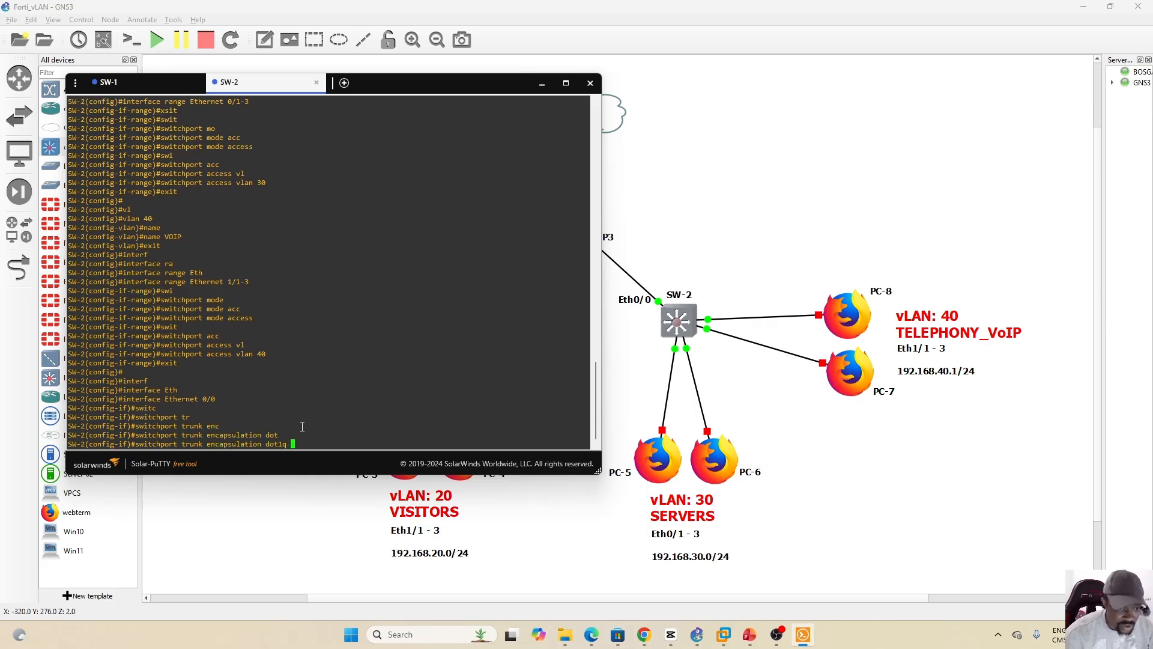
key("Return")
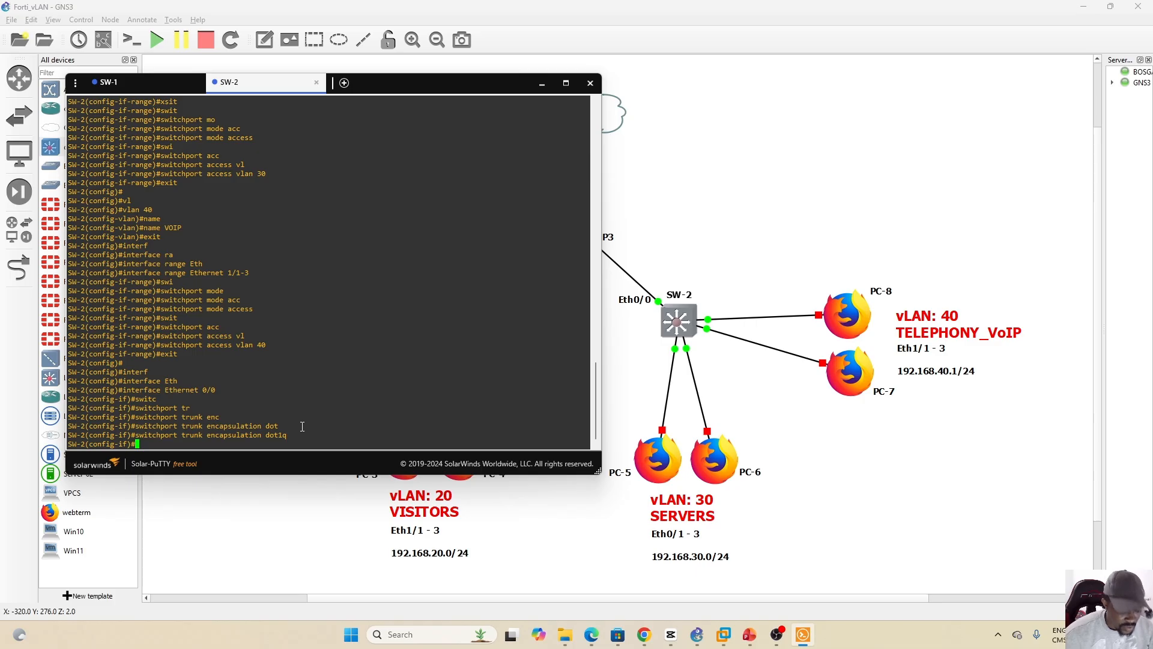
Put SW-2's Ethernet 0/0 into trunk mode with switchport mode trunk.
type("sw")
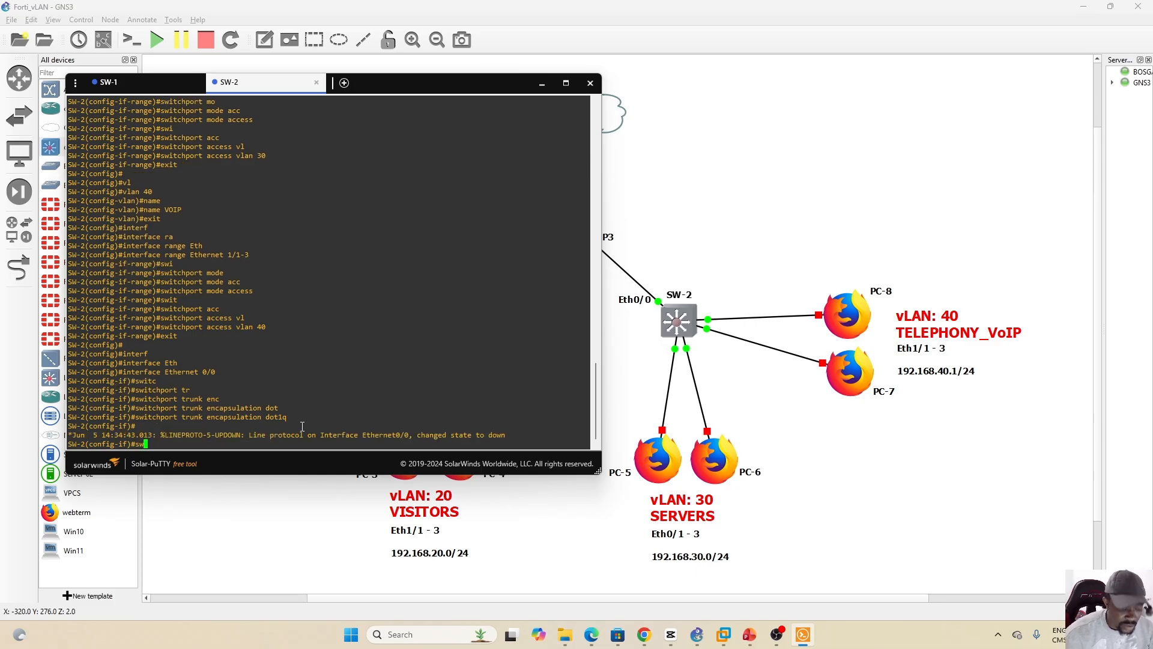
type("i")
key("Tab")
type("mode tr")
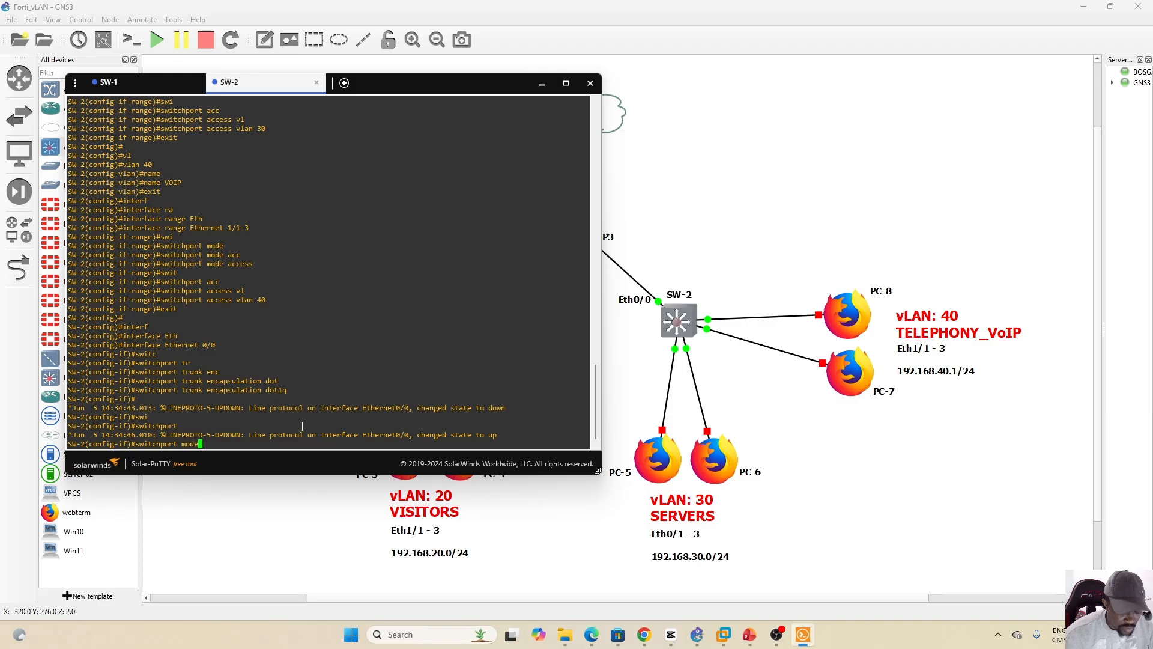
key("Tab")
key("Return")
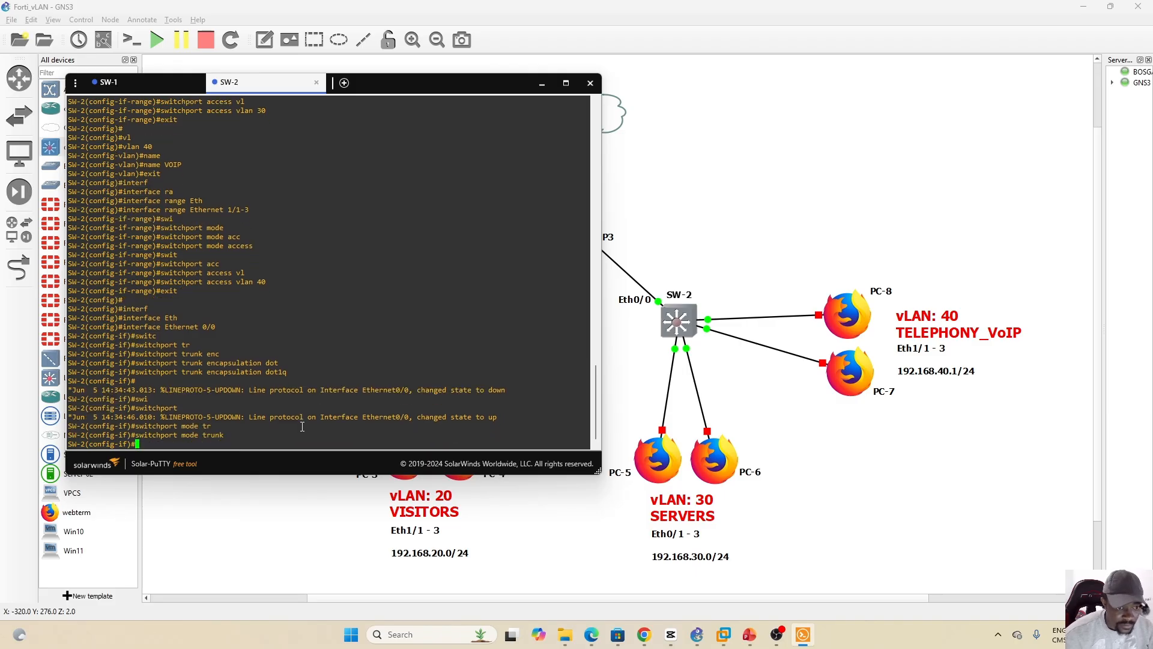
Add VLANs 30,40 to the allowed VLANs on SW-2's Ethernet 0/0 trunk and exit interface configuration.
type("swit")
key("Tab")
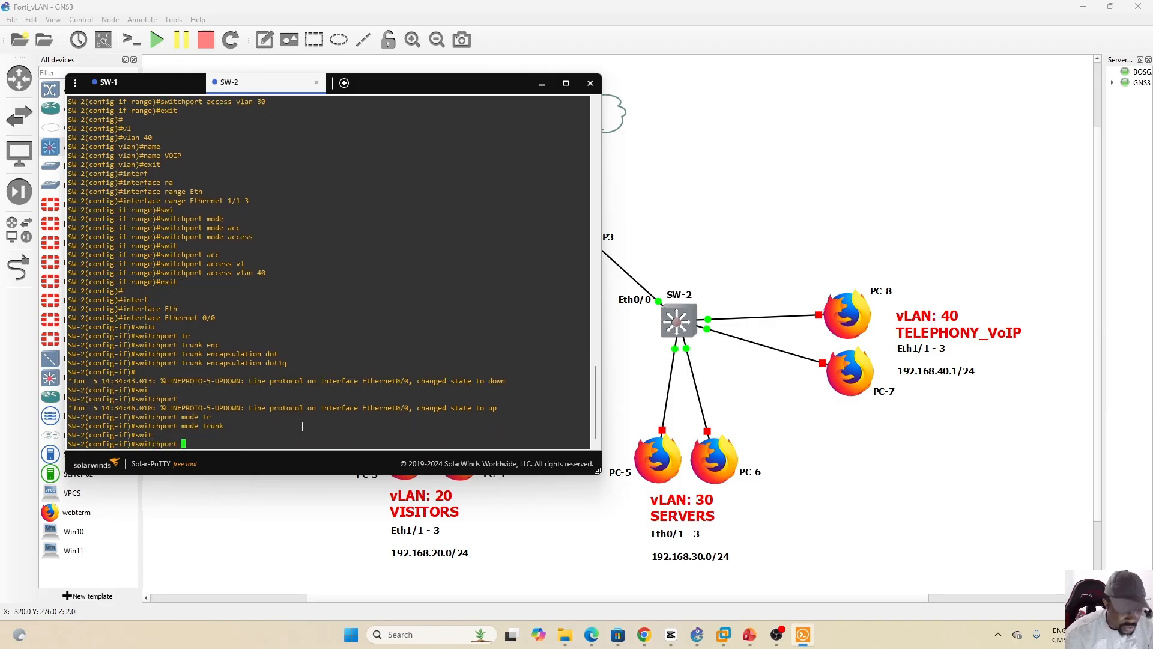
type("trun")
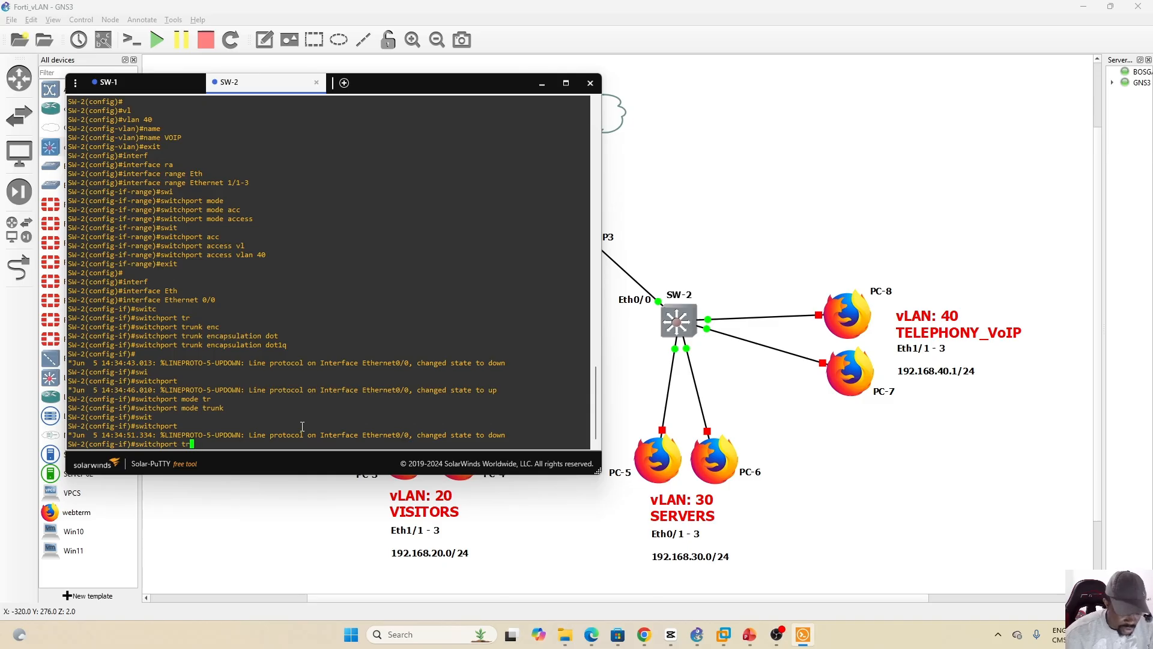
key("Tab")
type("all")
key("Tab")
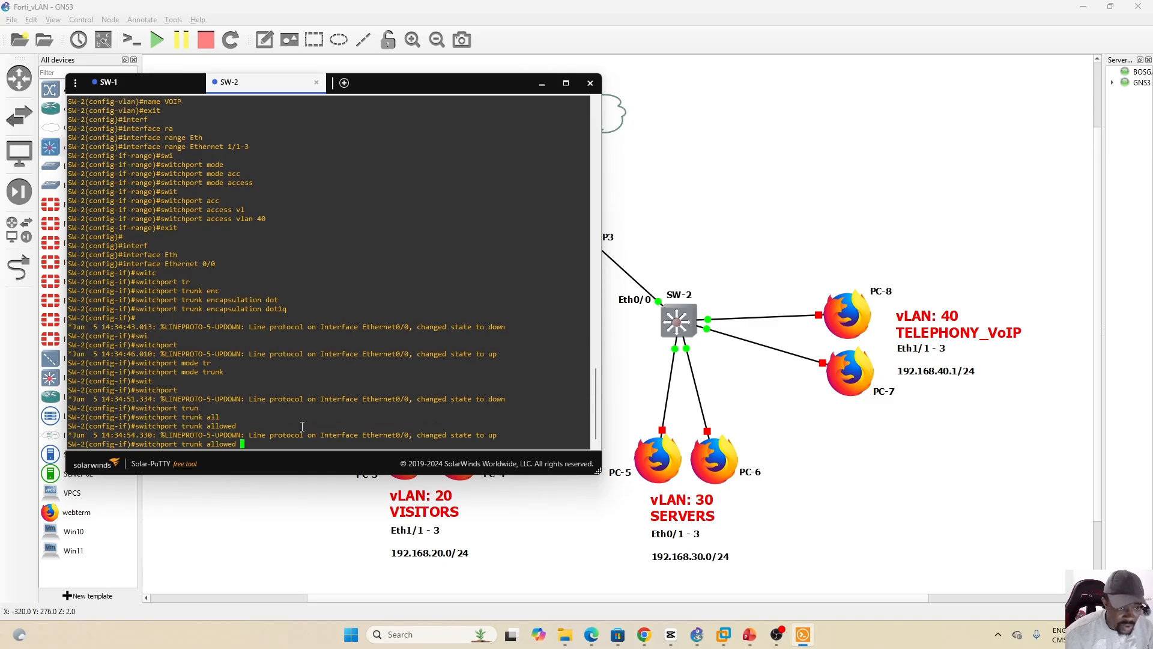
type("vl")
key("Tab")
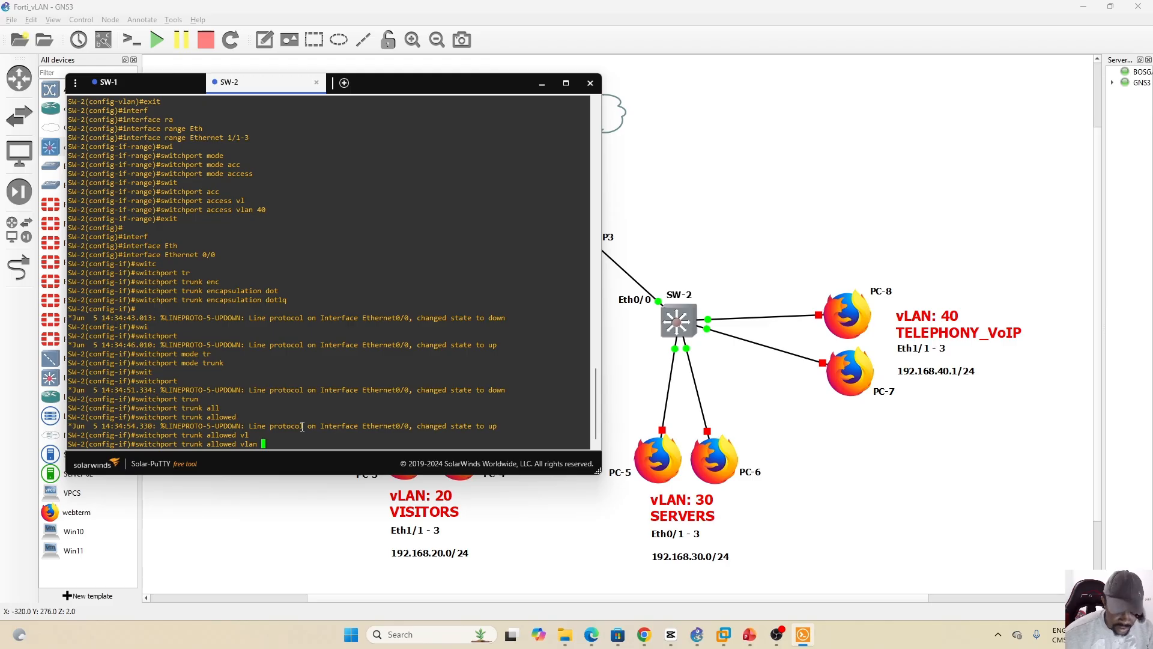
type("ad")
key("Tab")
type("30,40")
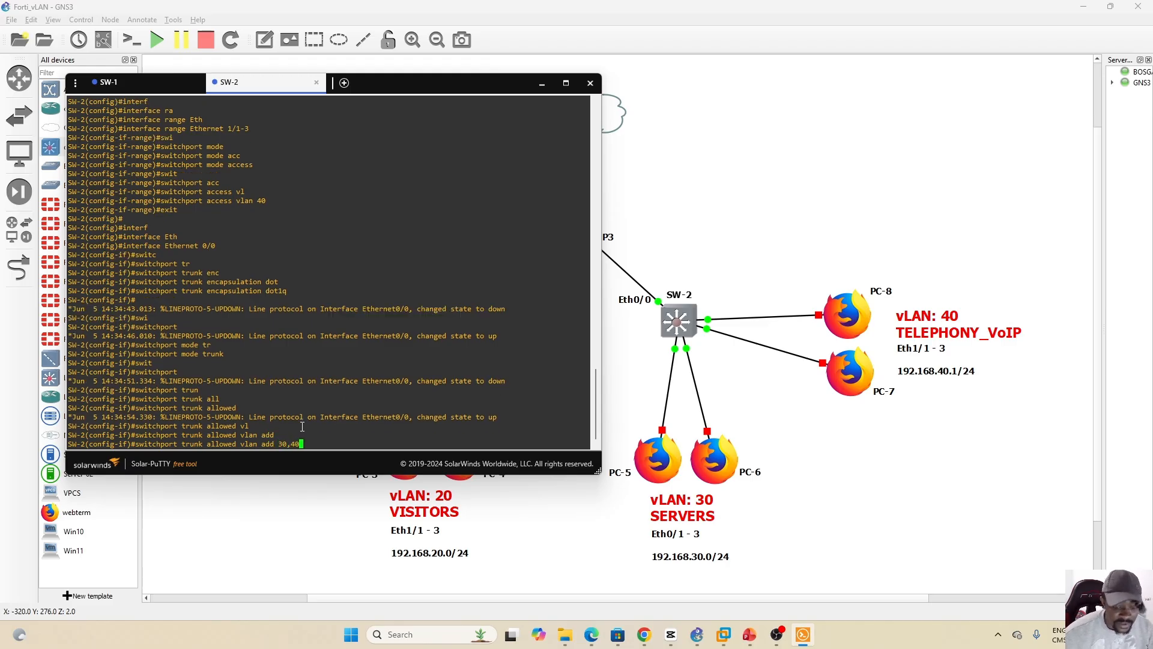
key("Return")
type("exit")
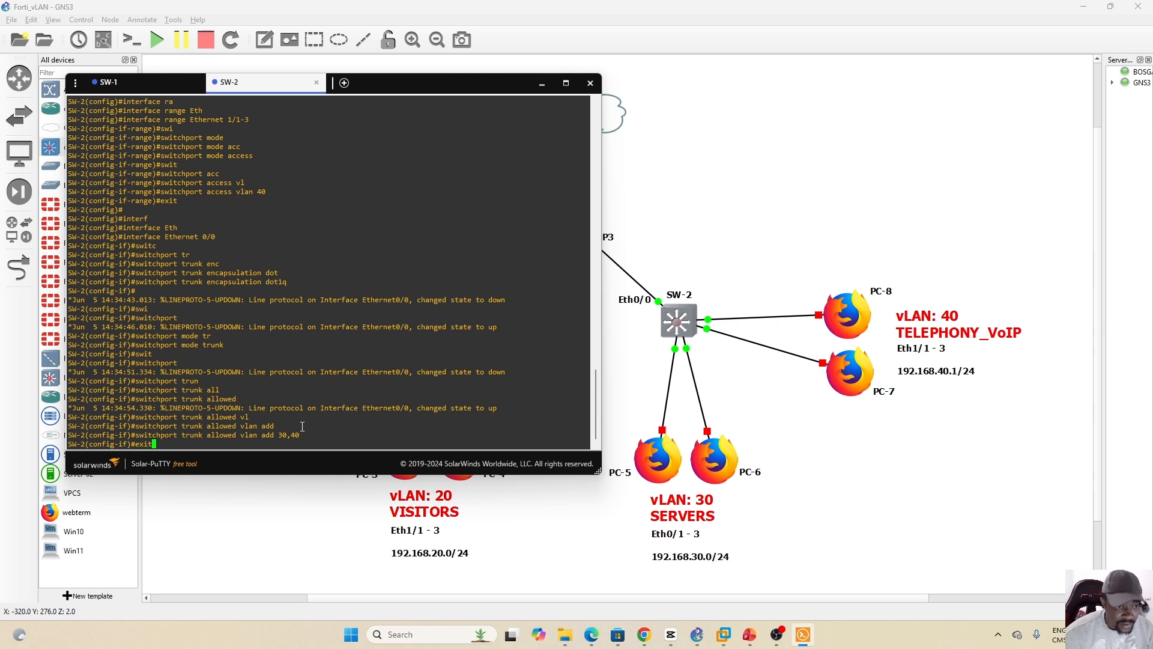
key("Return")
Exit global configuration on SW-2 and display its VLAN table with sh vl.
type("exi")
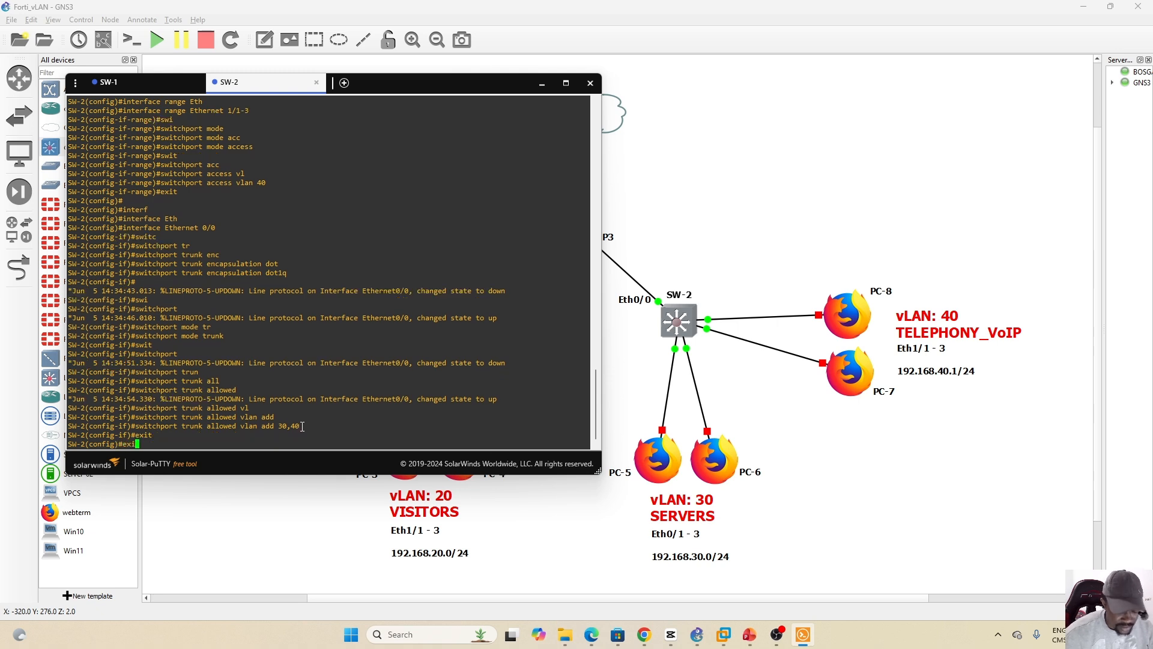
key("Return")
key("Return")
type("sh vl")
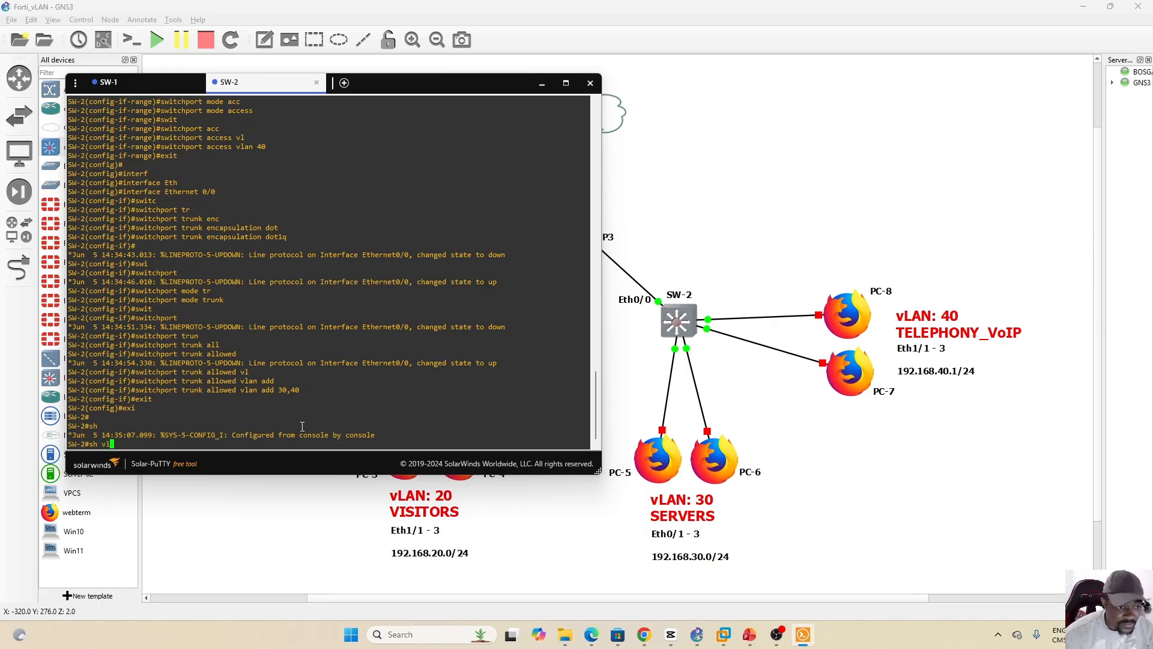
key("Return")
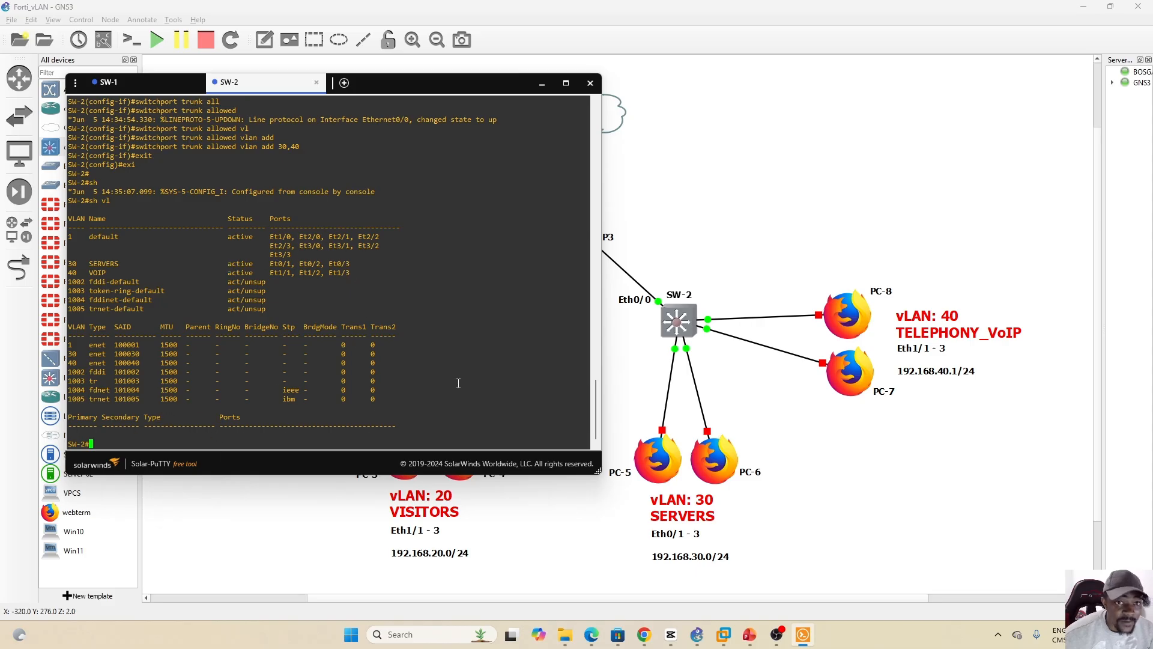
Minimize the SW-2 console, review the GNS3 topology, and switch to the FortiGate interface list in the browser.
left_click(542, 83)
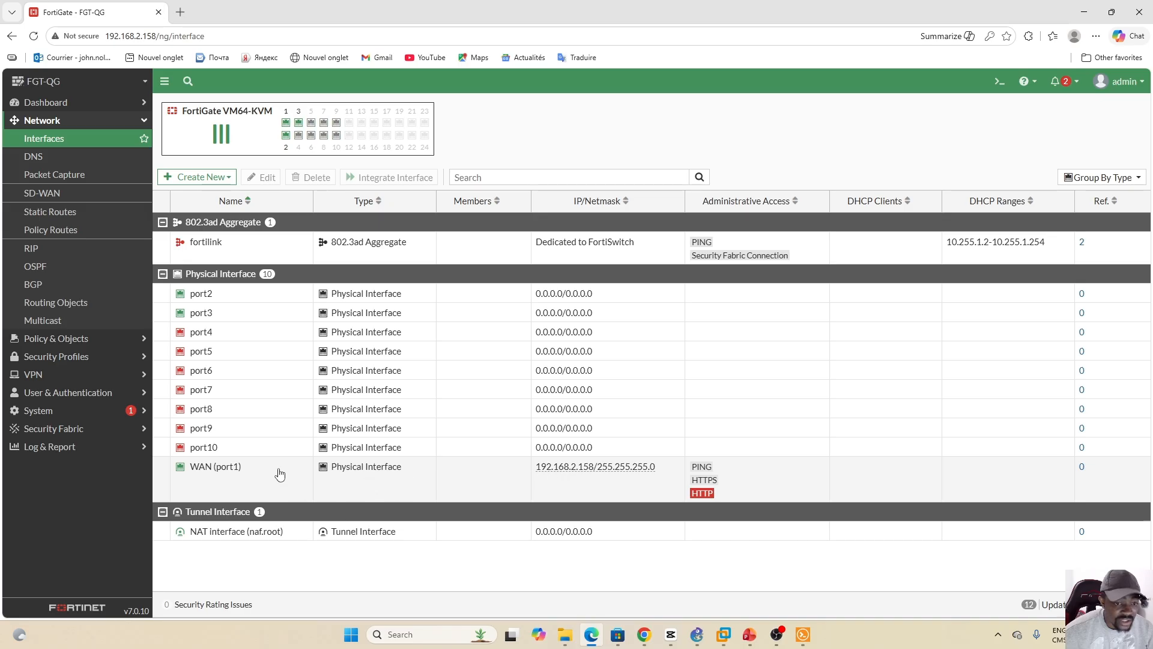
left_click(697, 634)
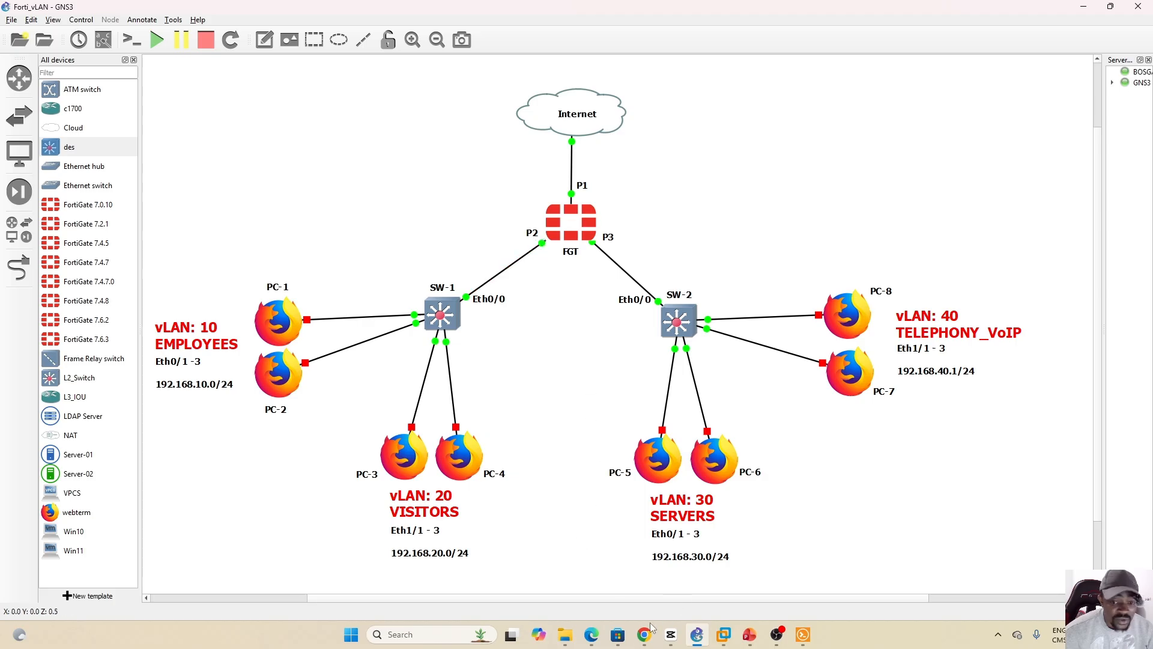
left_click(591, 634)
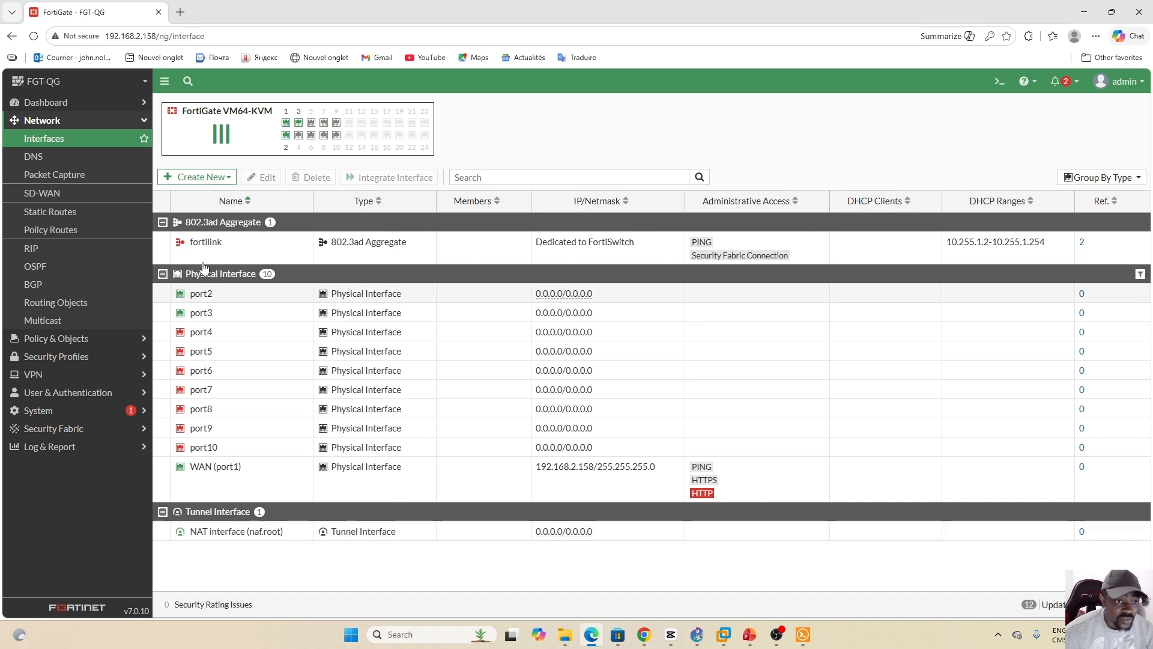
Start a new FortiGate interface named EMPLOYEES, keeping its type as VLAN.
left_click(231, 179)
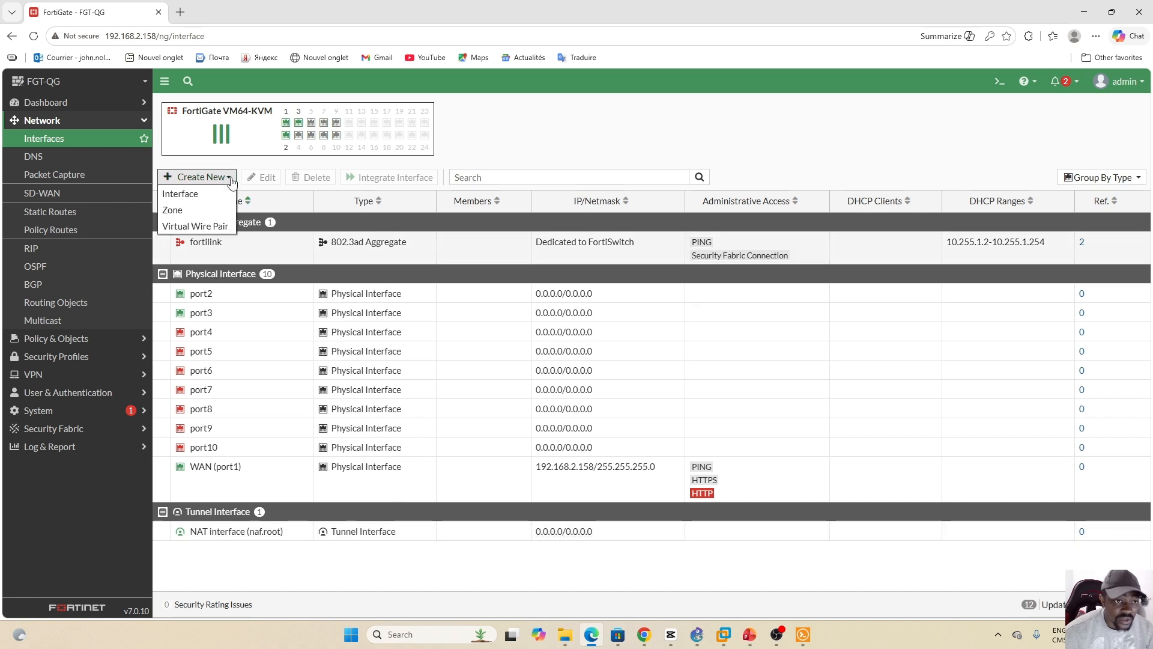
left_click(186, 197)
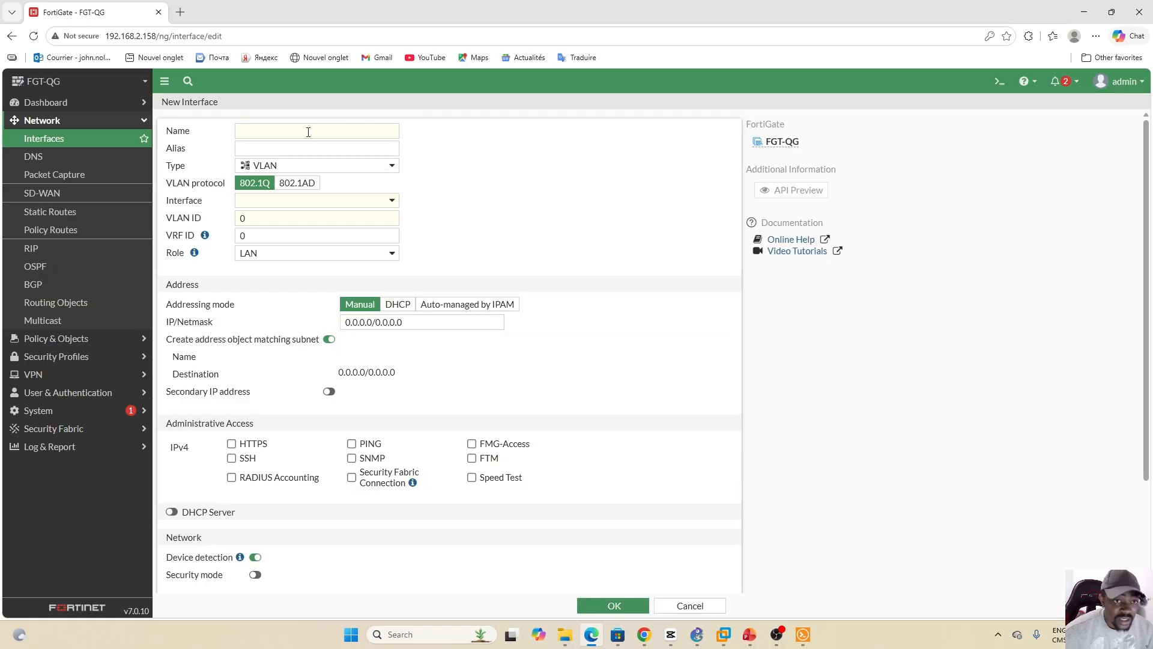
left_click(305, 130)
key("Caps_Lock")
type("E")
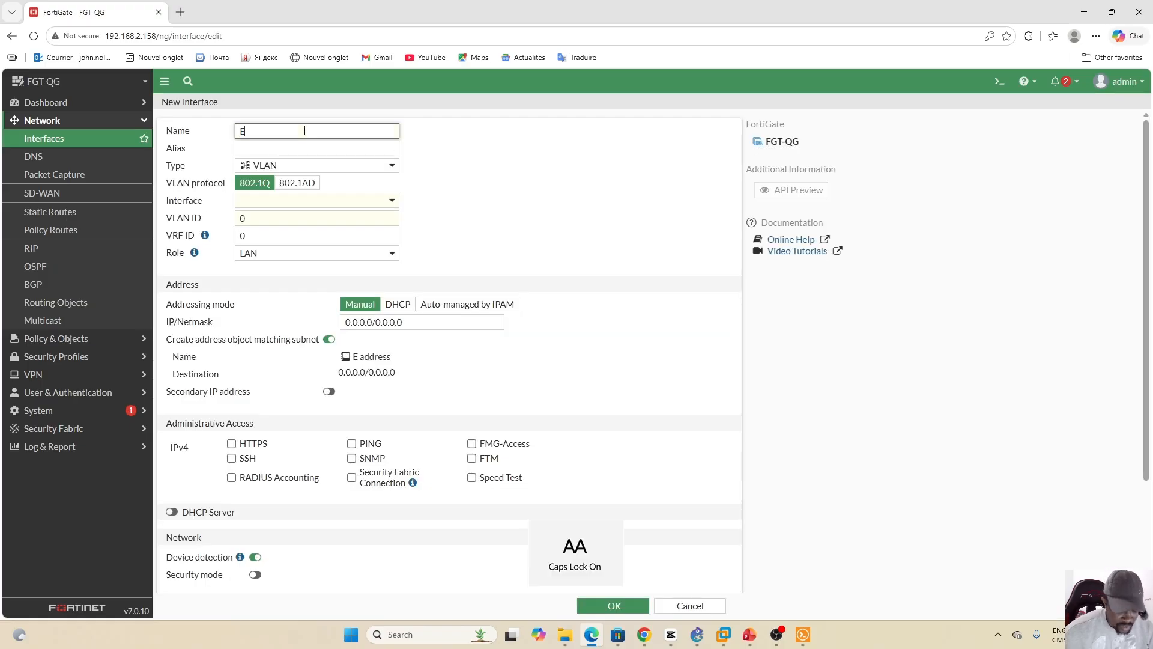
type("MPLOYEES")
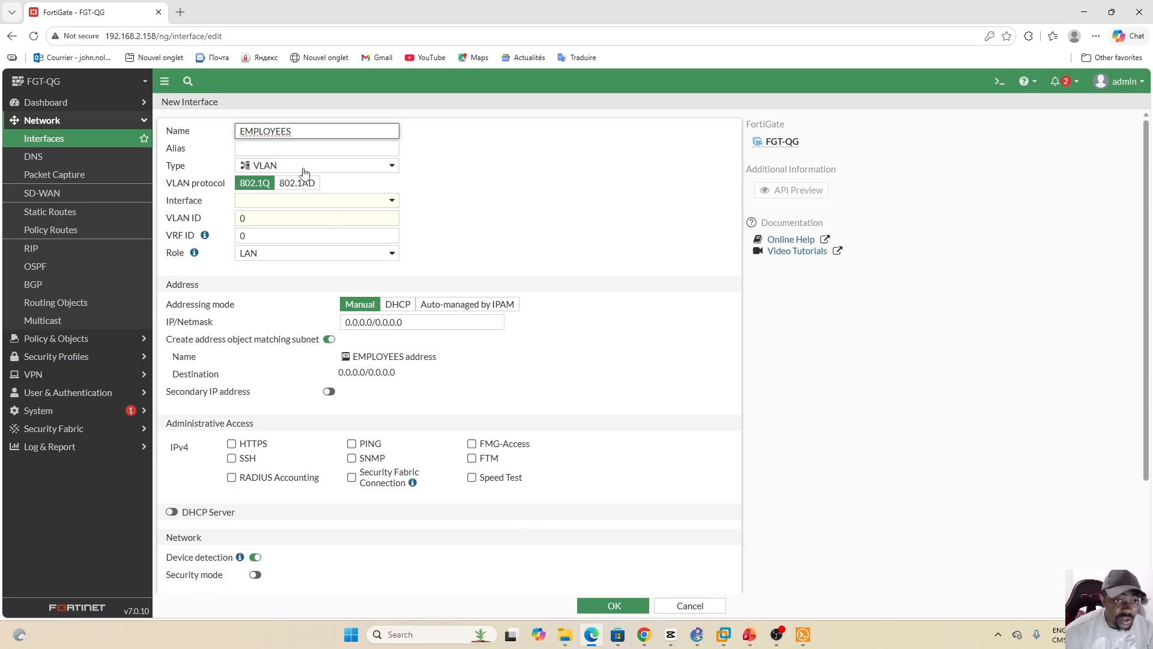
left_click(389, 168)
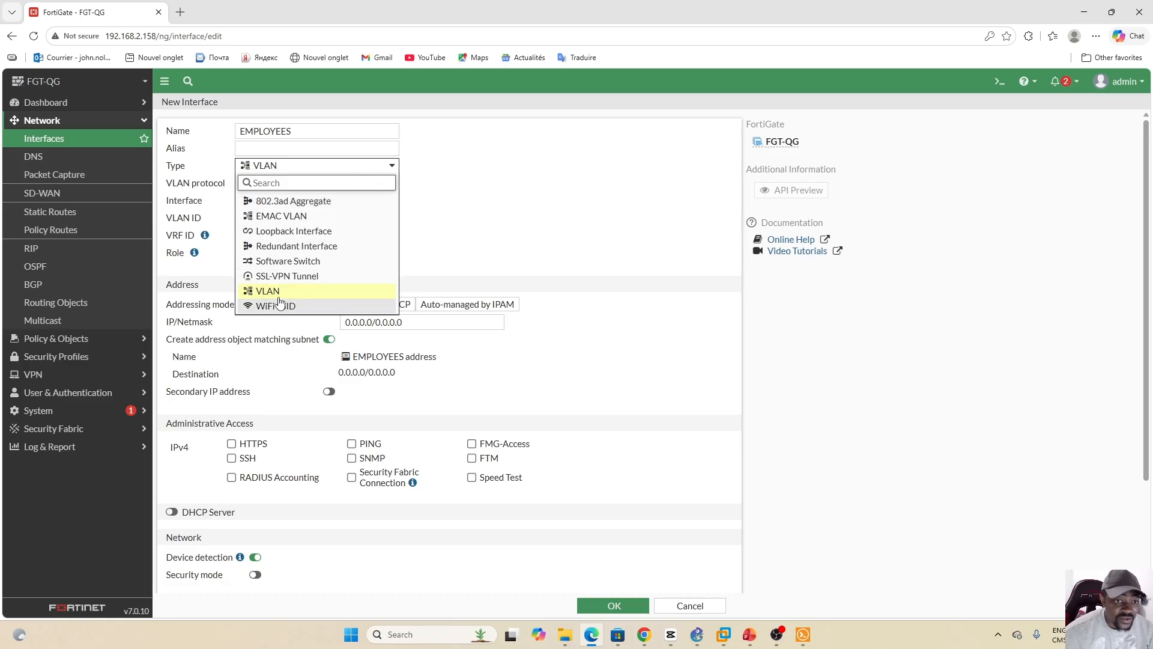
left_click(435, 202)
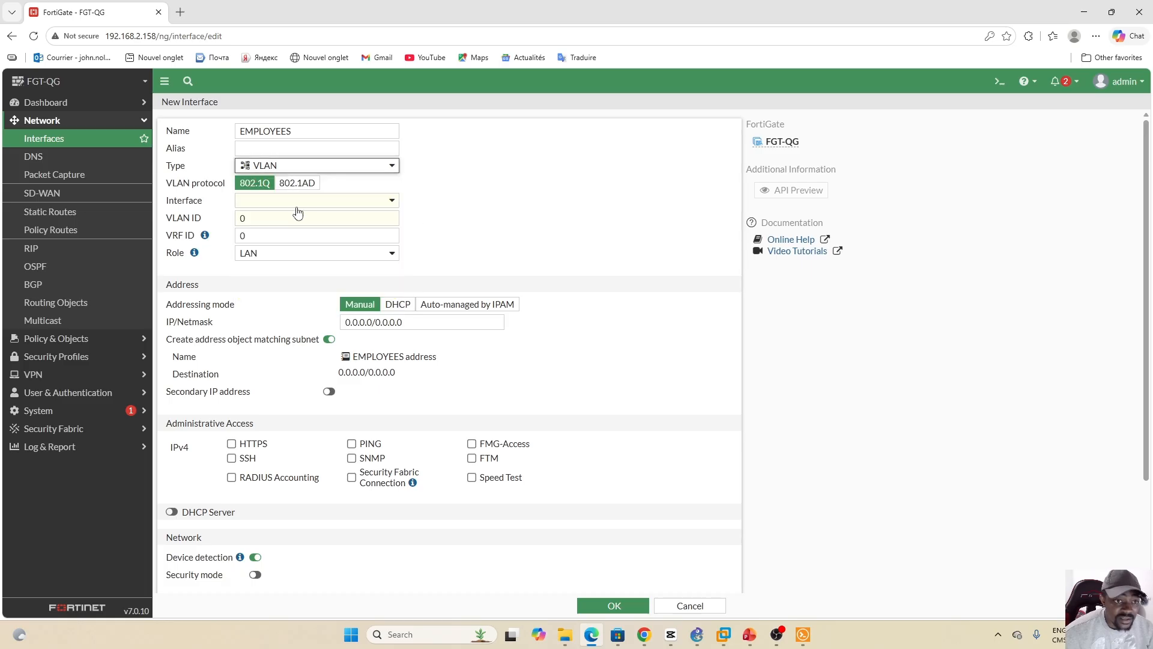
Bind the EMPLOYEES VLAN interface to port2 and set its VLAN ID to 10.
left_click(391, 201)
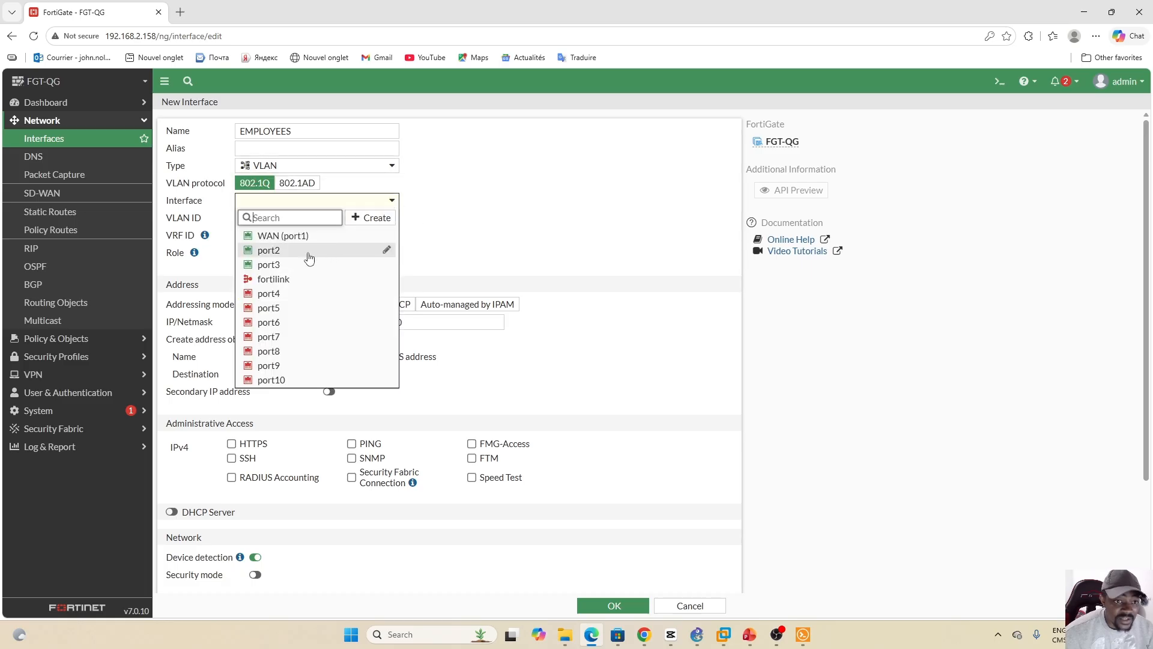
left_click(272, 251)
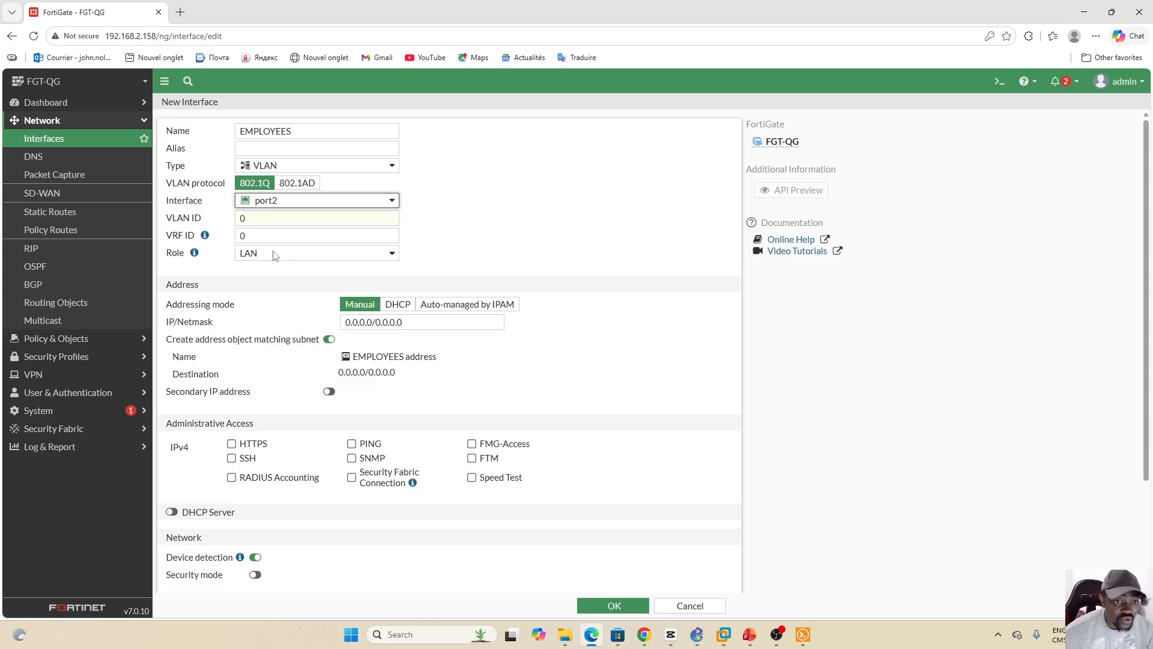
left_click(241, 218)
type("1")
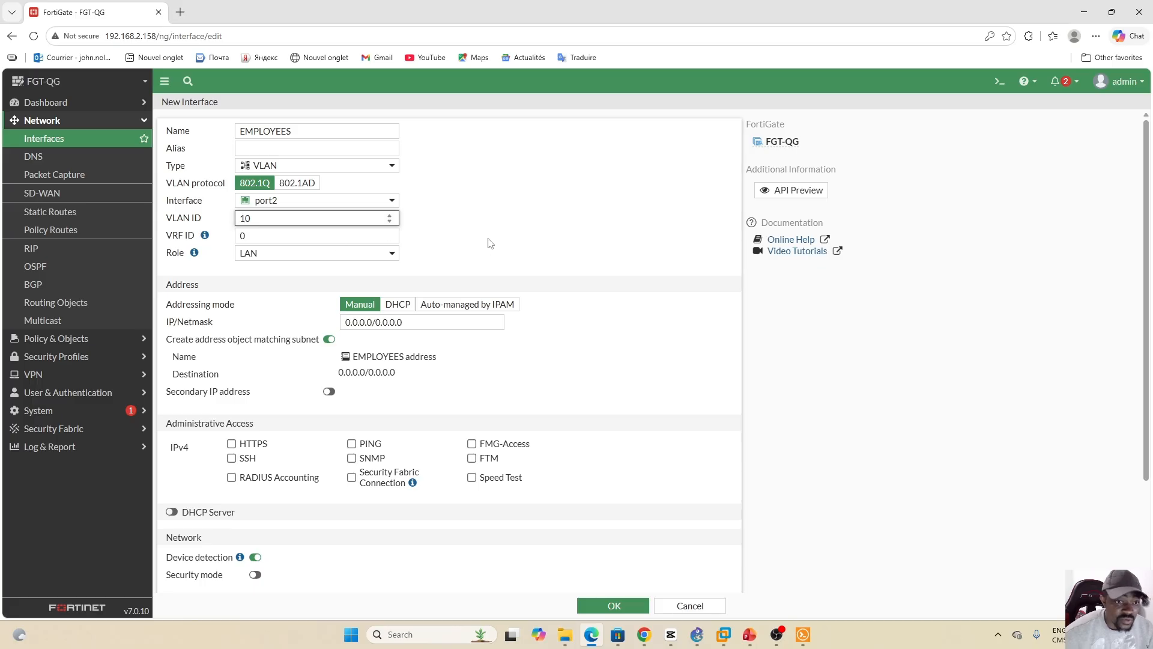
left_click(491, 242)
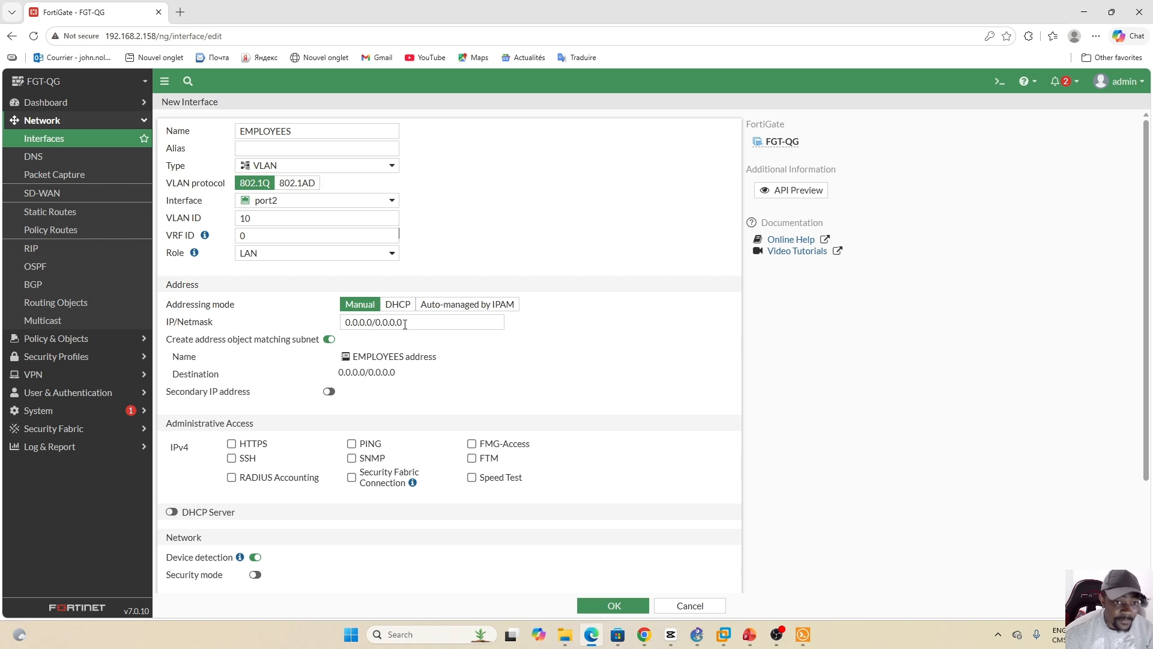
Set the EMPLOYEES interface's IP/netmask to 192.168.10.1/24 and compare it with the VLAN 10 subnet in the GNS3 topology.
left_click_drag(405, 324, 330, 324)
type("192.168.10.1")
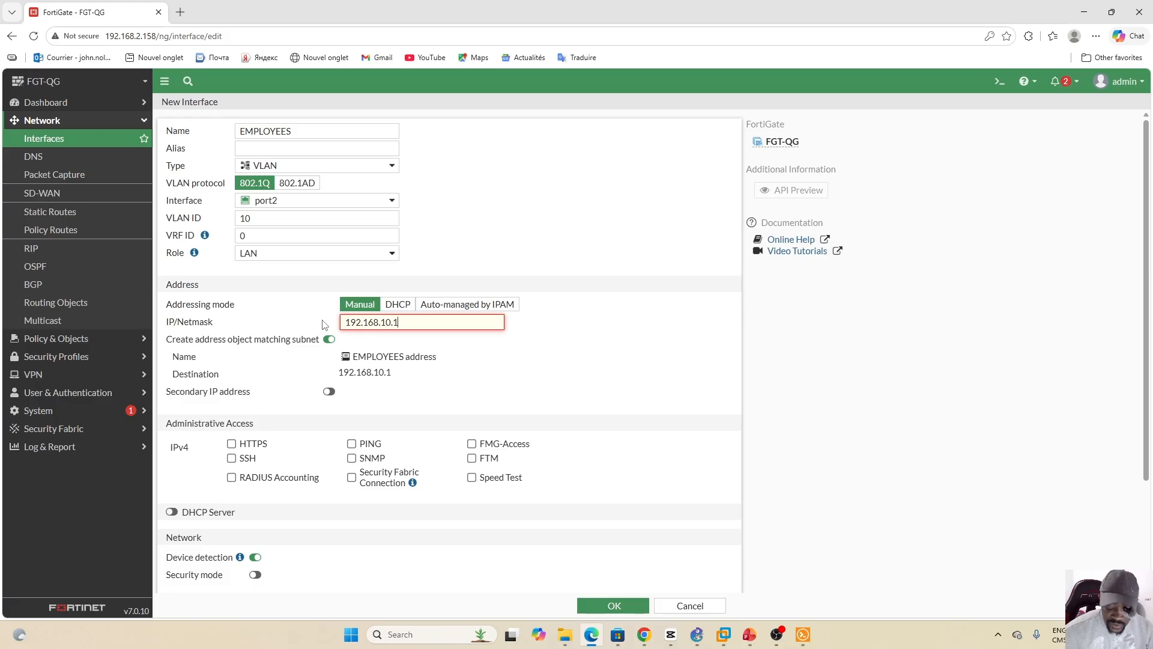
type("/24")
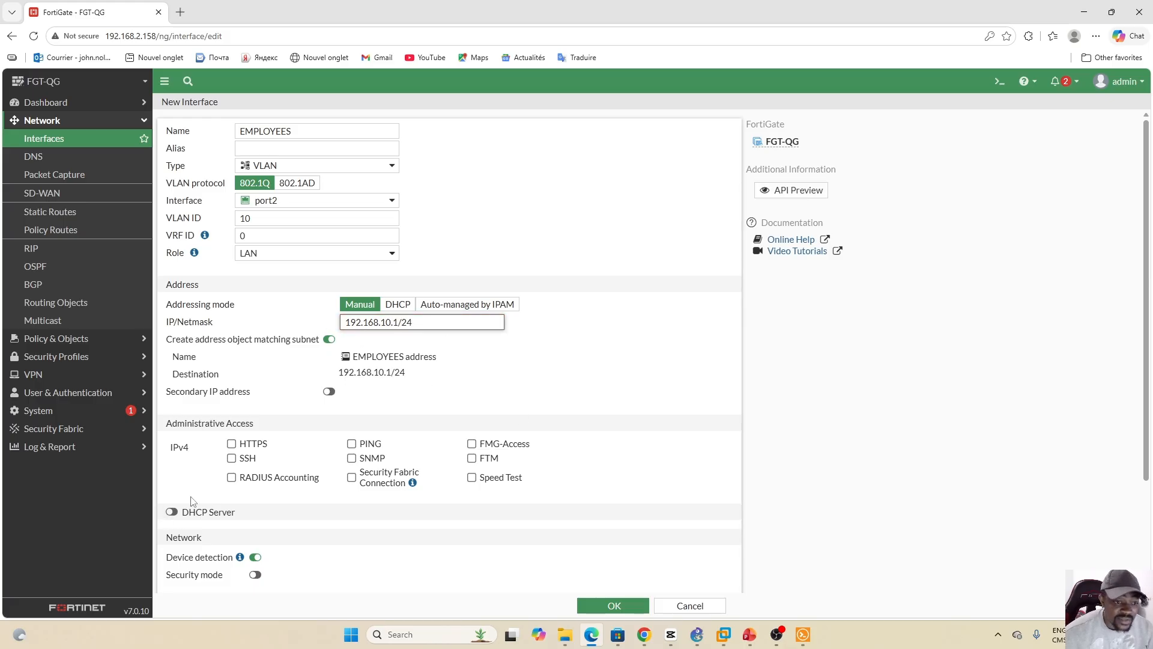
left_click(696, 634)
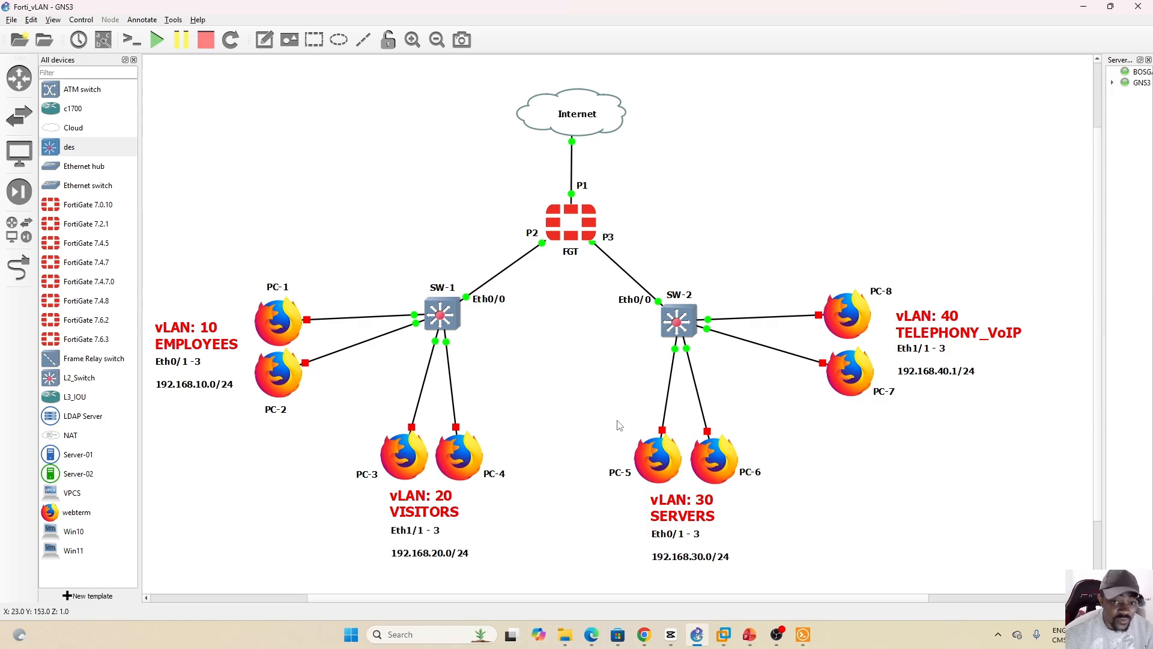
left_click(696, 634)
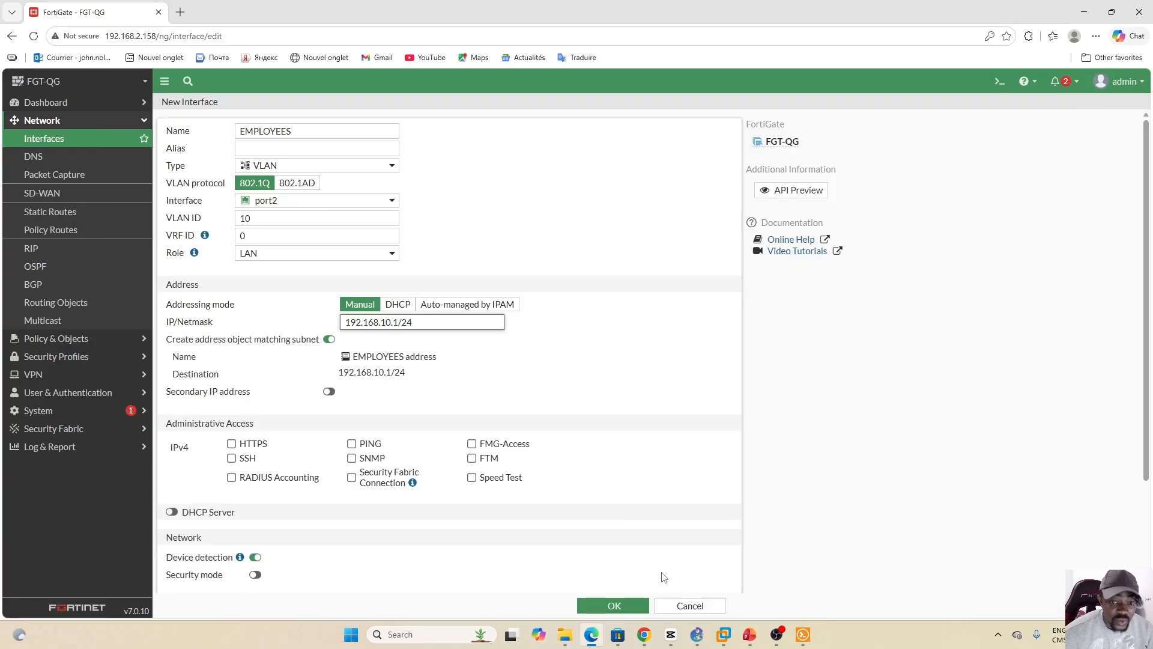
left_click(696, 634)
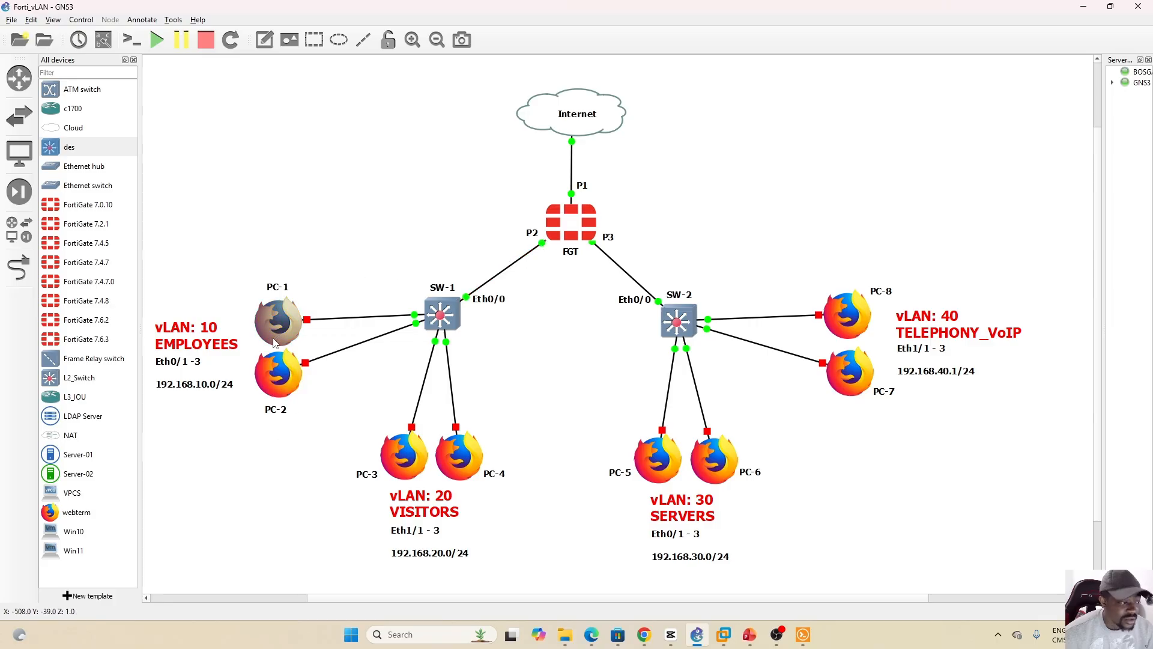
mouse_move(274, 341)
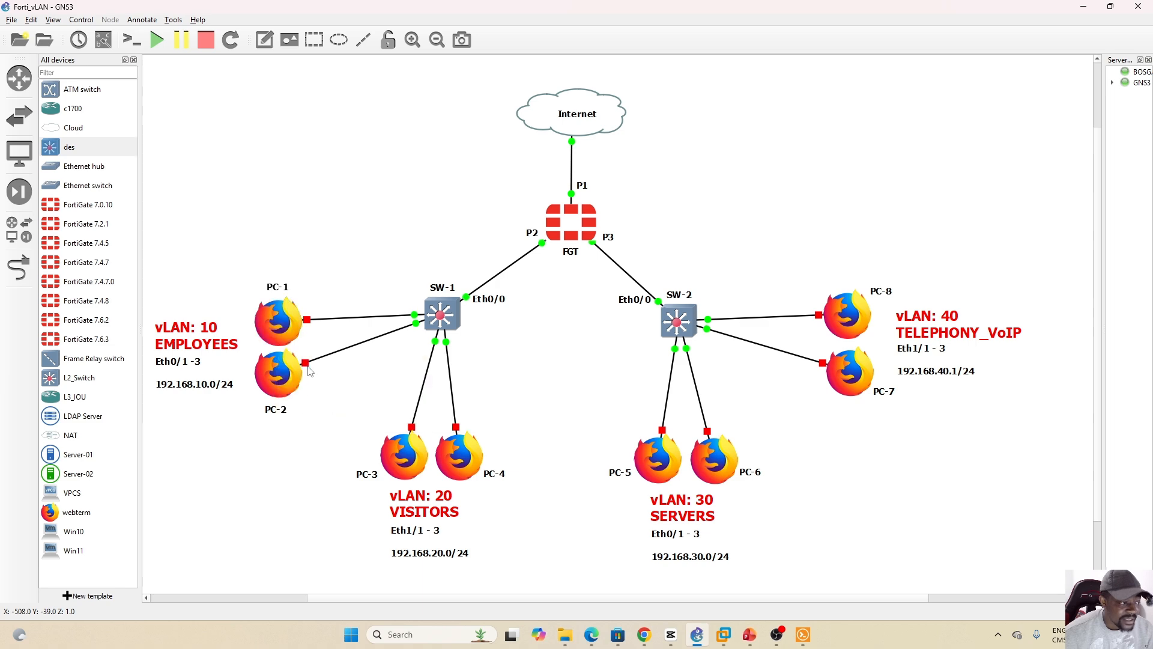
left_click(691, 639)
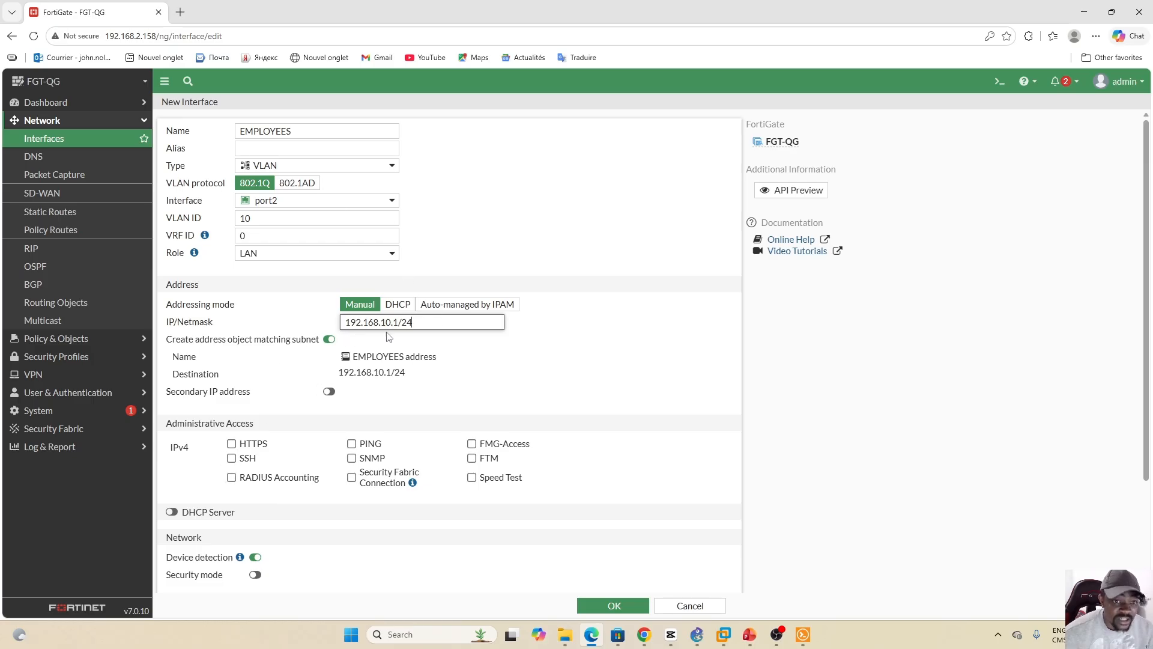
left_click(589, 334)
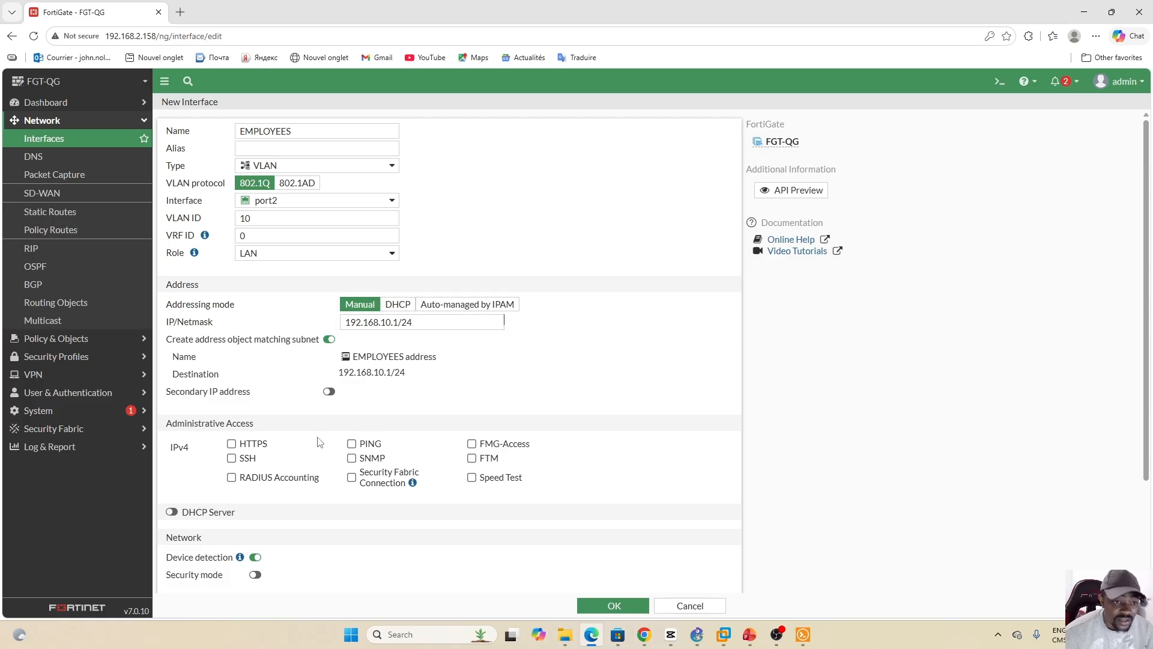
Allow HTTPS and PING administrative access on EMPLOYEES and enable its DHCP server with the address range 192.168.10.100-192.168.10.254.
left_click(231, 444)
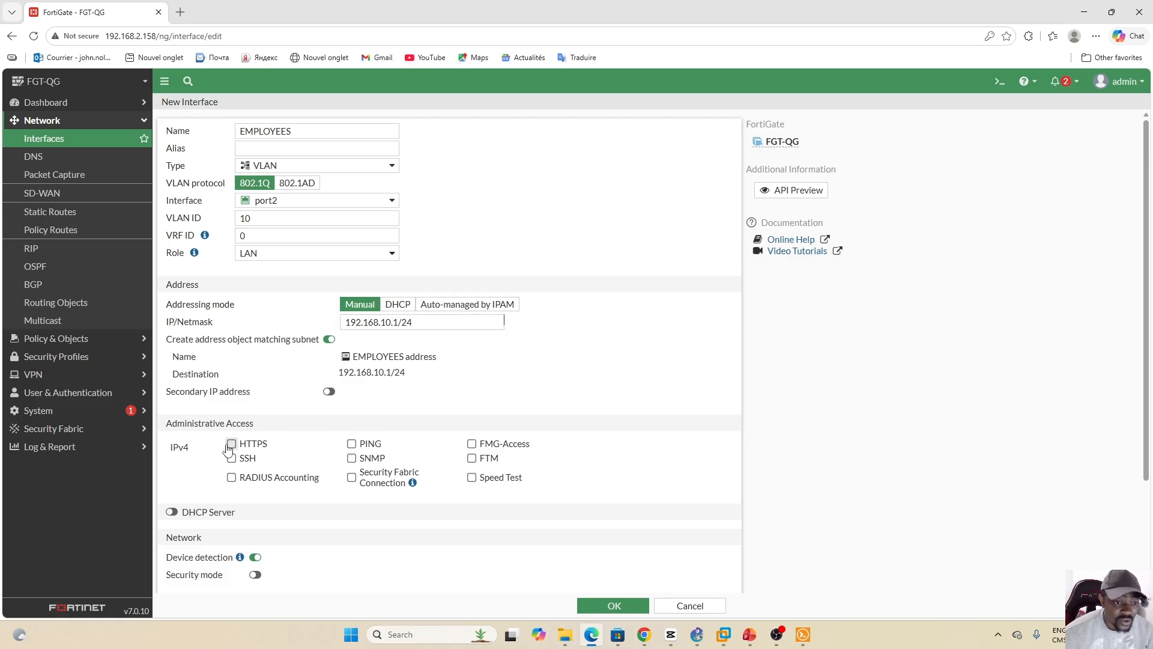
left_click(370, 446)
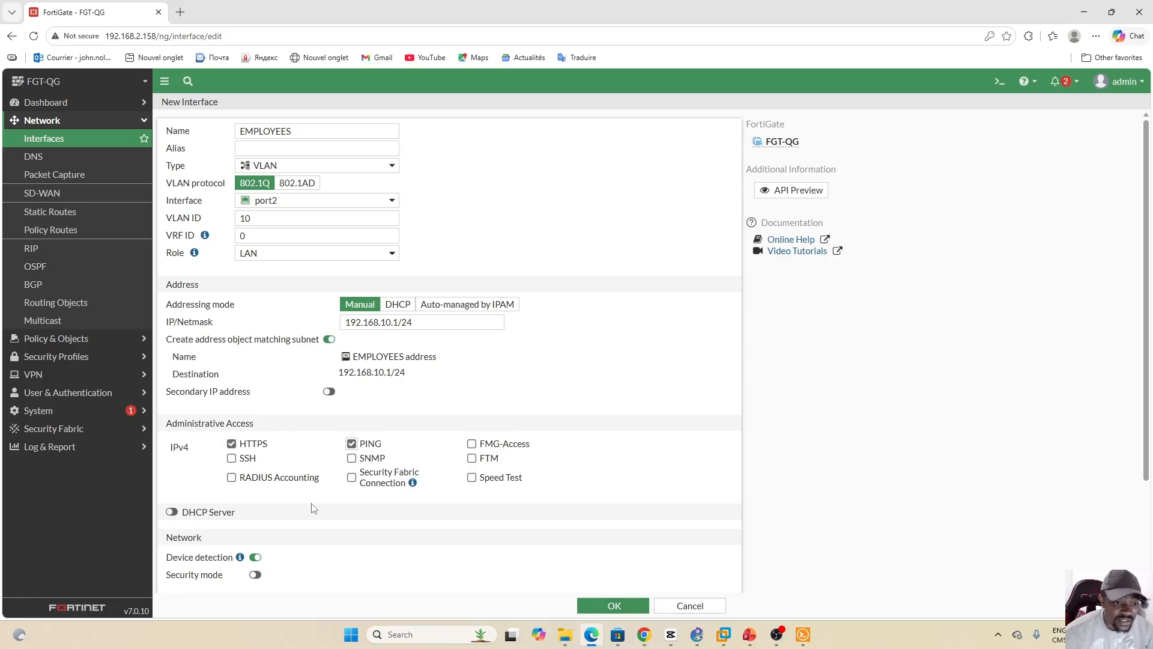
left_click(172, 514)
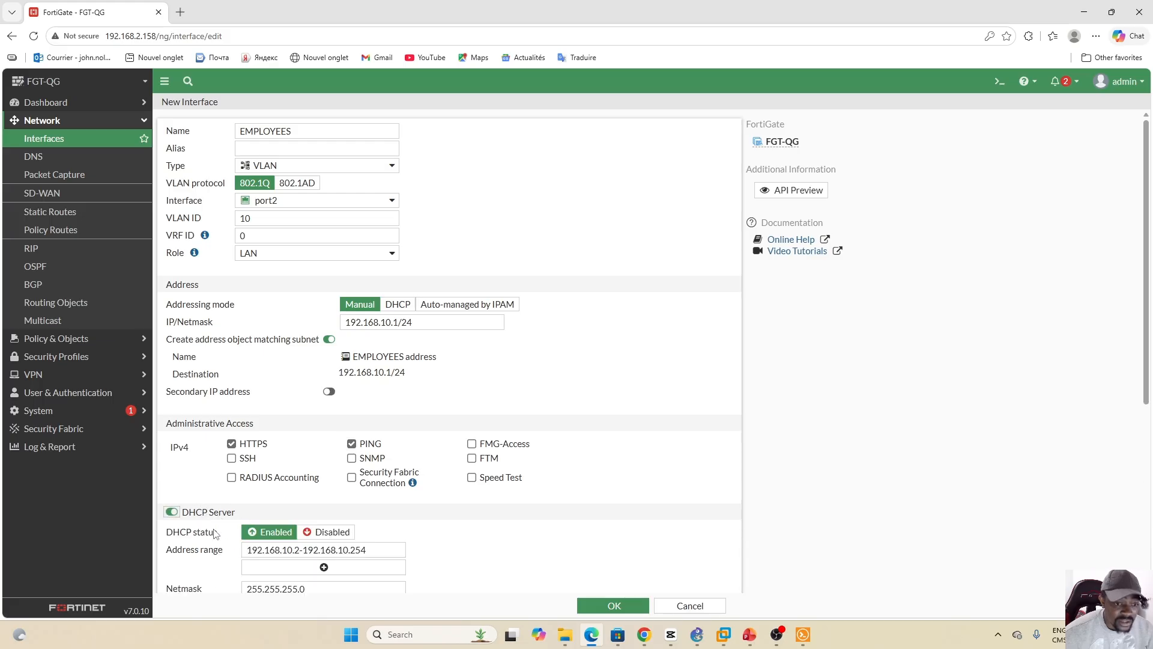
left_click(298, 549)
key("BackSpace")
type("10")
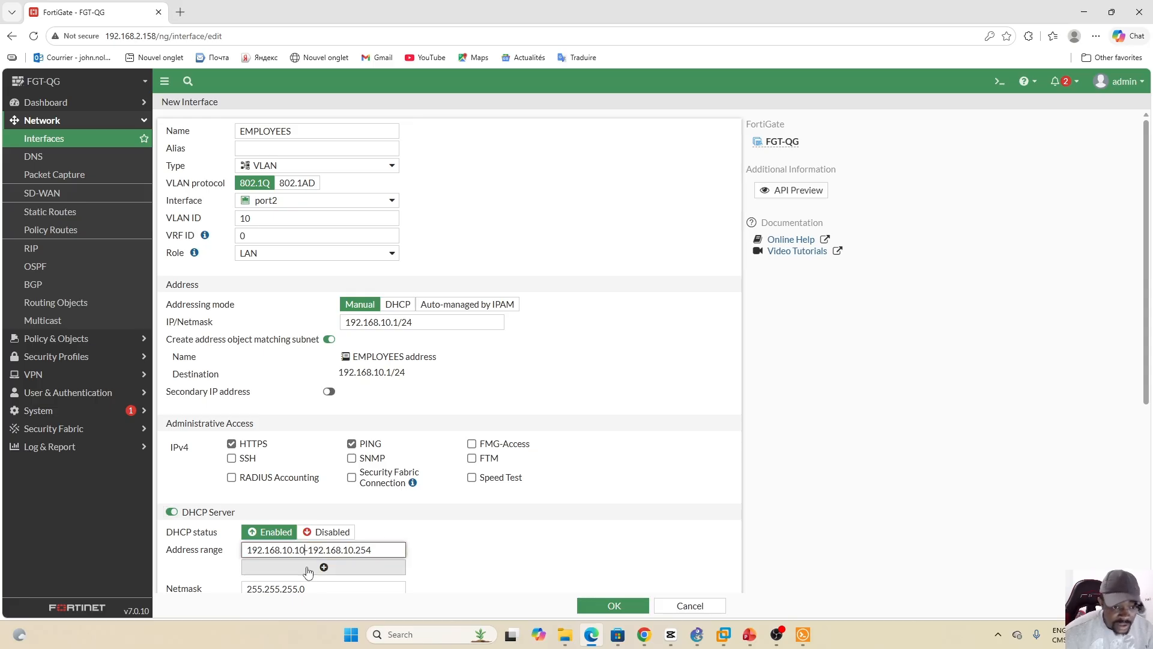
type("0")
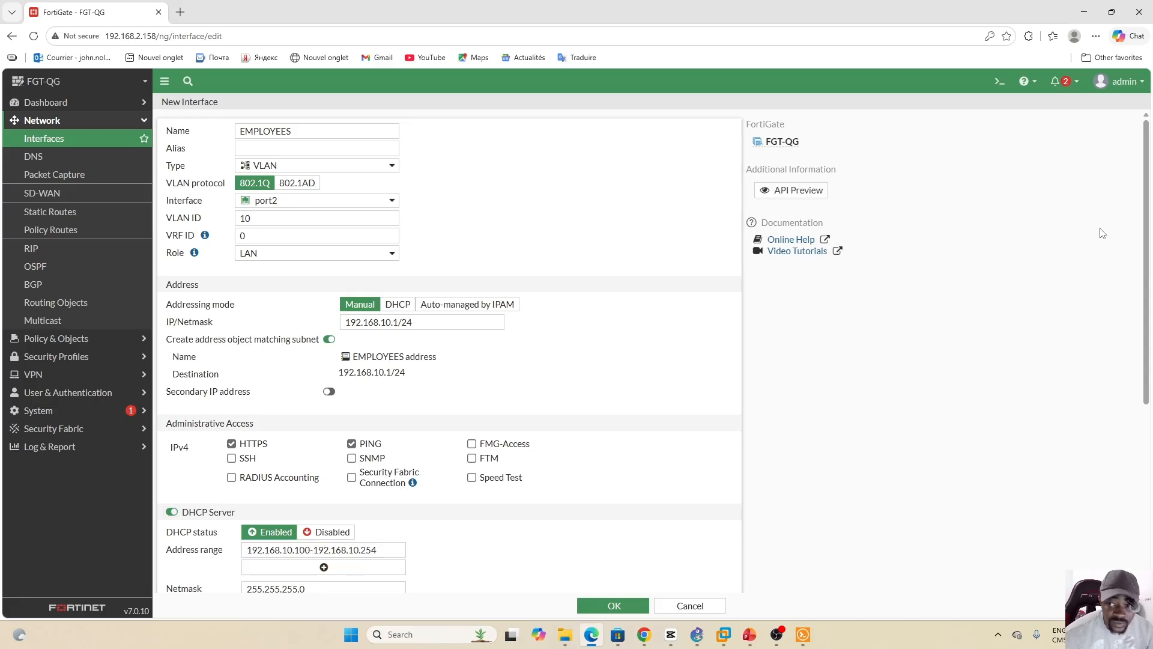
Review the remaining EMPLOYEES settings, save the interface, and expand port2 in the interface list.
left_click_drag(1145, 215, 1145, 374)
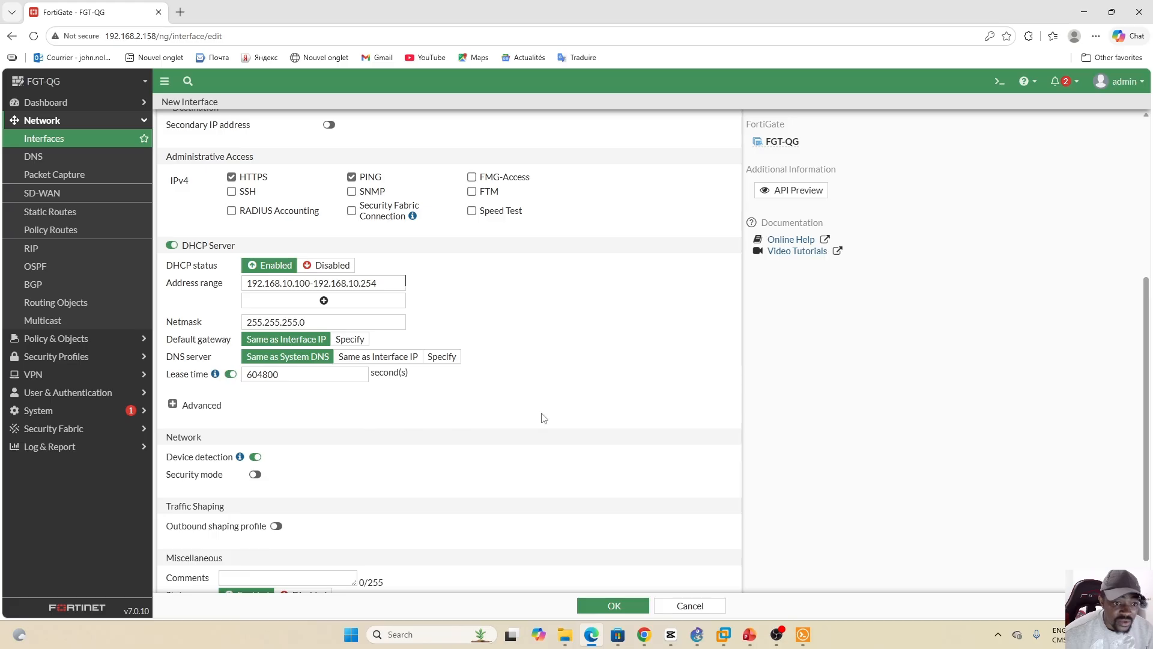
left_click_drag(1145, 352, 1152, 442)
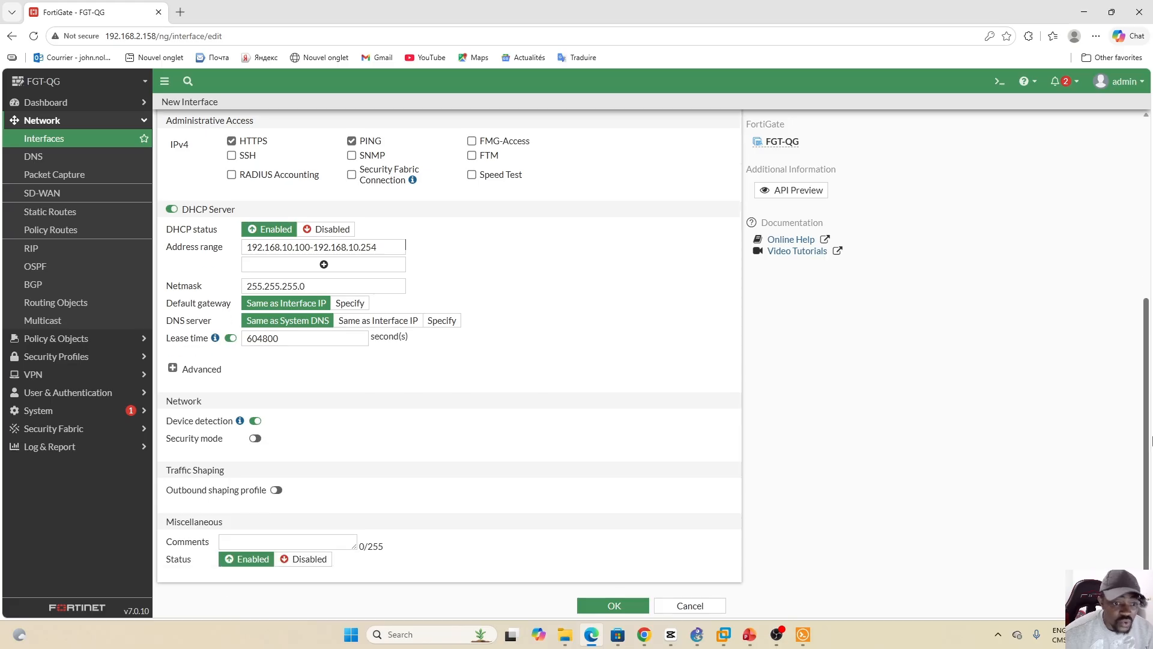
scroll(1025, 200, "up", 5)
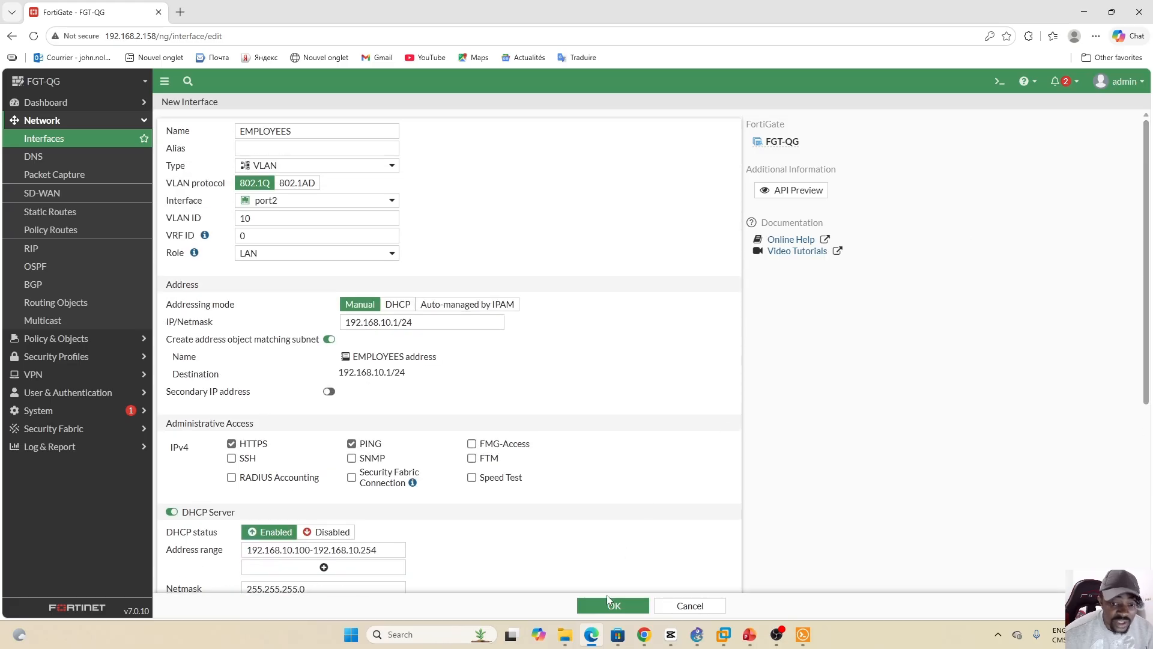
left_click(604, 604)
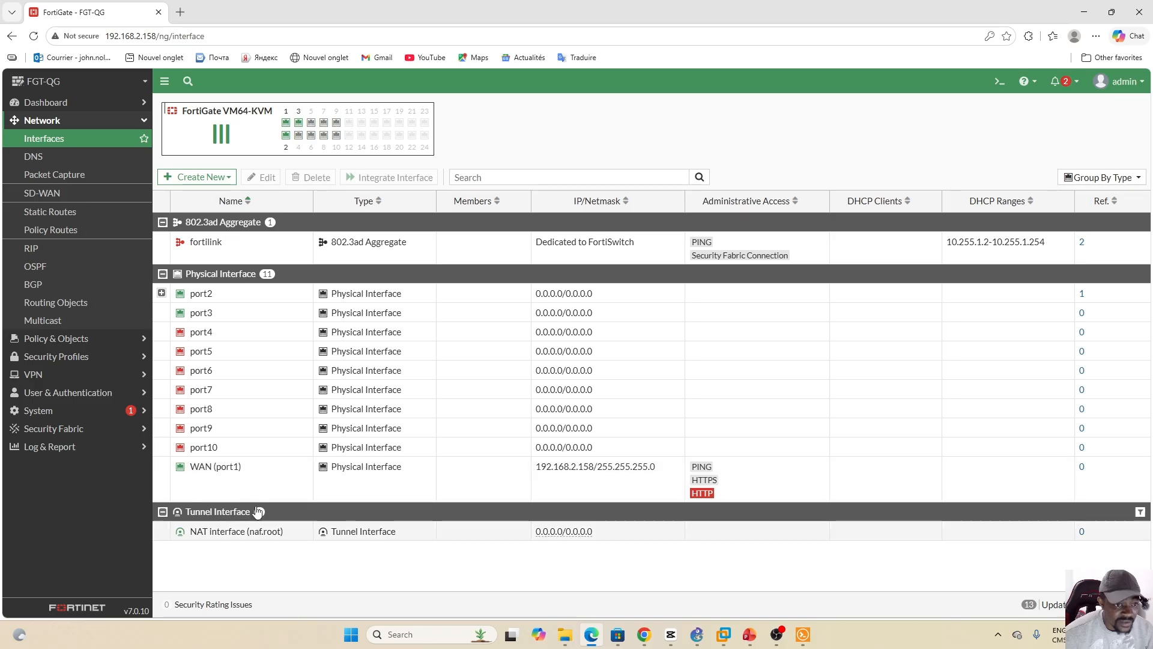
mouse_move(189, 296)
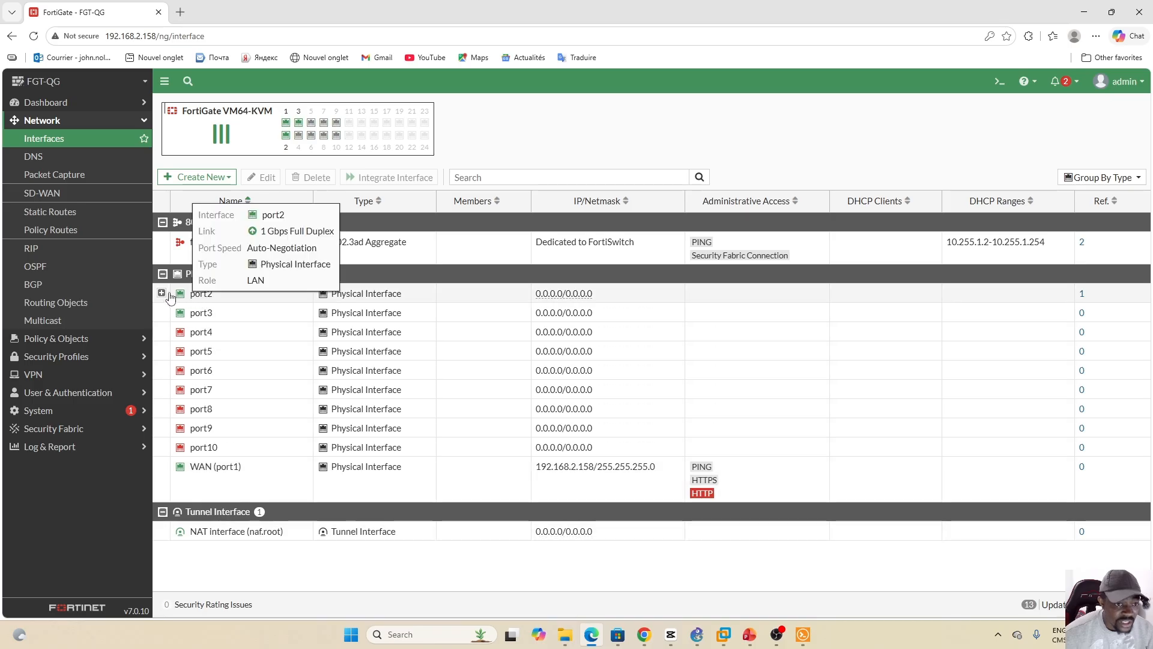
left_click(161, 294)
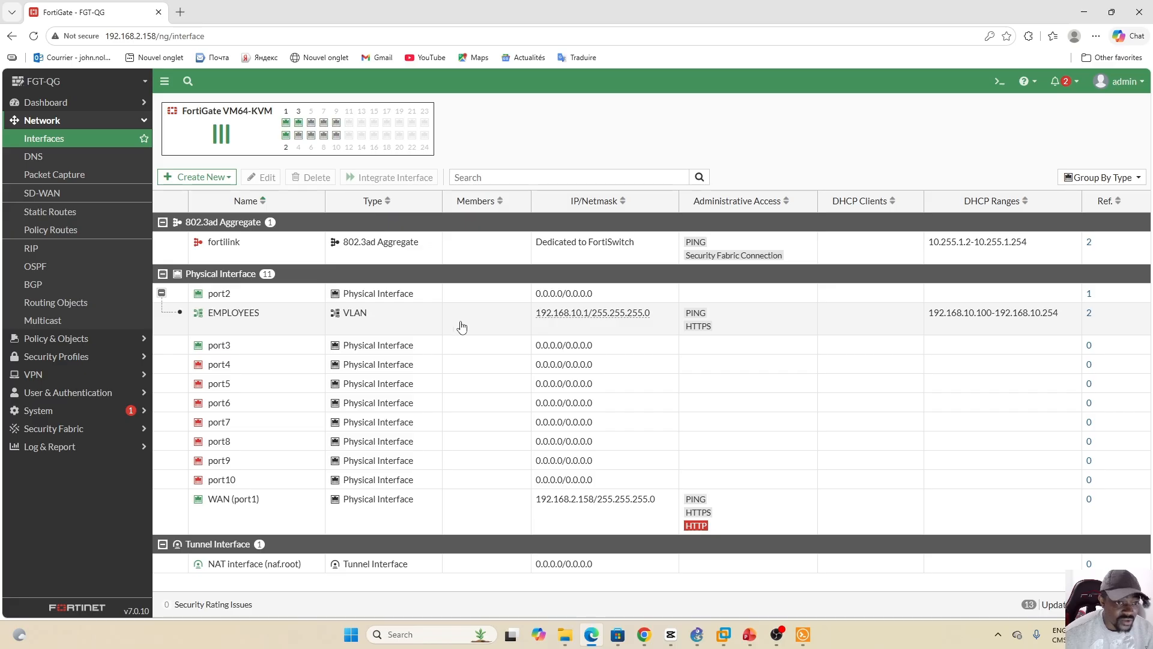
Start a new VLAN interface named VISITORS, bound to port2 with VLAN ID 20.
left_click(231, 179)
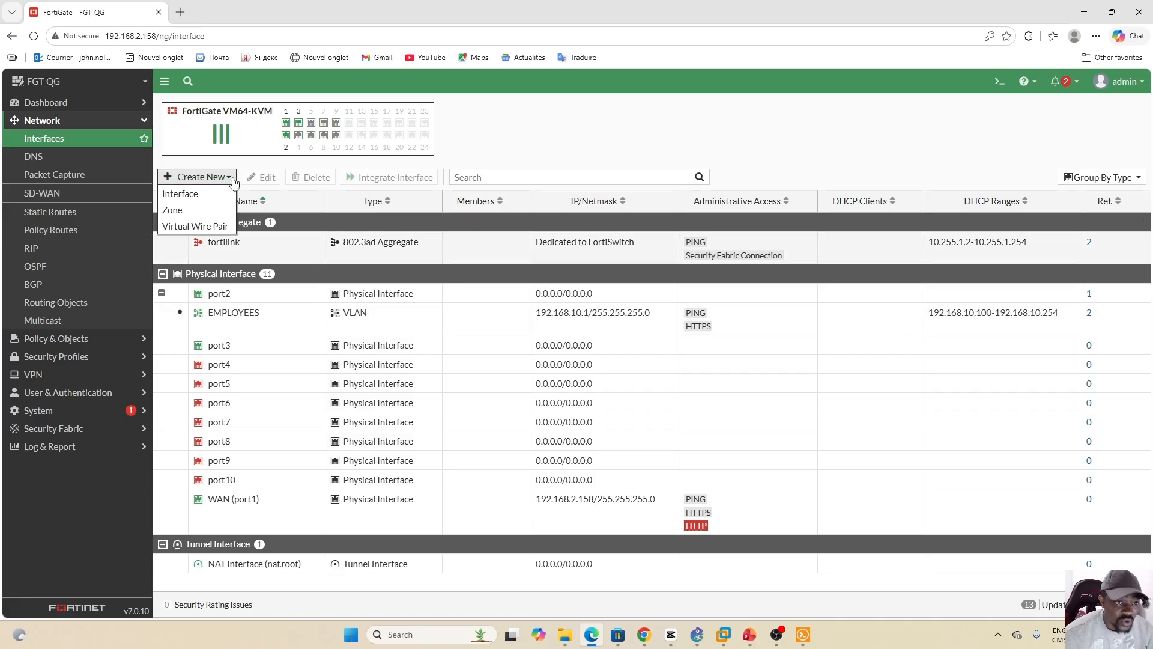
left_click(195, 194)
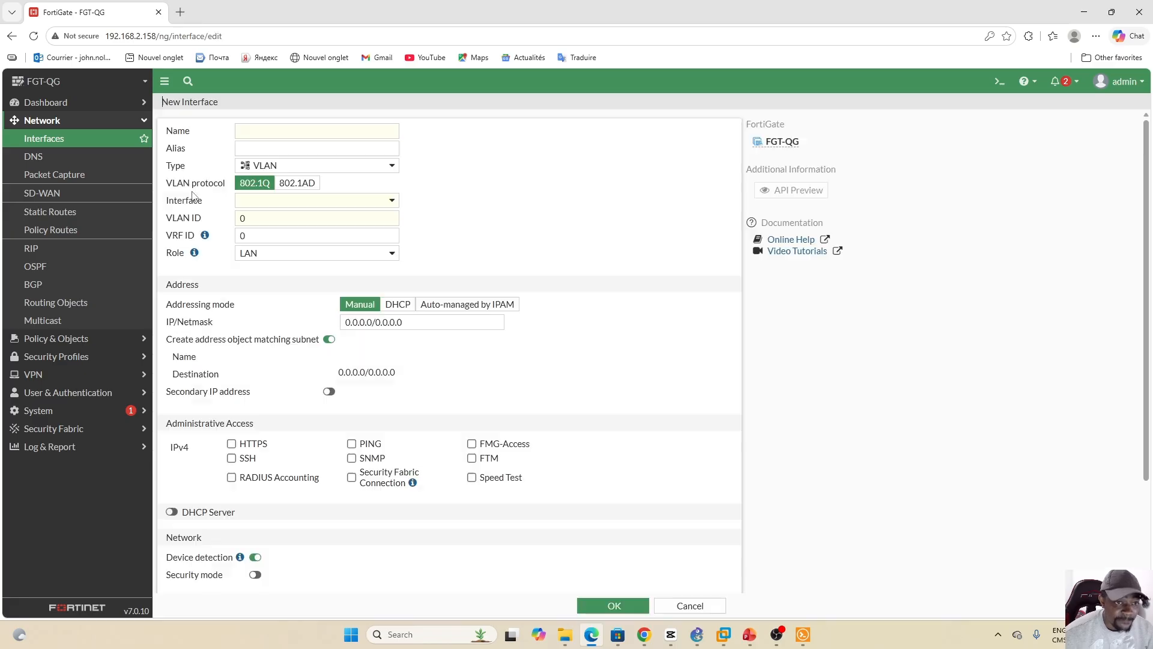
left_click(317, 130)
key("Caps_Lock")
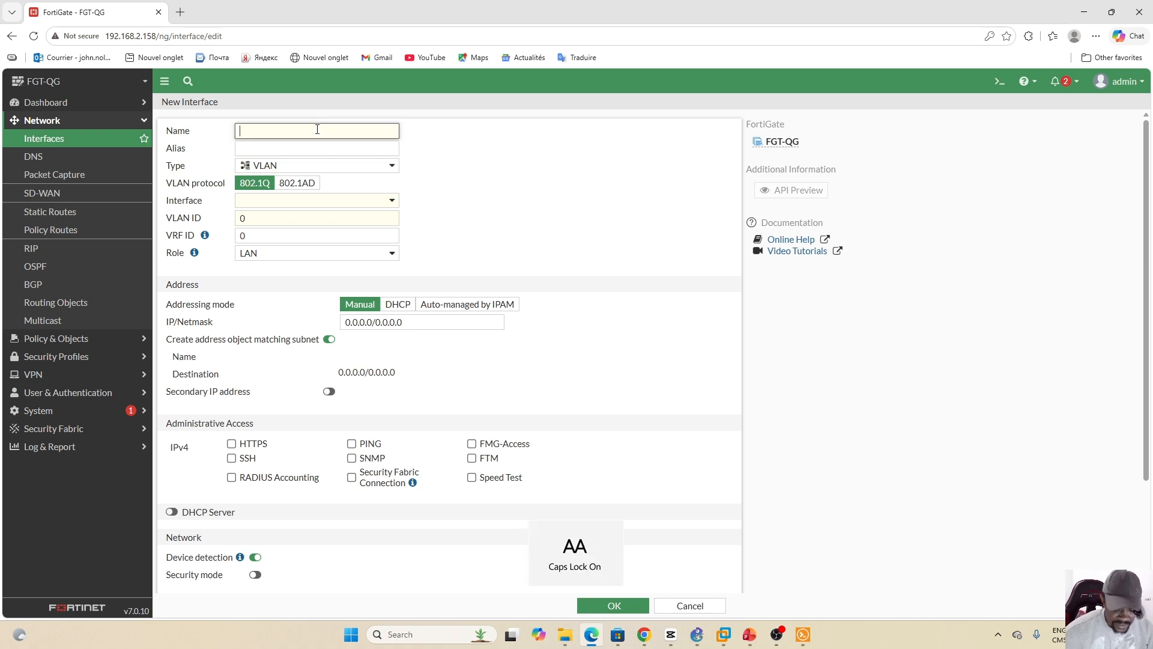
type("VISITORS")
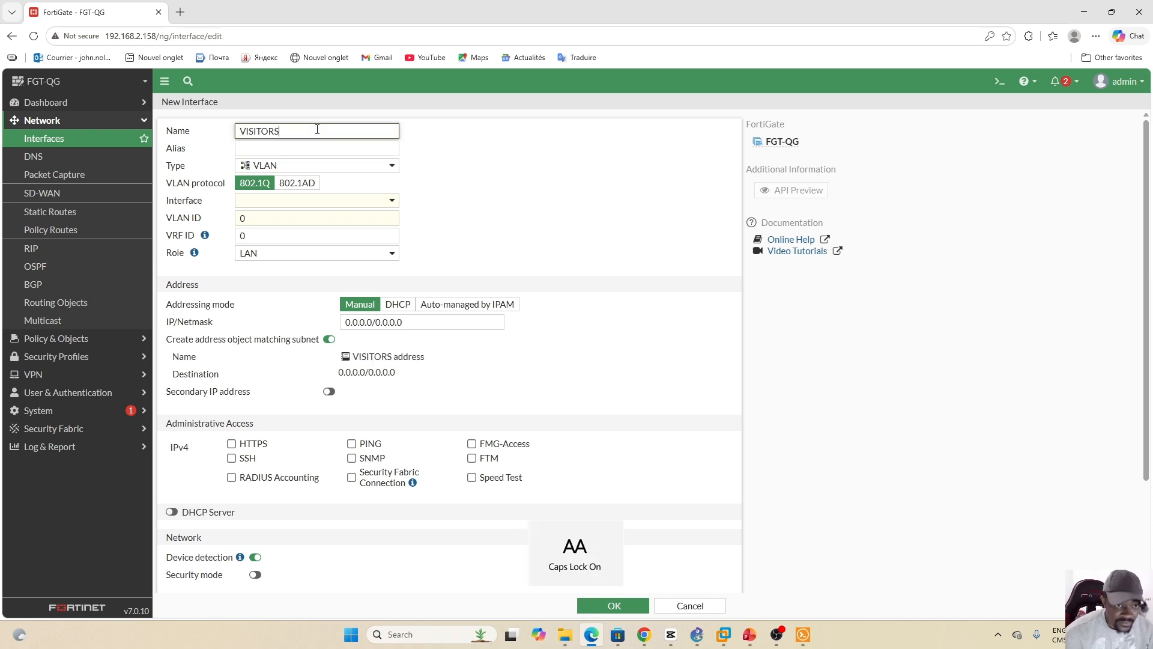
left_click(319, 200)
left_click(284, 249)
left_click(243, 219)
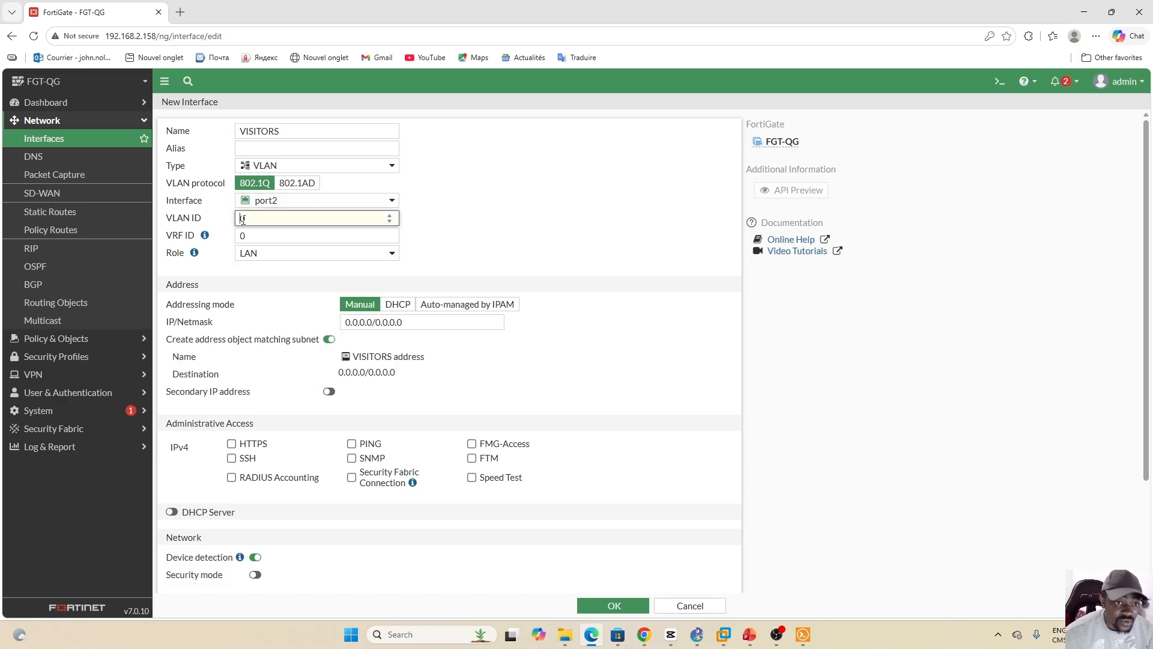
type("1")
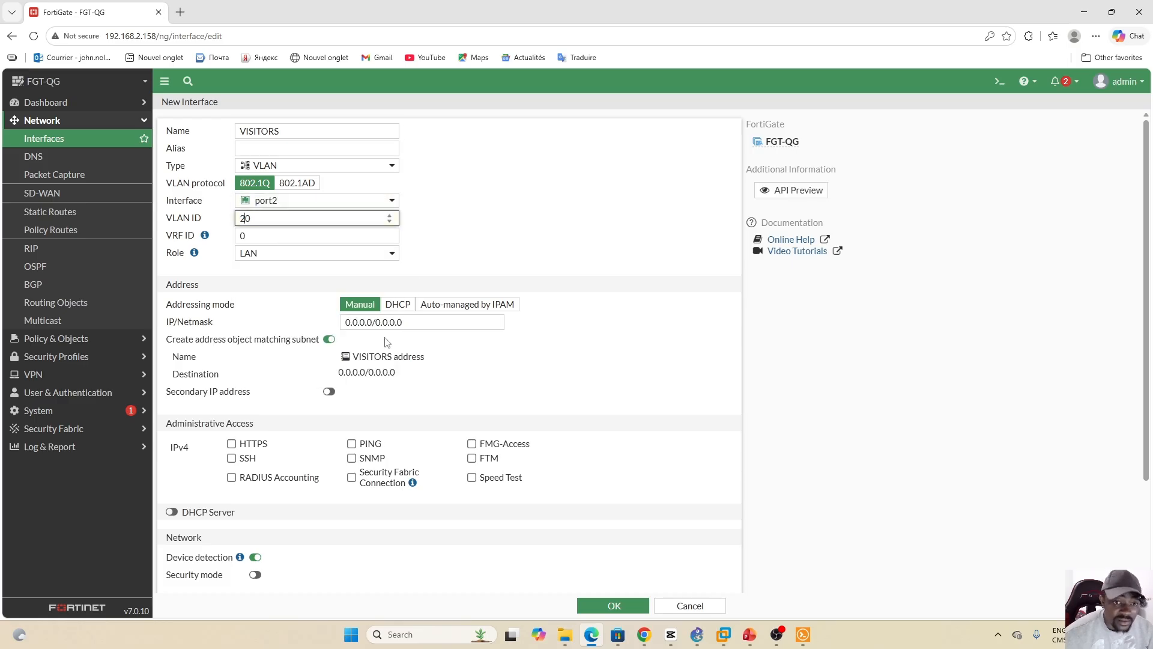
Set the VISITORS interface's IP/netmask to 192.168.20.1/24 and allow HTTPS and PING administrative access.
left_click_drag(401, 323, 325, 337)
type("192")
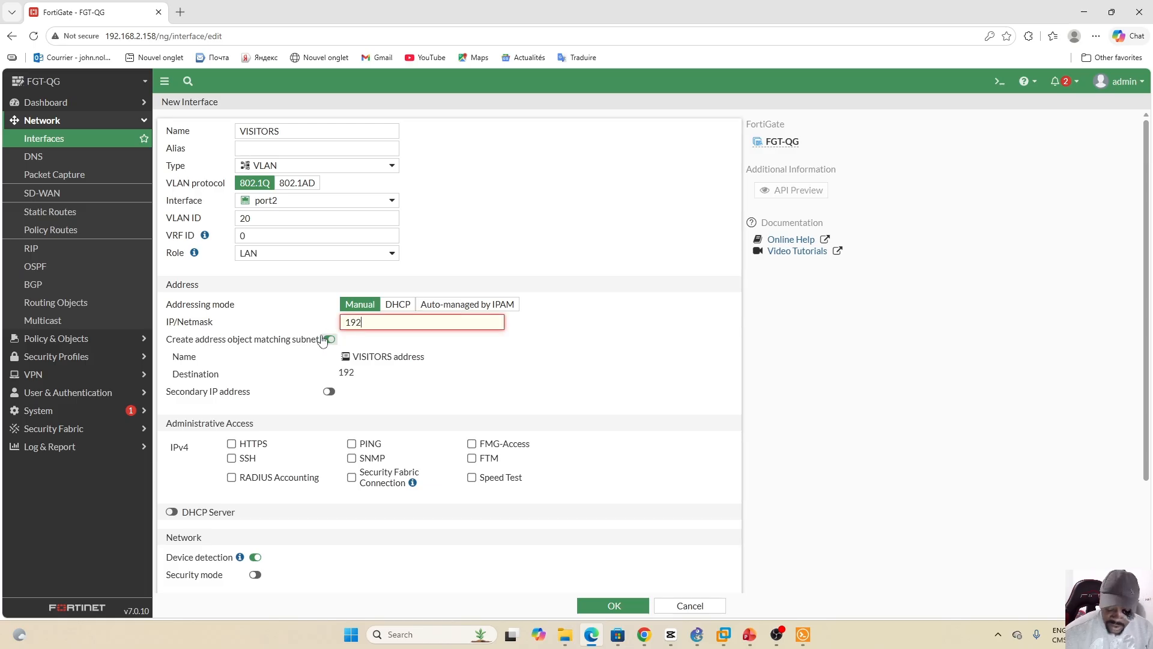
type(".168.")
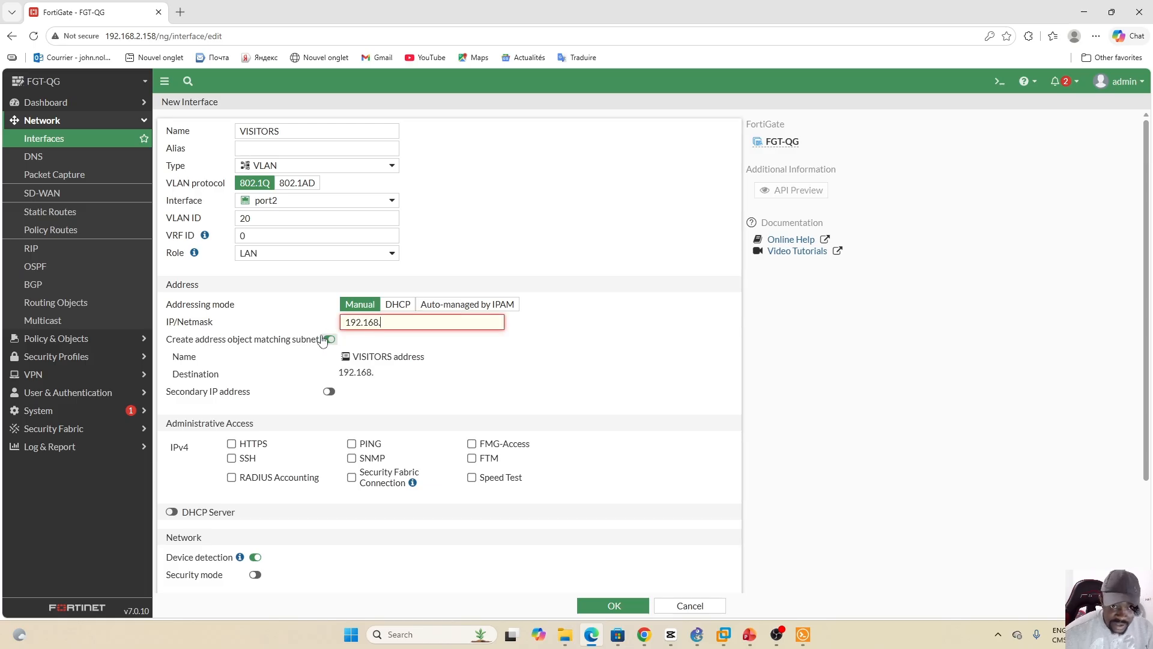
type("20.1")
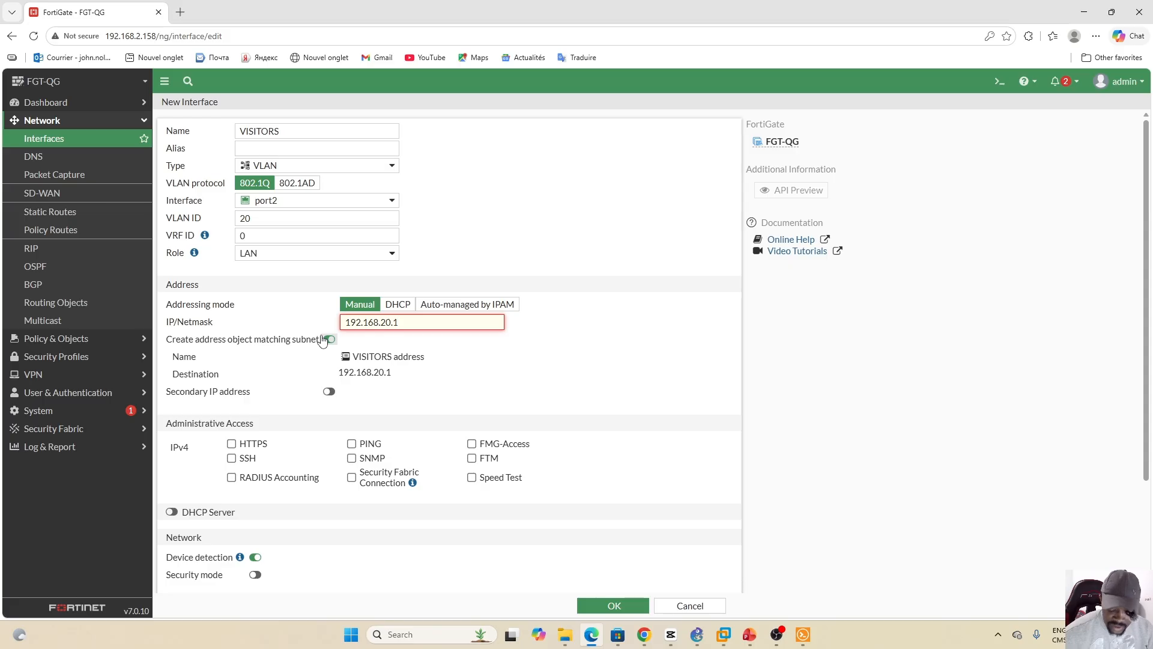
type("/24")
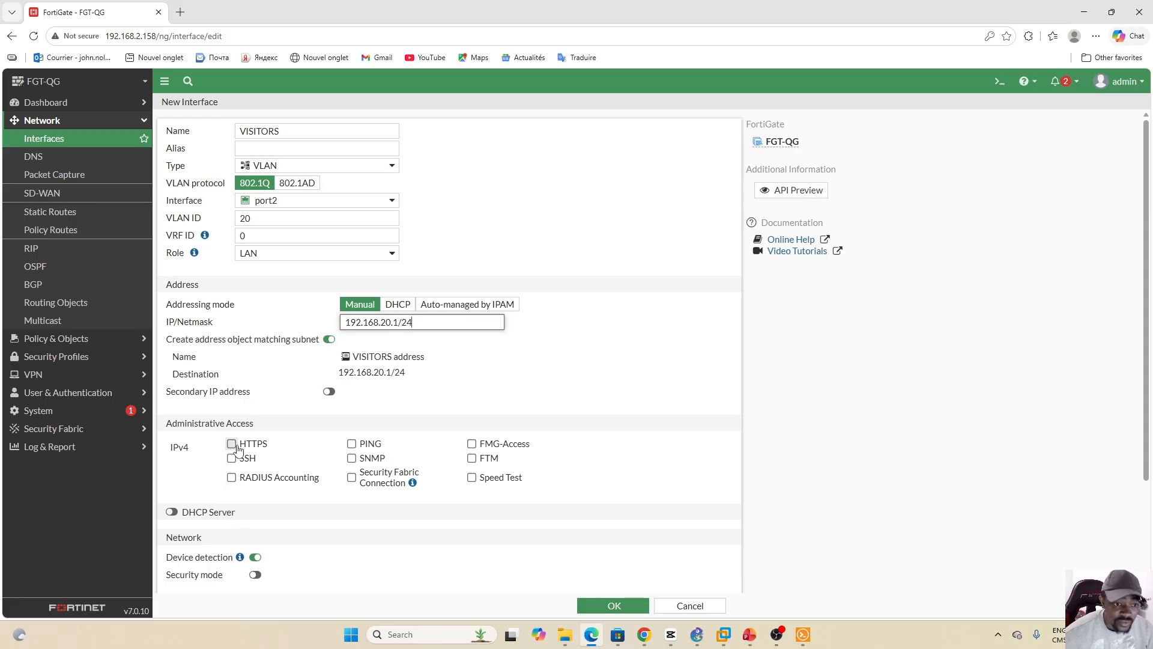
left_click(232, 444)
left_click(352, 443)
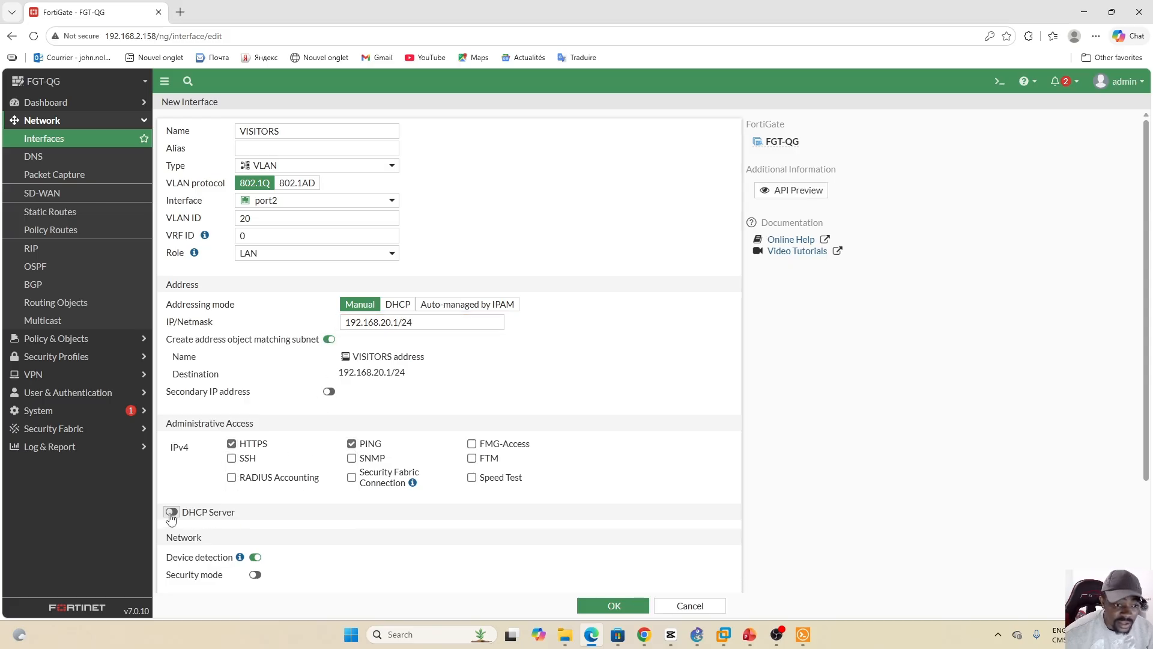
Enable the VISITORS DHCP server with the range 192.168.20.100-192.168.20.254 and save the interface, checking it under port2.
left_click(171, 512)
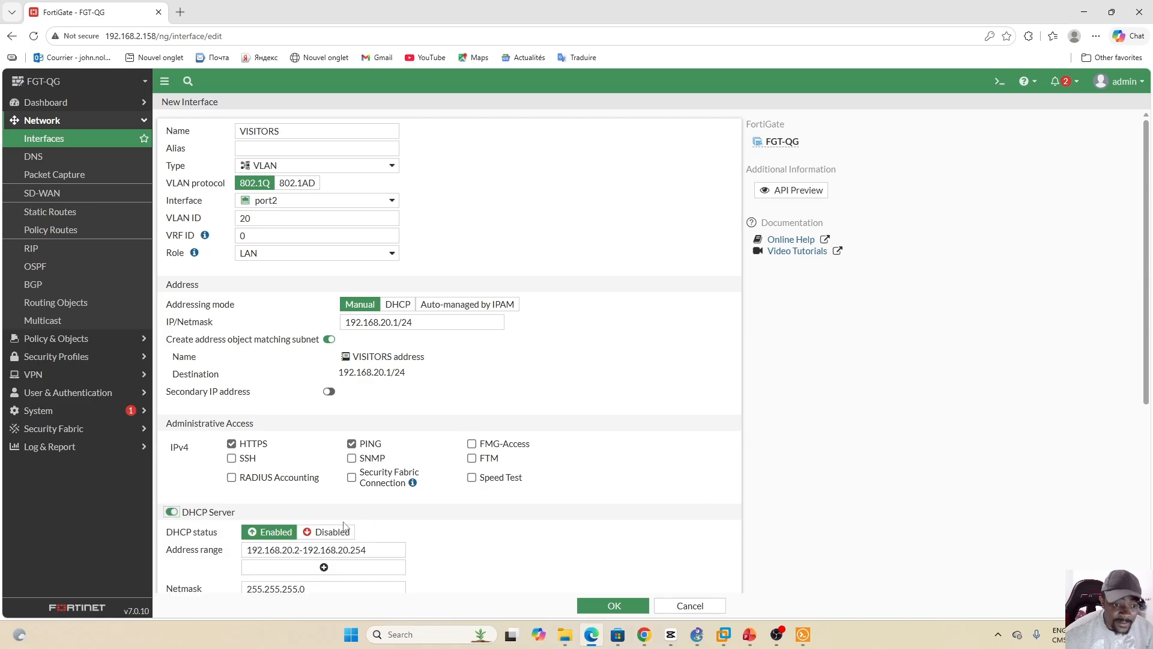
left_click(297, 550)
key("BackSpace")
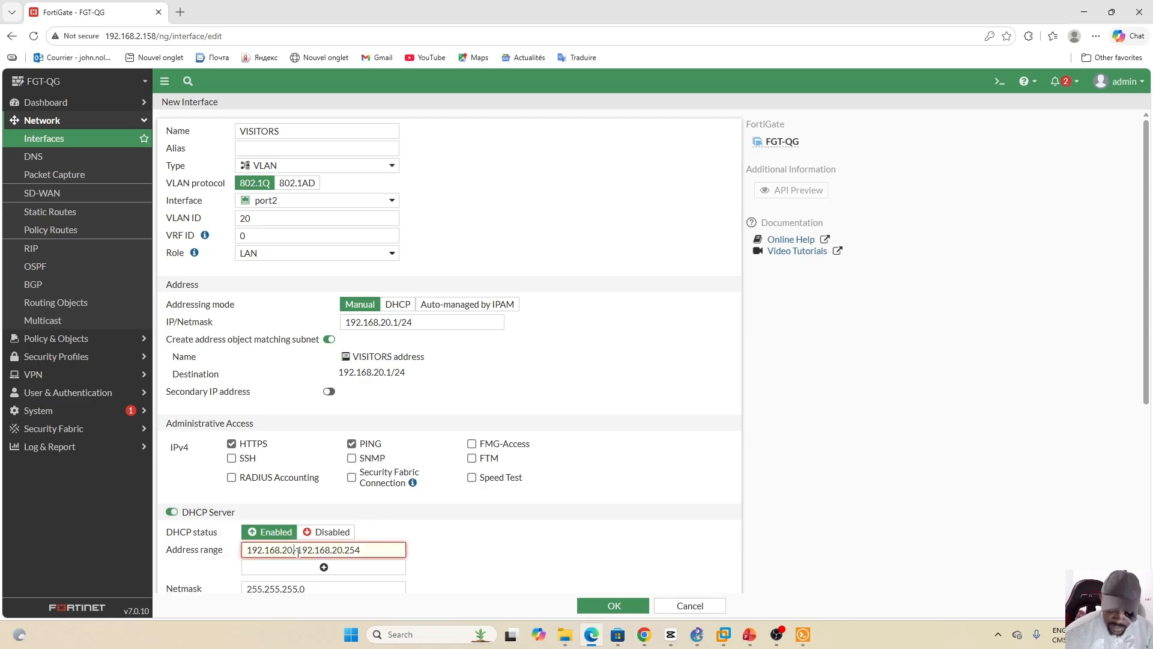
type("100")
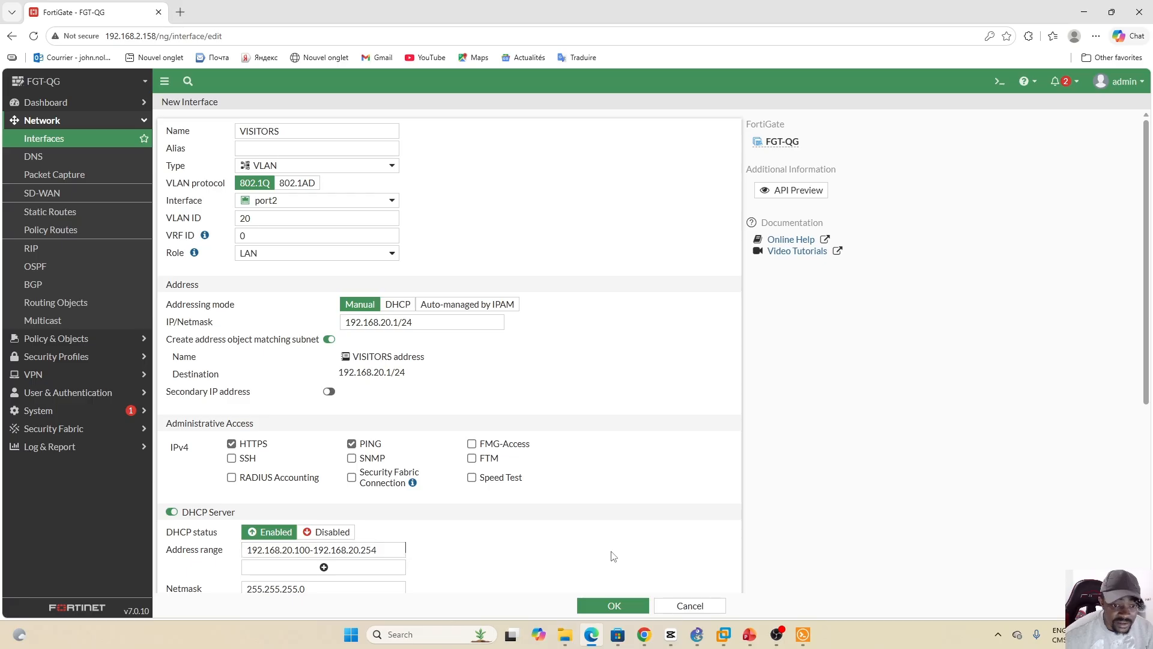
left_click(614, 606)
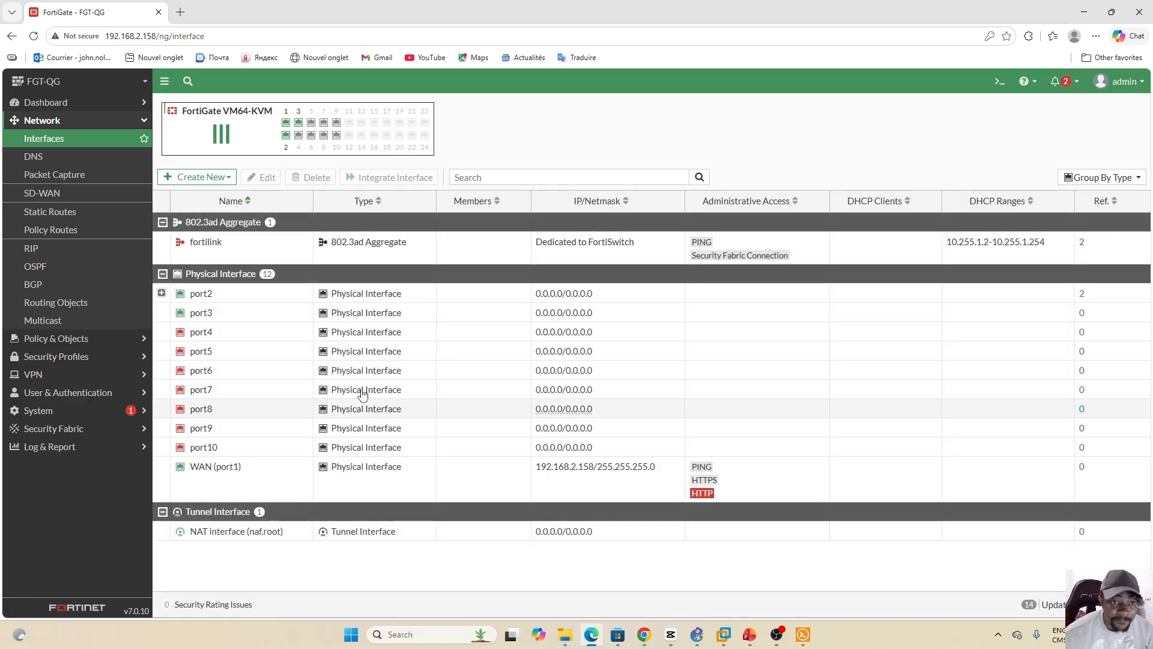
left_click(161, 294)
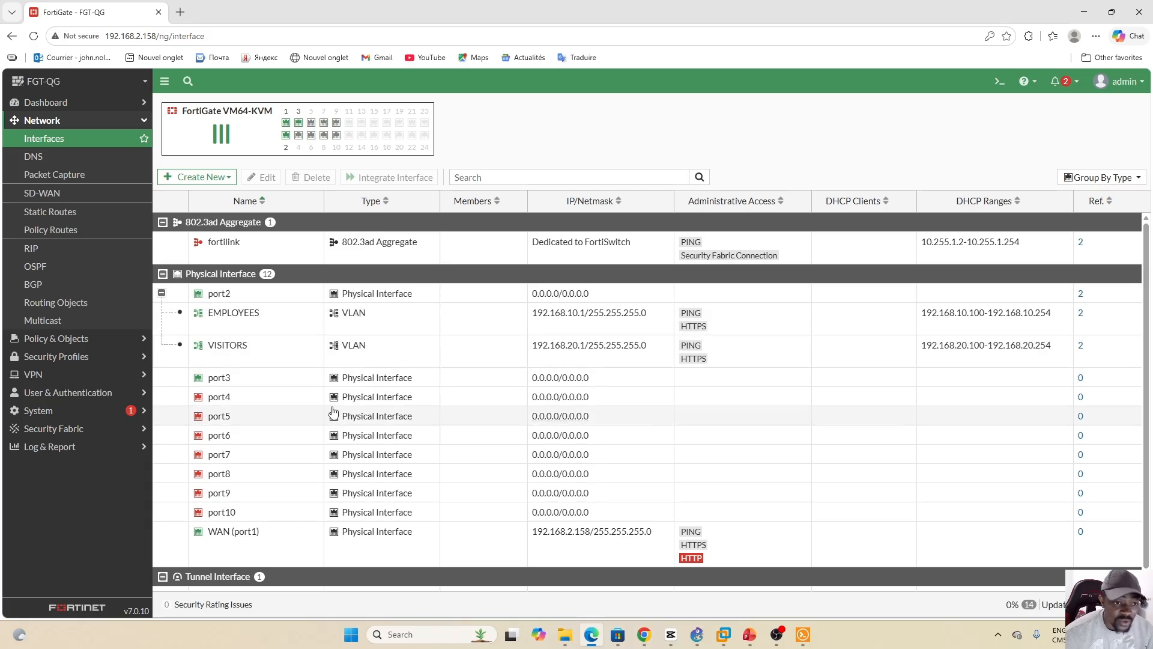
Start a new VLAN interface named SERVERS, bound to port3 with VLAN ID 30.
left_click(228, 179)
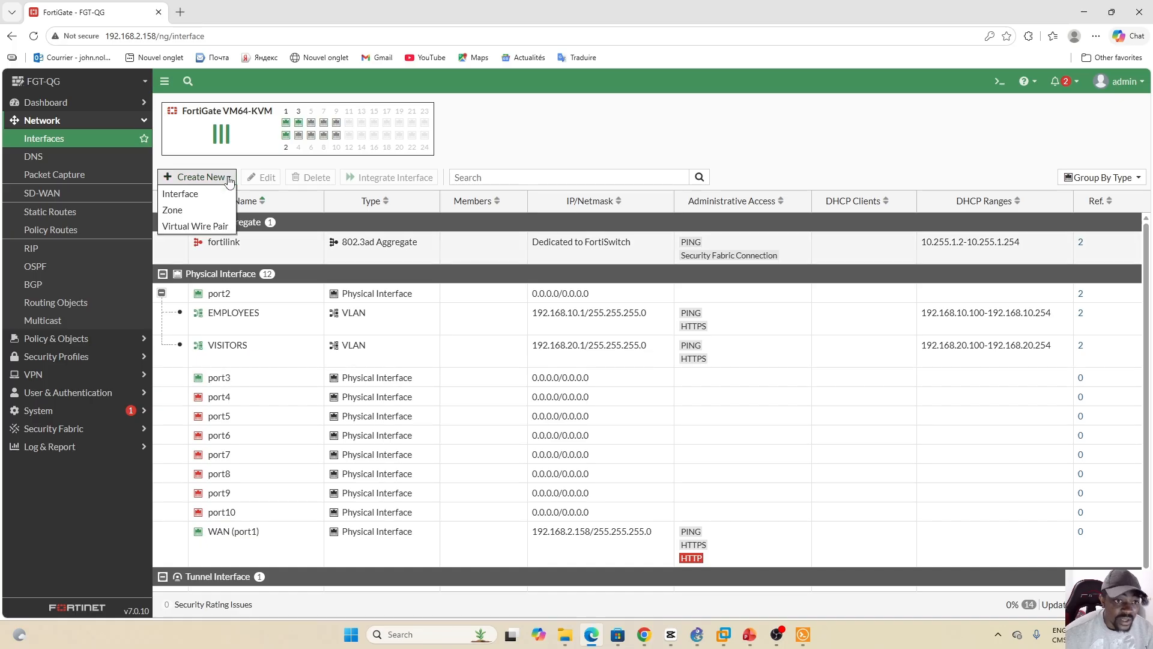
left_click(181, 194)
left_click(335, 129)
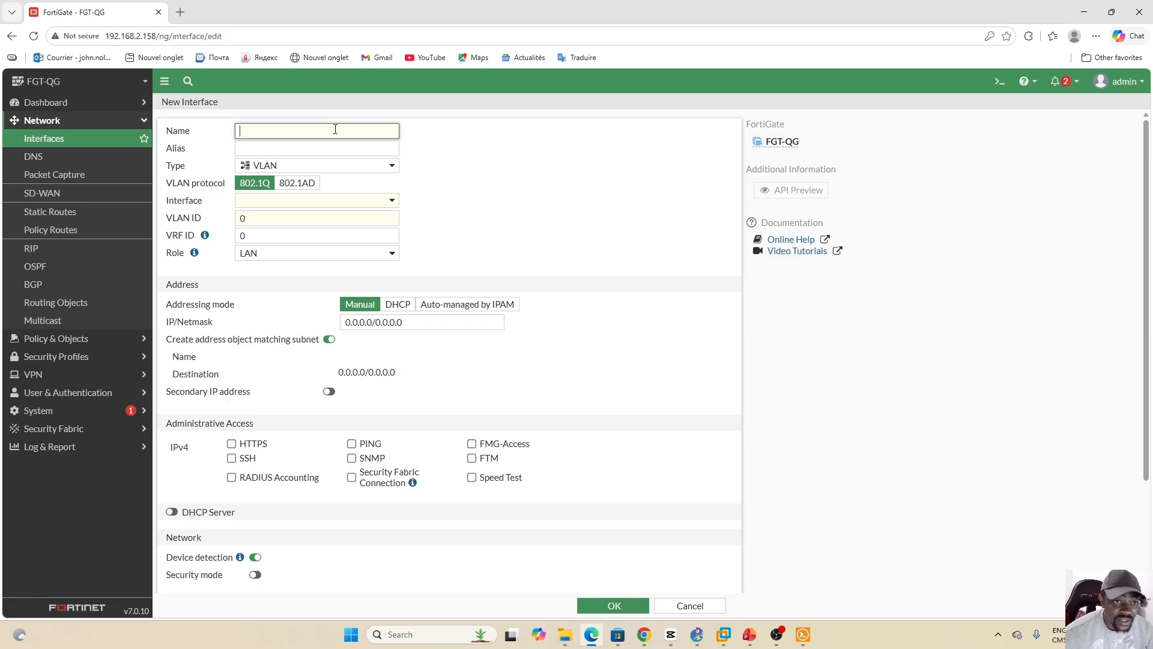
type("SERVERS")
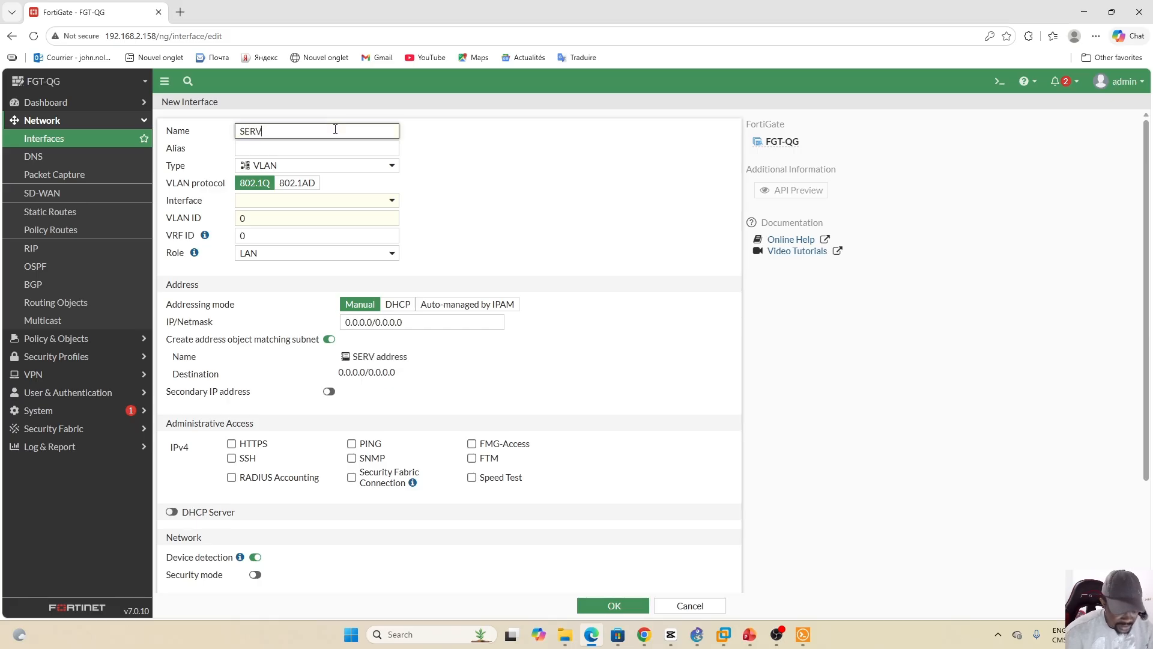
left_click(379, 200)
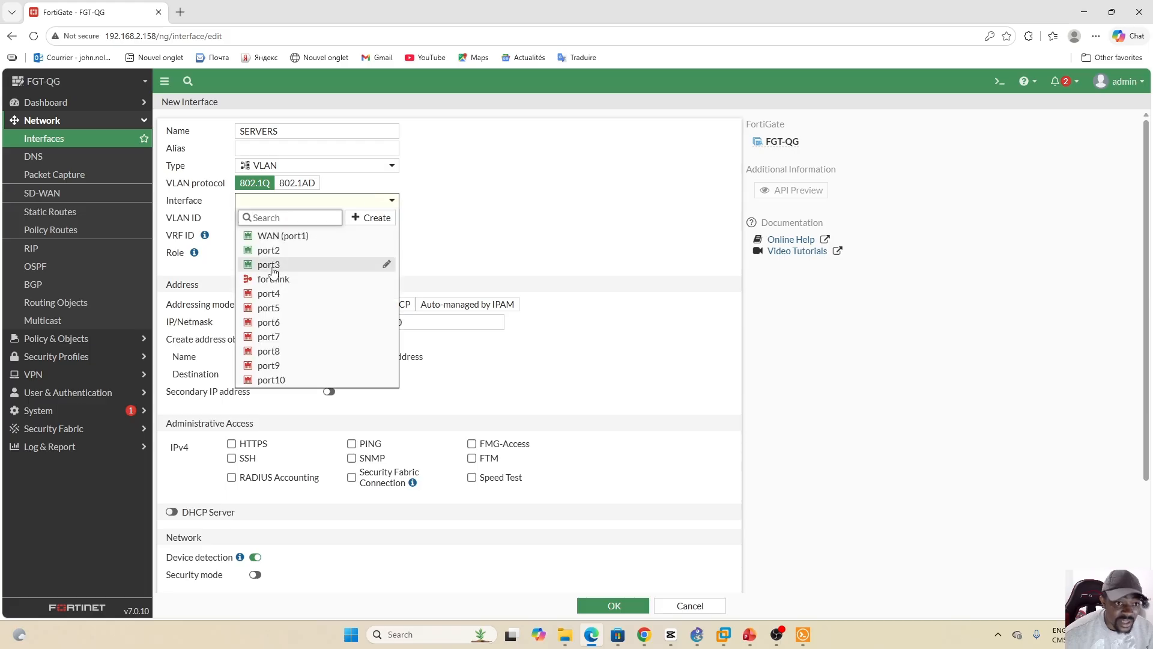
left_click(271, 264)
left_click(242, 218)
type("30")
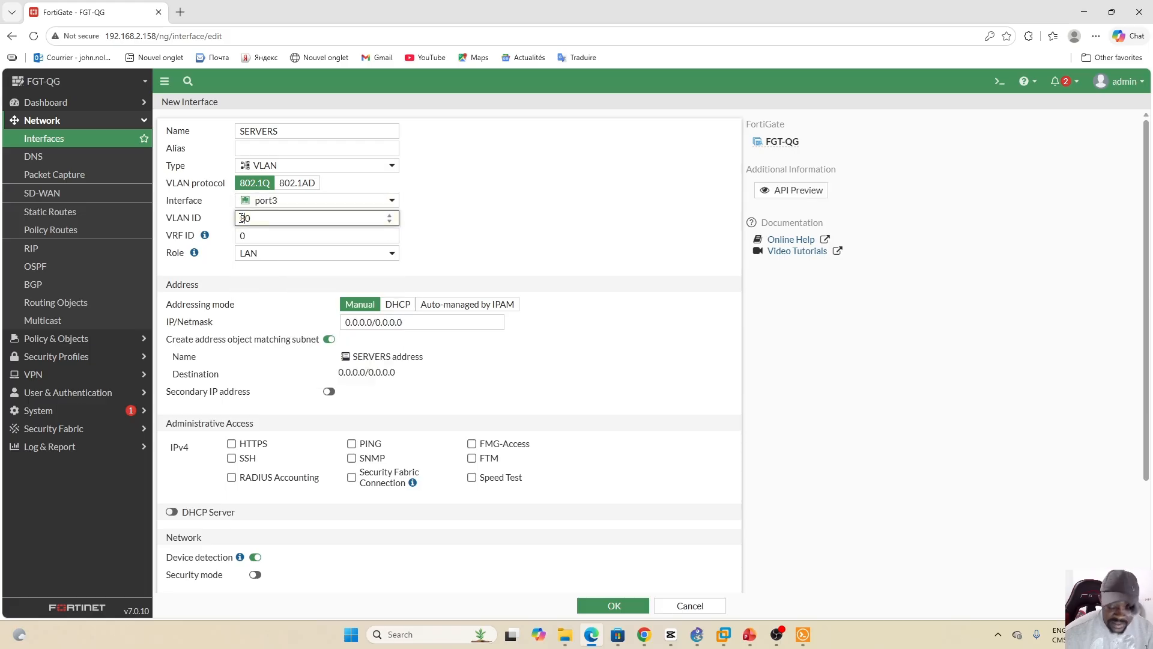
Set the SERVERS interface's IP/netmask to 192.168.30.1/24 and allow HTTPS and PING administrative access.
triple_click(404, 323)
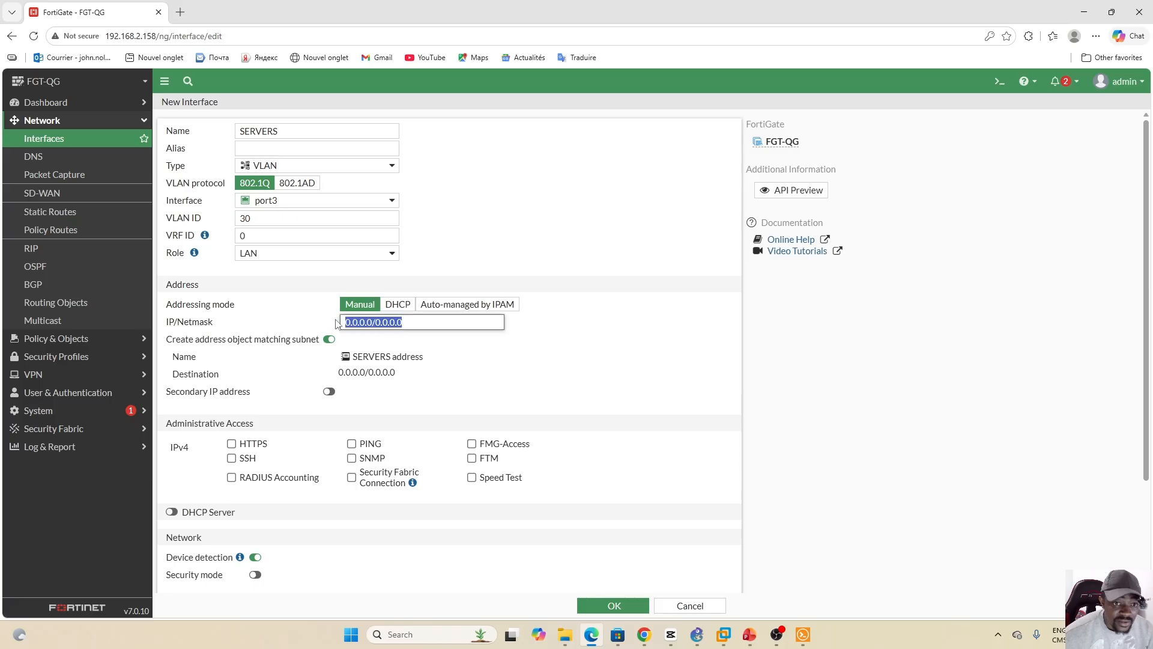
type("192.168.30.1")
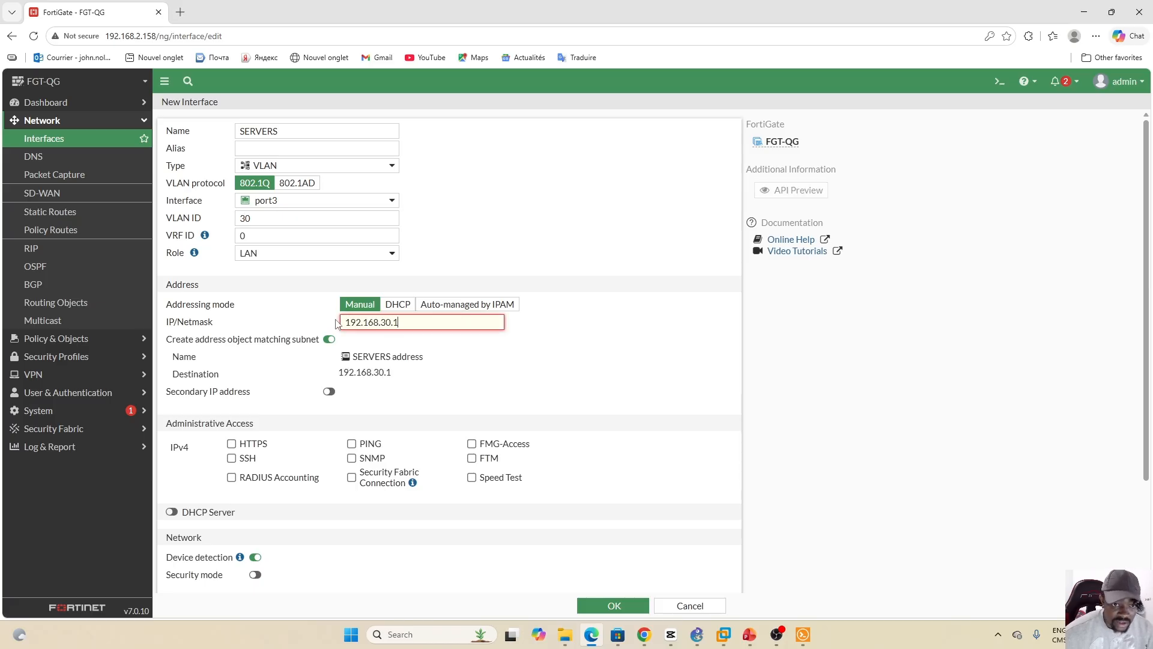
type("/24")
left_click(231, 443)
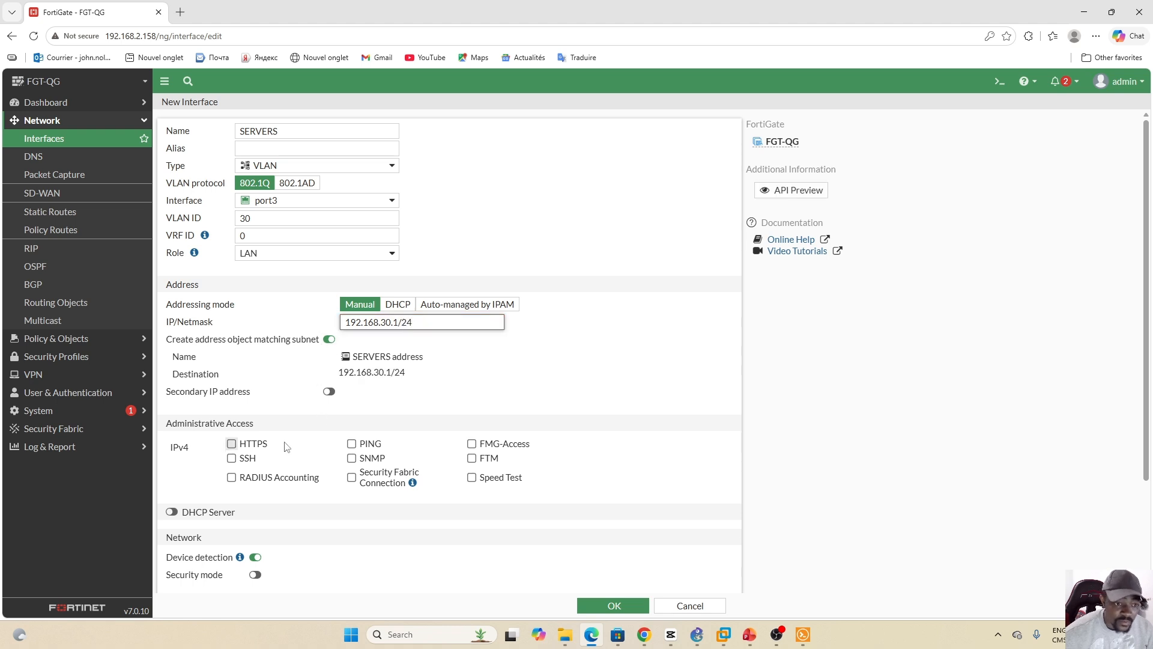
left_click(352, 443)
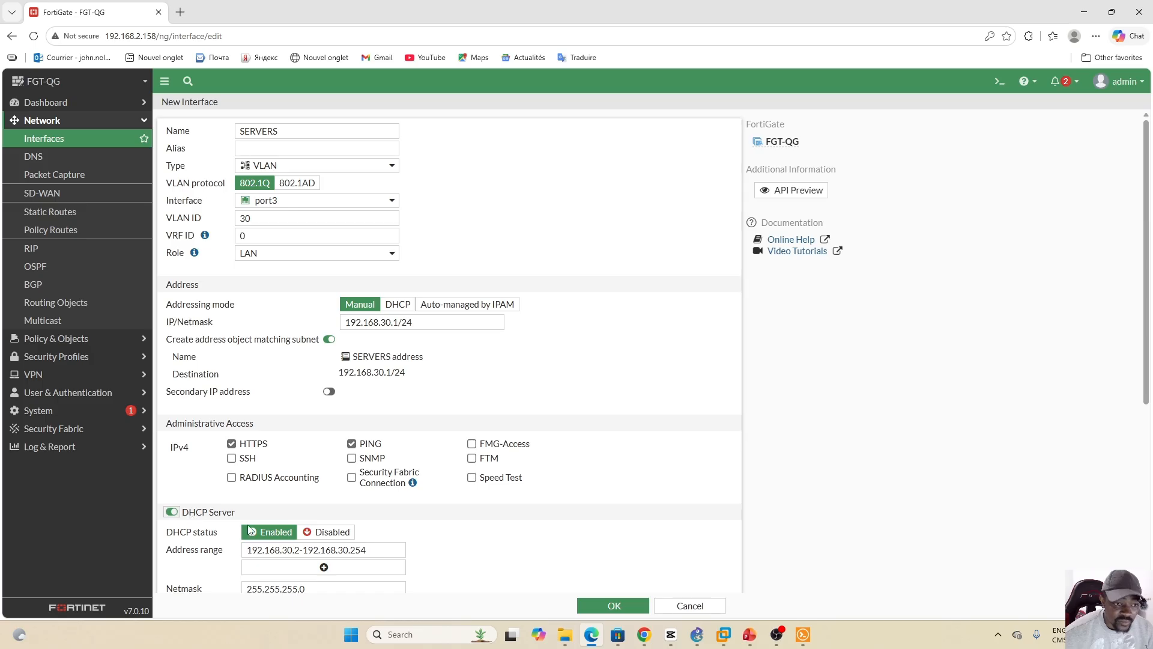
Enable the SERVERS DHCP server with the range 192.168.30.100-192.168.30.254 and save the interface.
left_click(299, 553)
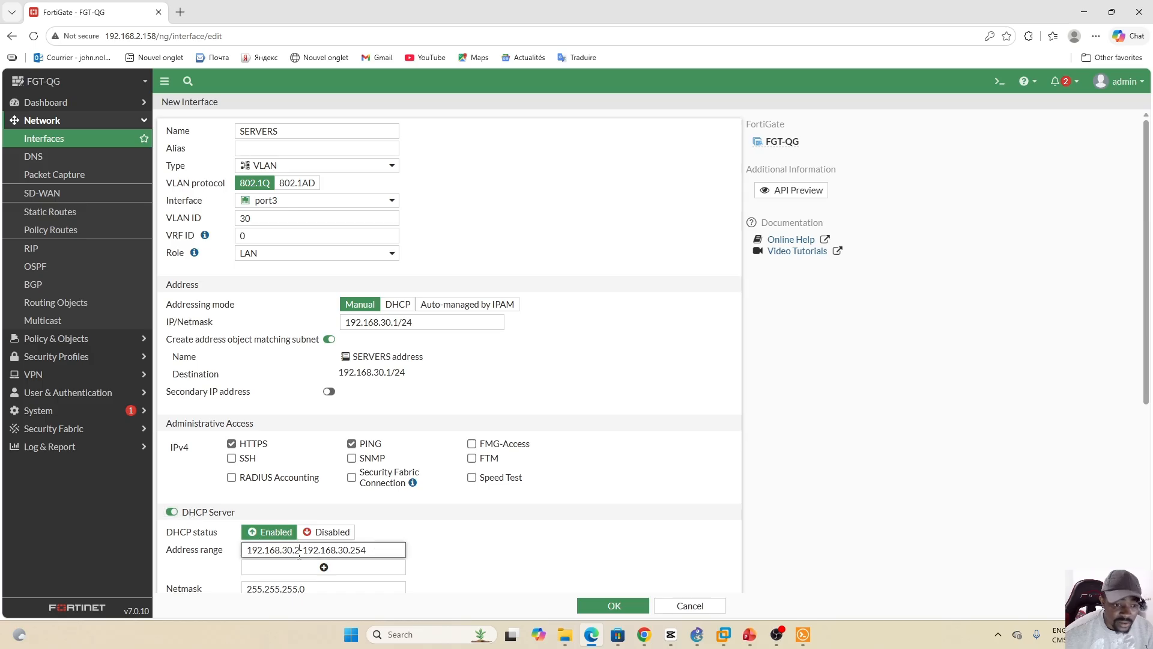
key("BackSpace")
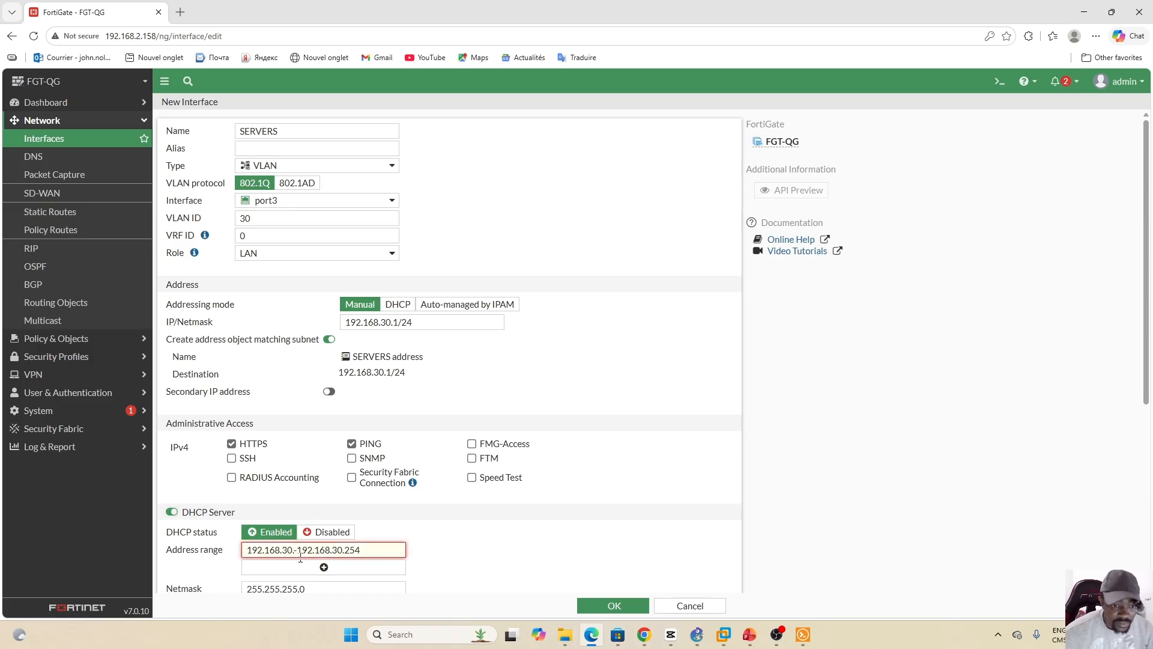
type("100")
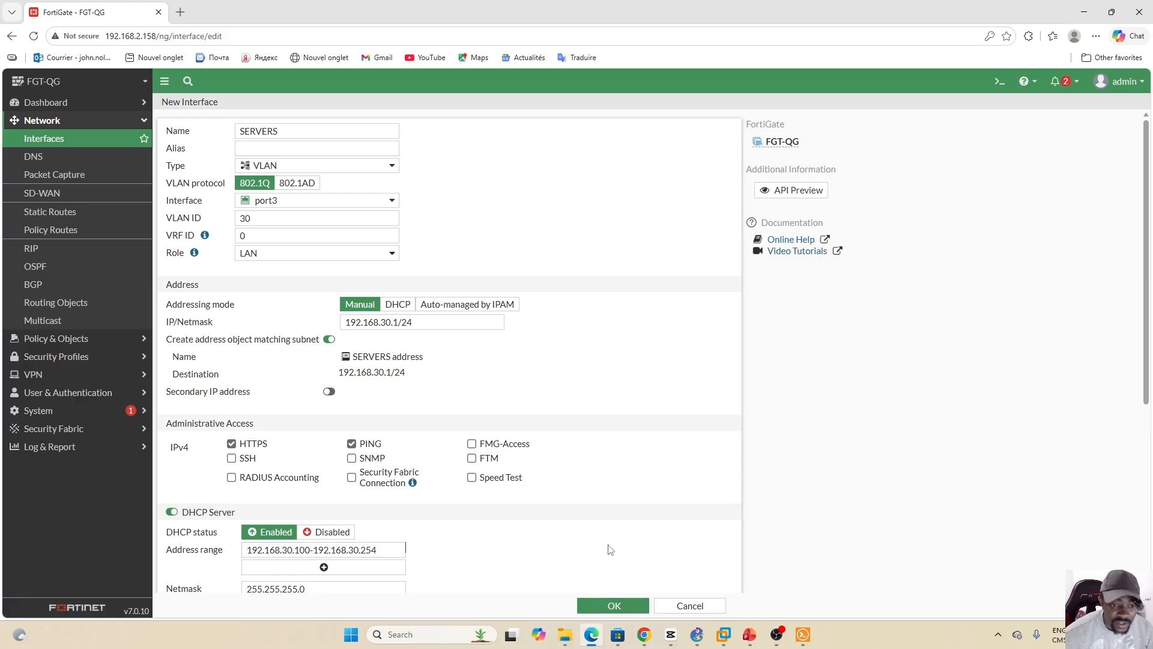
left_click(612, 605)
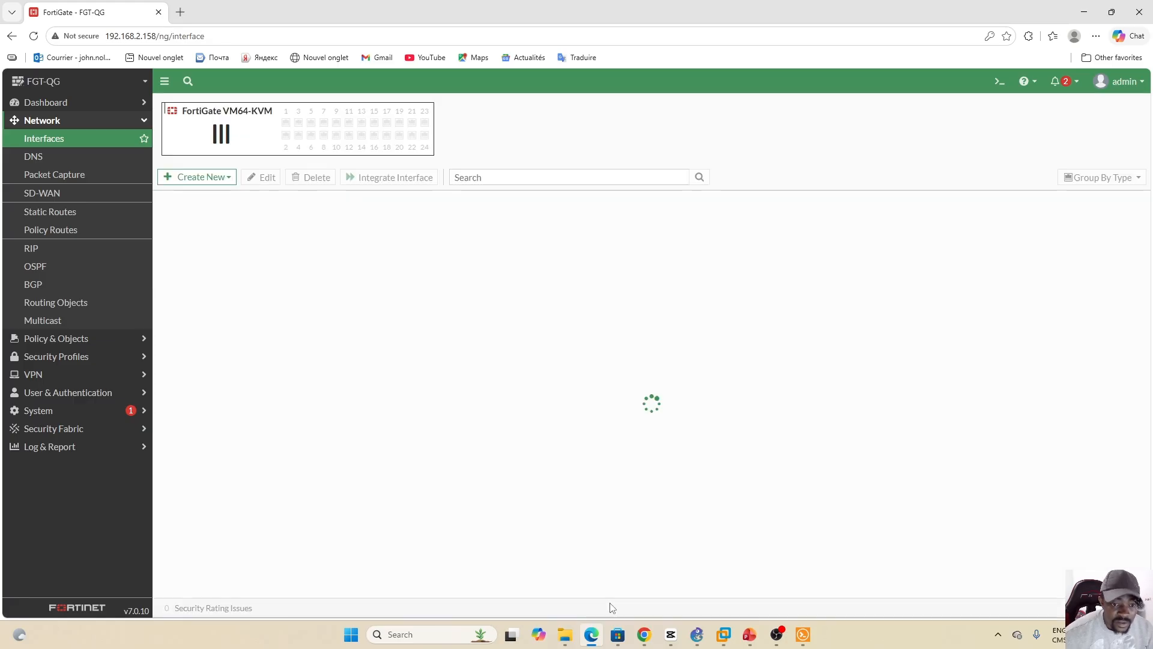
Start a new VLAN interface named VOIP, bound to port3 with VLAN ID 40.
left_click(198, 176)
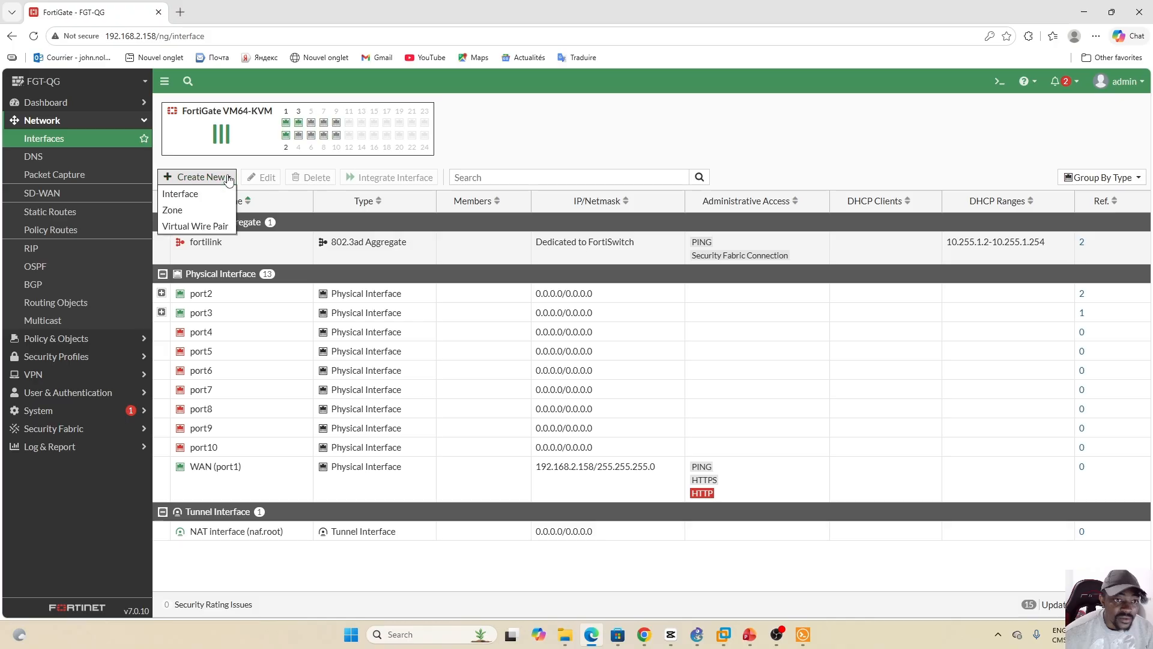
left_click(184, 195)
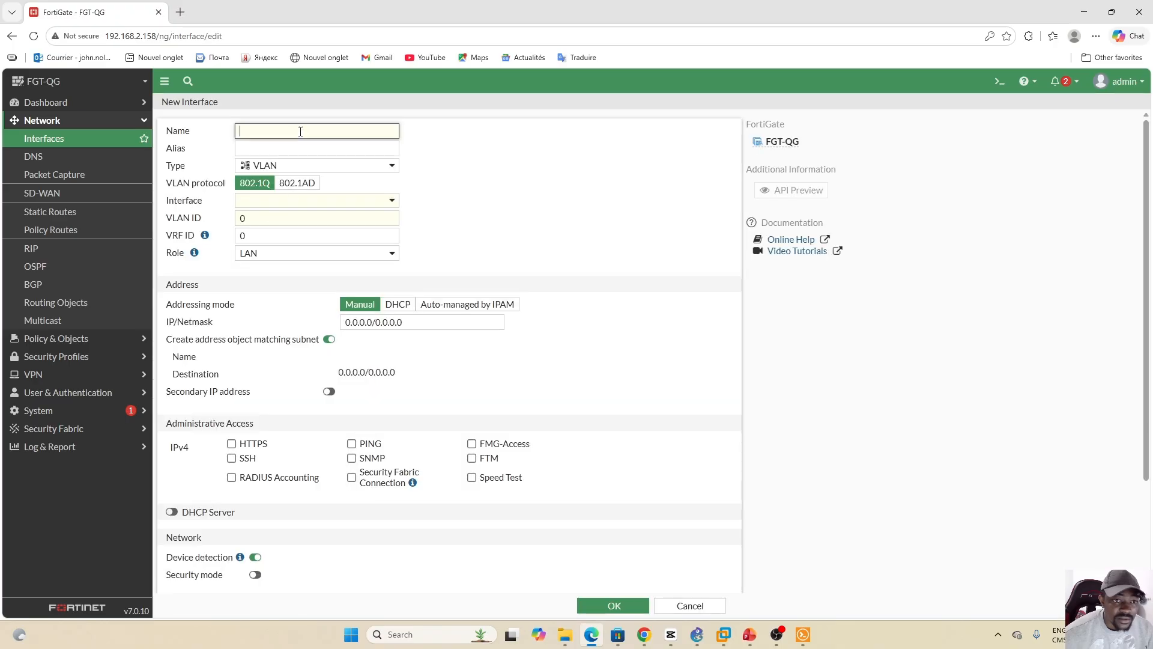
type("VOIP")
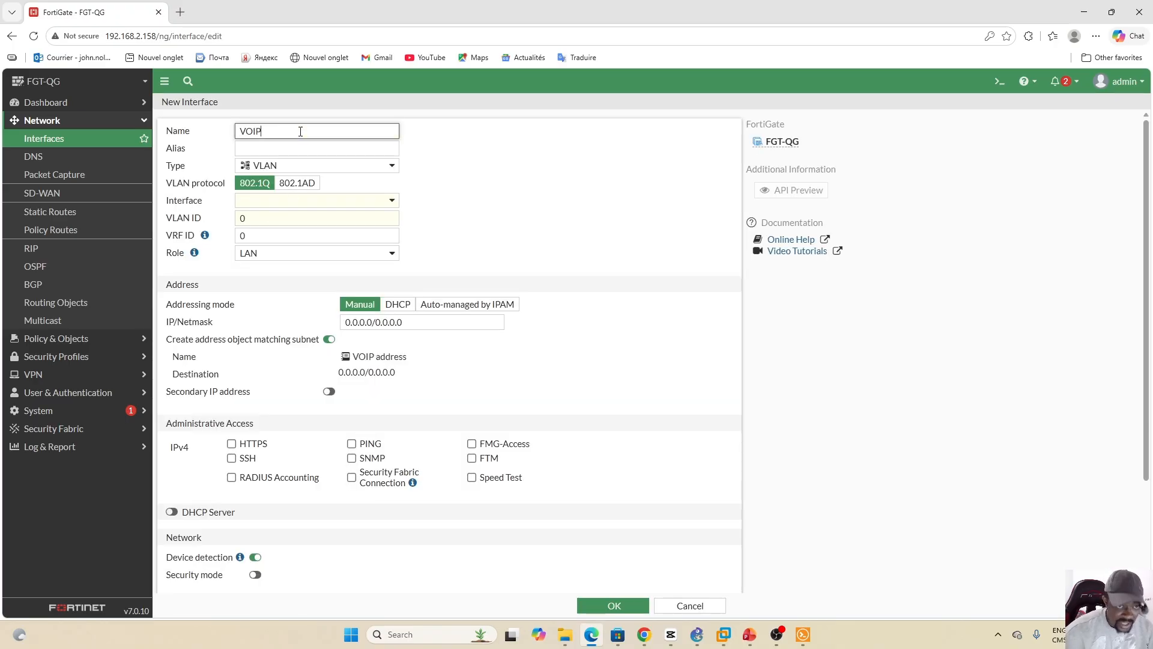
left_click(351, 204)
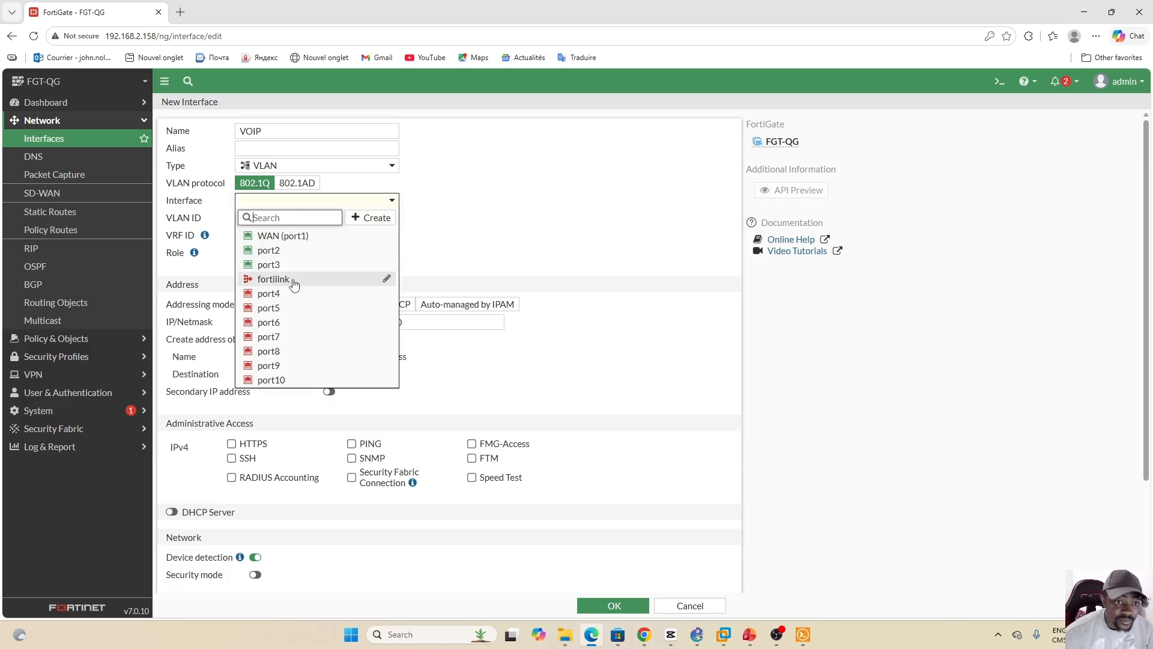
left_click(269, 267)
left_click(242, 219)
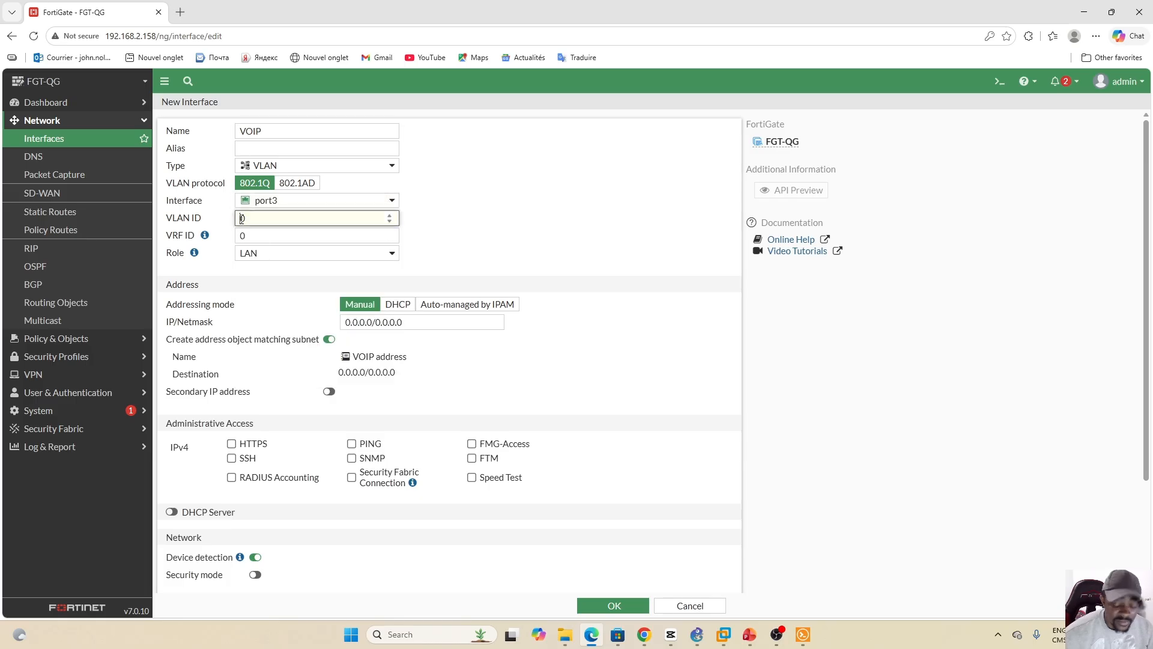
type("3")
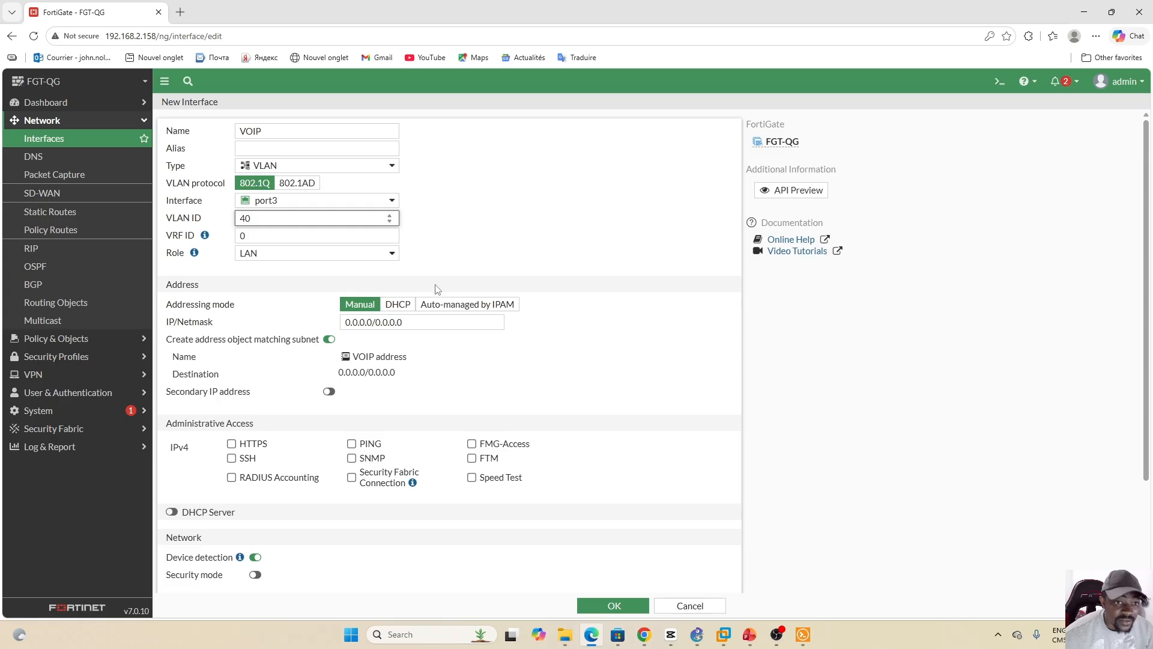
Set the VOIP interface's IP/netmask to 192.168.40.1/24 and allow HTTPS and PING administrative access.
left_click(410, 328)
type("192.168.40")
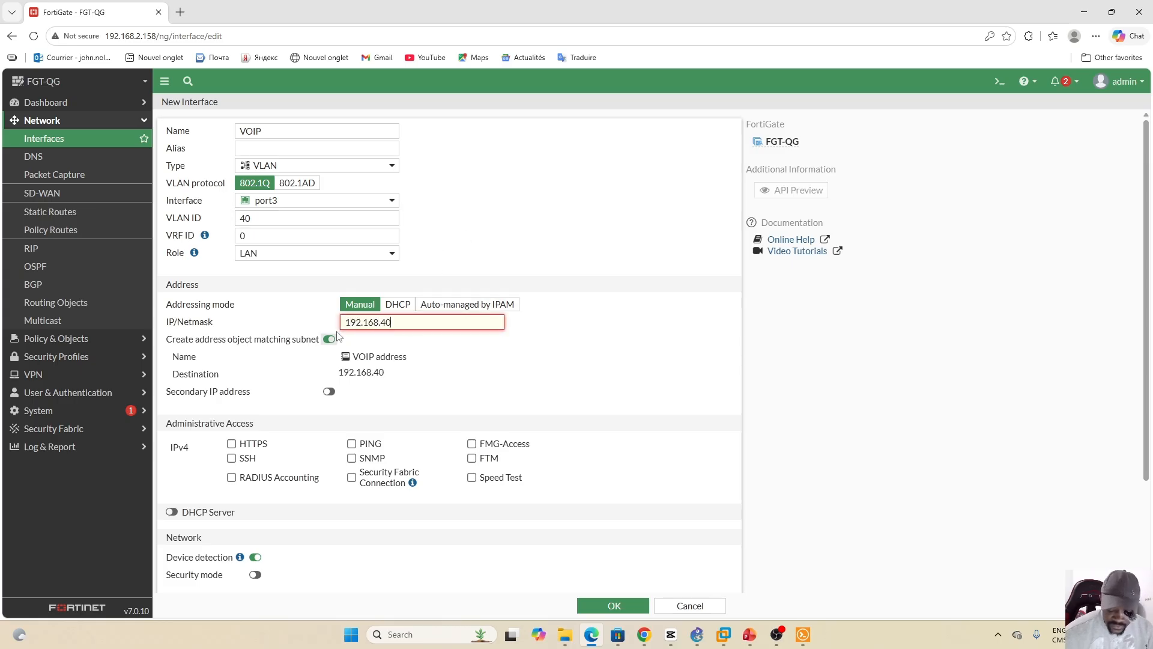
type(".1/24")
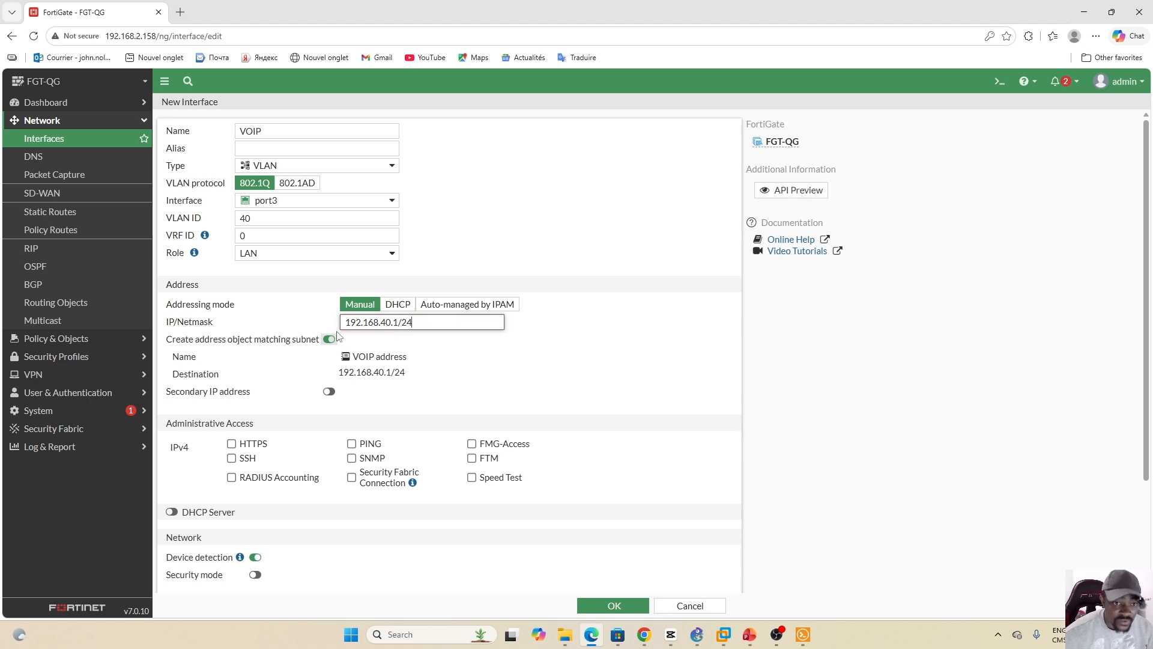
left_click(232, 445)
left_click(352, 443)
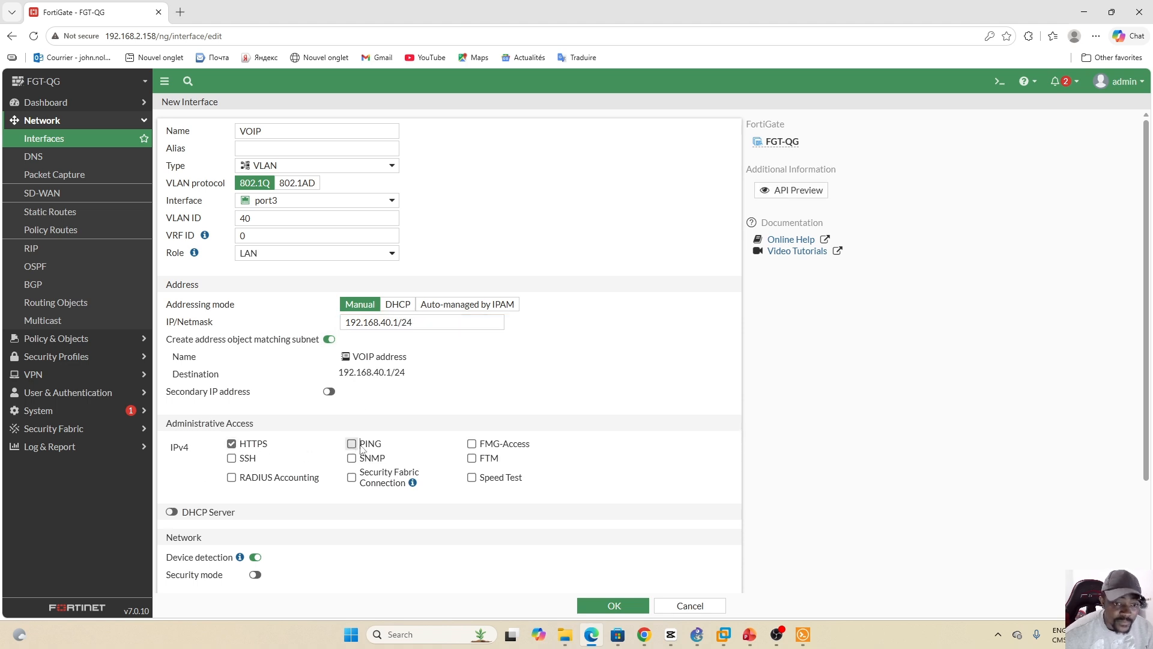
Enable the DHCP server on the VOIP interface.
left_click(171, 513)
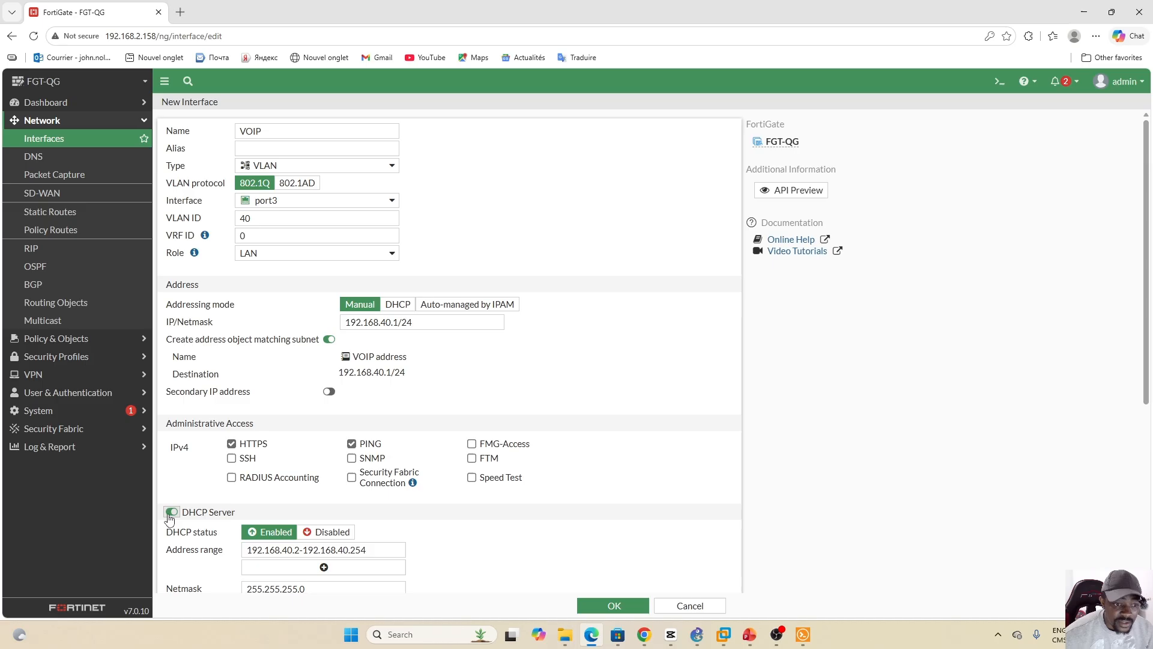
Set the VOIP interface's DHCP address range to 192.168.40.100-192.168.40.254 and save the new interface.
left_click(299, 549)
key("BackSpace")
type("1200")
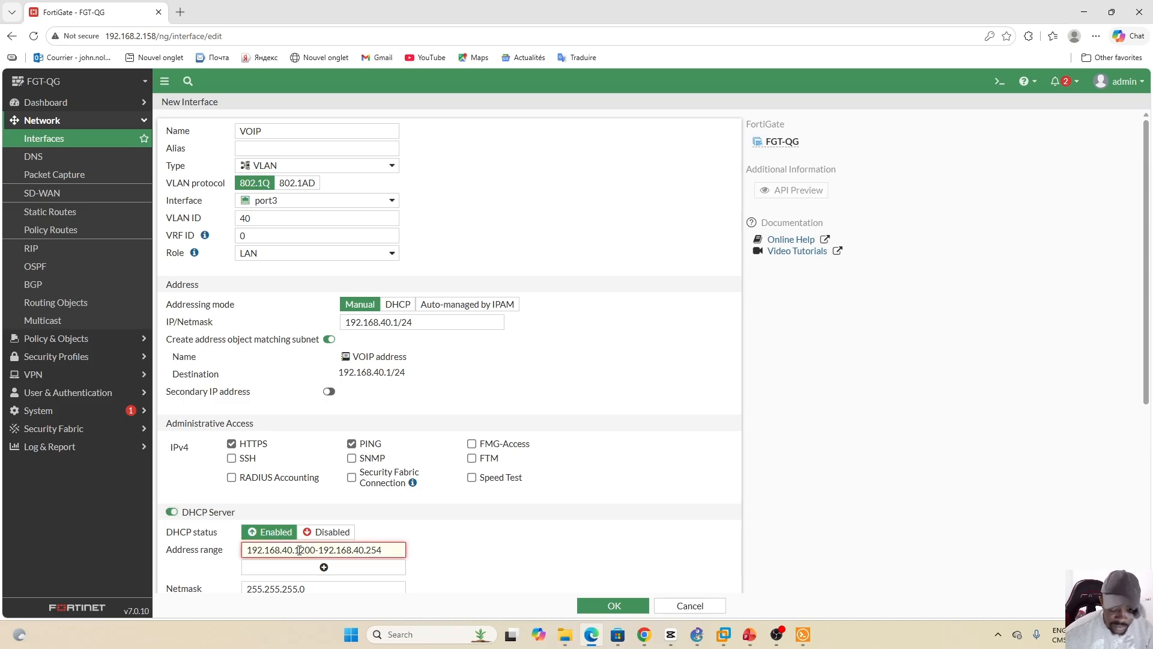
key("Delete")
left_click(647, 548)
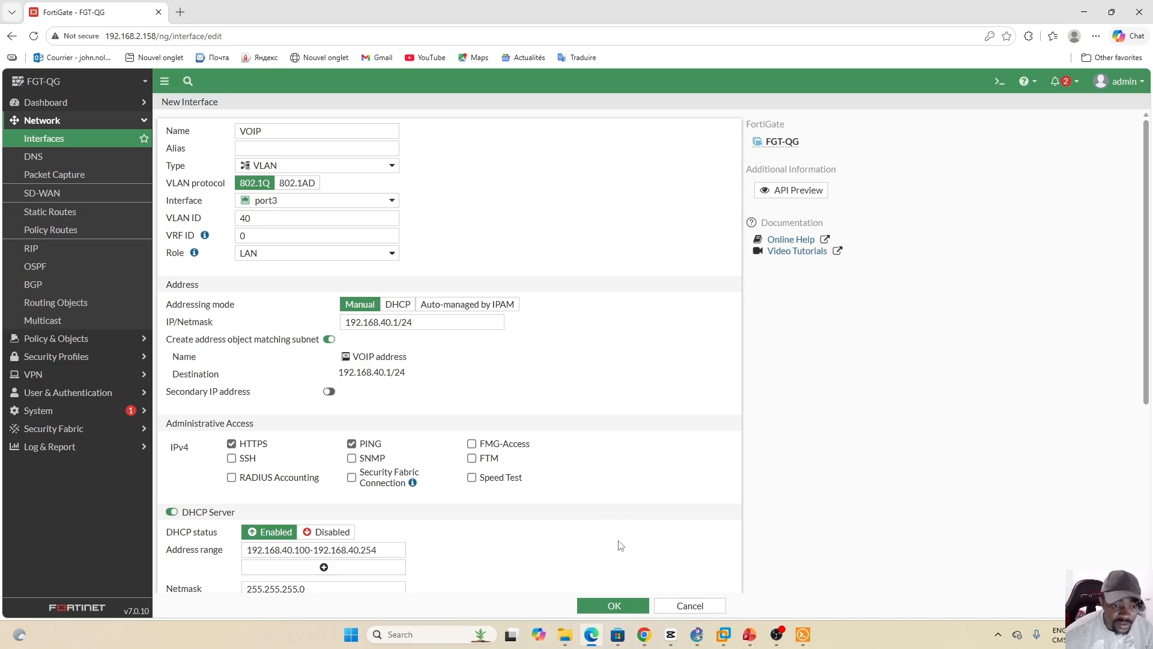
left_click(613, 605)
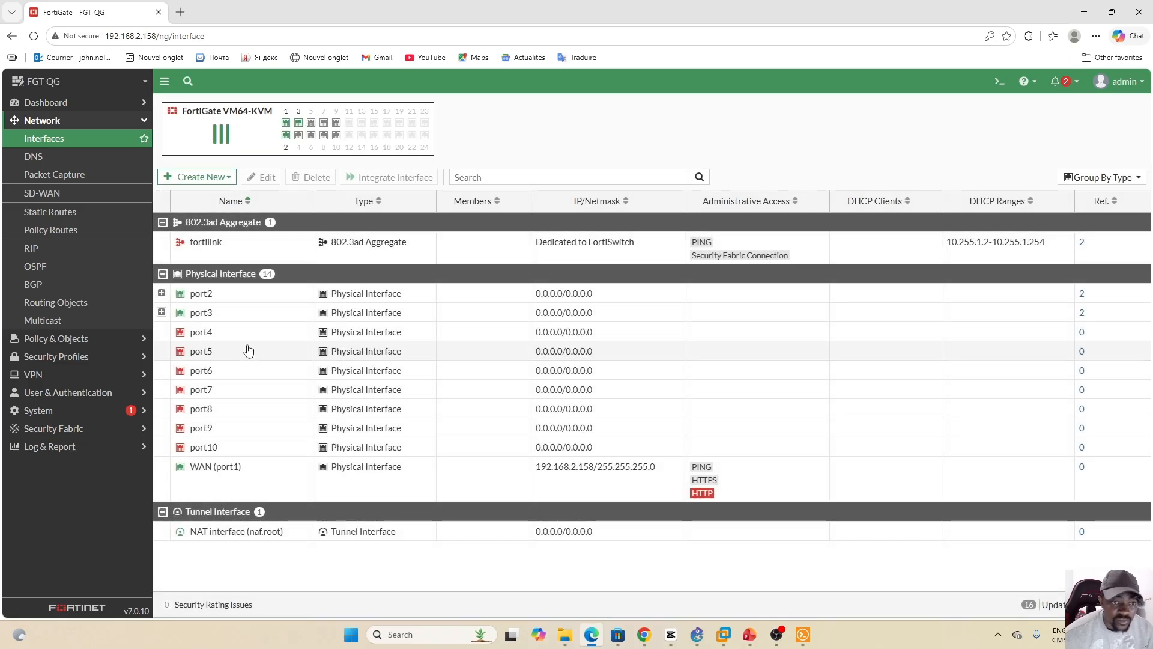
Expand port2 and port3 to review their VLAN interfaces and compare them with the GNS3 topology.
left_click(162, 292)
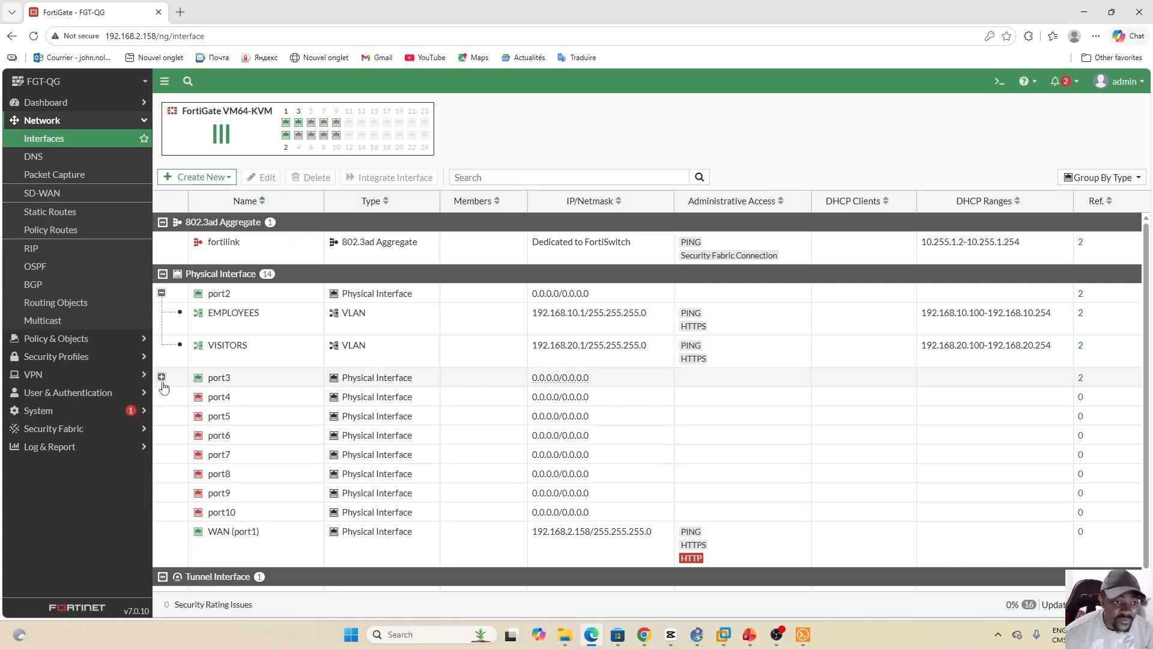
left_click(162, 377)
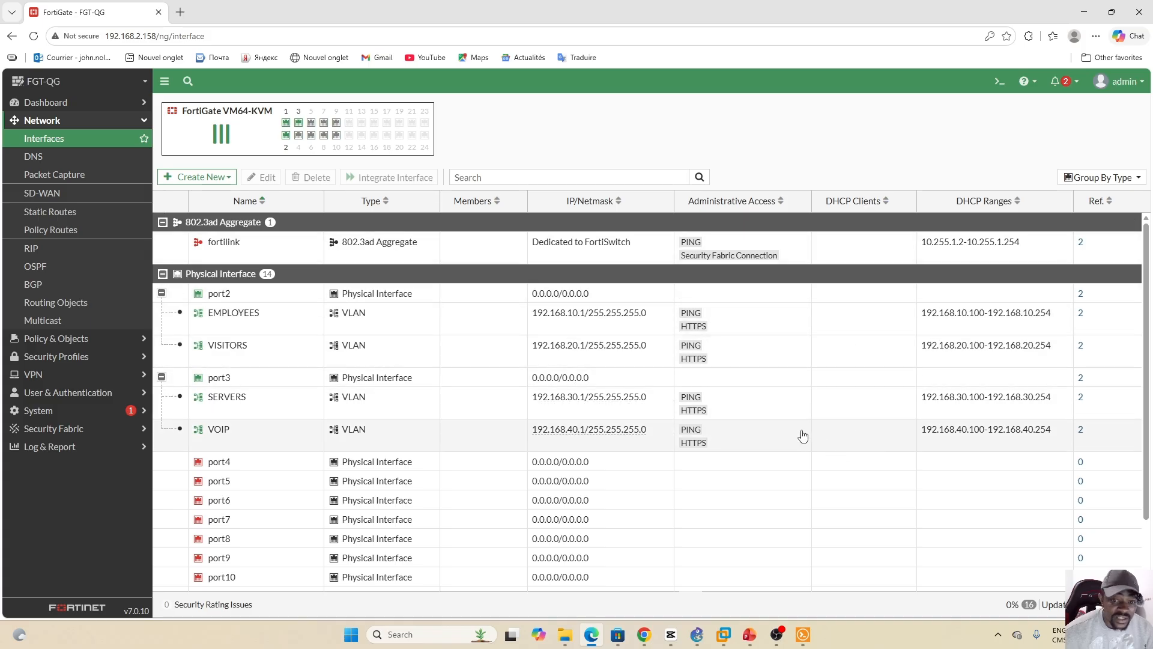
left_click(696, 634)
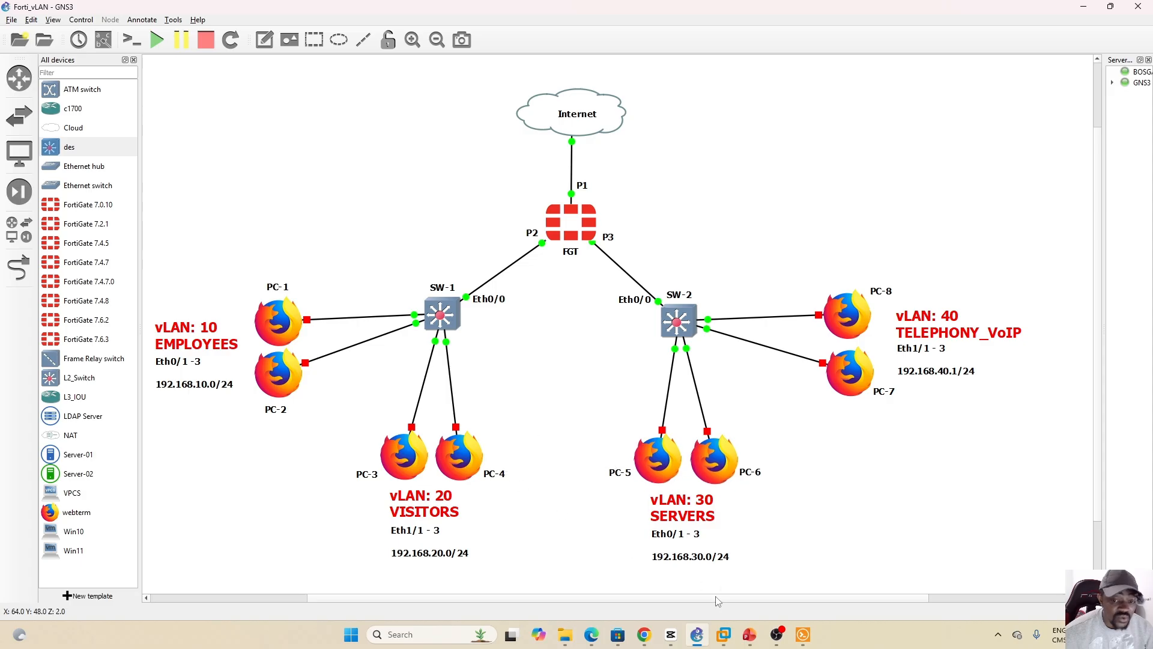
left_click(696, 638)
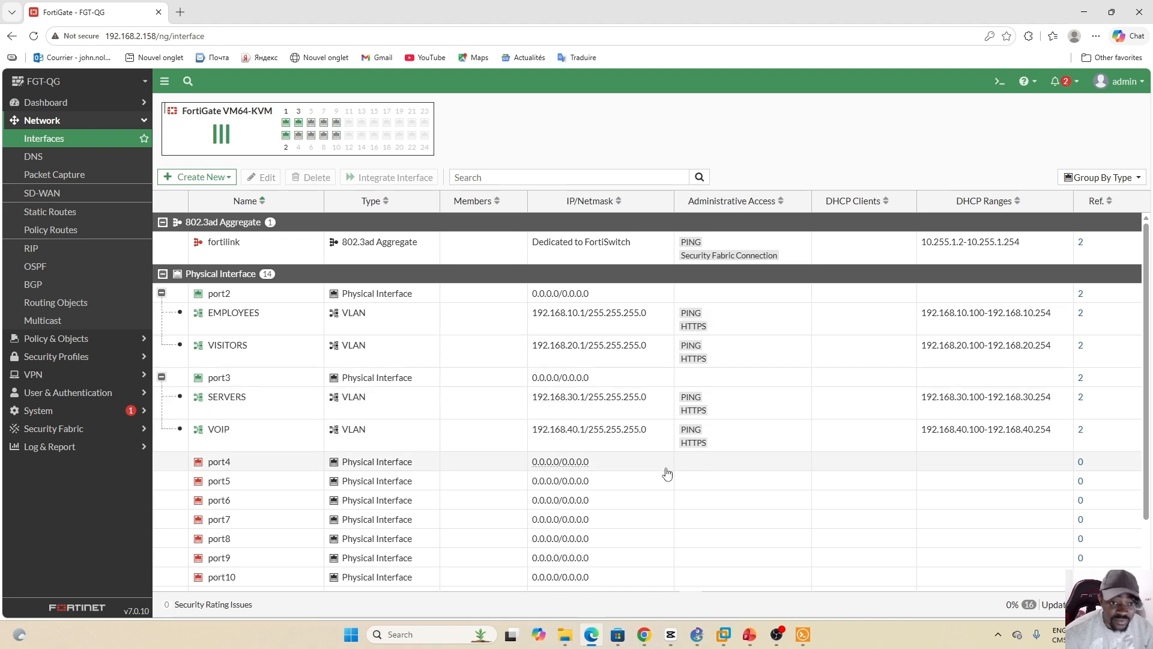
In GNS3, check the eth0 DHCP lines in PC-1's network configuration, save it, and start PC-1.
left_click(697, 635)
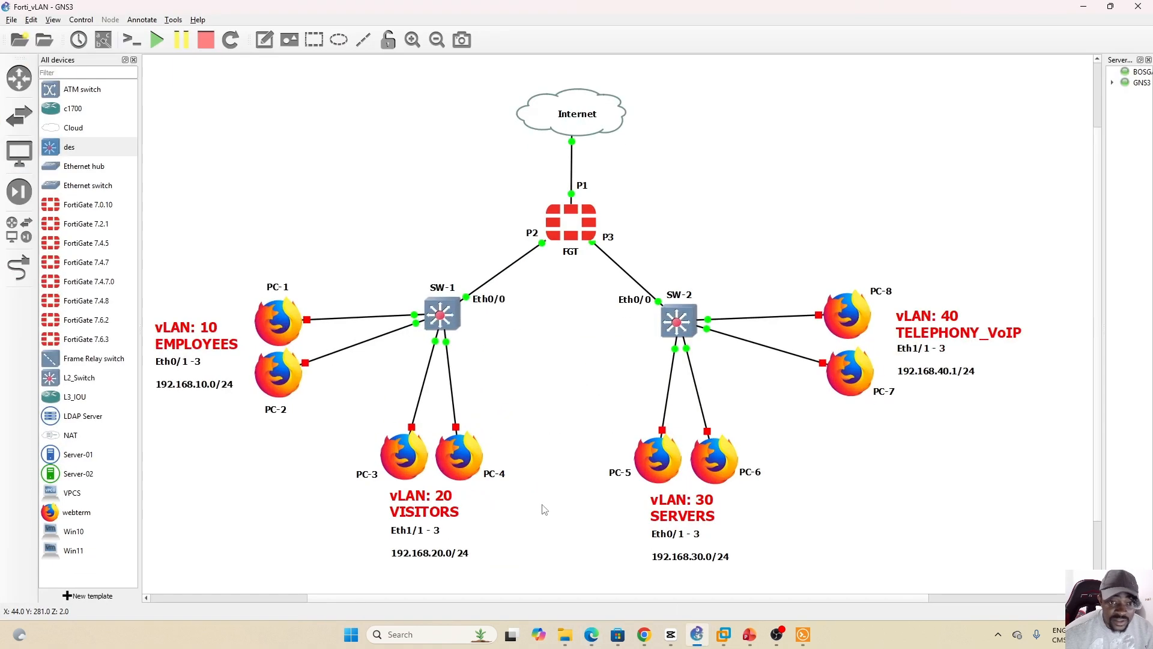
right_click(274, 322)
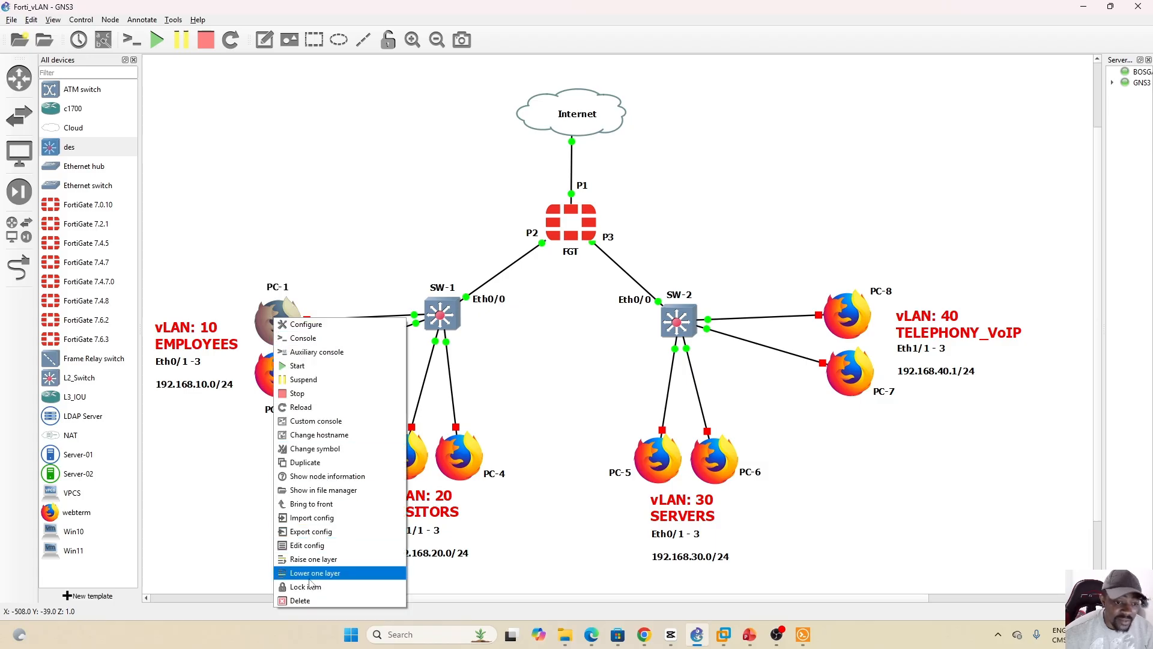
left_click(312, 547)
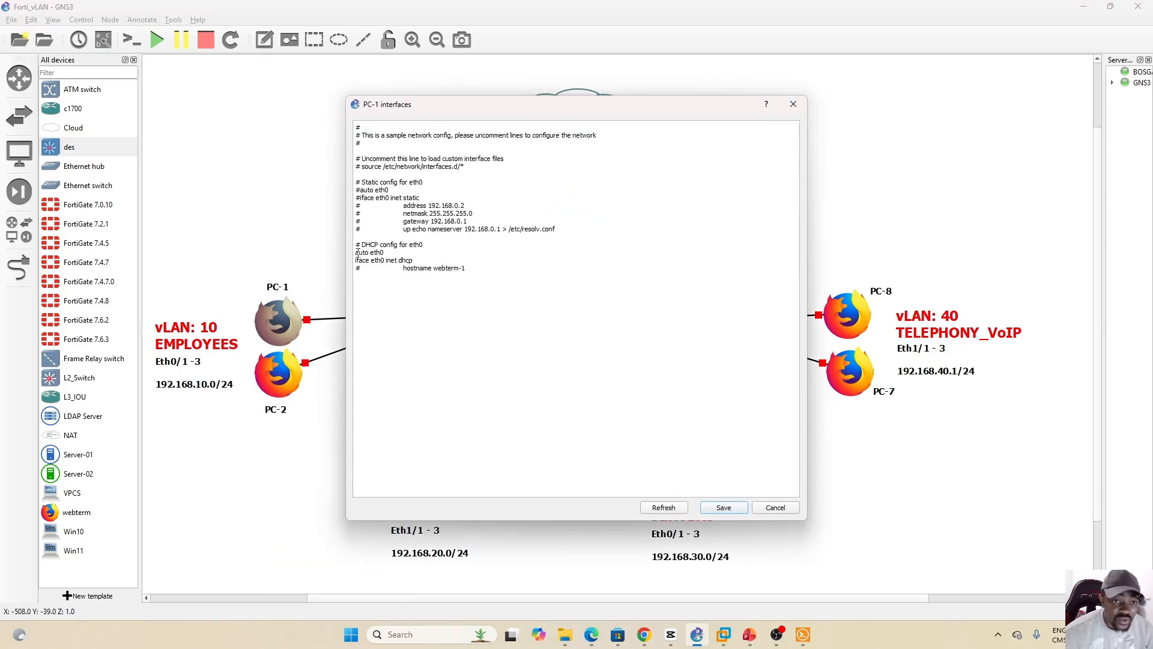
left_click_drag(355, 253, 400, 259)
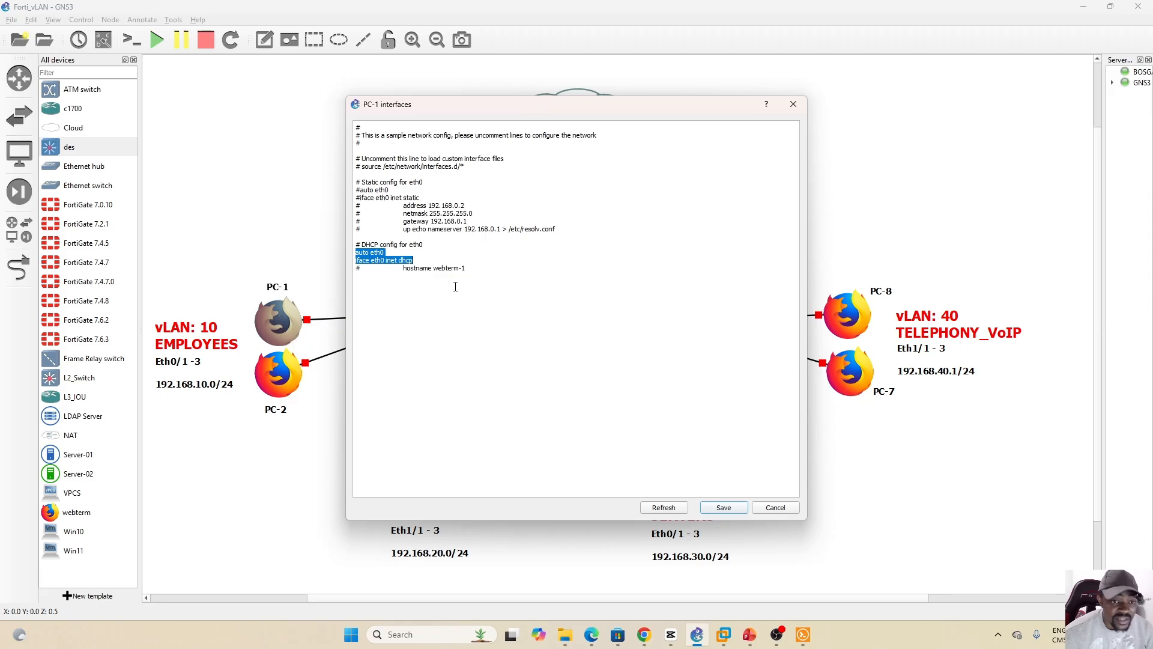
left_click(356, 252)
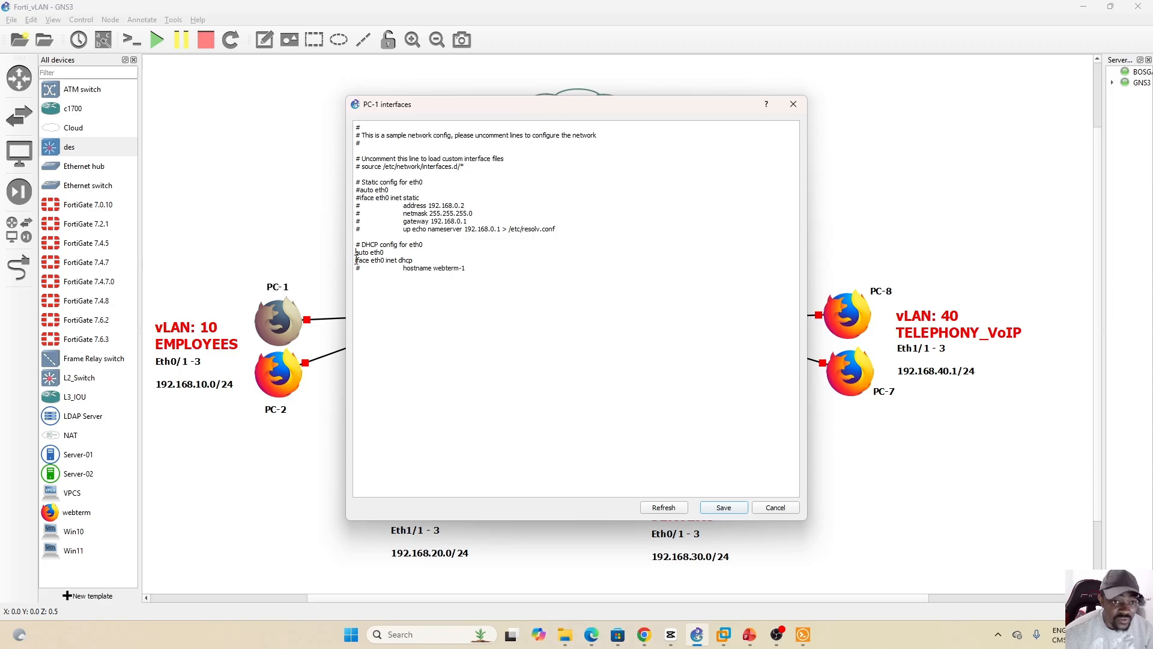
left_click(731, 516)
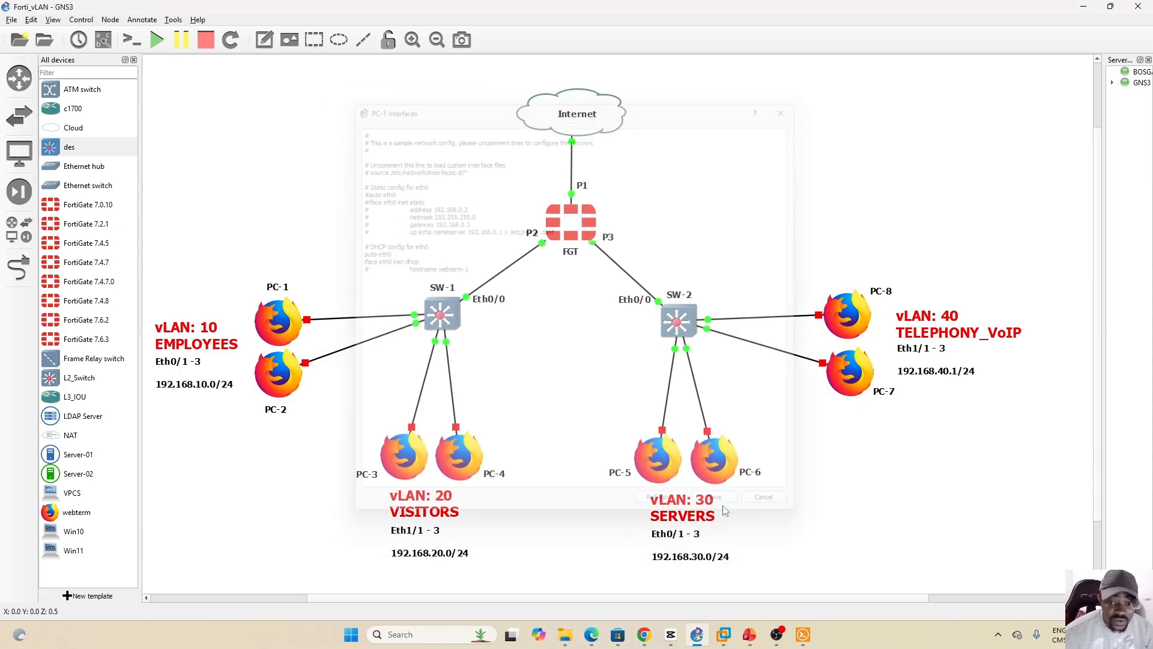
right_click(282, 322)
left_click(317, 367)
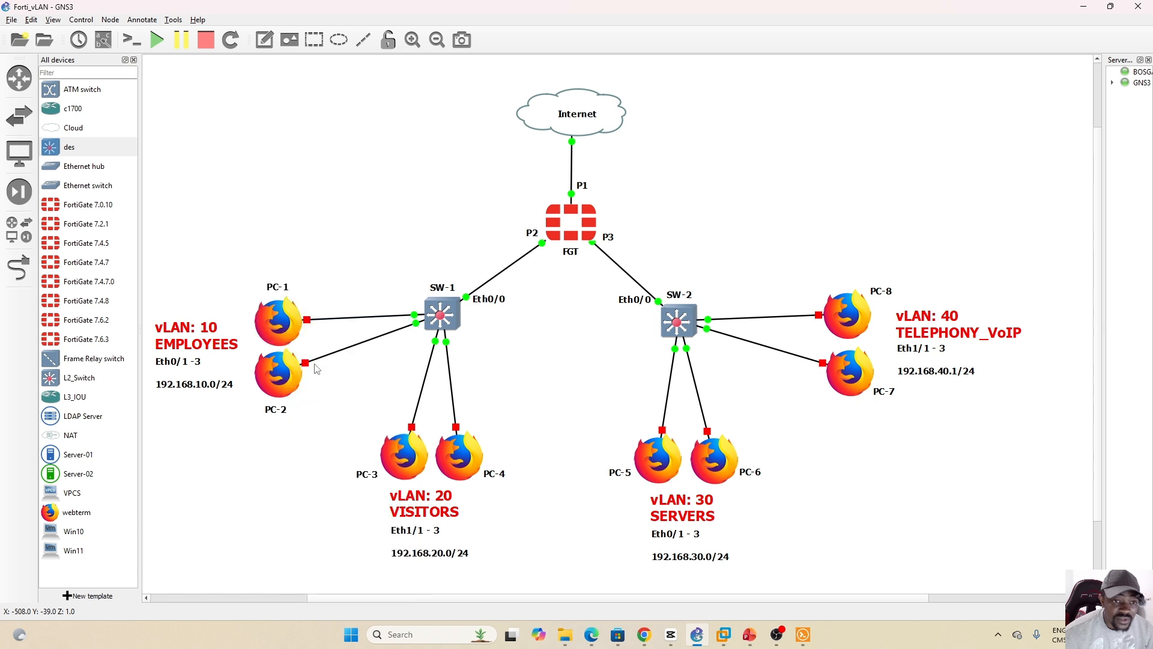
Save PC-3's network configuration with DHCP on eth0, and start PC-3 and PC-5.
right_click(393, 448)
left_click(429, 387)
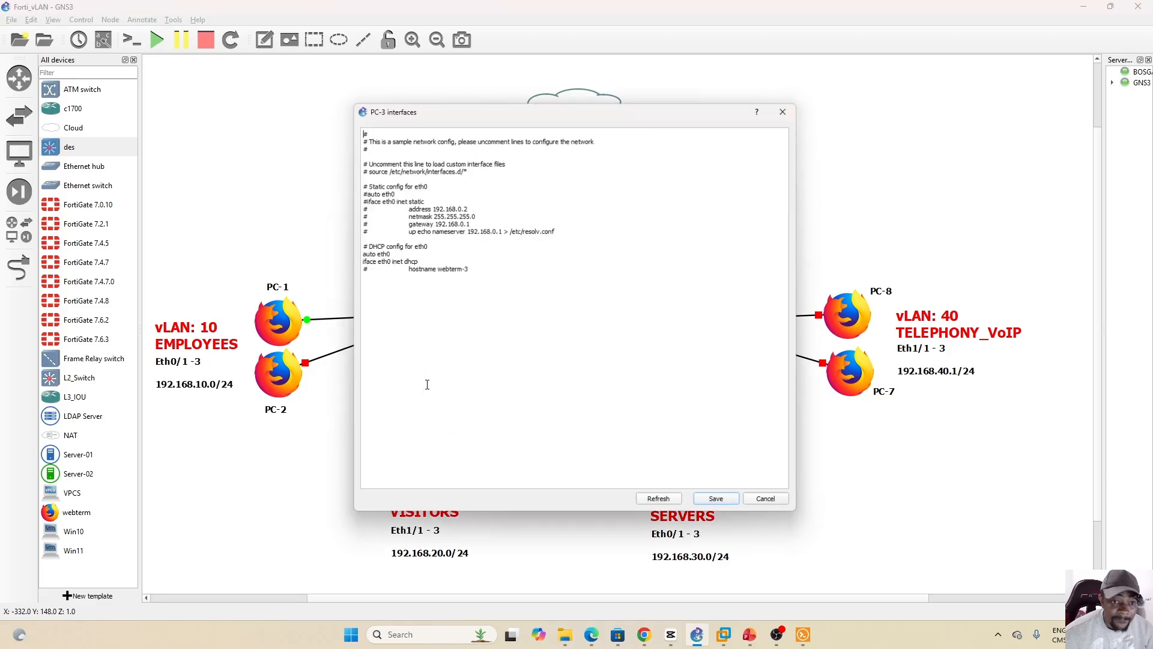
left_click(724, 507)
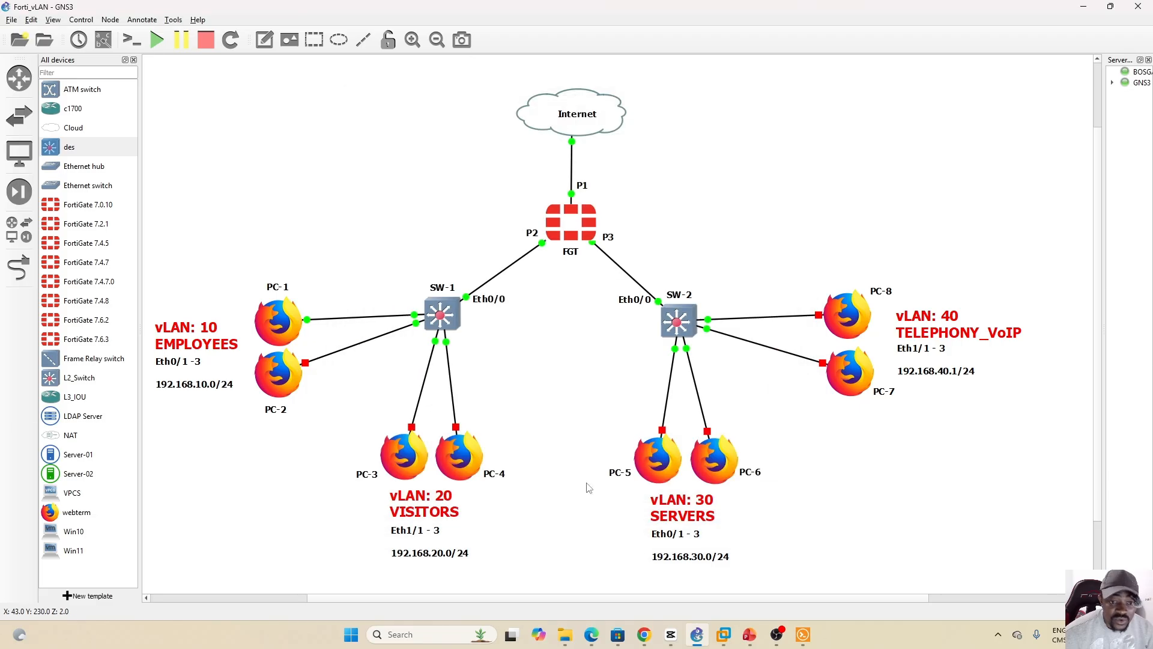
right_click(401, 456)
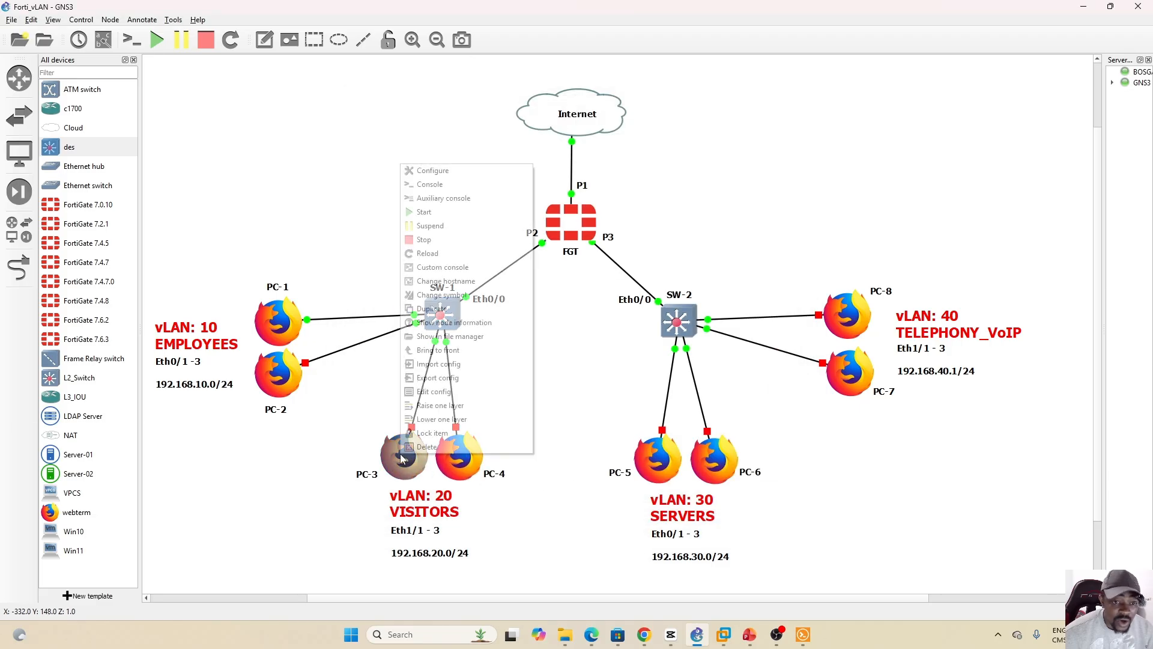
left_click(424, 211)
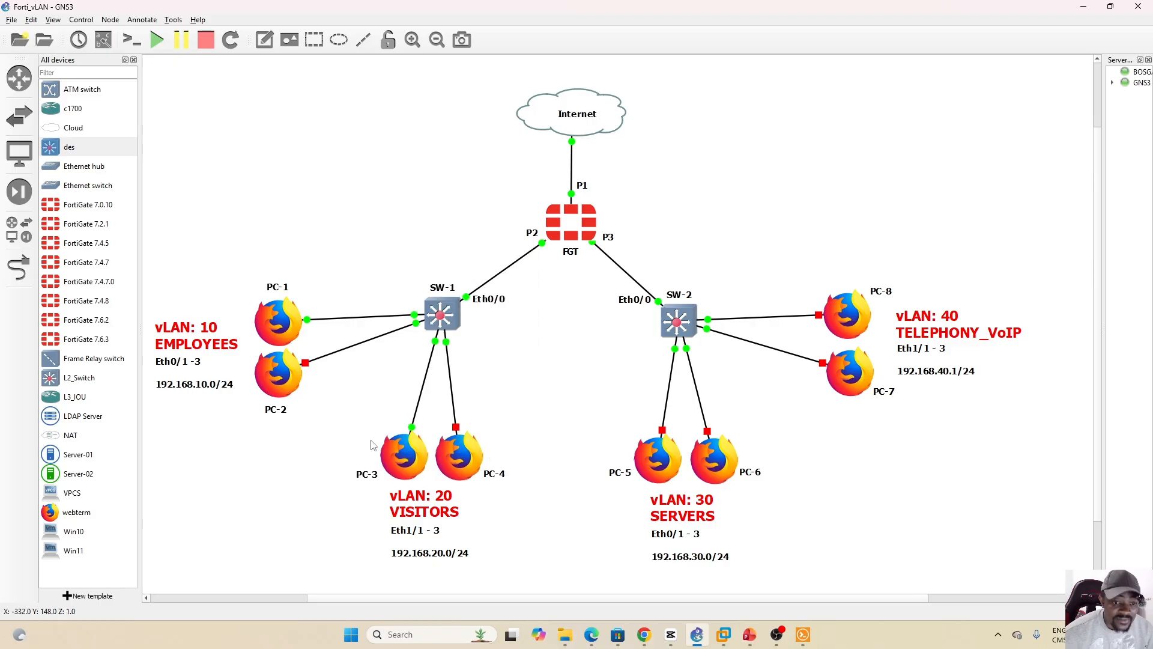
right_click(659, 465)
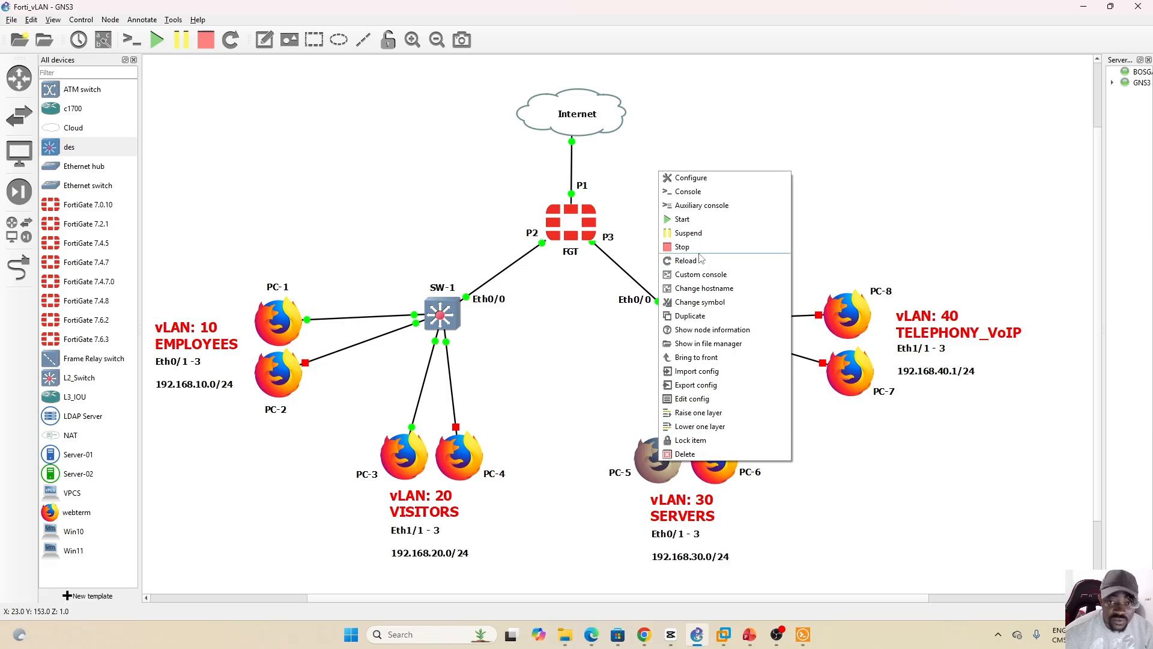
left_click(699, 222)
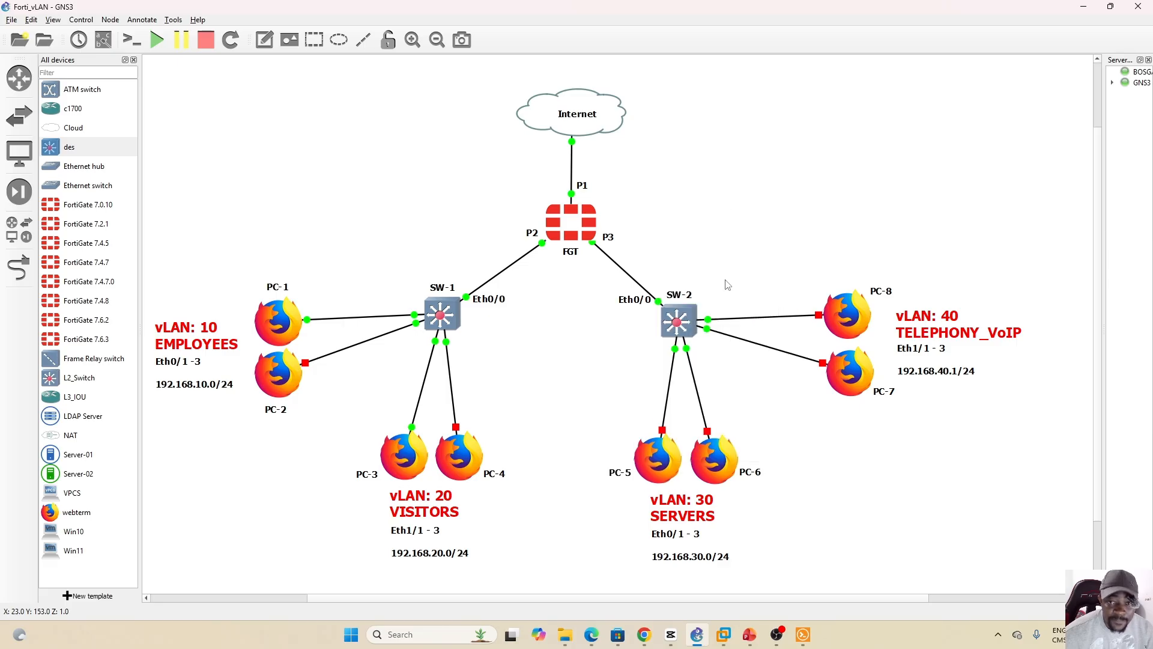
Save PC-7's network configuration with DHCP on eth0 and start PC-7.
right_click(849, 376)
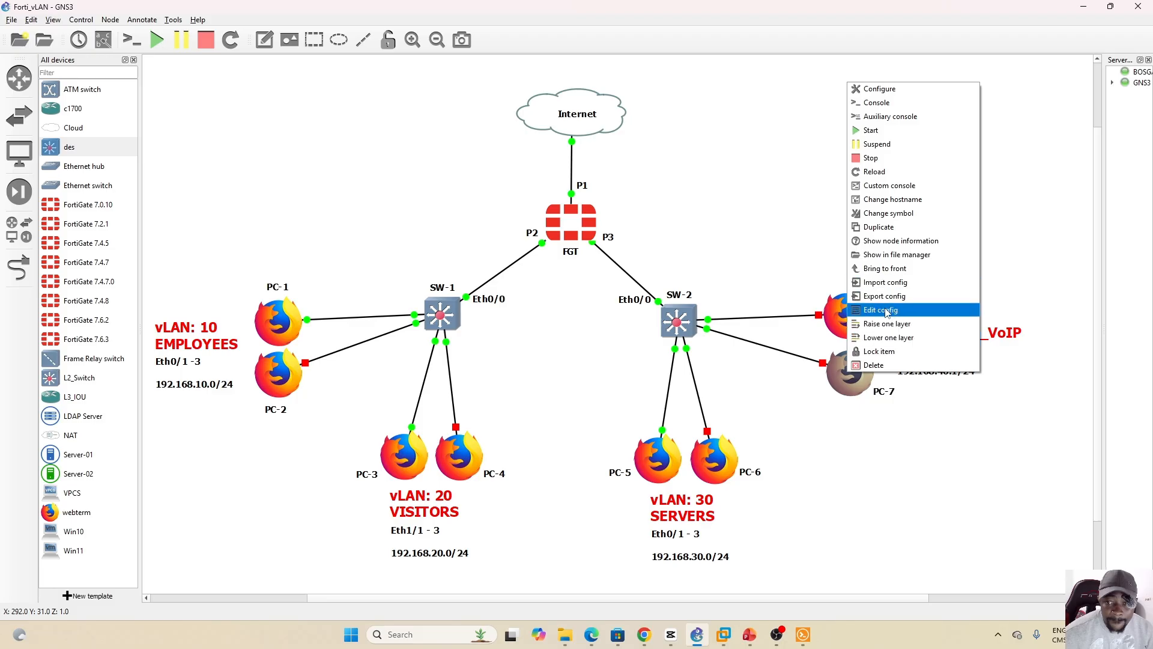
left_click(886, 313)
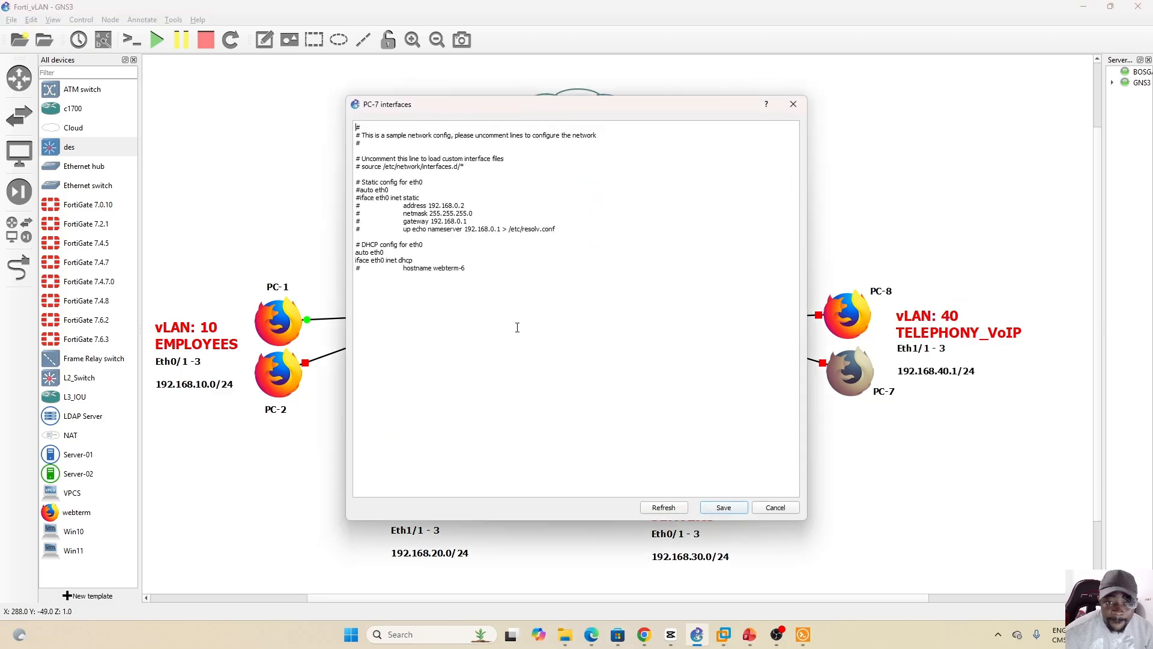
left_click(724, 507)
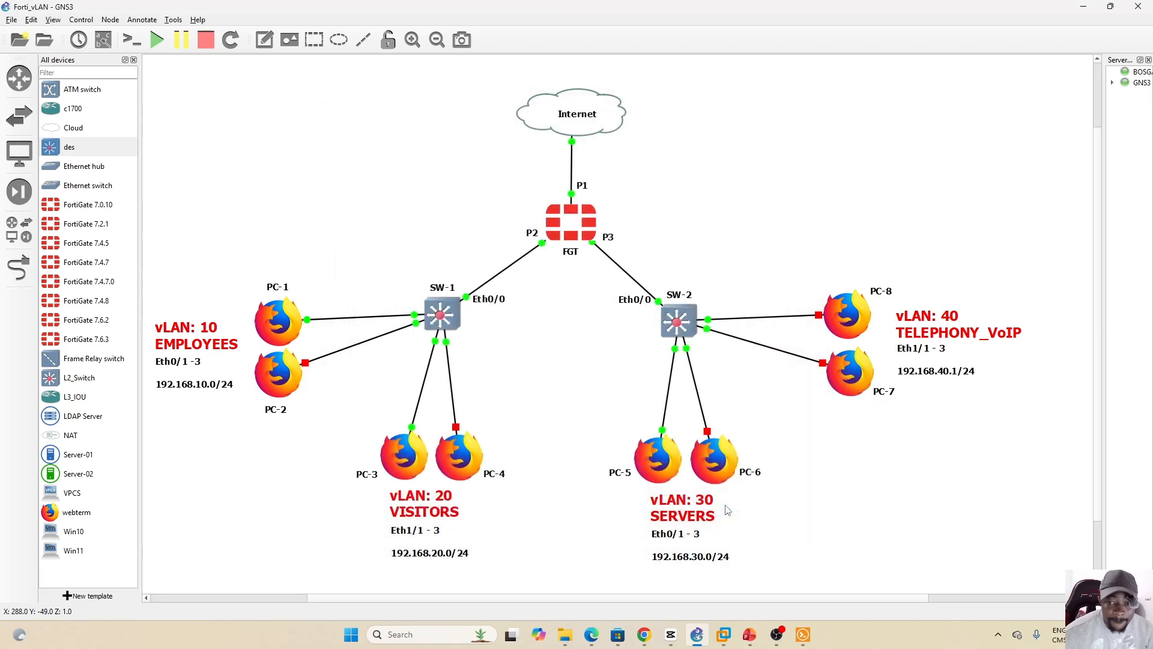
right_click(842, 387)
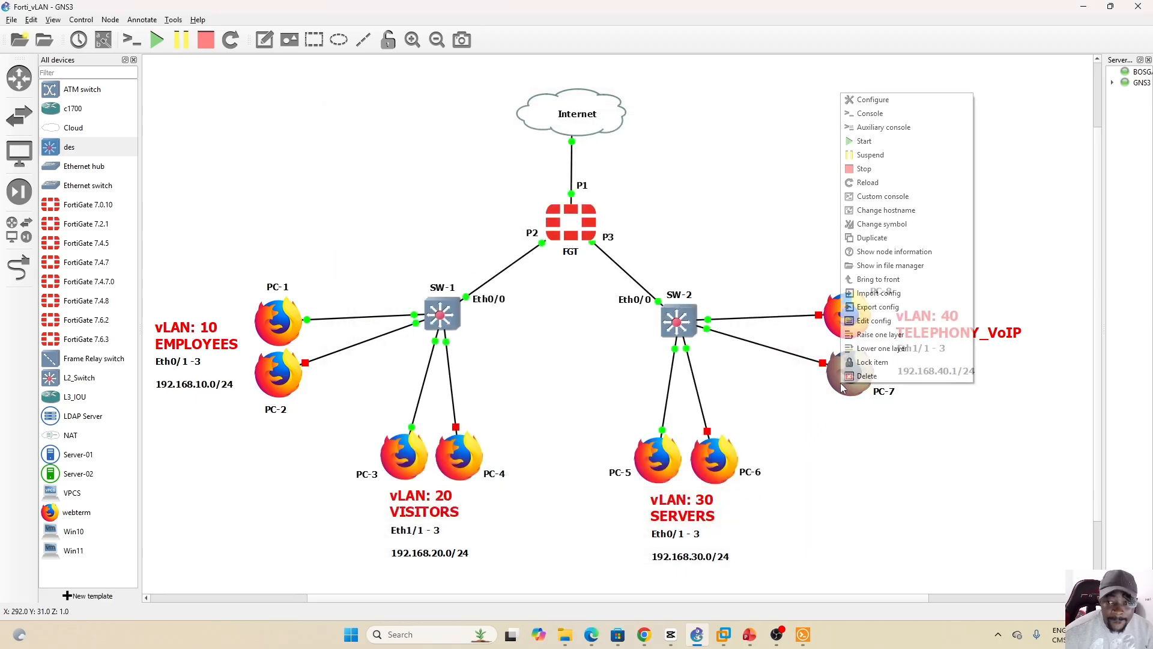
left_click(877, 143)
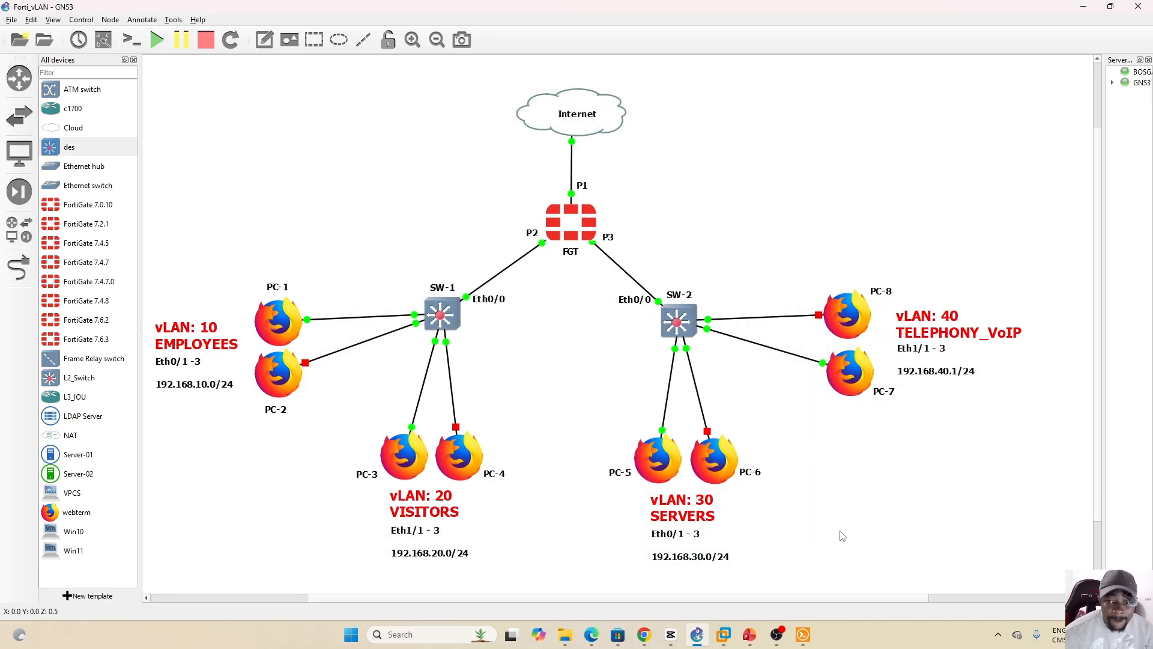
Switch to the FortiGate web page, reload the interface list, and check the DHCP clients of the VLANs under port2 and port3.
left_click(698, 636)
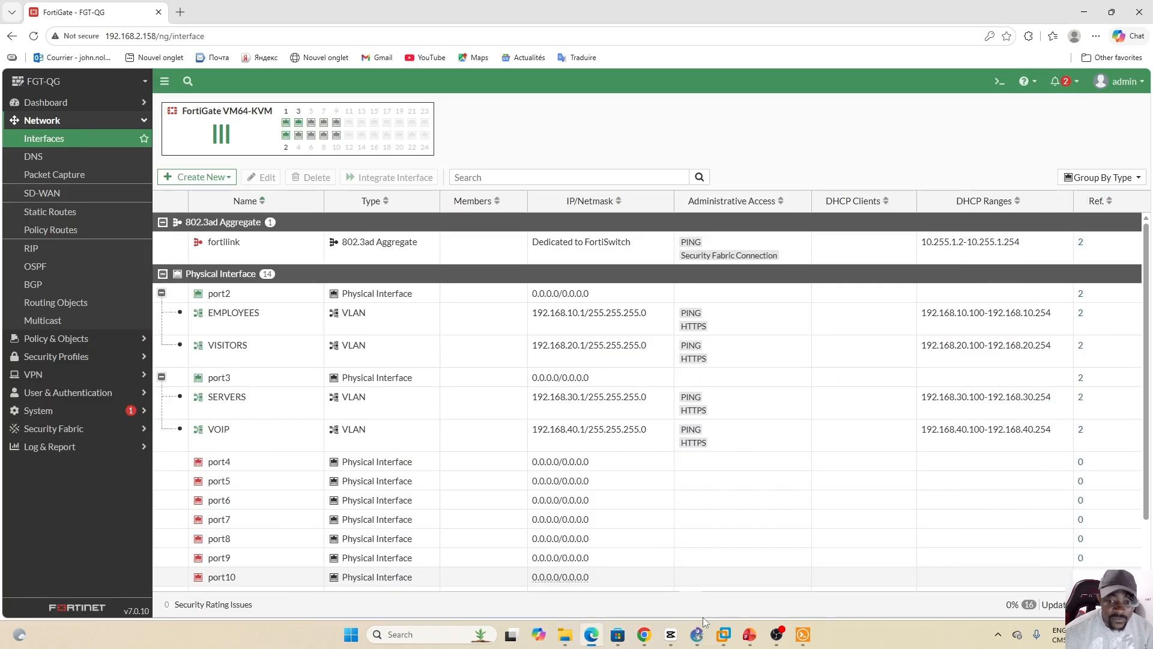
left_click(697, 634)
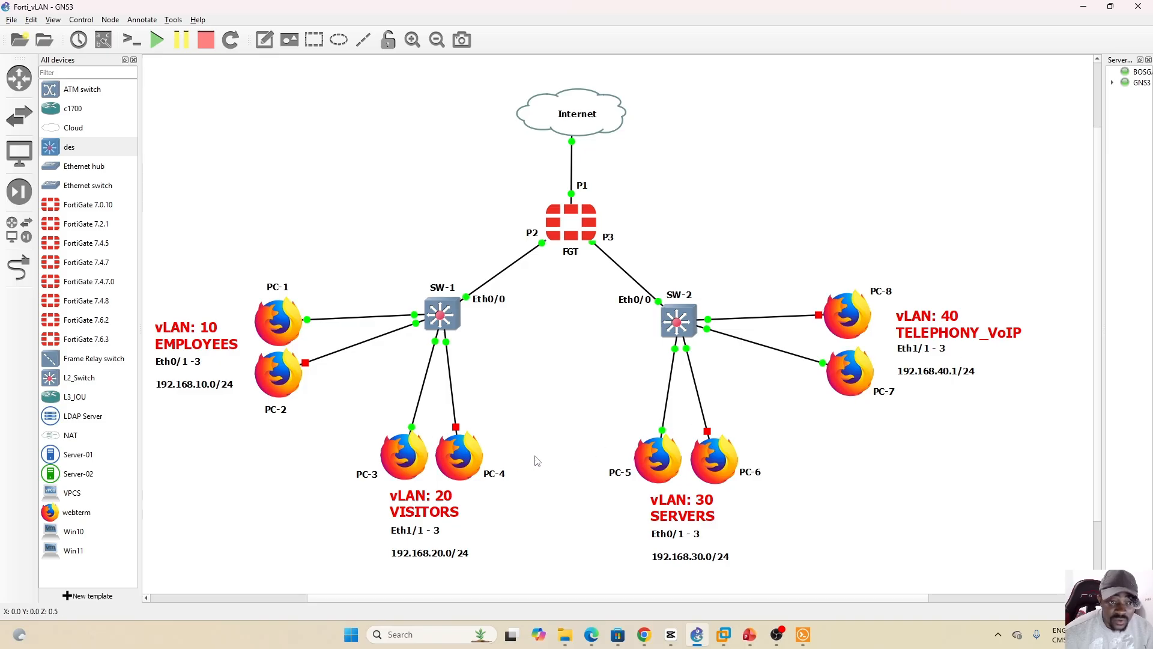
left_click(695, 635)
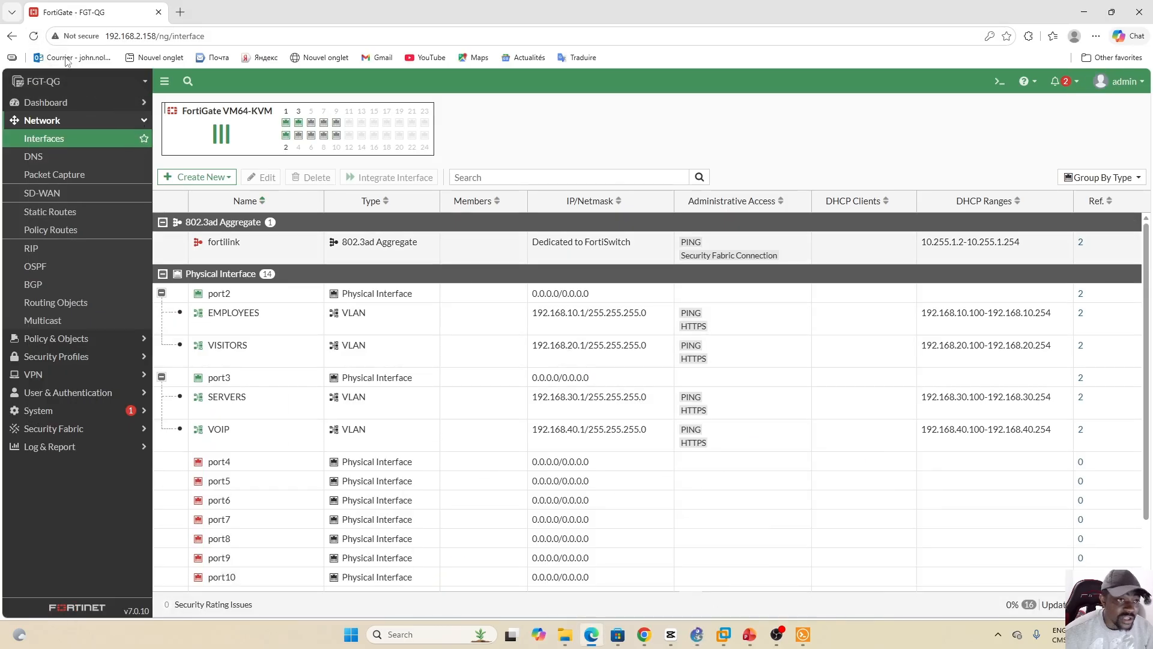
left_click(34, 36)
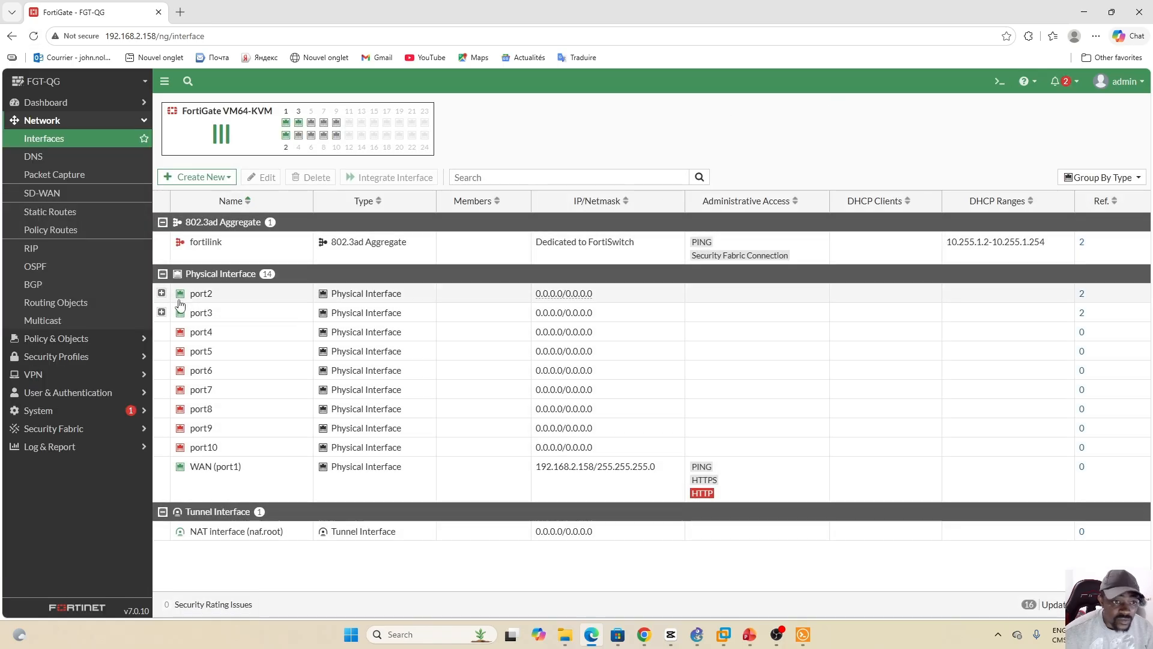
left_click(161, 293)
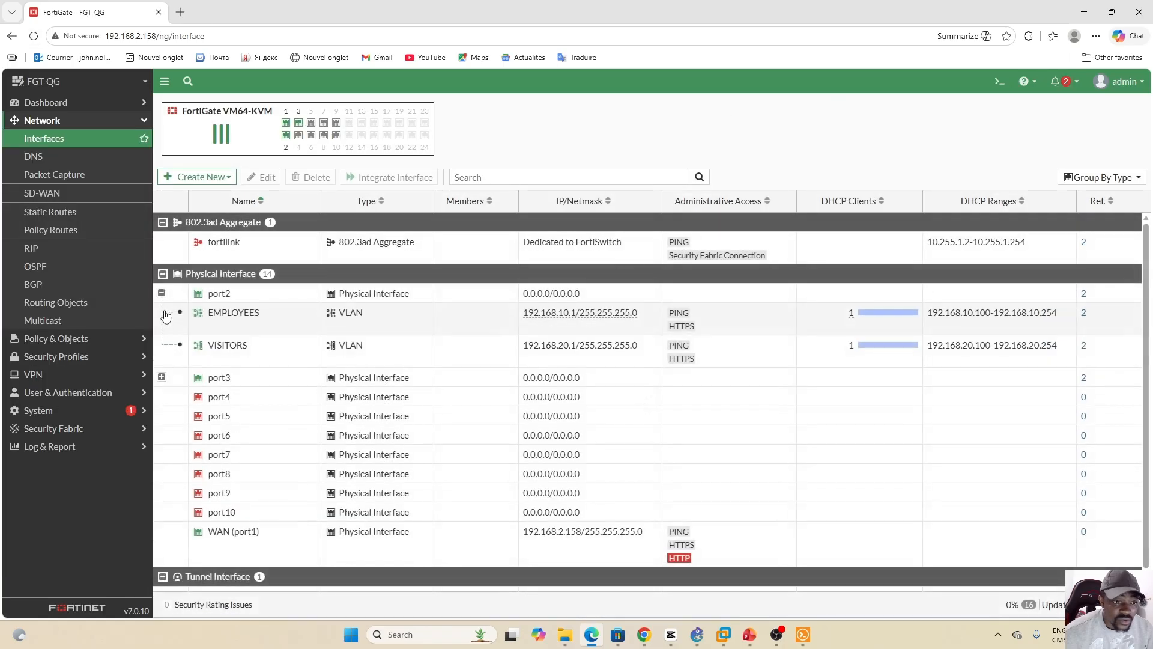
left_click(162, 378)
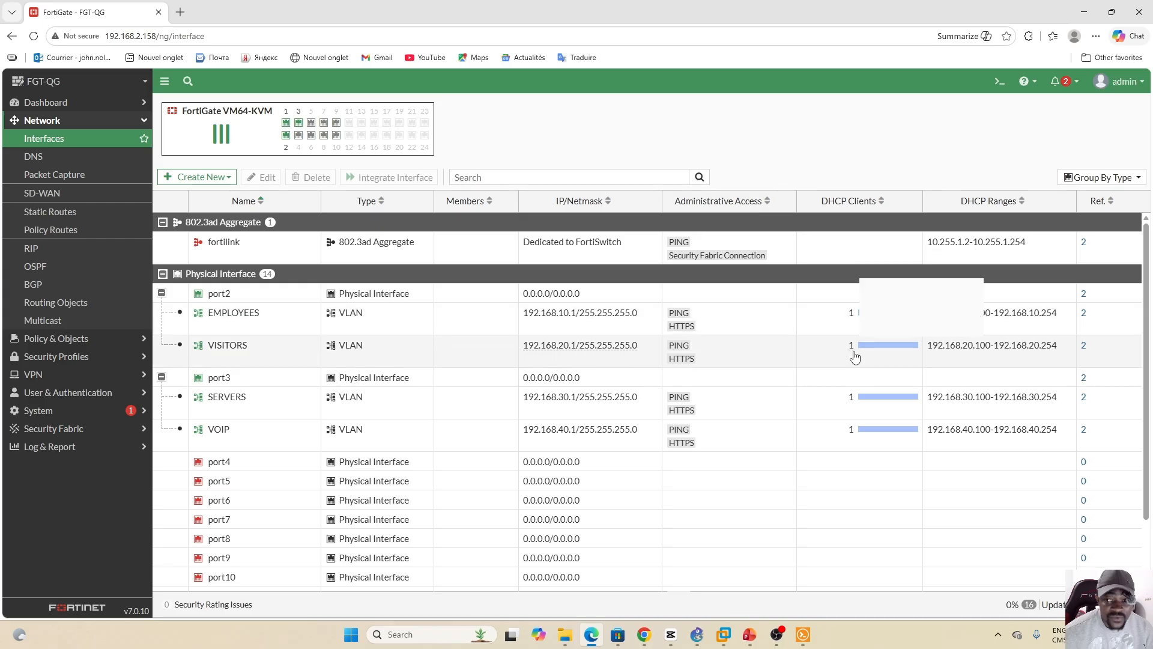
mouse_move(851, 353)
mouse_move(851, 438)
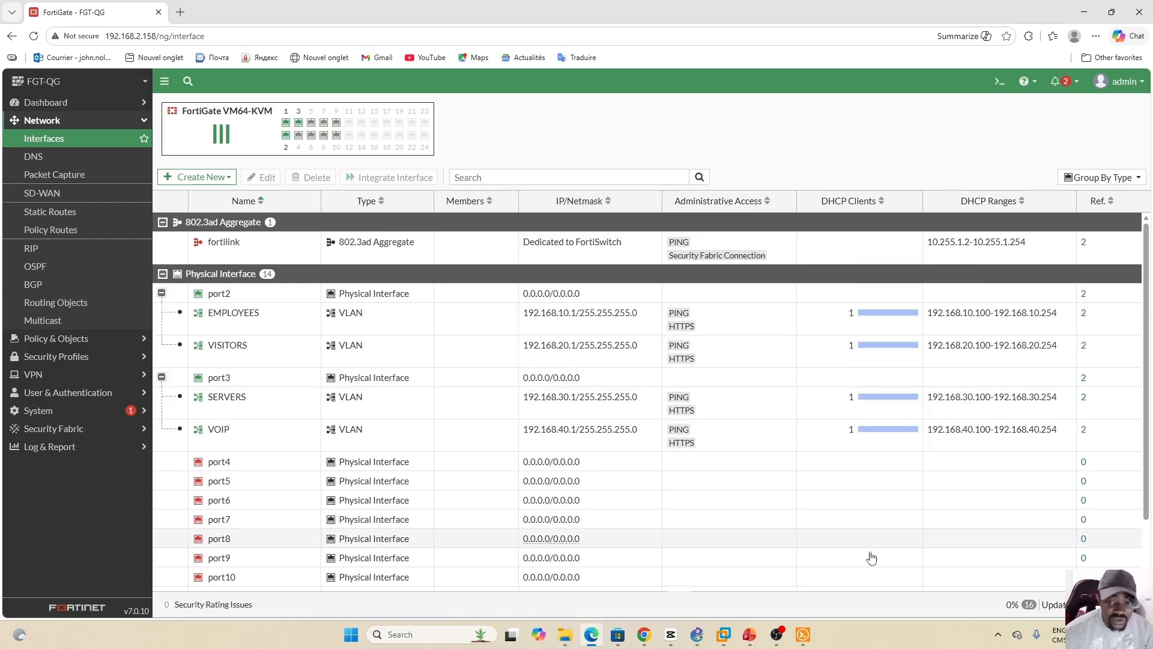
Switch to GNS3, open PC-1's console, and launch a terminal on its desktop.
left_click(697, 634)
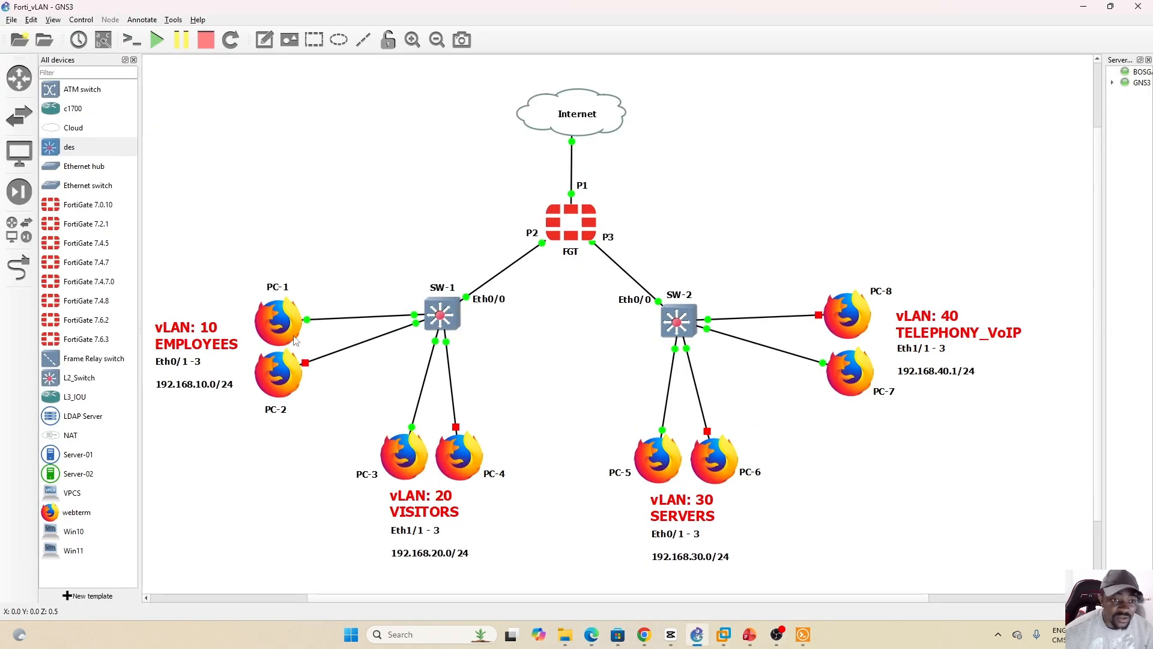
double_click(293, 336)
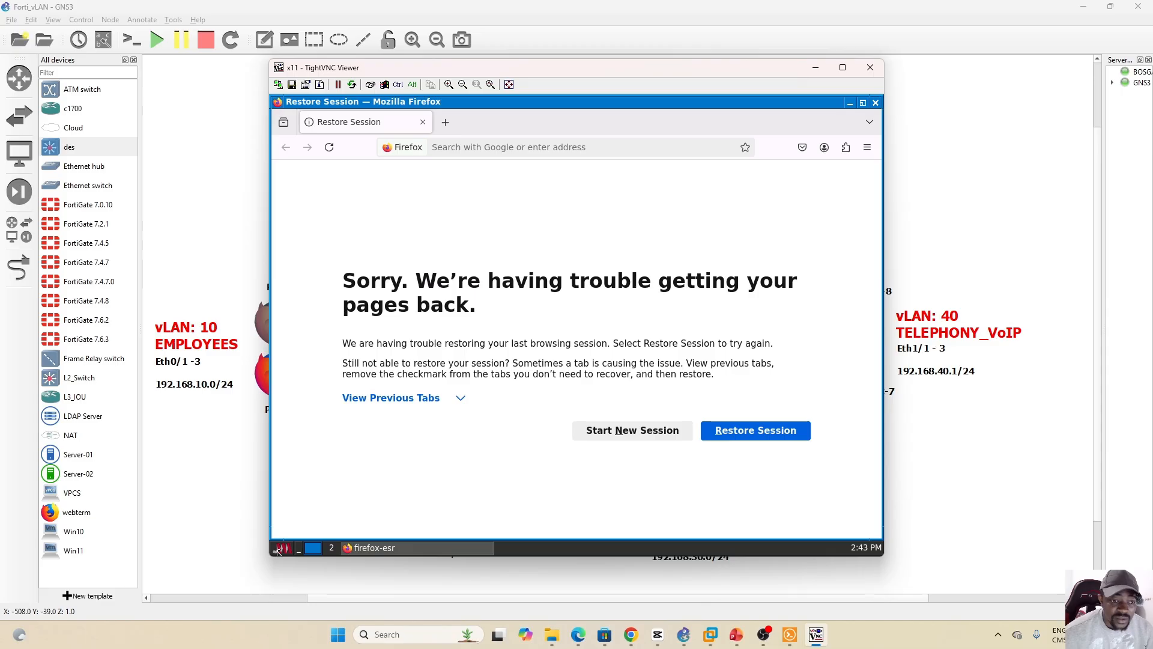
left_click(280, 548)
left_click(291, 475)
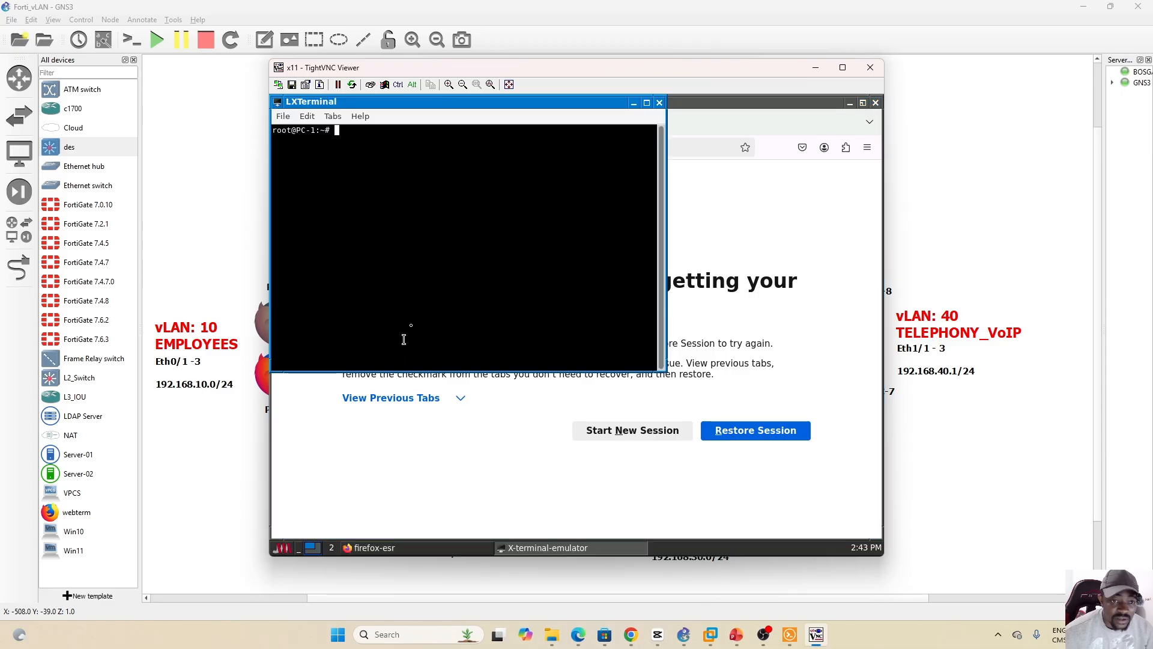
Run ifconfig in PC-1's terminal to check its DHCP-assigned address.
key("Caps_Lock")
type("ifco")
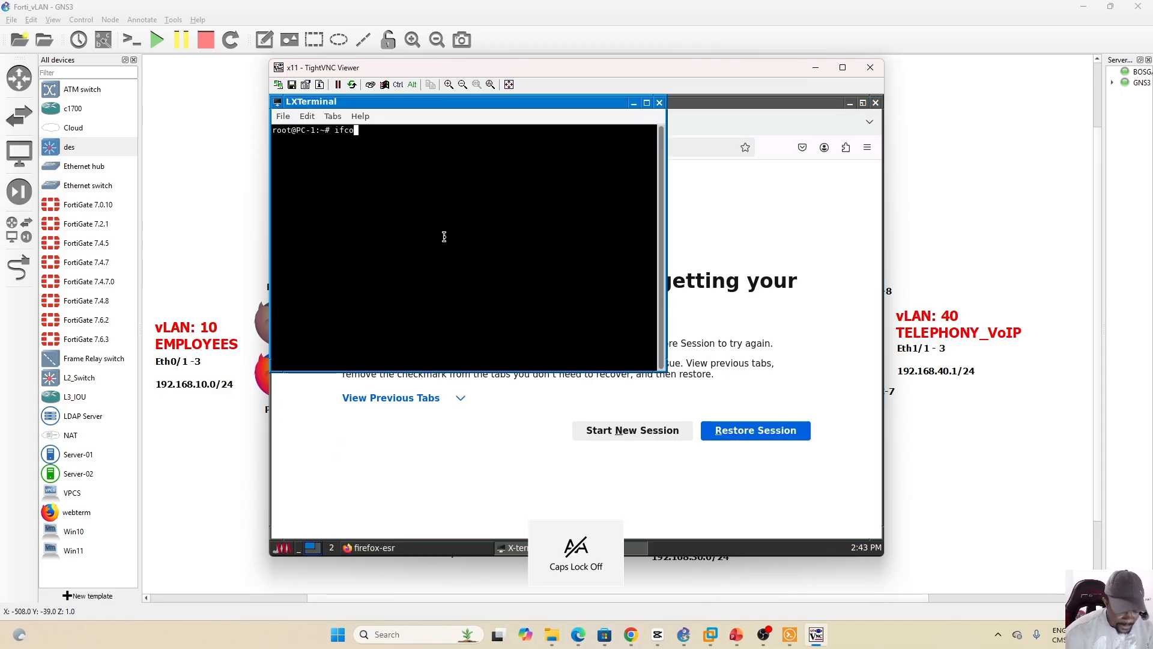
type("nfig")
key("Return")
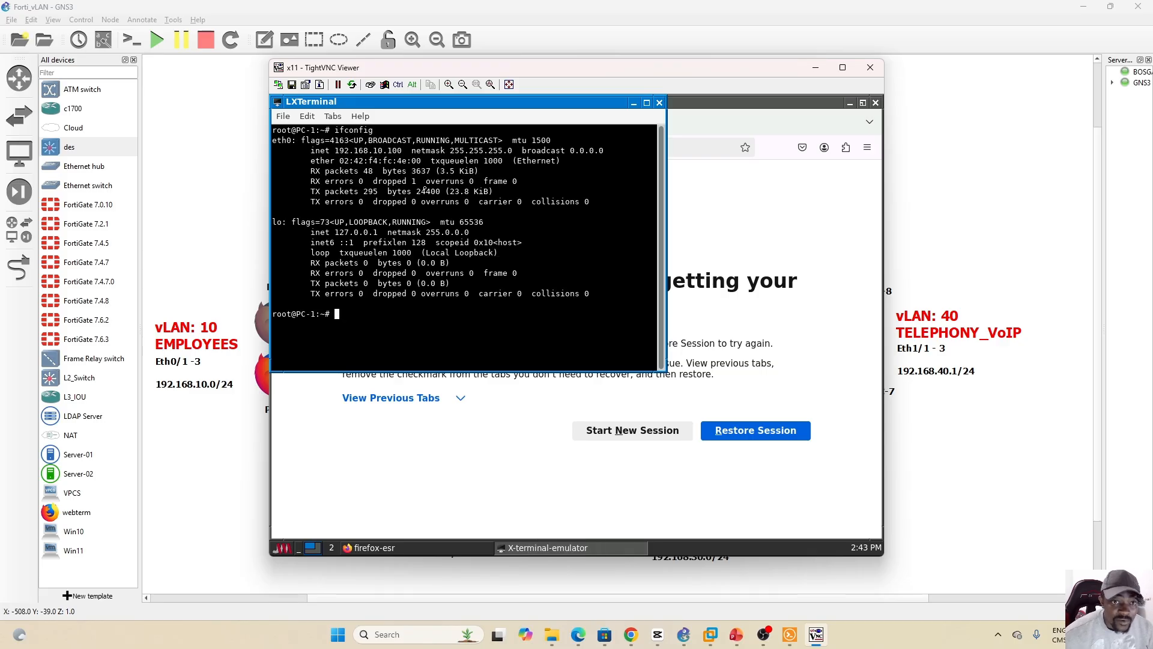
Open PC-3's console from the topology, launch a terminal on its desktop, and run ifconfig to check its address.
left_click(238, 466)
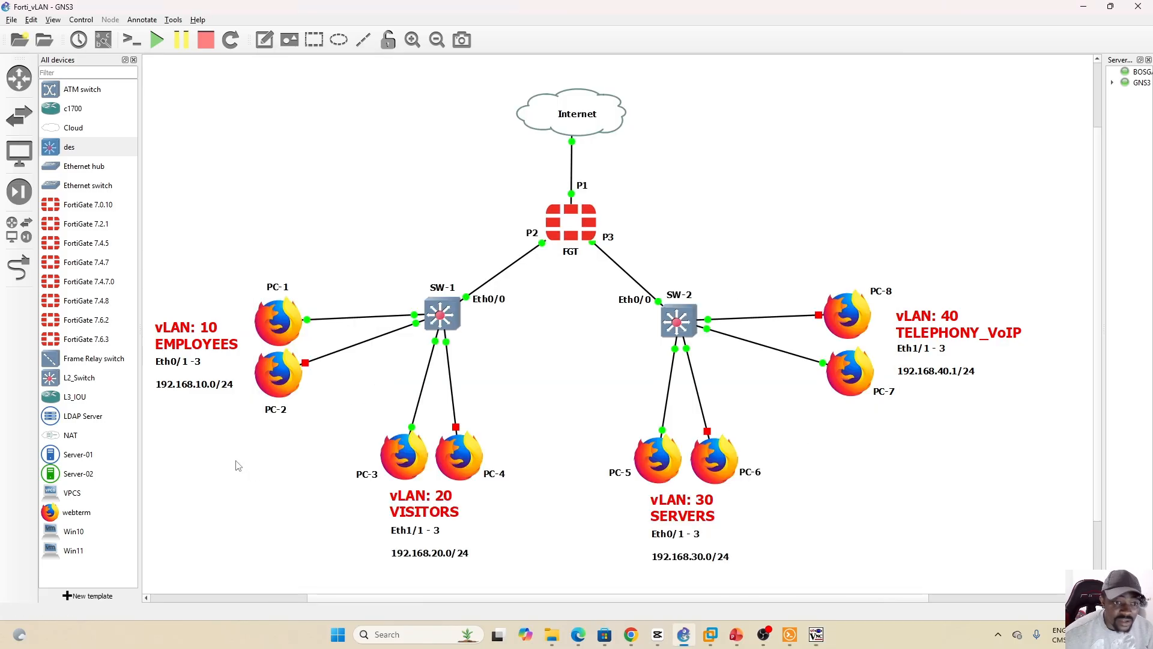
double_click(394, 458)
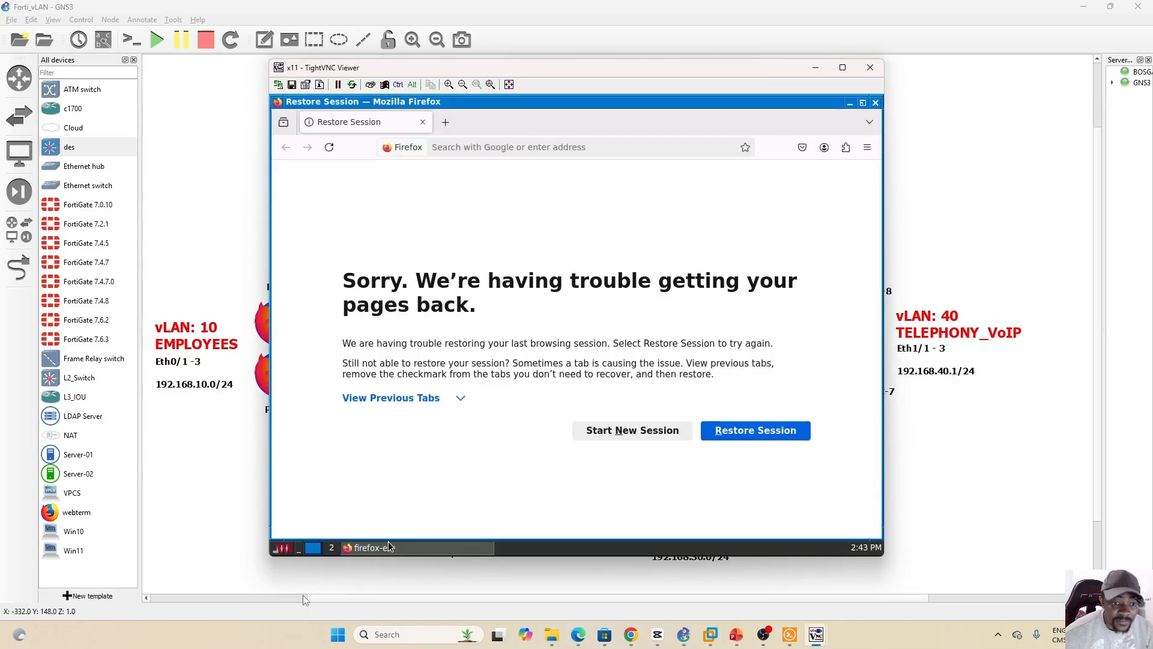
left_click(282, 548)
left_click(293, 475)
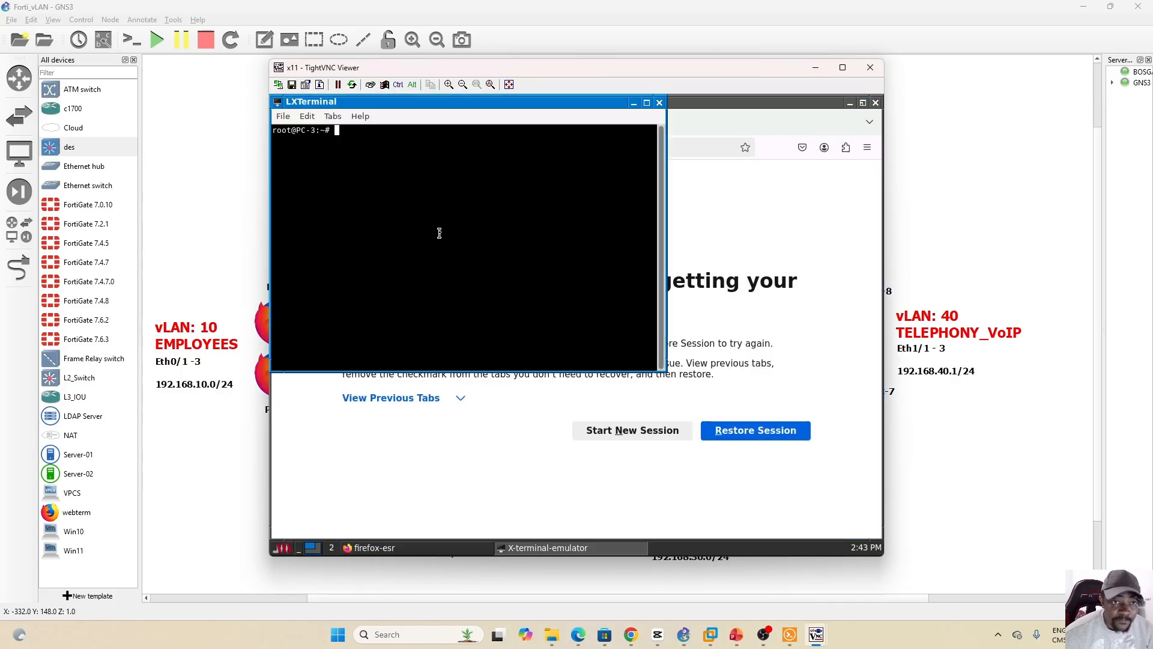
type("if")
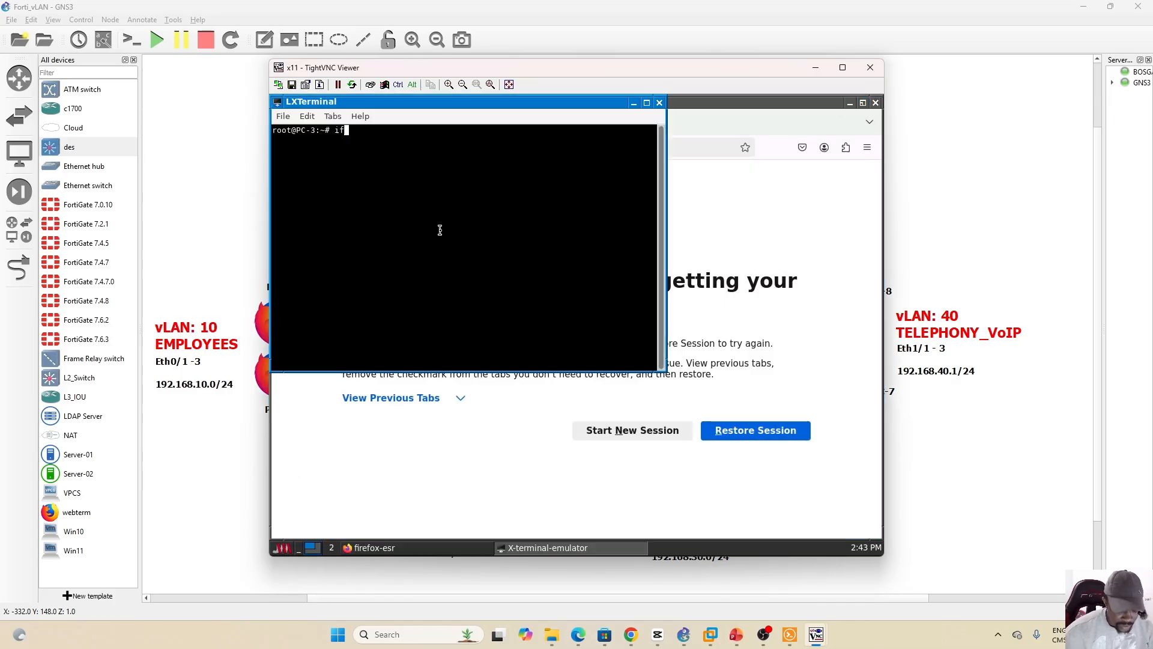
type("config")
key("Return")
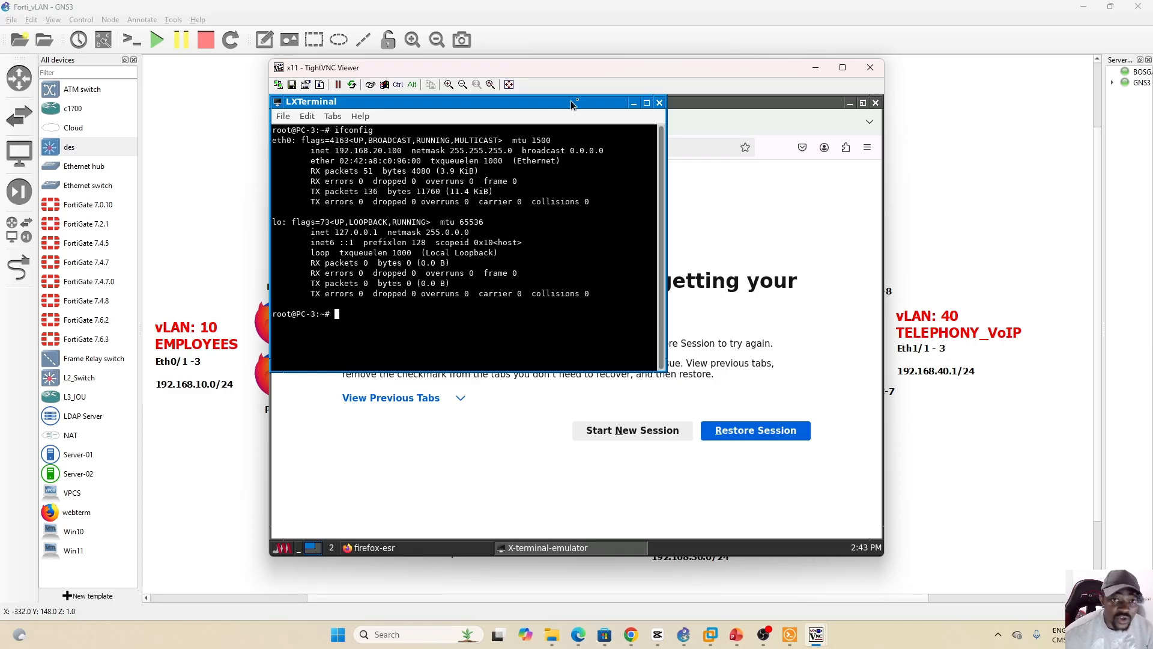
Move PC-3's console window clear of the VLAN 10 and 20 nodes and ping PC-1 at 192.168.10.100 from its terminal.
left_click_drag(580, 79, 885, 129)
left_click_drag(839, 104, 823, 84)
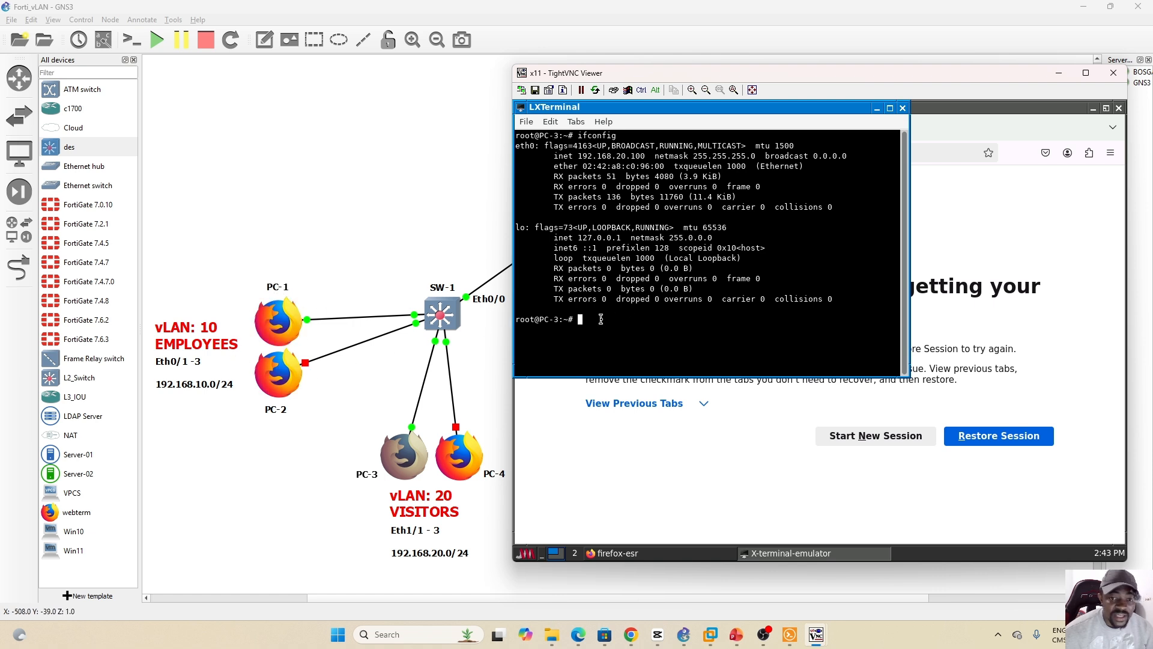
type("ing 192")
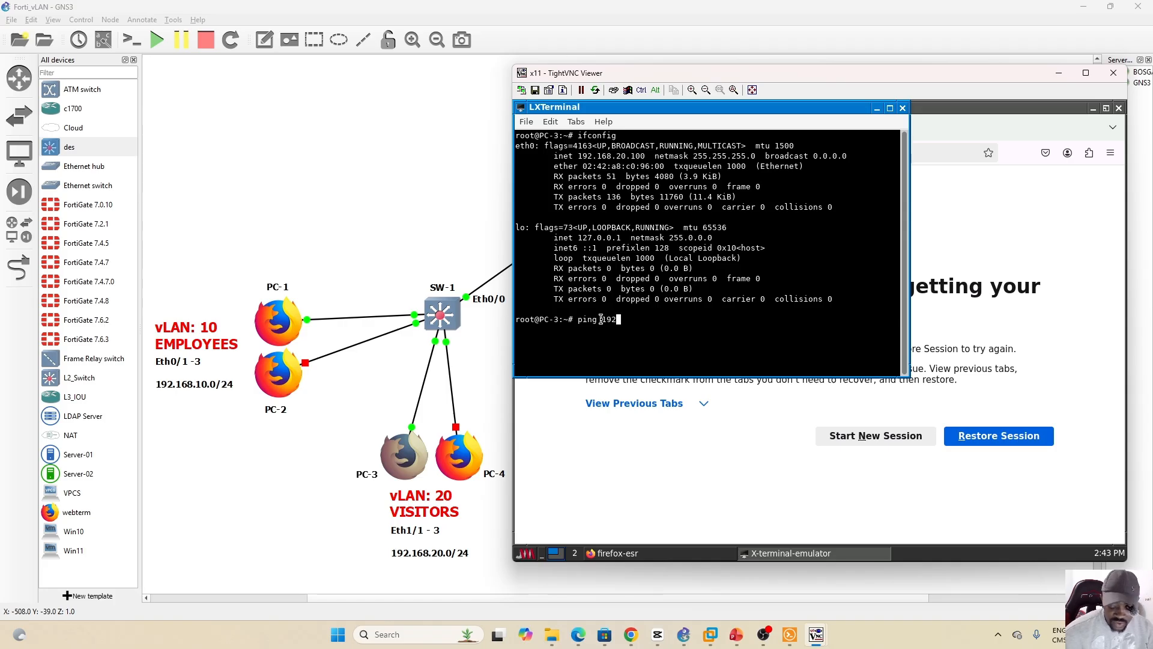
type(".168.10.100")
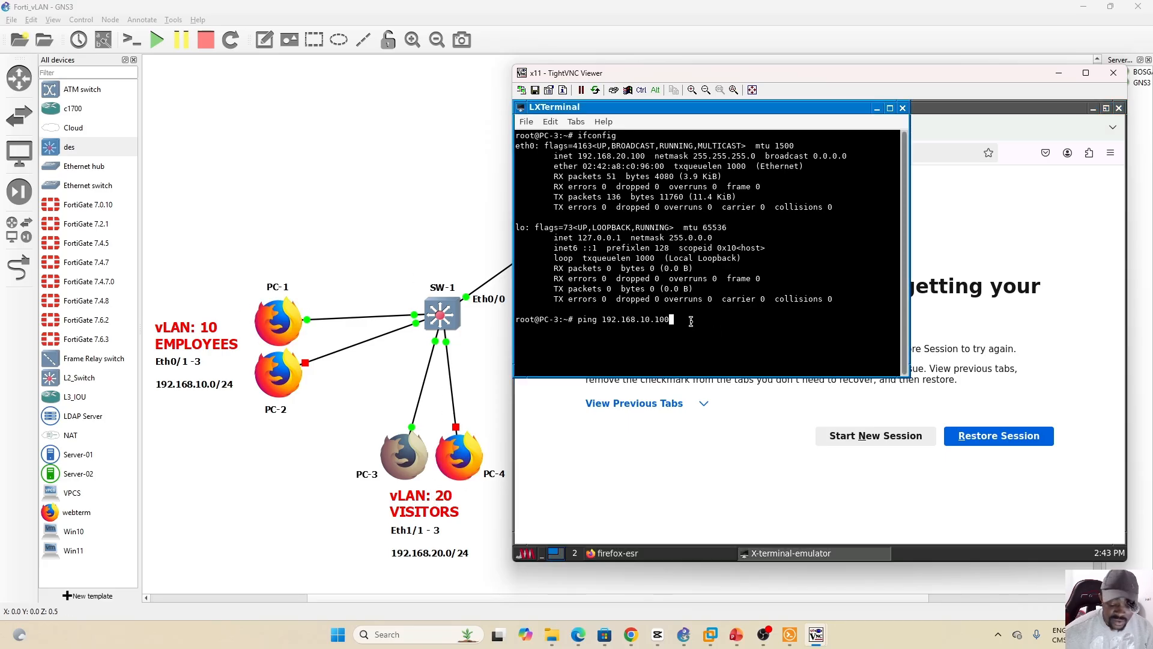
key("Return")
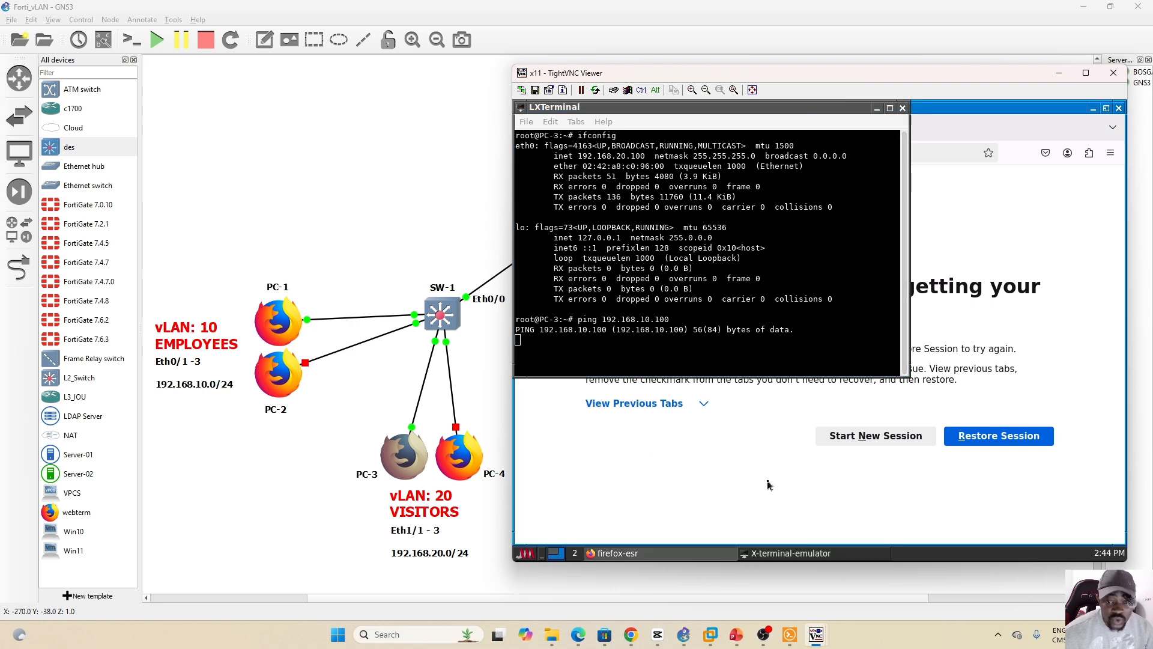
Switch to the FortiGate web page, show the Firewall Policy list, and expand the Implicit section to examine its rule.
left_click(683, 635)
left_click(684, 636)
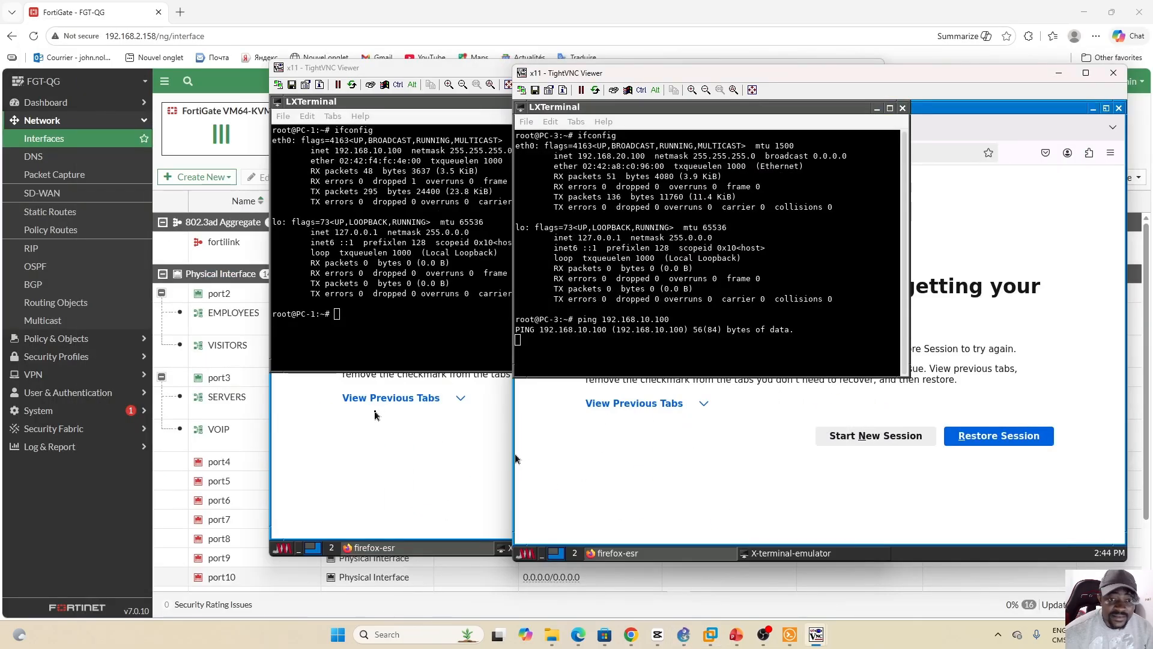
left_click(115, 489)
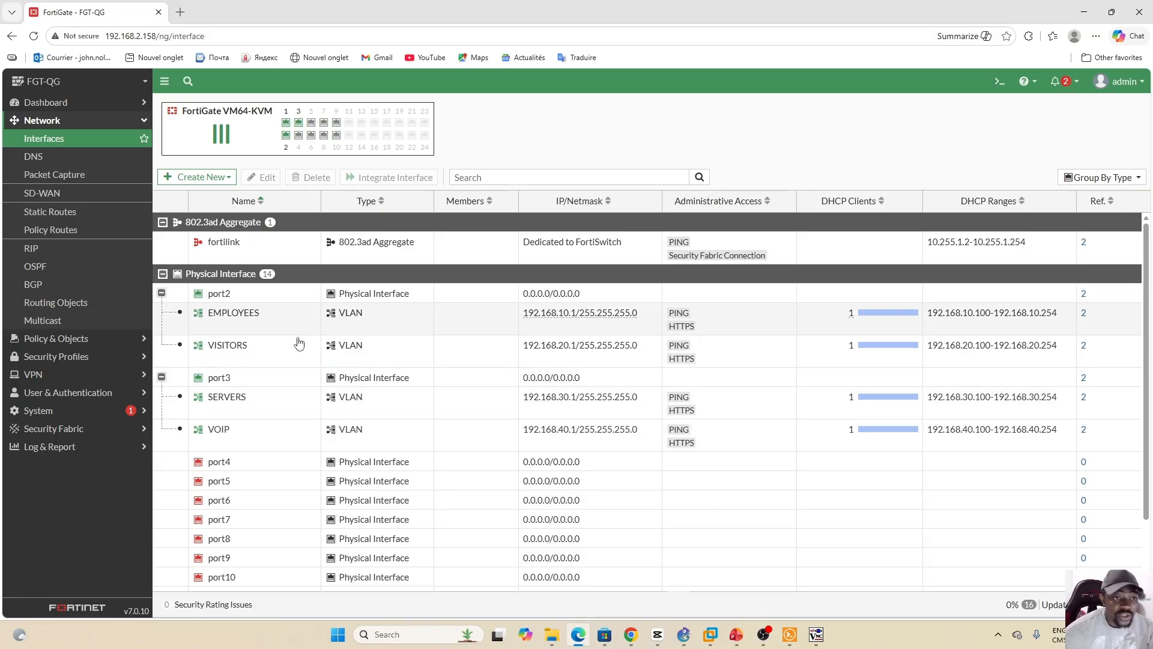
left_click(143, 123)
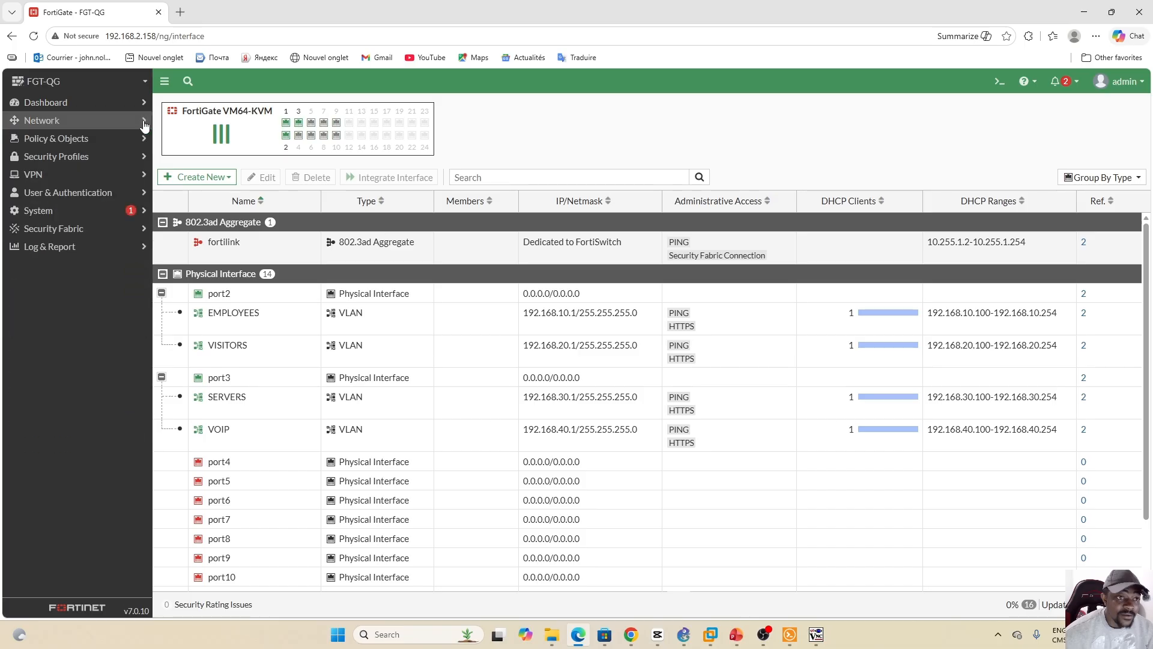
left_click(83, 142)
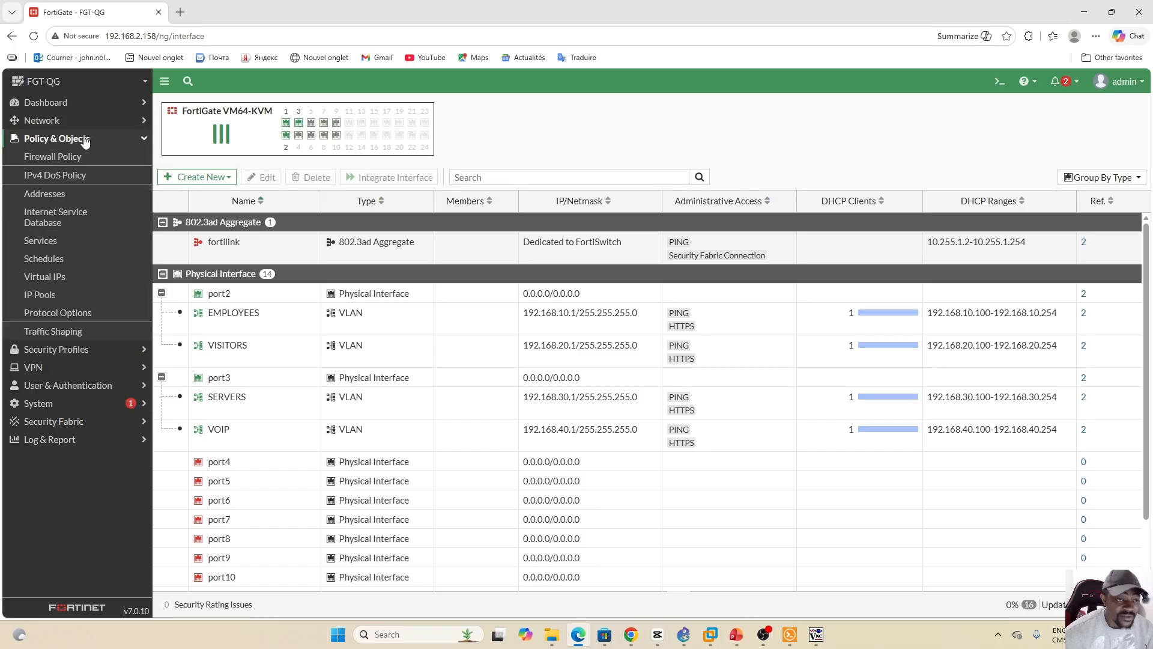
left_click(54, 158)
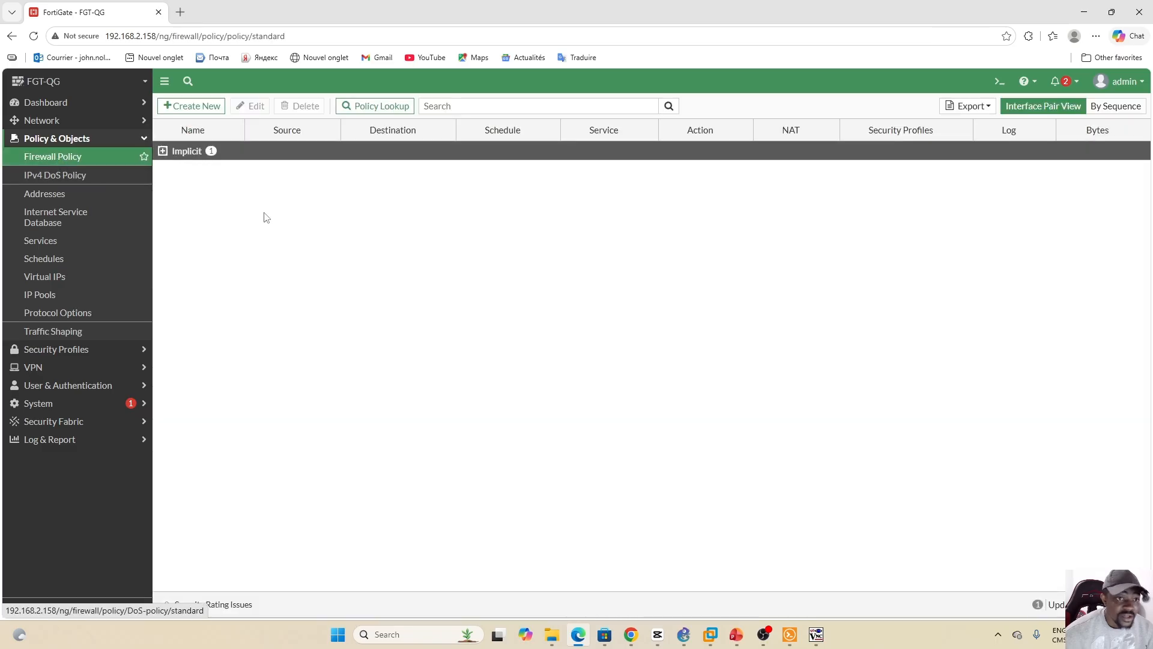
left_click(163, 150)
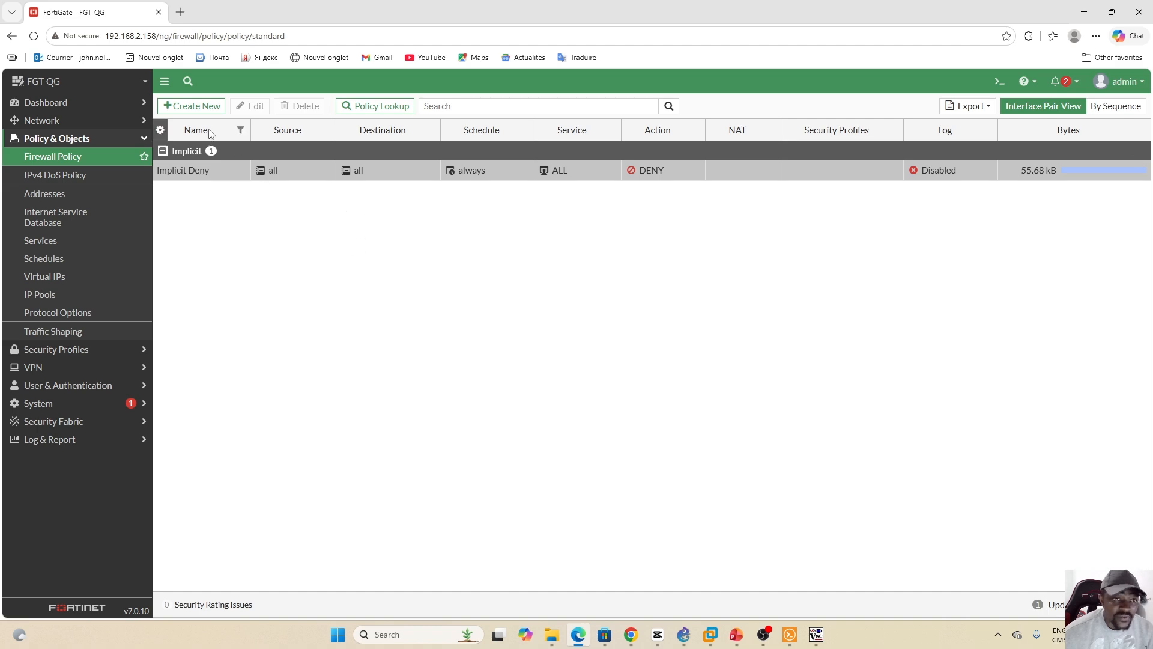
Switch to GNS3 to review the VLAN topology, and return to the FortiGate policy list.
left_click(686, 635)
left_click(529, 470)
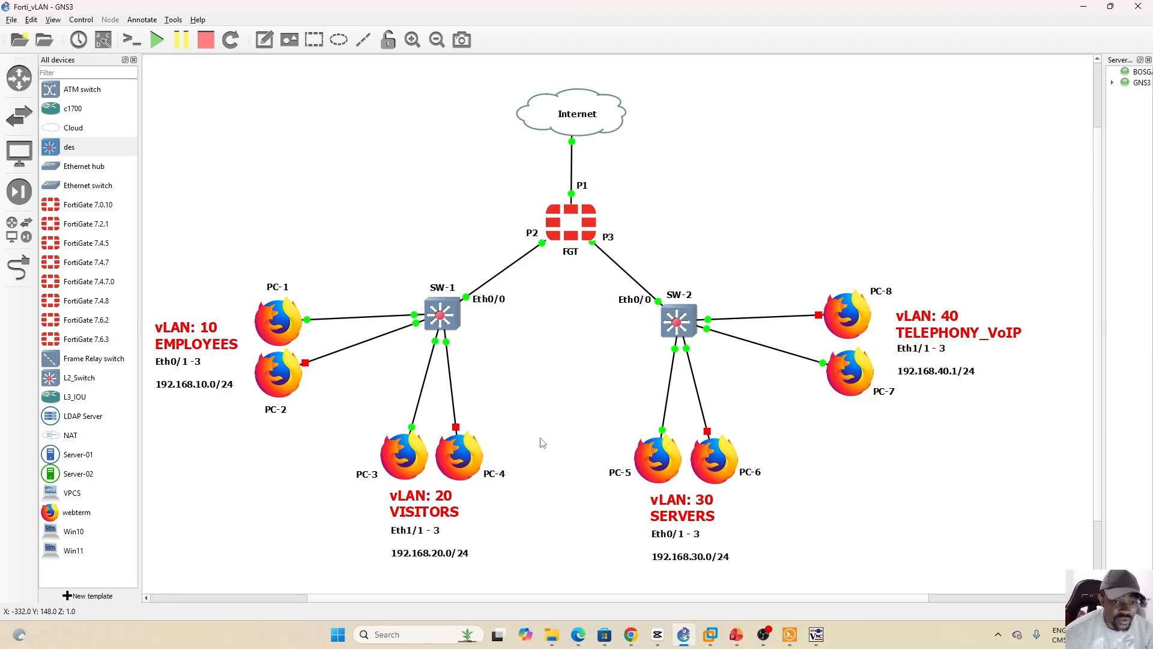
mouse_move(687, 638)
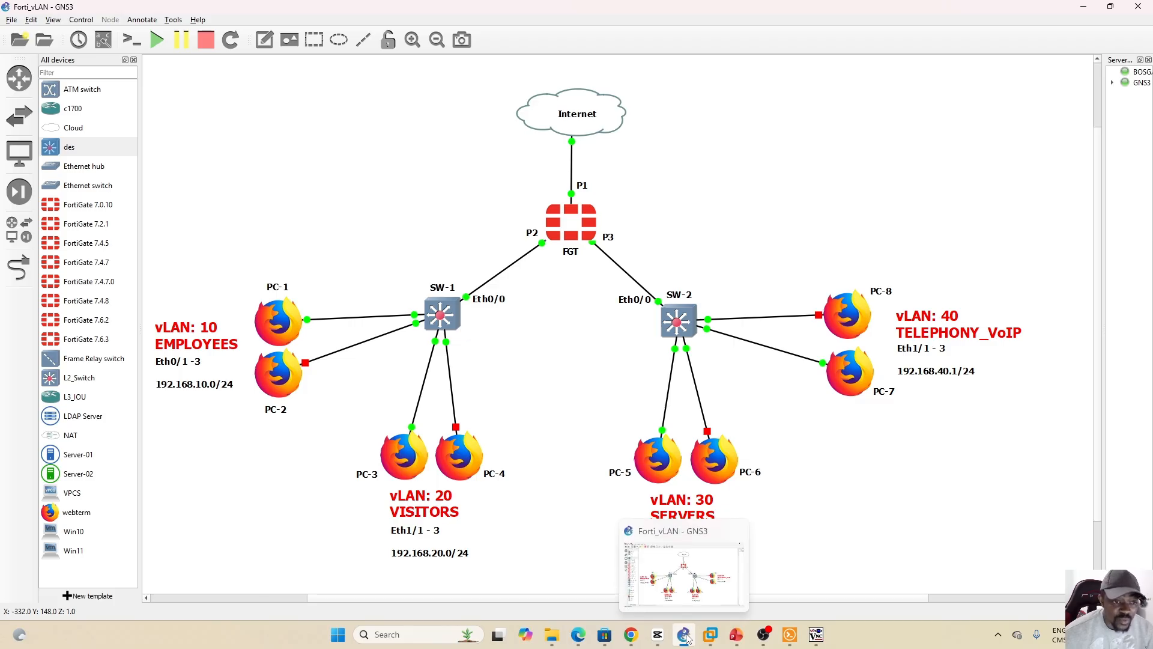
left_click(688, 638)
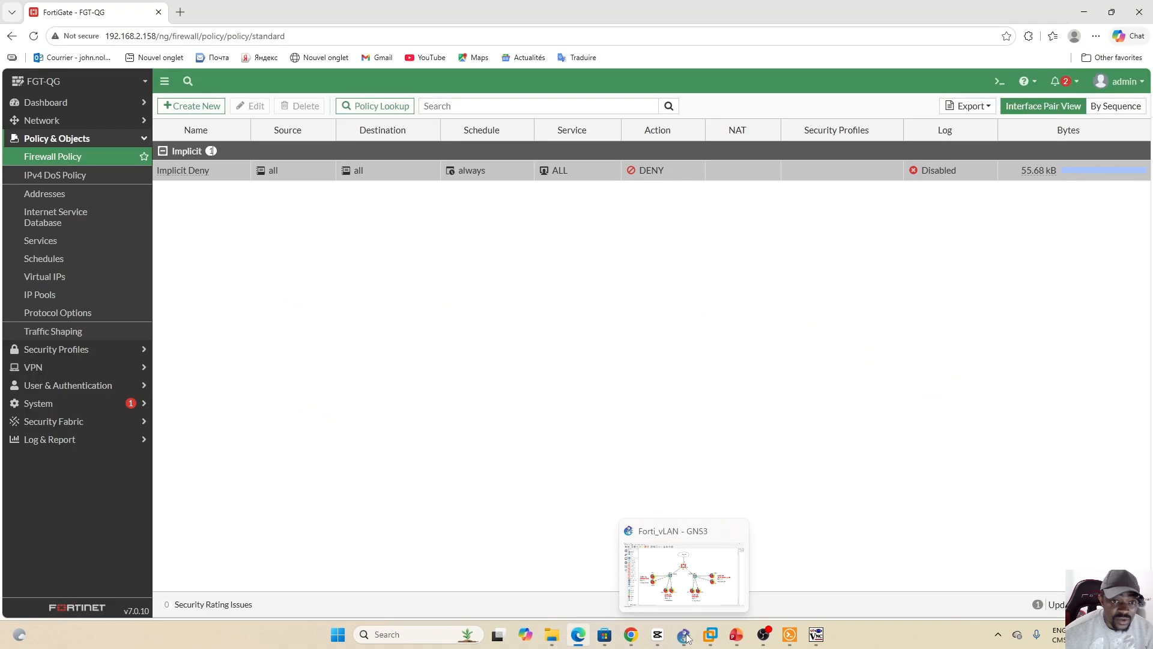
Start a new firewall policy and name it EMPLOYEE_To_VISITORS.
left_click(199, 108)
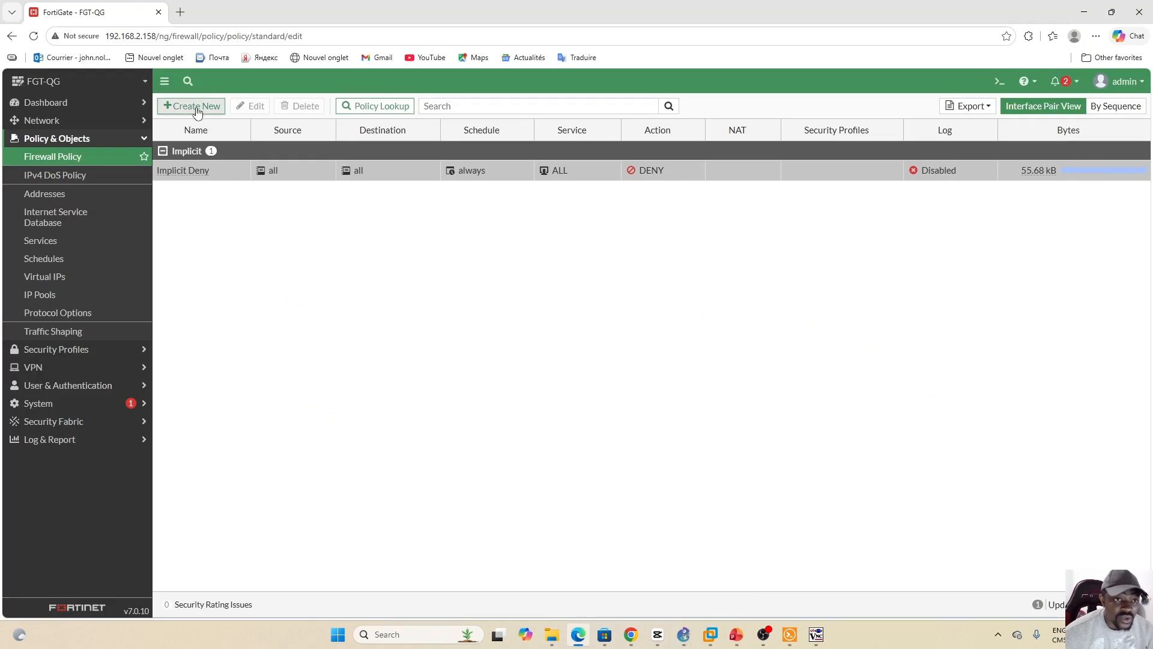
left_click(294, 140)
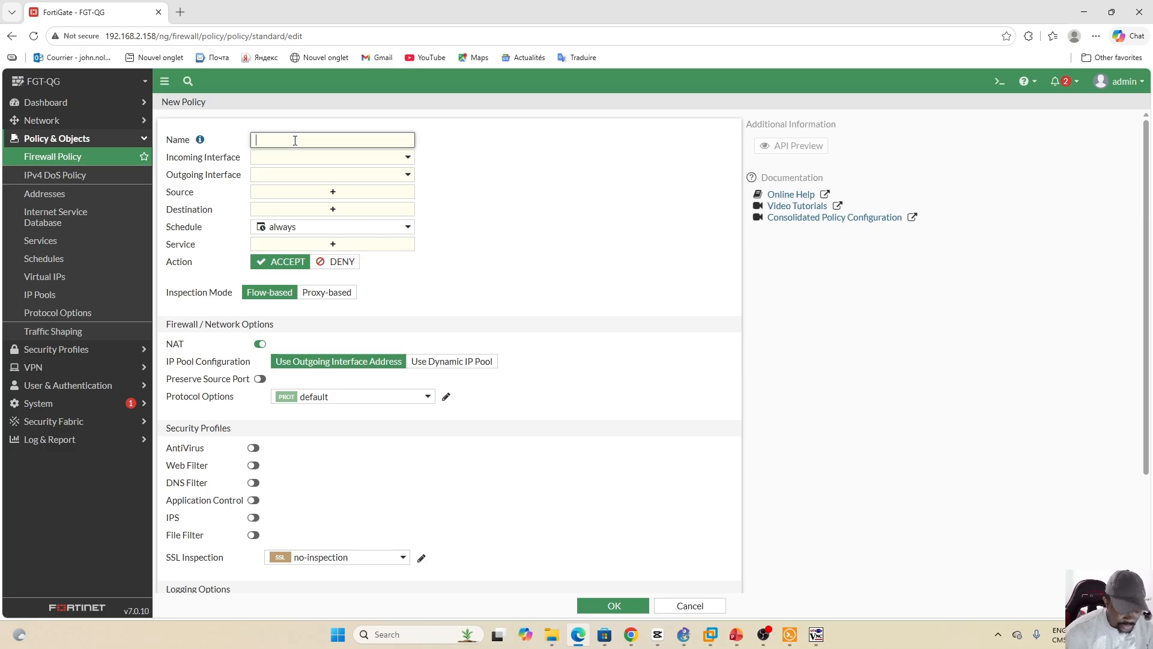
key("Caps_Lock")
type("EMPLOY")
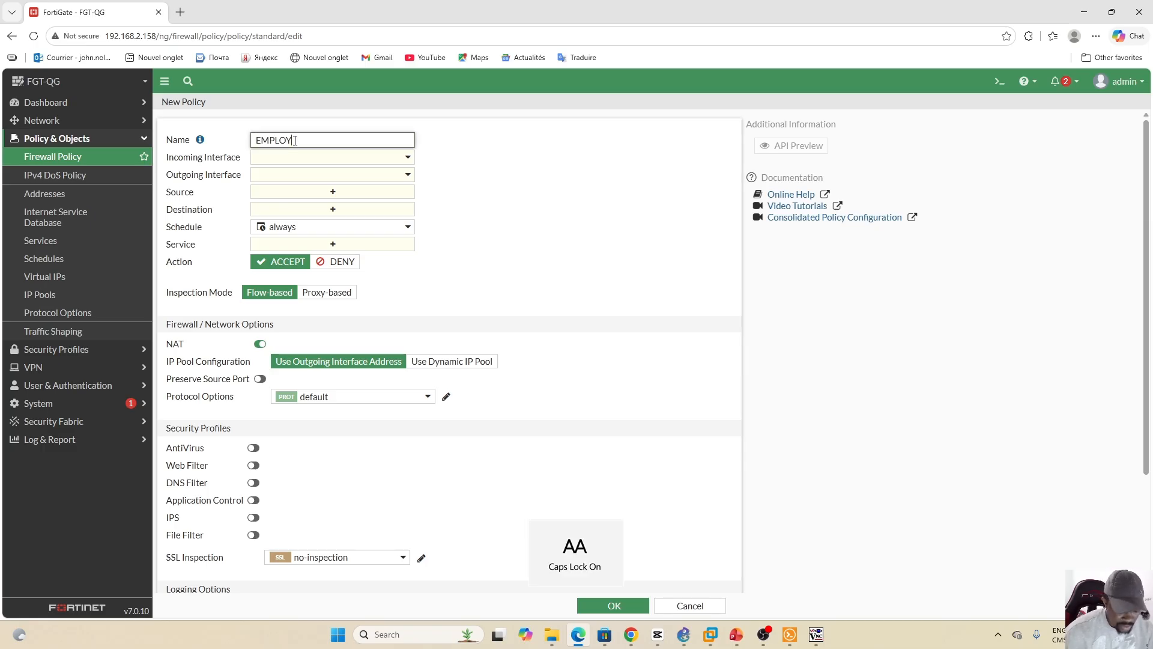
type("EE_T")
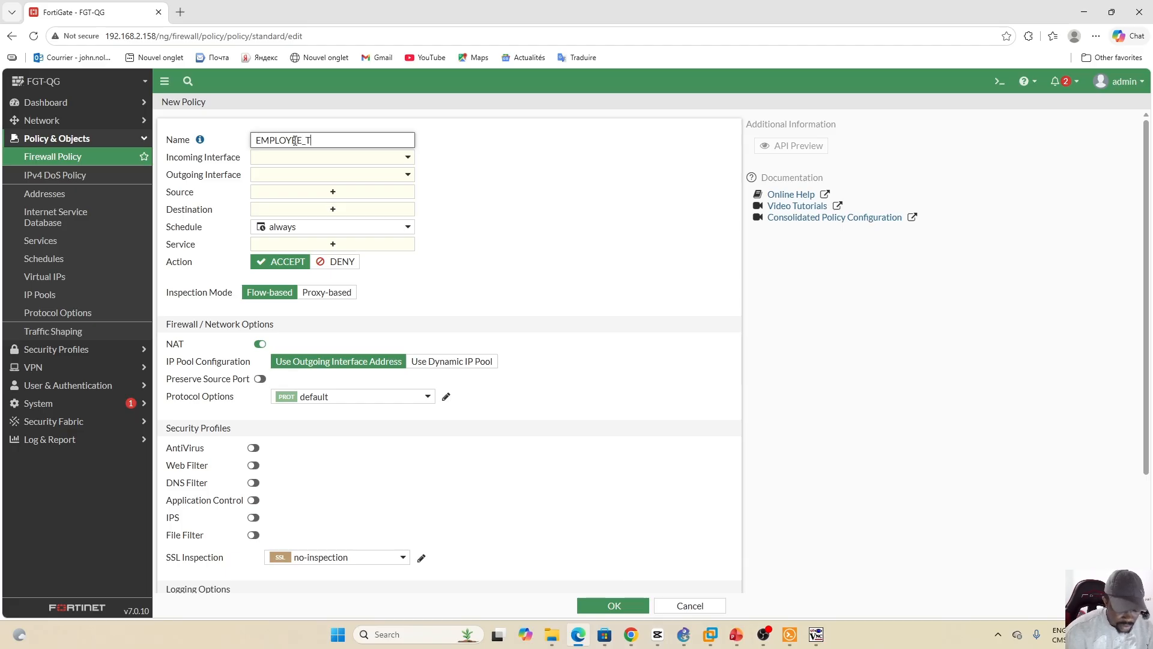
key("Caps_Lock")
type("o_VI")
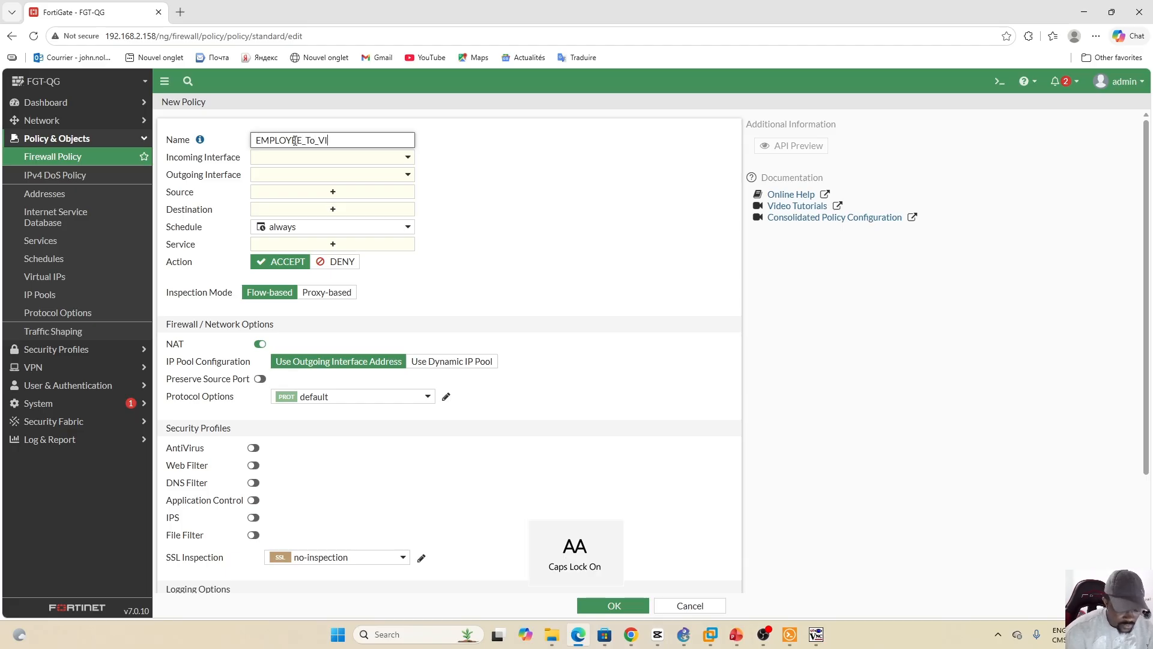
type("SITORS")
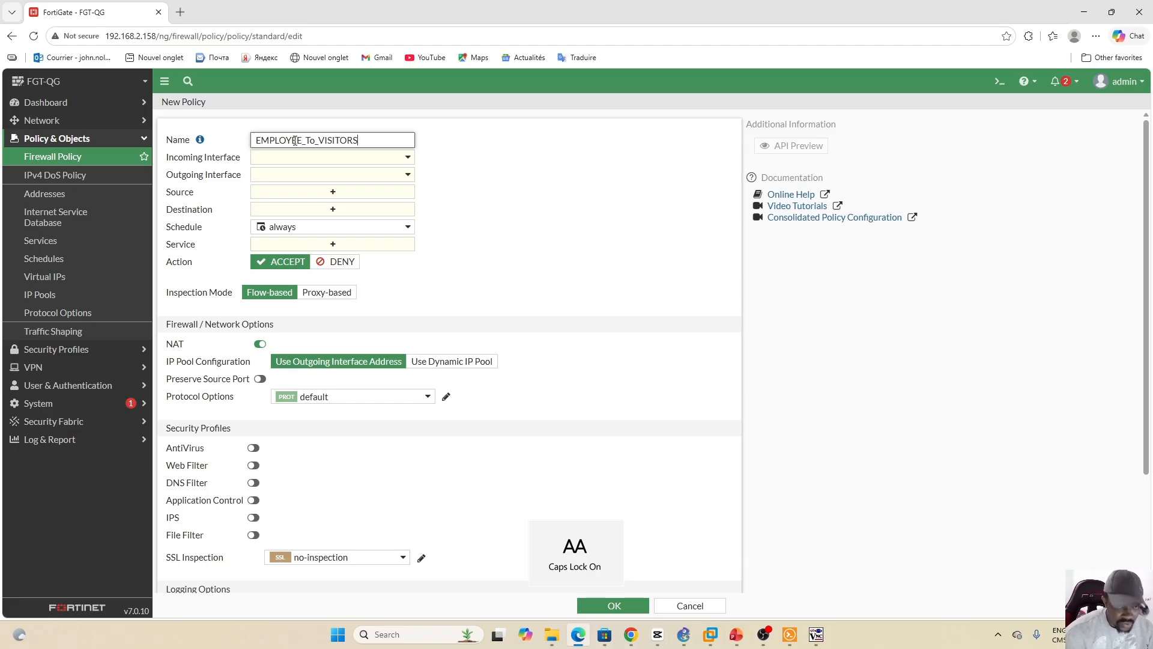
Set the policy's incoming interface to EMPLOYEES, its outgoing interface to VISITORS, and its source to EMPLOYEES address.
left_click(407, 160)
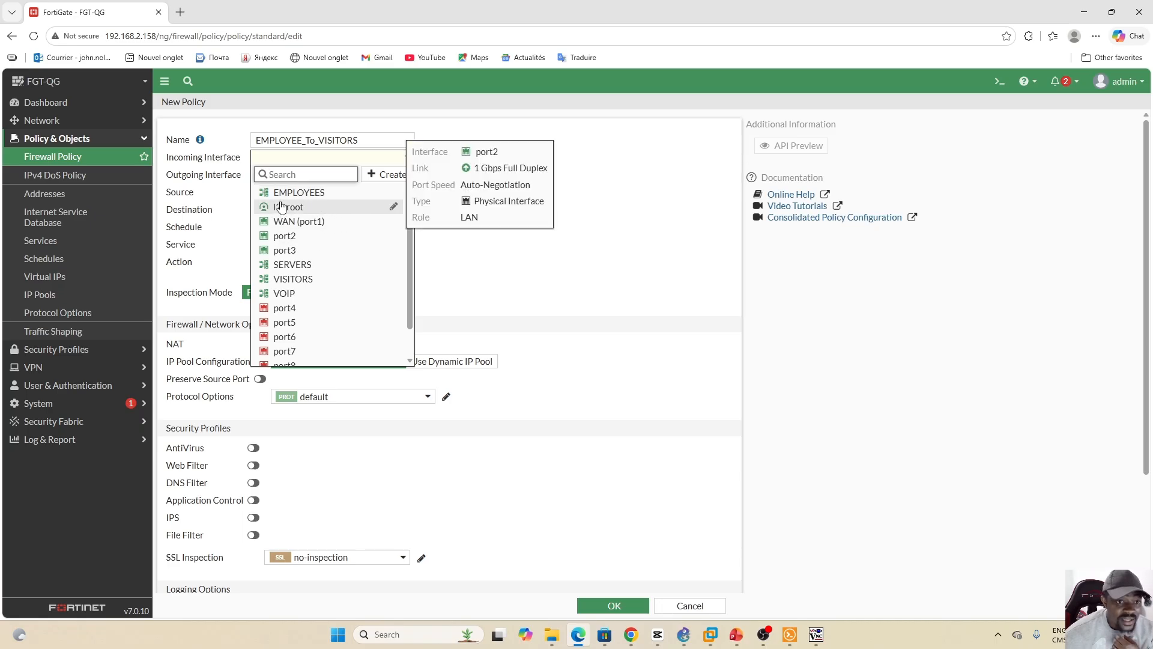
mouse_move(311, 197)
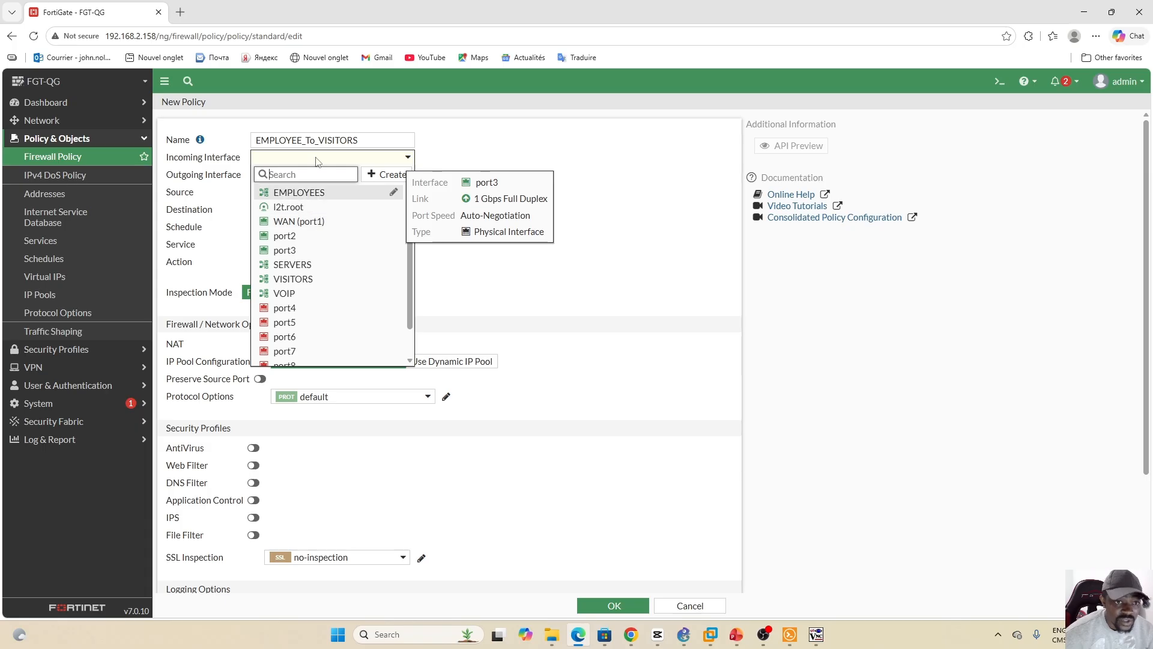
left_click(307, 194)
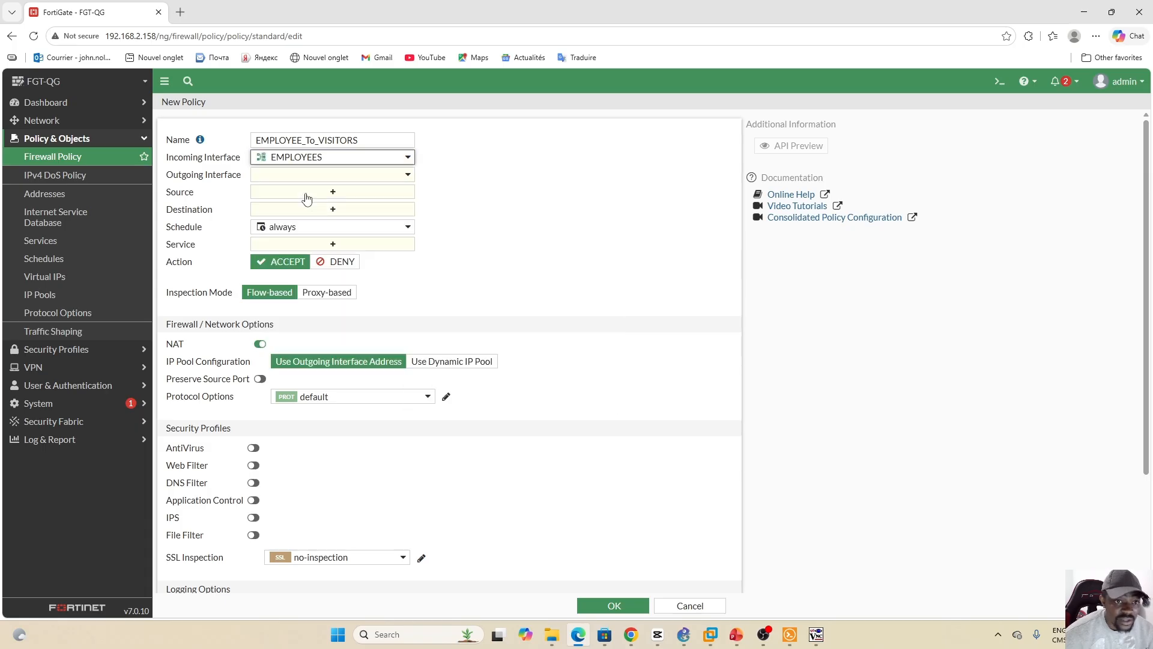
left_click(399, 177)
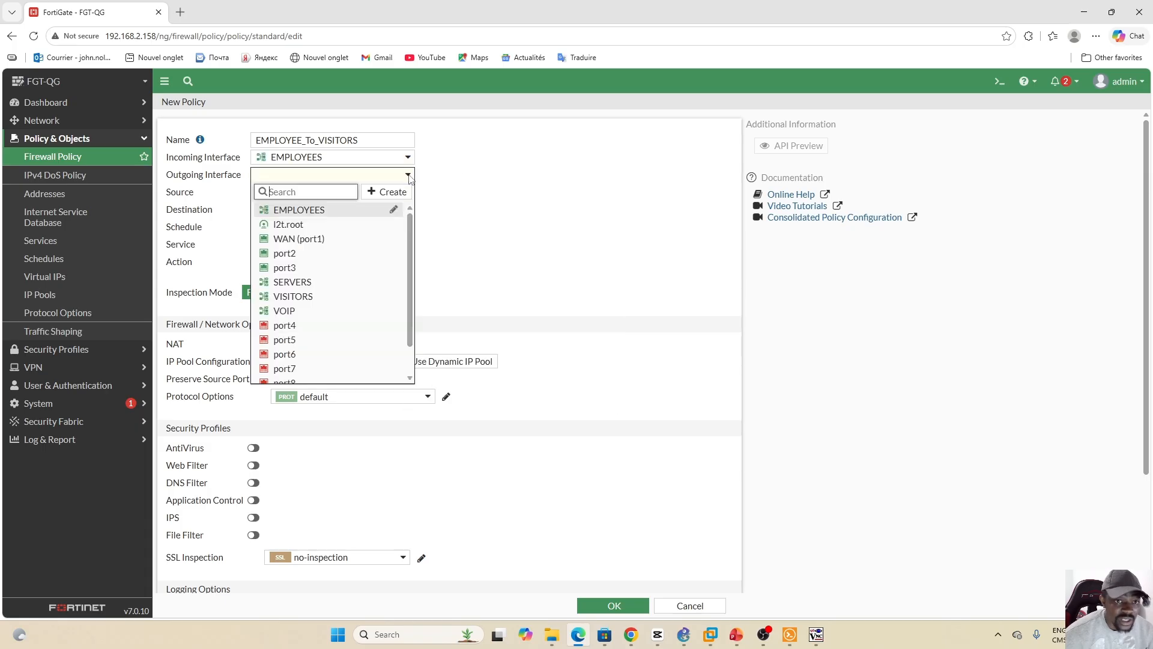
left_click(319, 296)
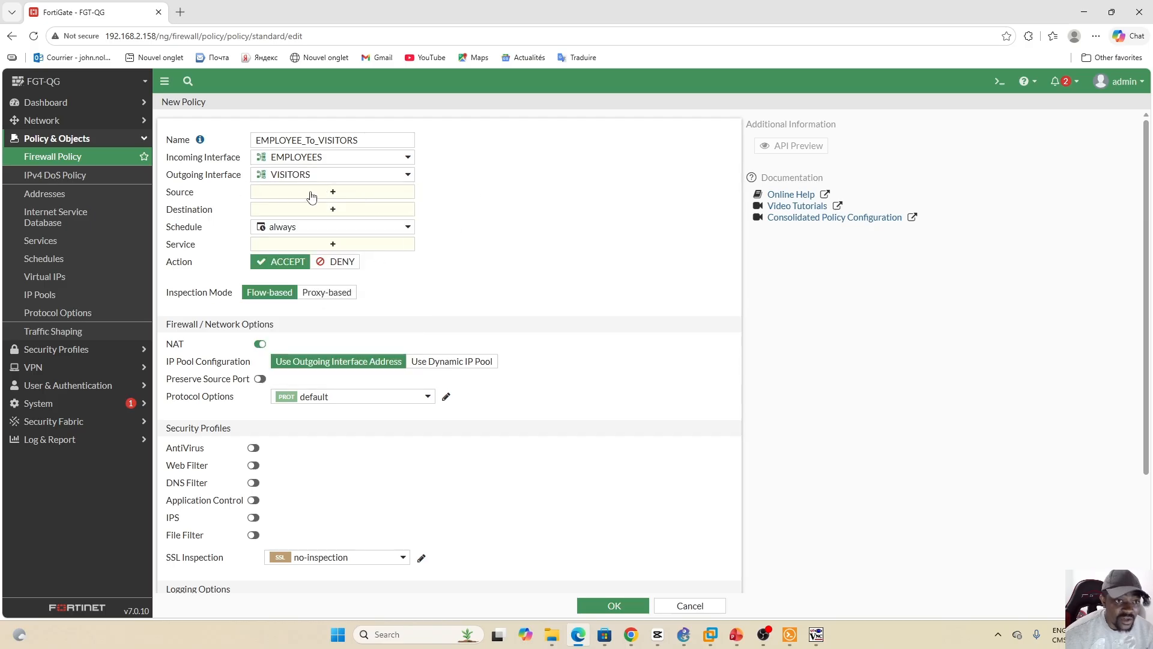
left_click(333, 193)
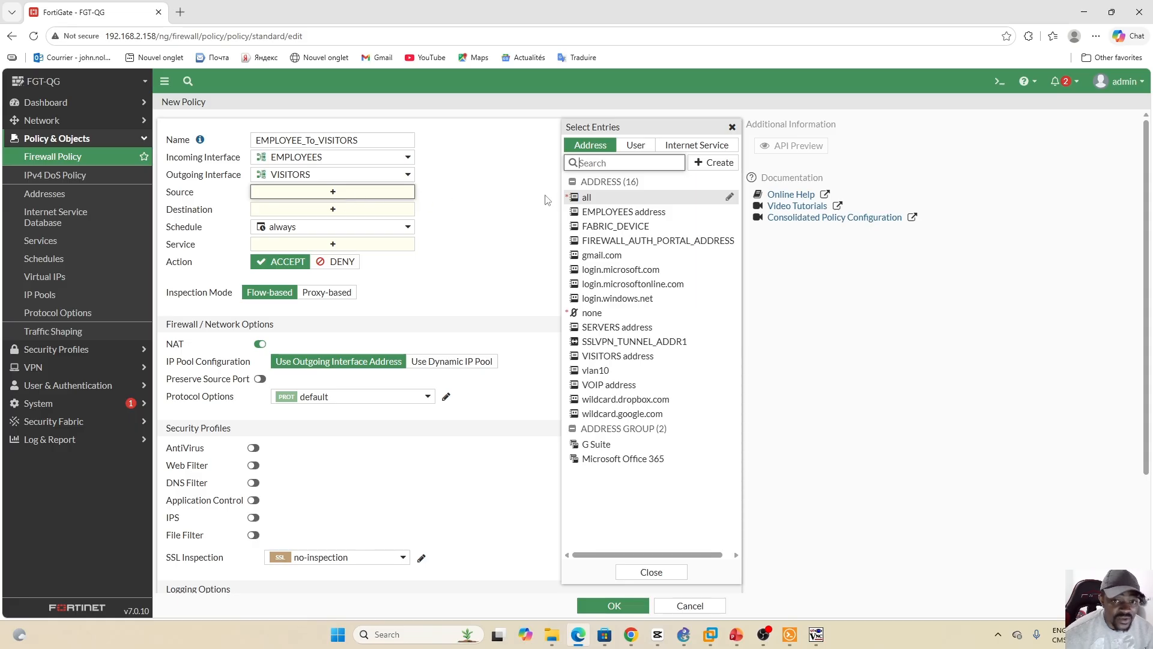
mouse_move(619, 217)
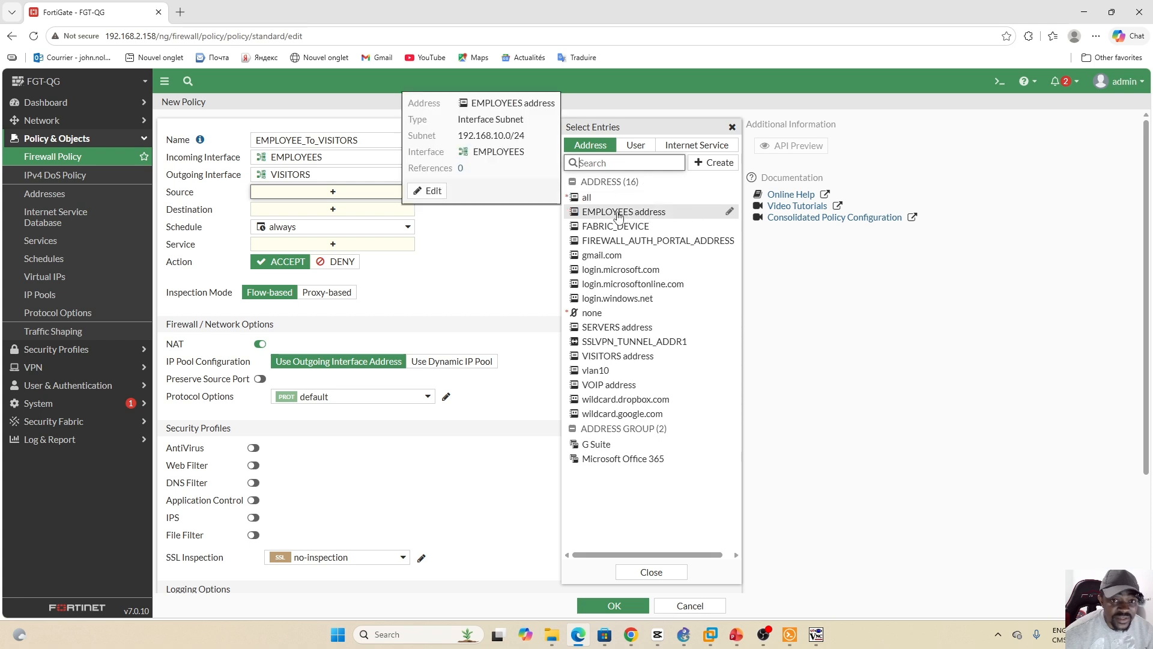
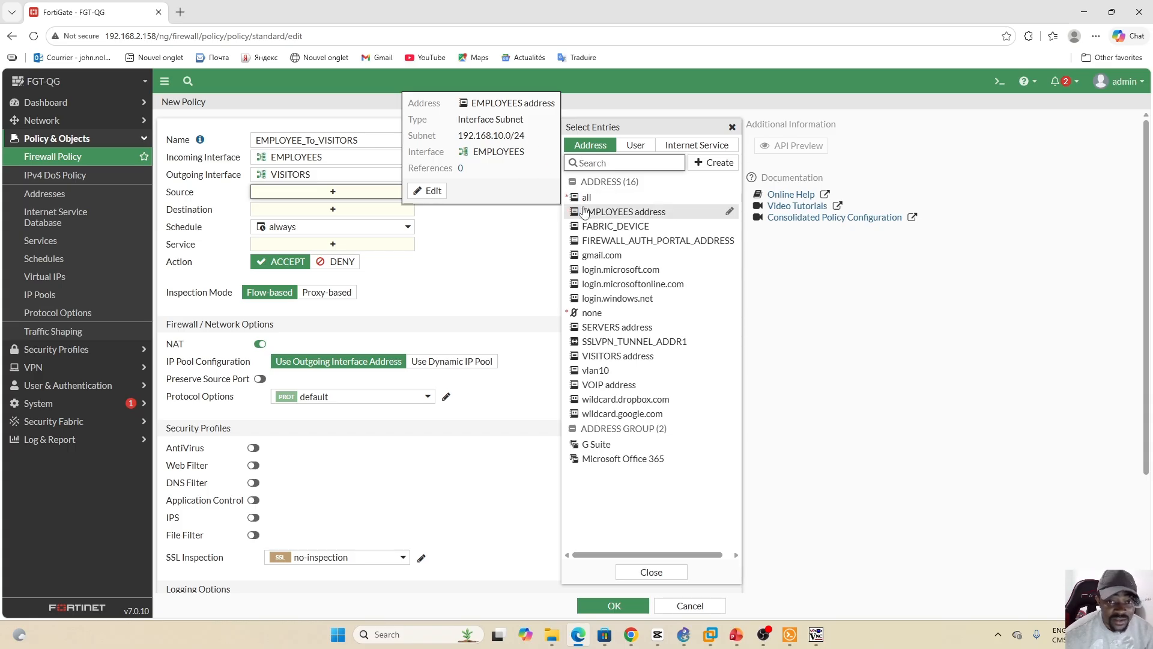
left_click(629, 213)
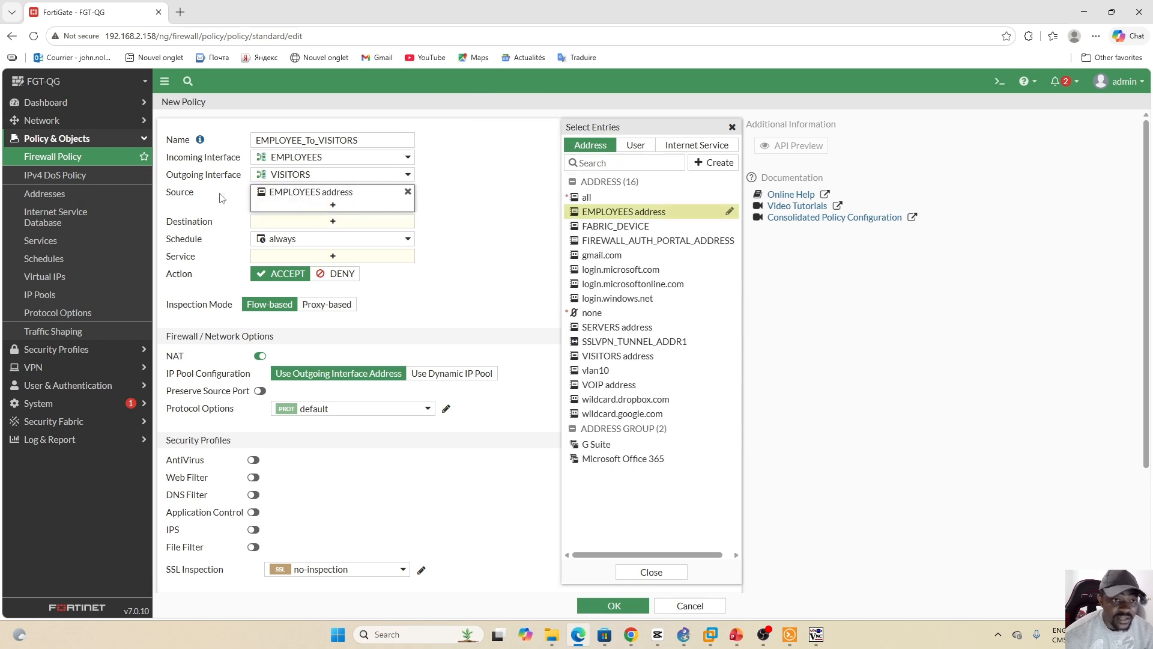
Set the EMPLOYEE_To_VISITORS policy's destination to VISITORS address and its service to ALL.
left_click(332, 222)
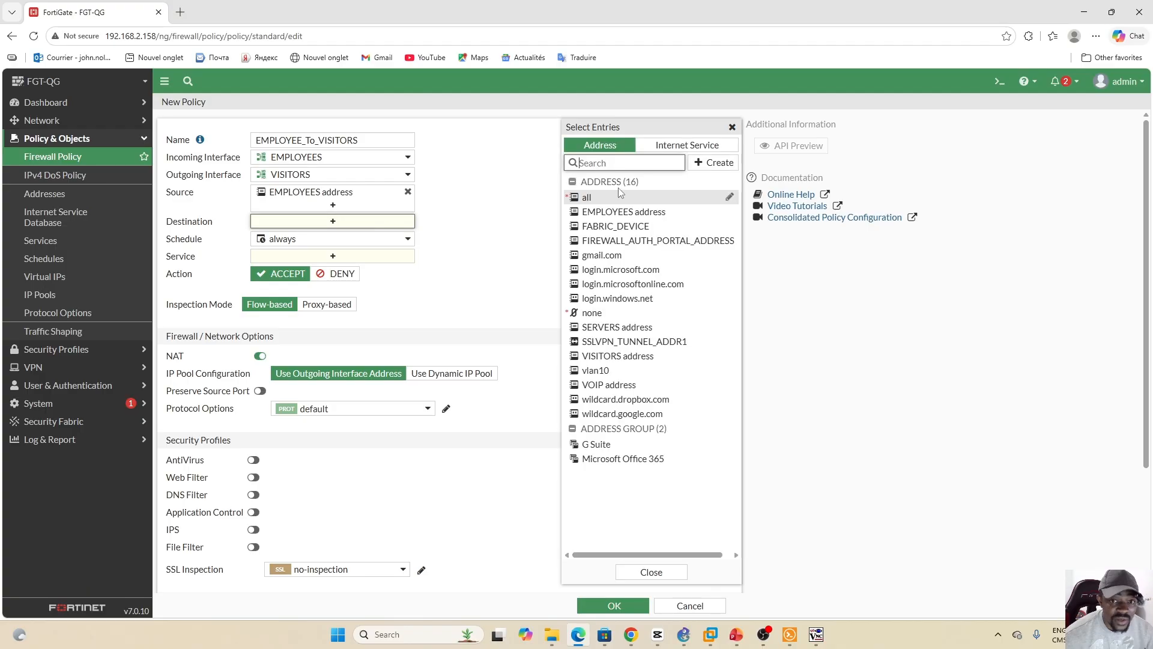
mouse_move(618, 360)
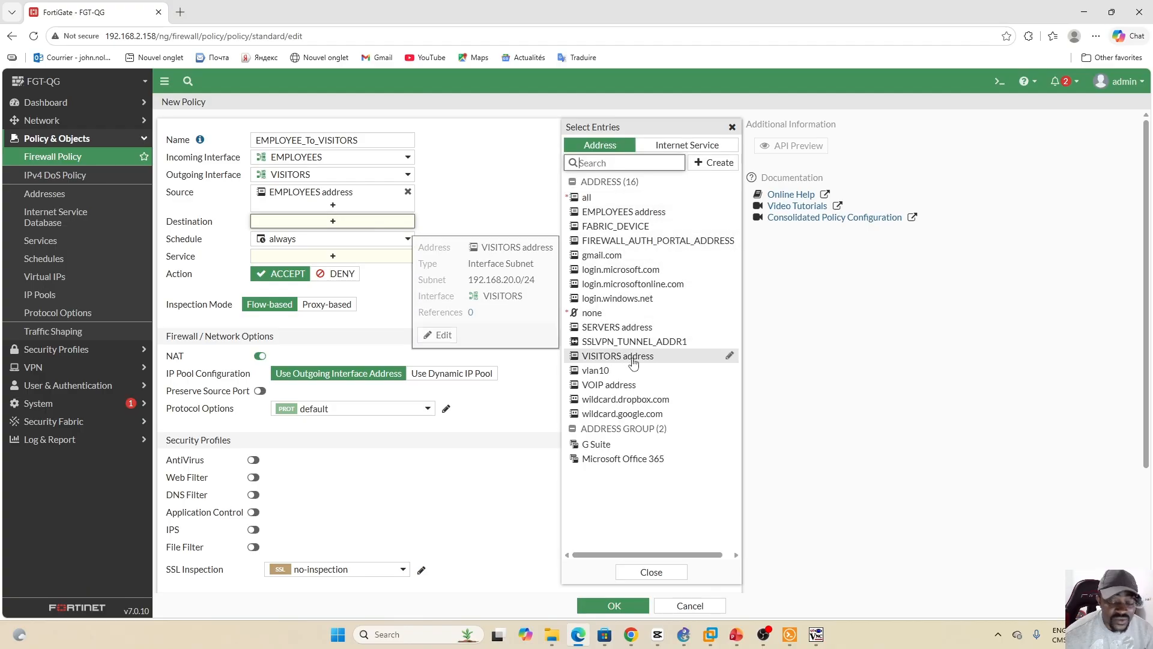
left_click(625, 356)
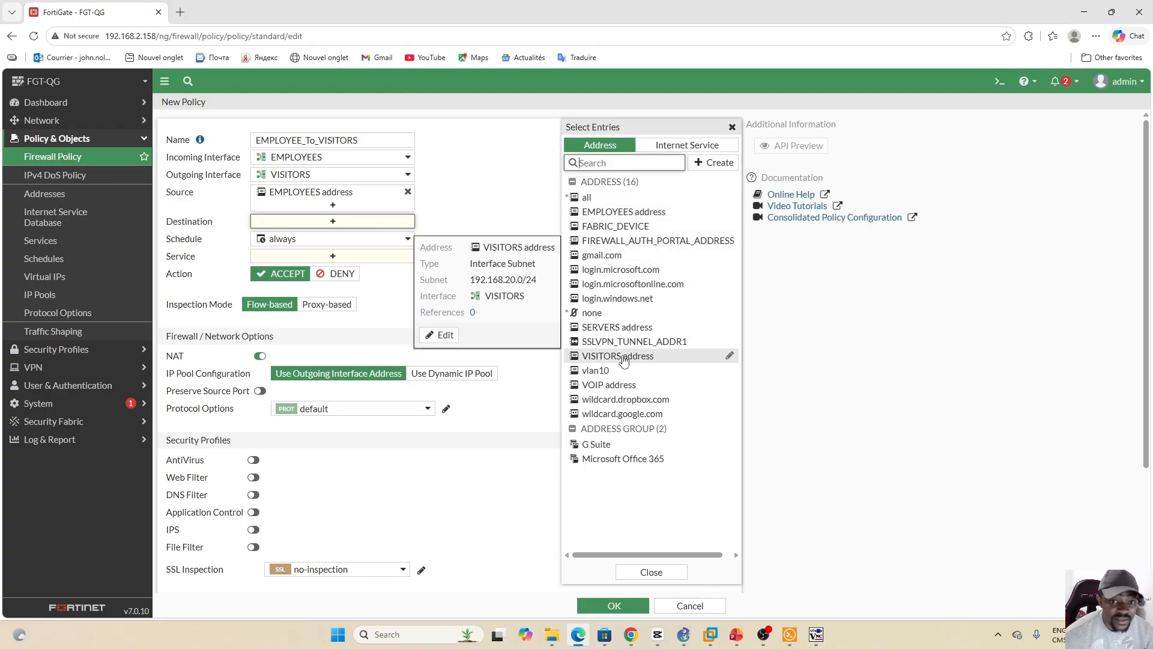
left_click(428, 265)
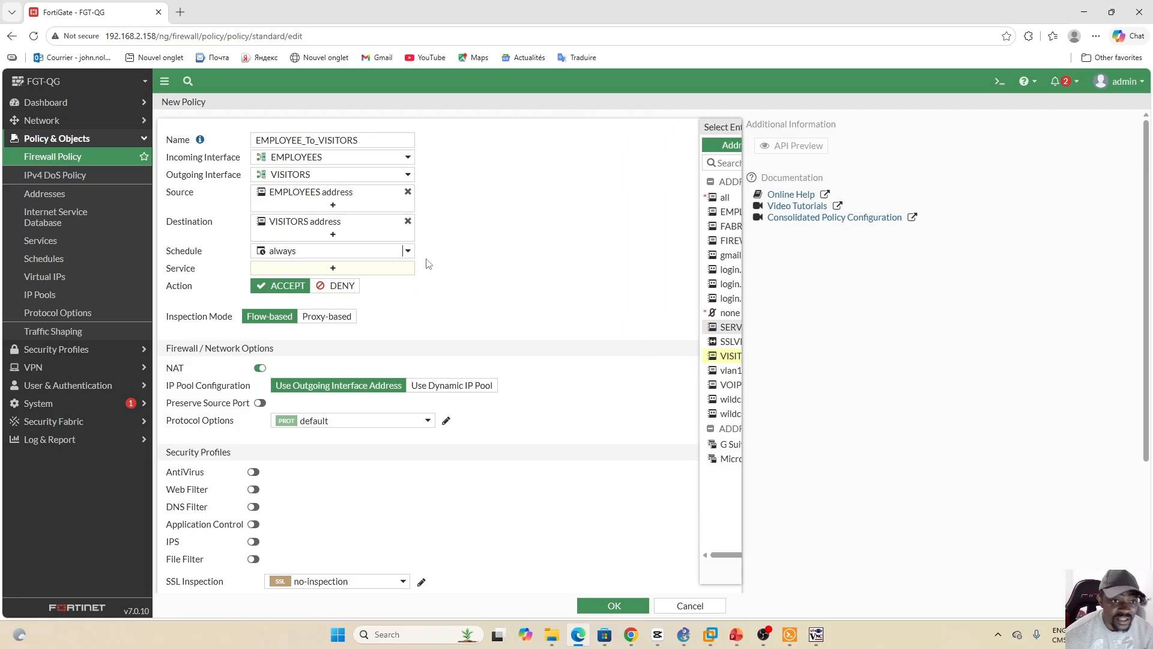
left_click(331, 267)
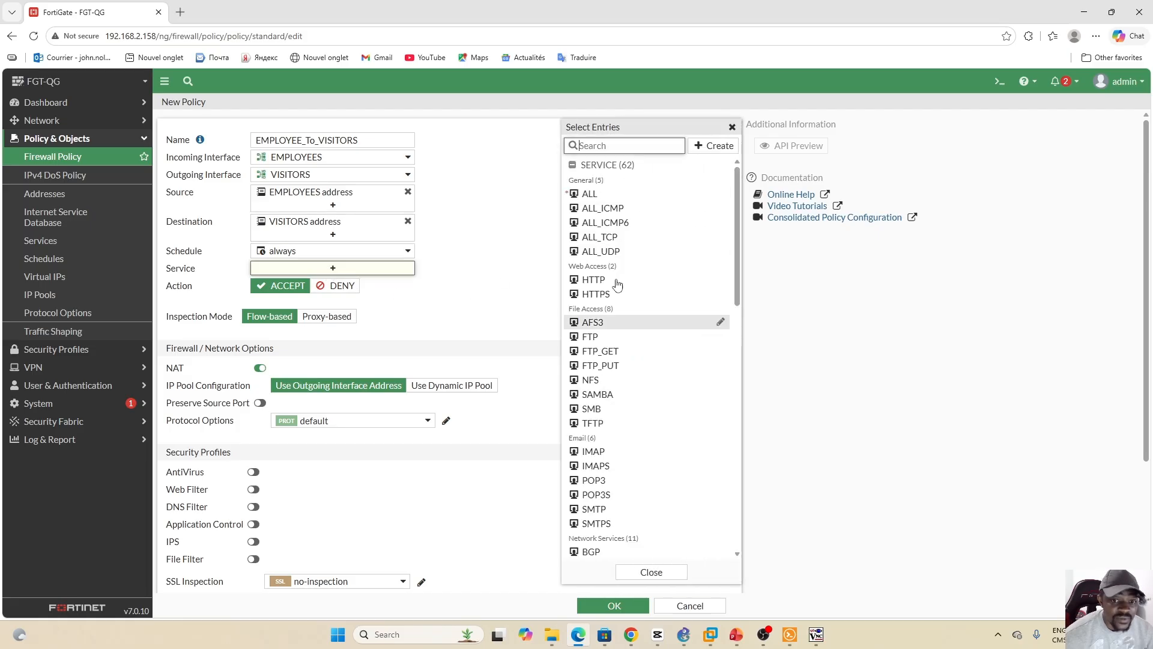
left_click_drag(738, 239, 730, 367)
scroll(733, 499, "up", 15)
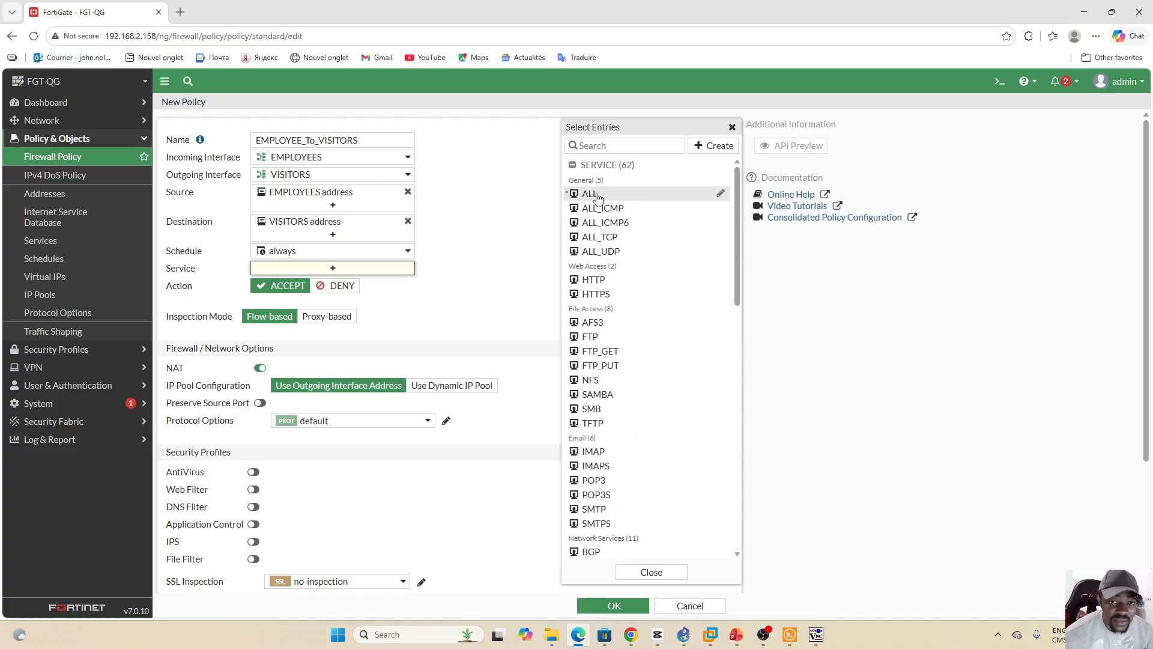
left_click(598, 196)
left_click(522, 240)
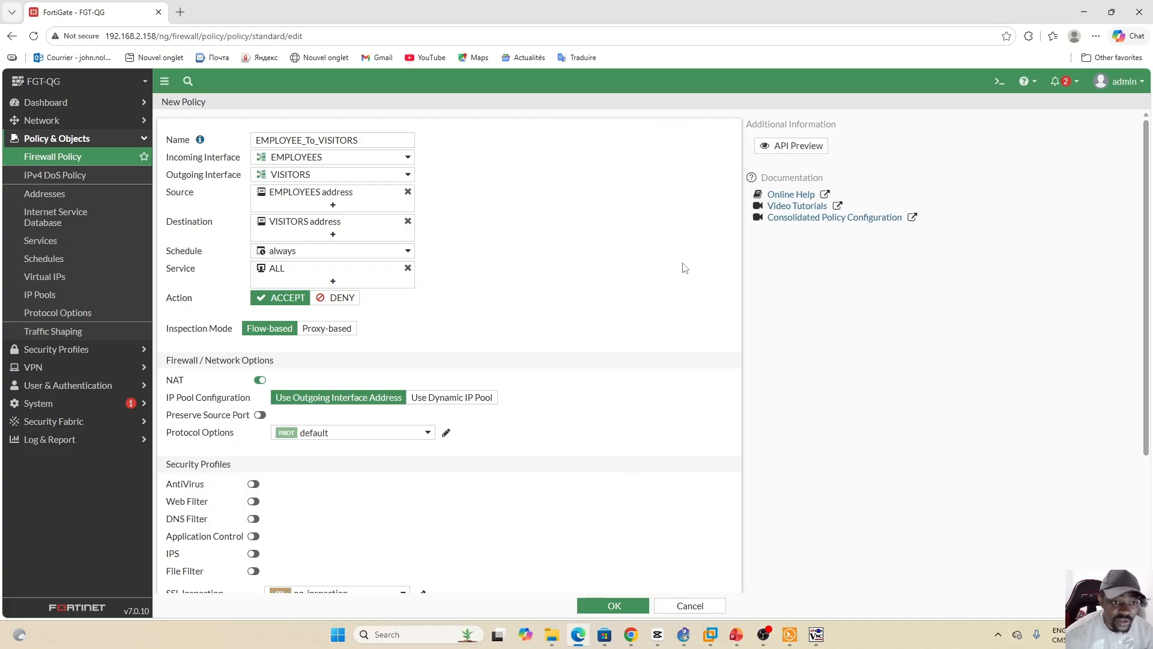
Set the policy to log all sessions of allowed traffic and save it.
scroll(1148, 207, "down", 3)
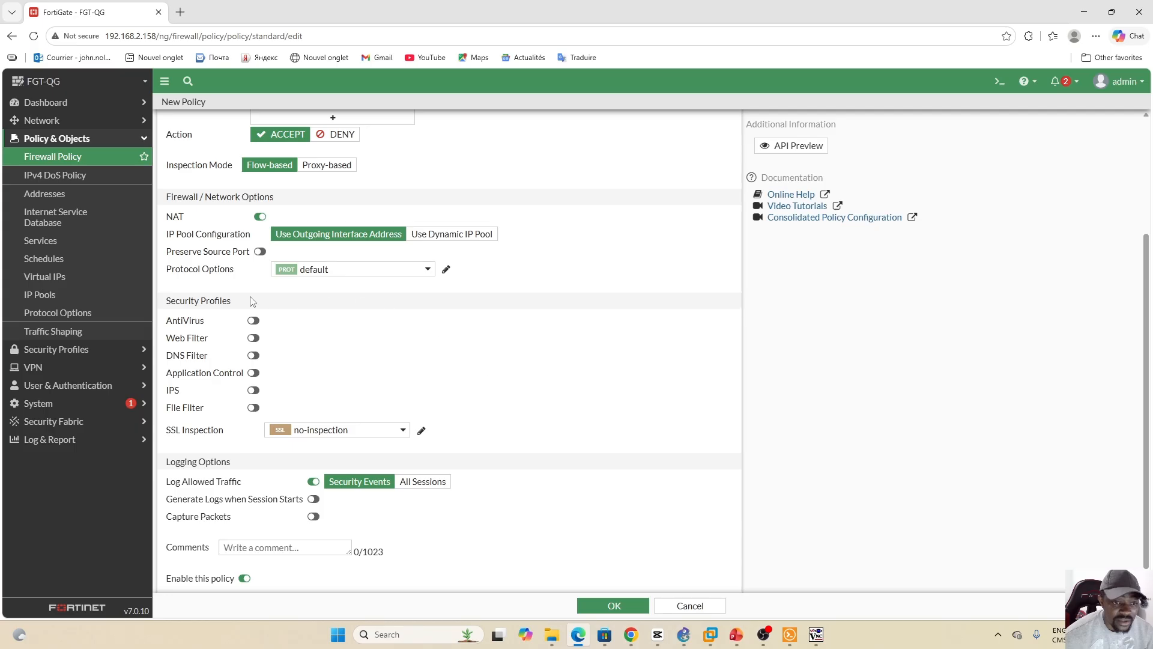
left_click(427, 484)
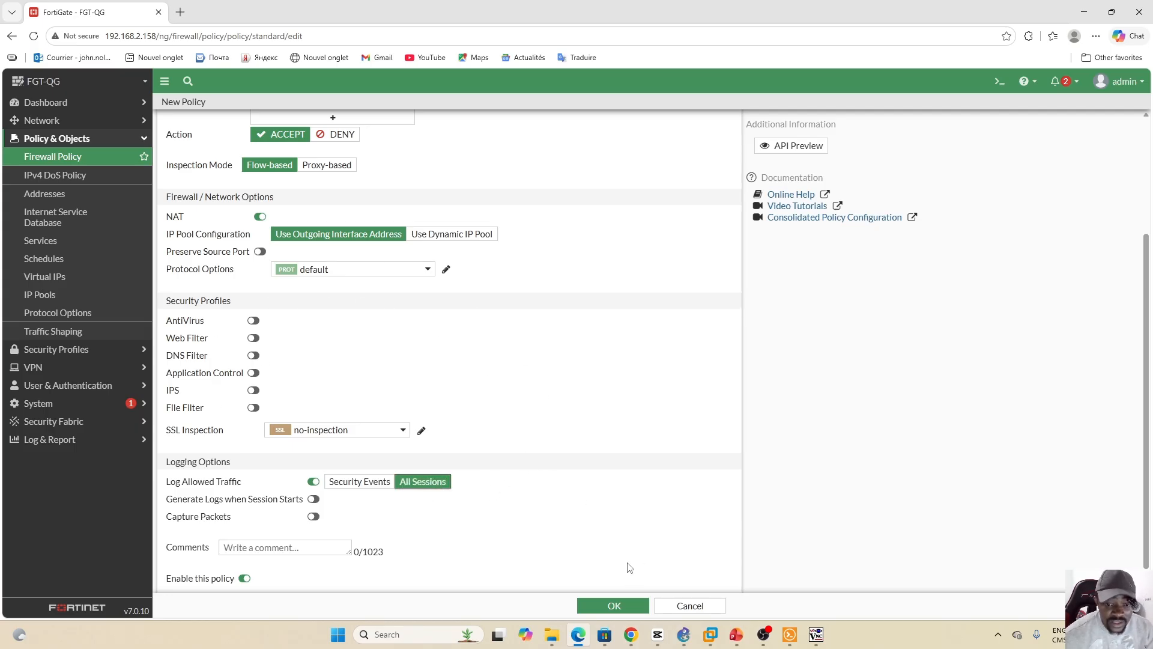
left_click(612, 607)
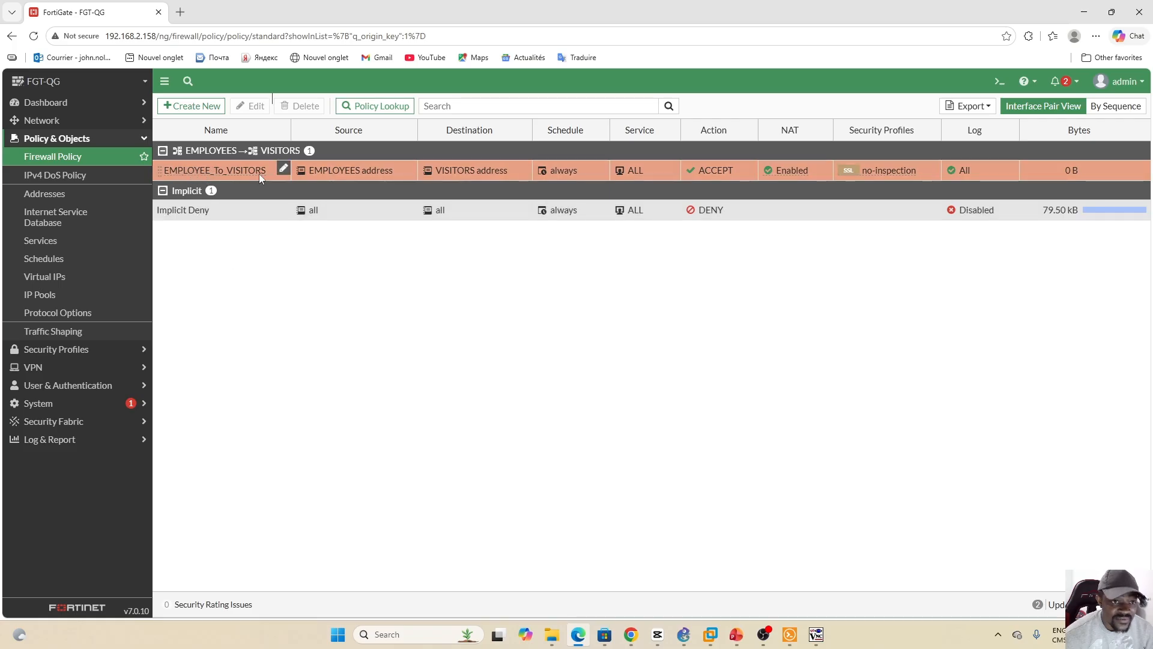
Close both open TightVNC viewer windows and switch to the GNS3 topology.
left_click(815, 636)
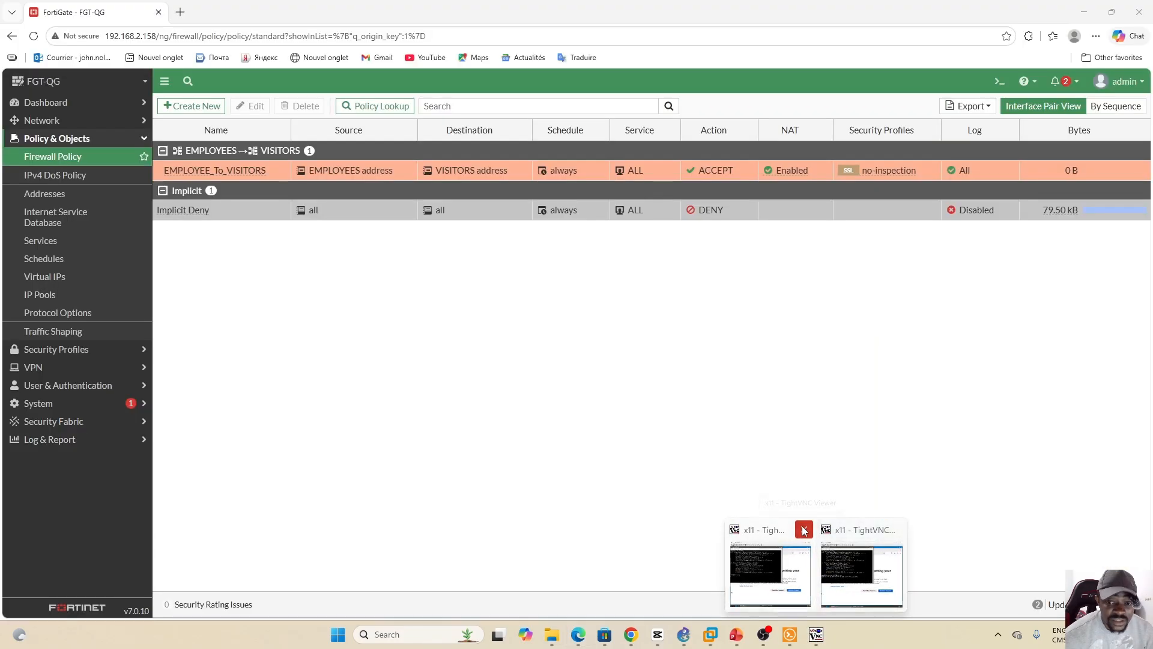
left_click(801, 552)
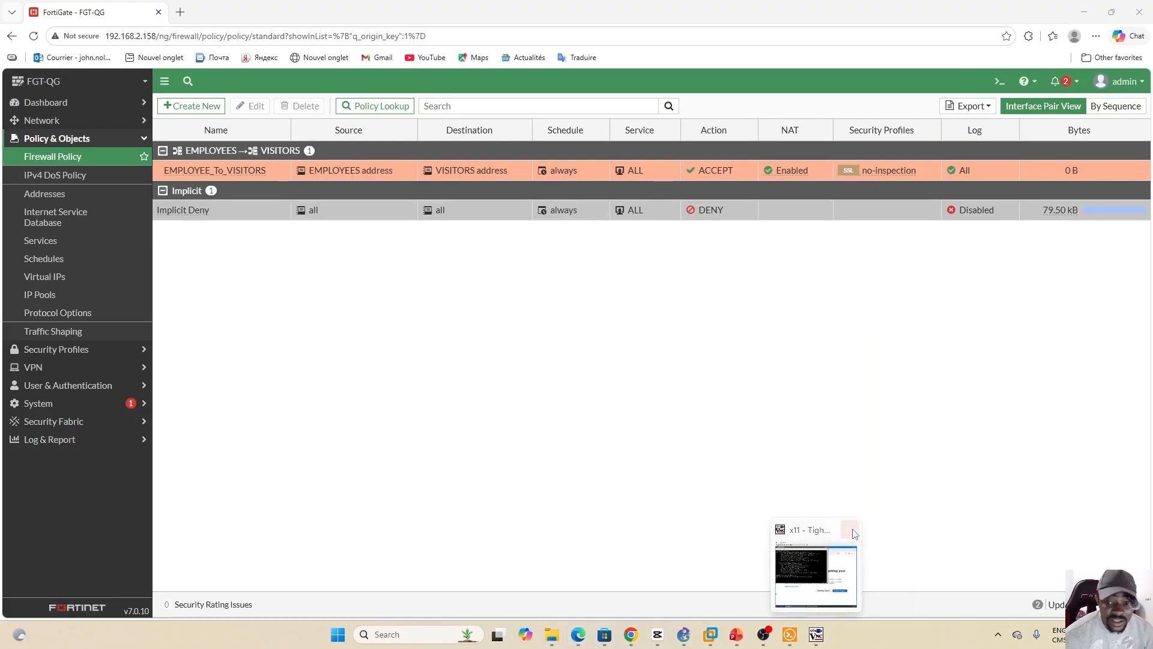
left_click(854, 533)
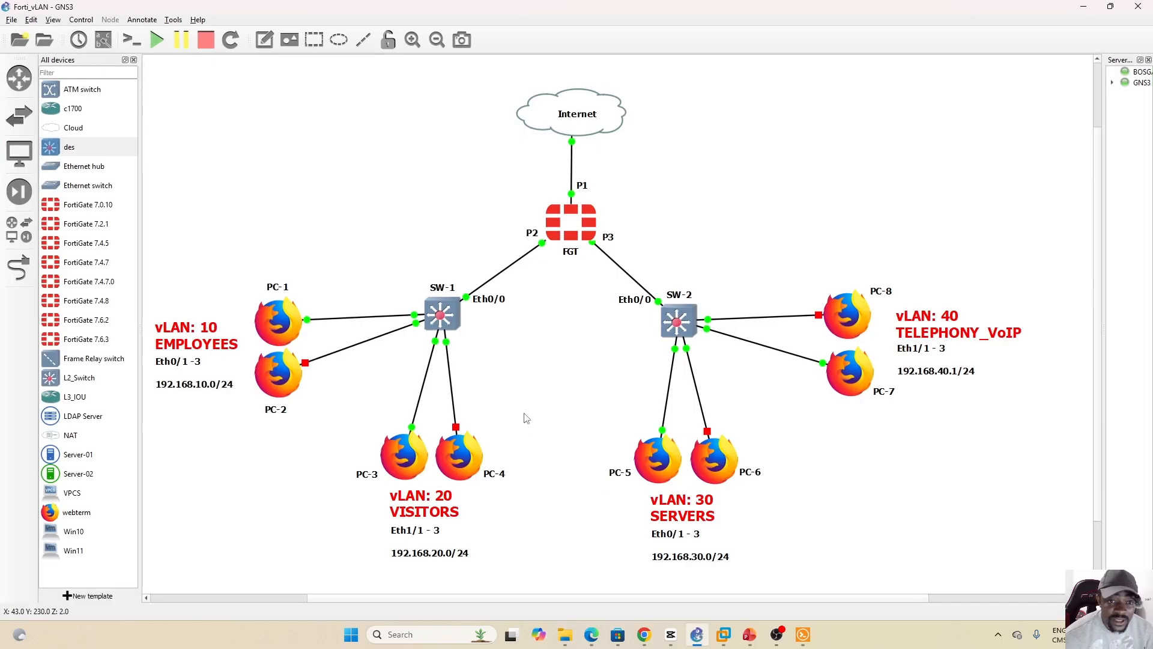
Open PC-1's console and ping 192.168.20.100 to test traffic from employees to visitors.
double_click(276, 320)
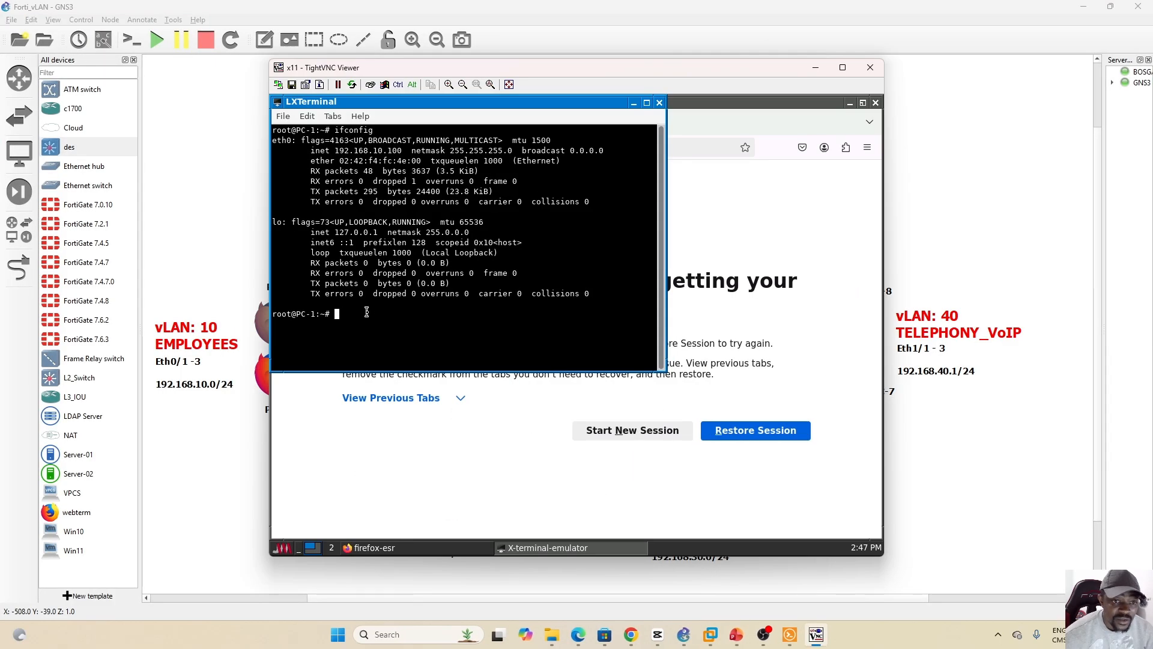
key("Caps_Lock")
type("ping ")
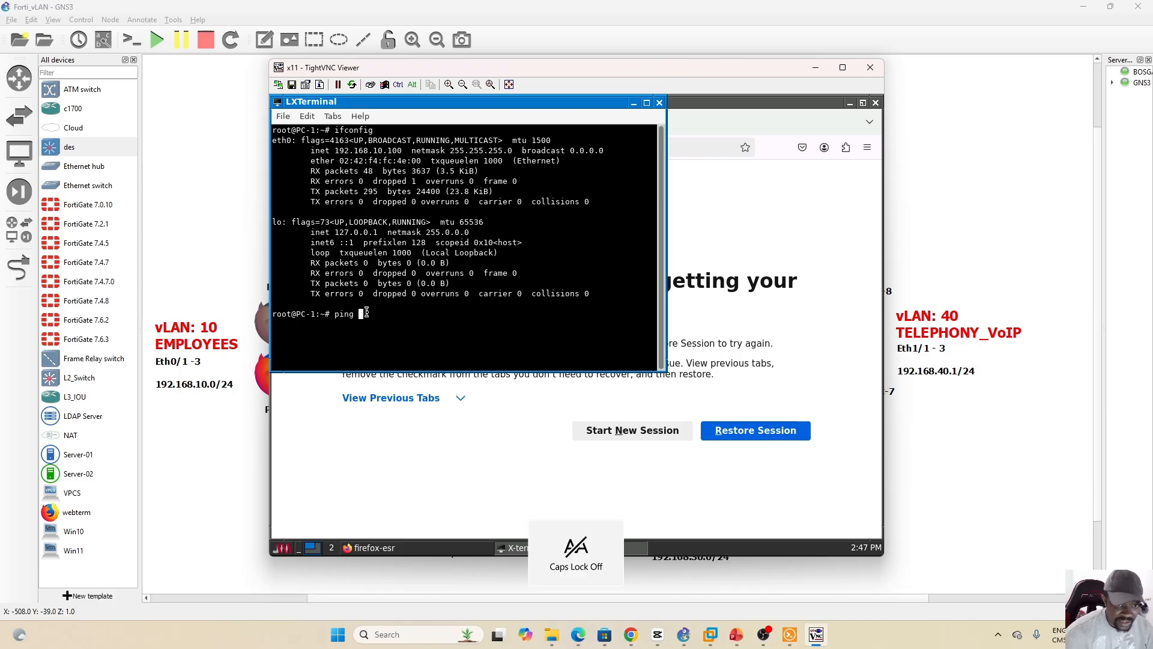
type("192.168")
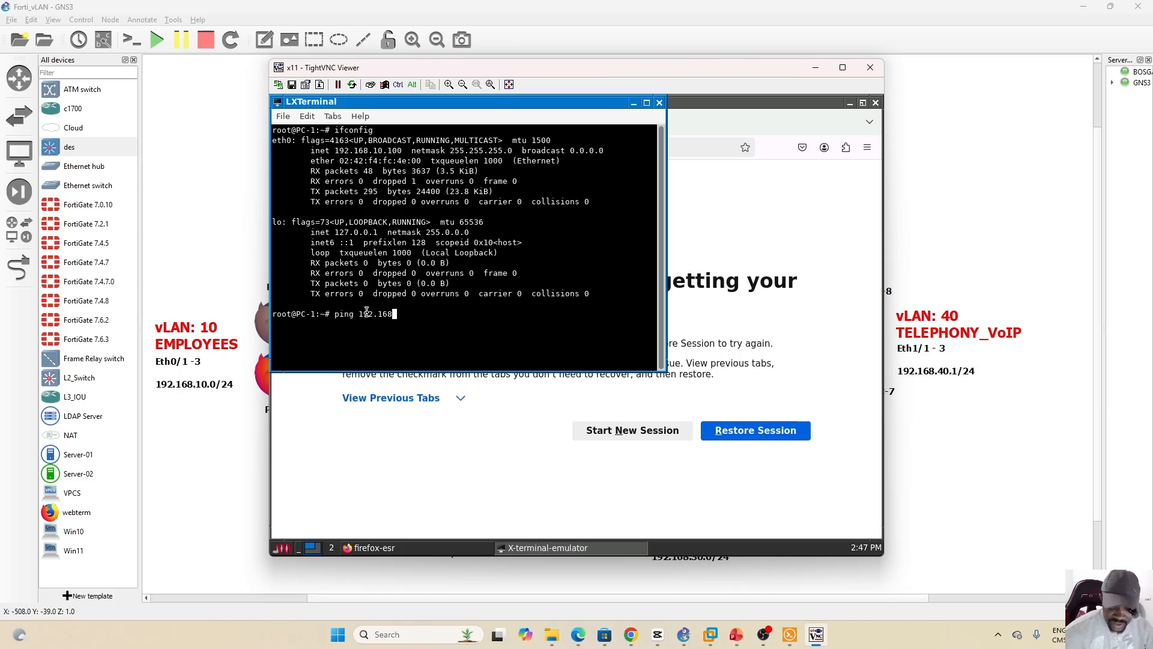
type(".20.100")
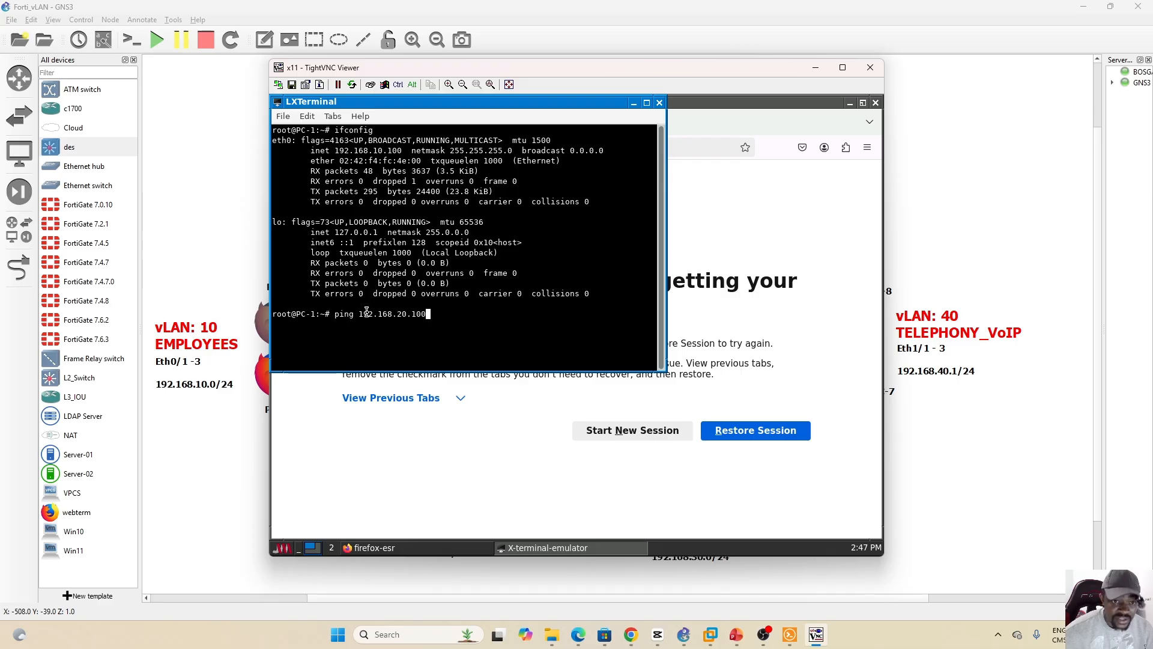
key("Return")
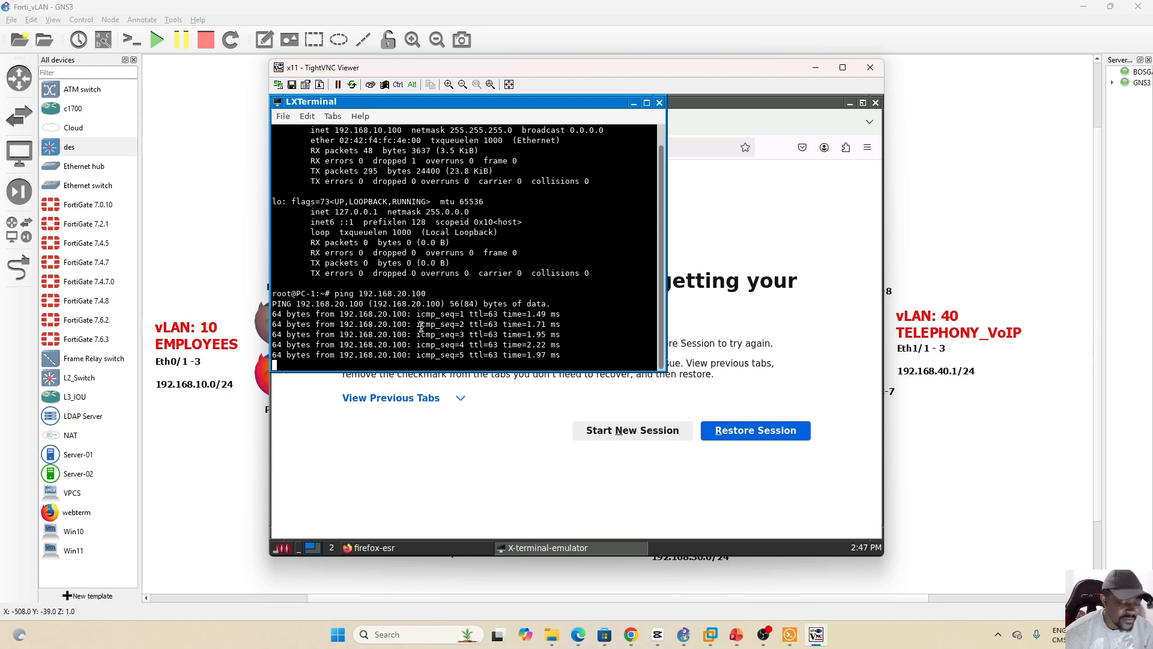
Open PC-3's console, stop the running ping, and ping 192.168.10.100 again to test traffic from visitors to employees.
left_click(221, 467)
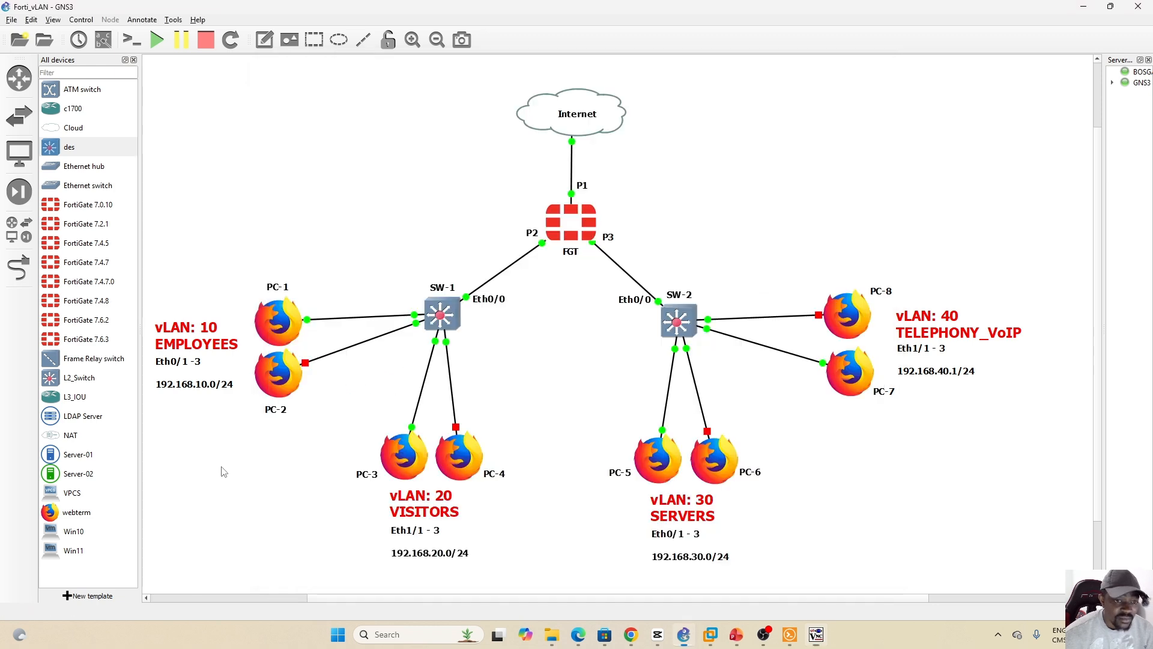
double_click(404, 455)
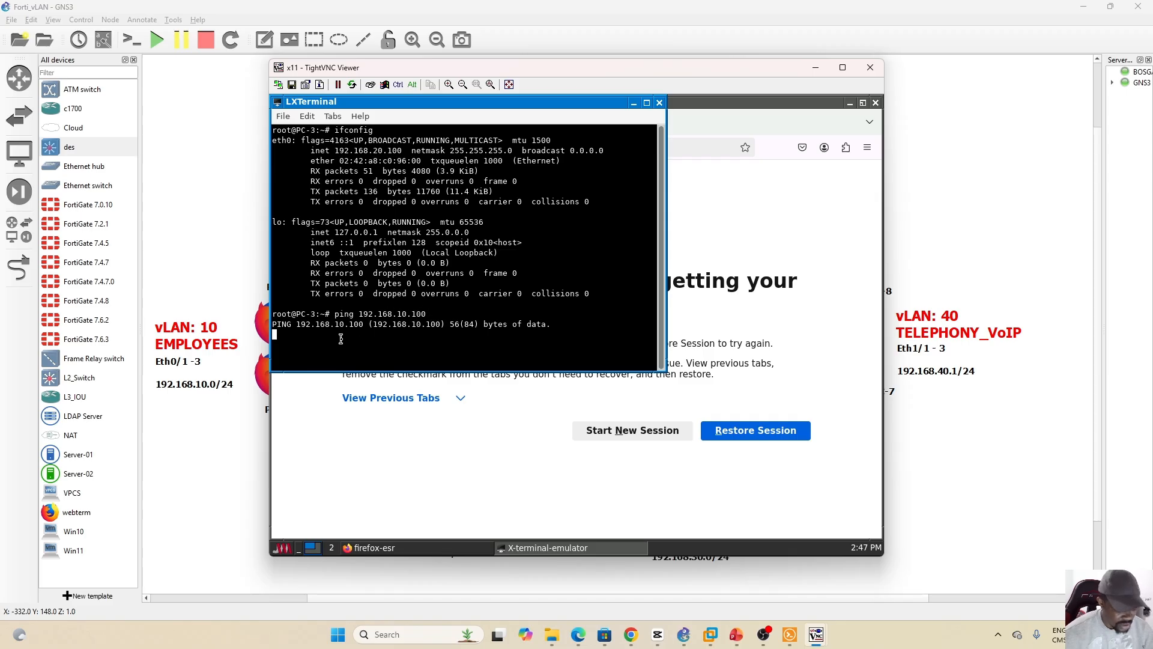
key("ctrl+x")
key("ctrl+c")
key("Up")
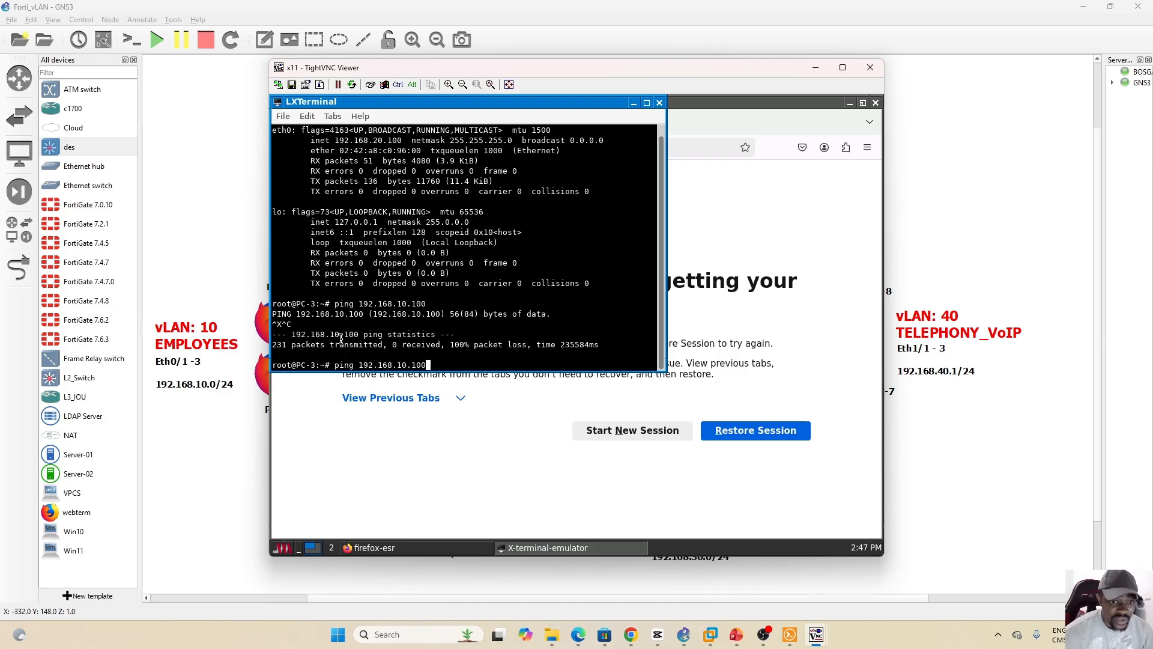
key("Return")
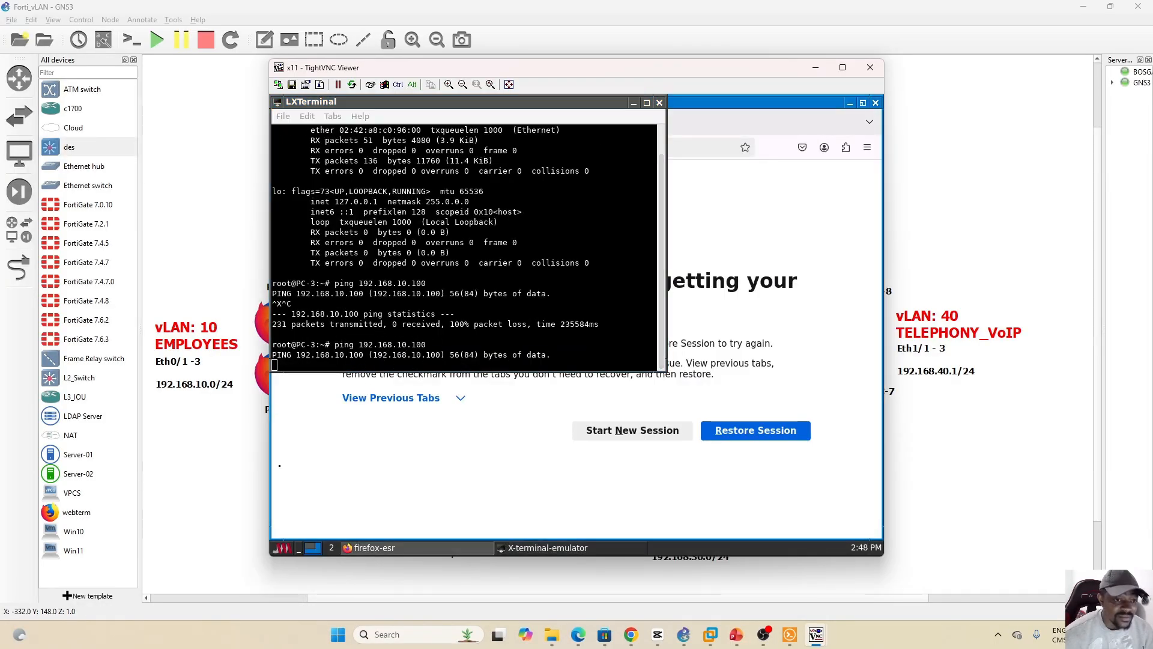
Return to the FortiGate policy list, start a new firewall policy, and name it SERVERS_To_VOIP.
left_click(233, 474)
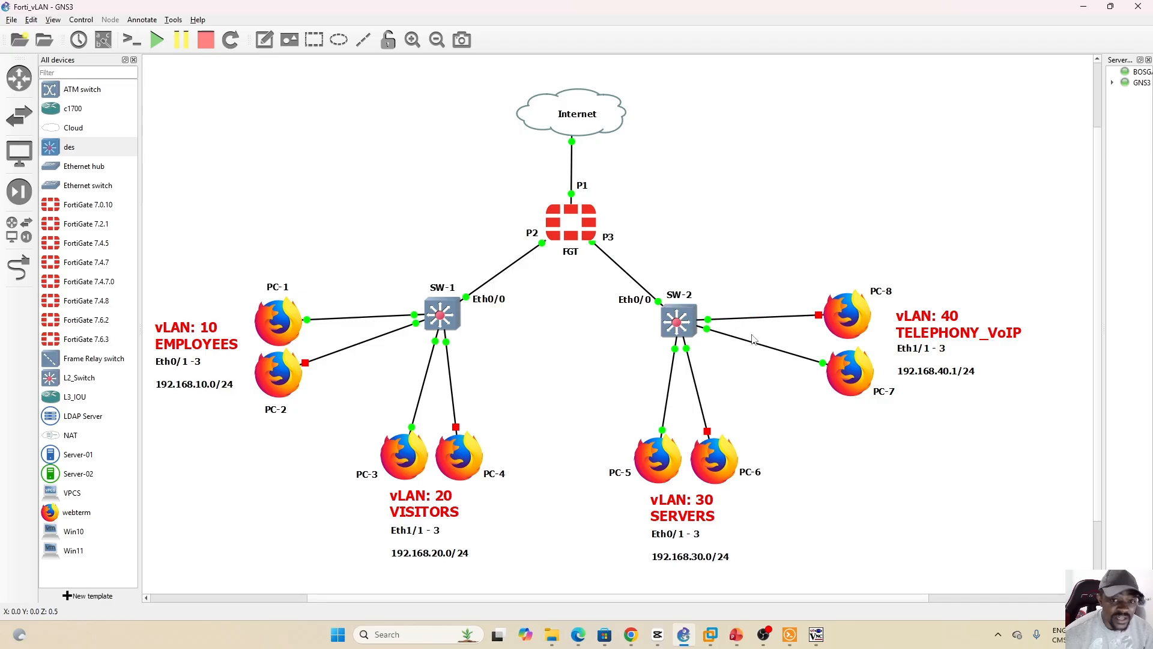
left_click(688, 638)
left_click(209, 343)
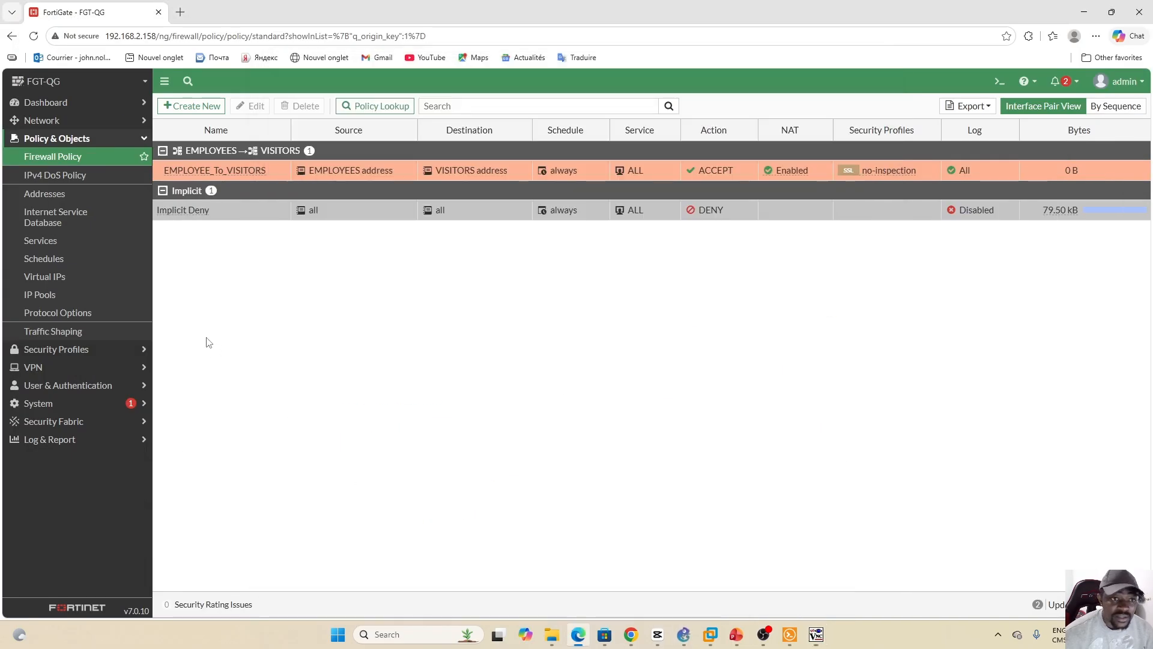
left_click(191, 107)
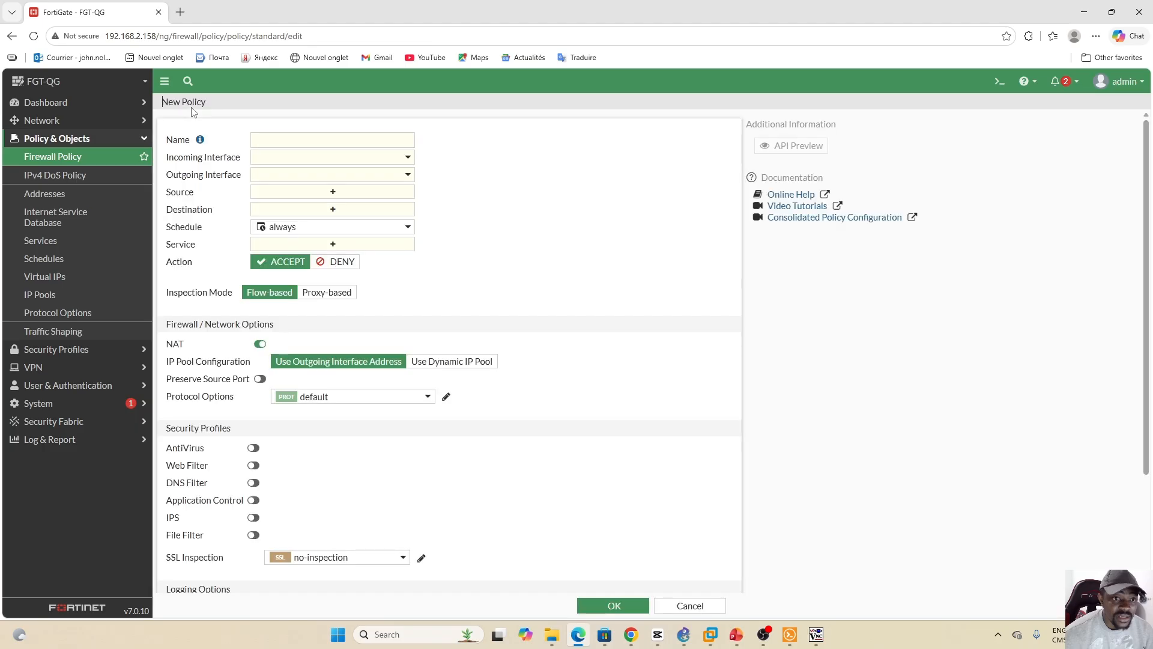
left_click(299, 142)
key("Caps_Lock")
type("SE")
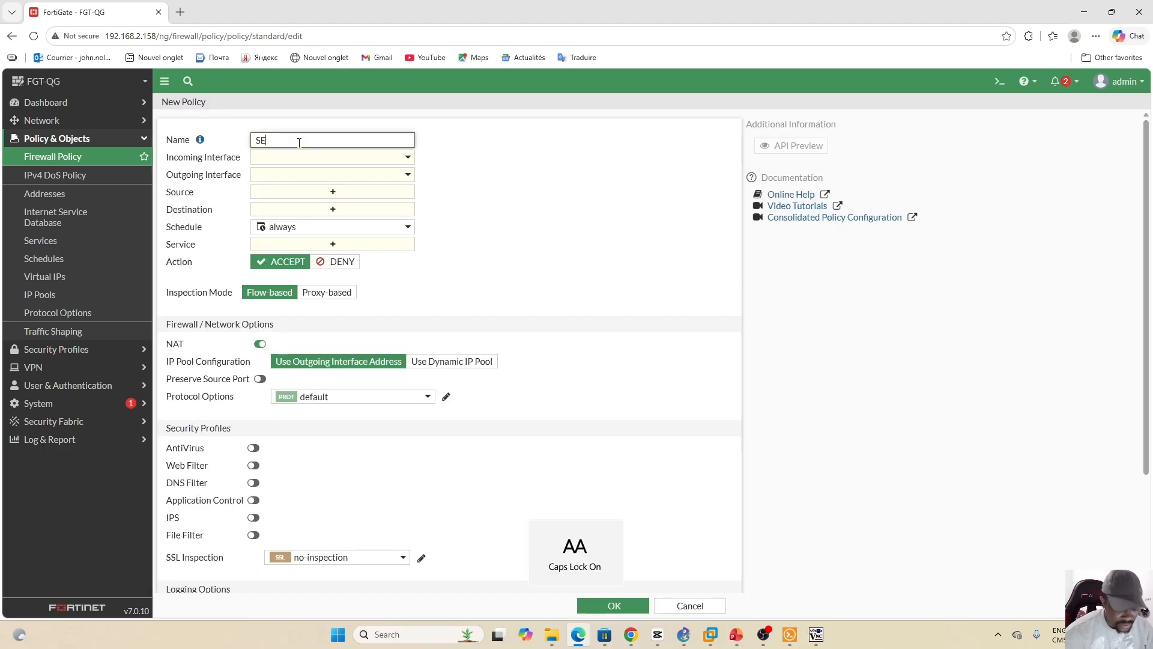
type("RVERS_")
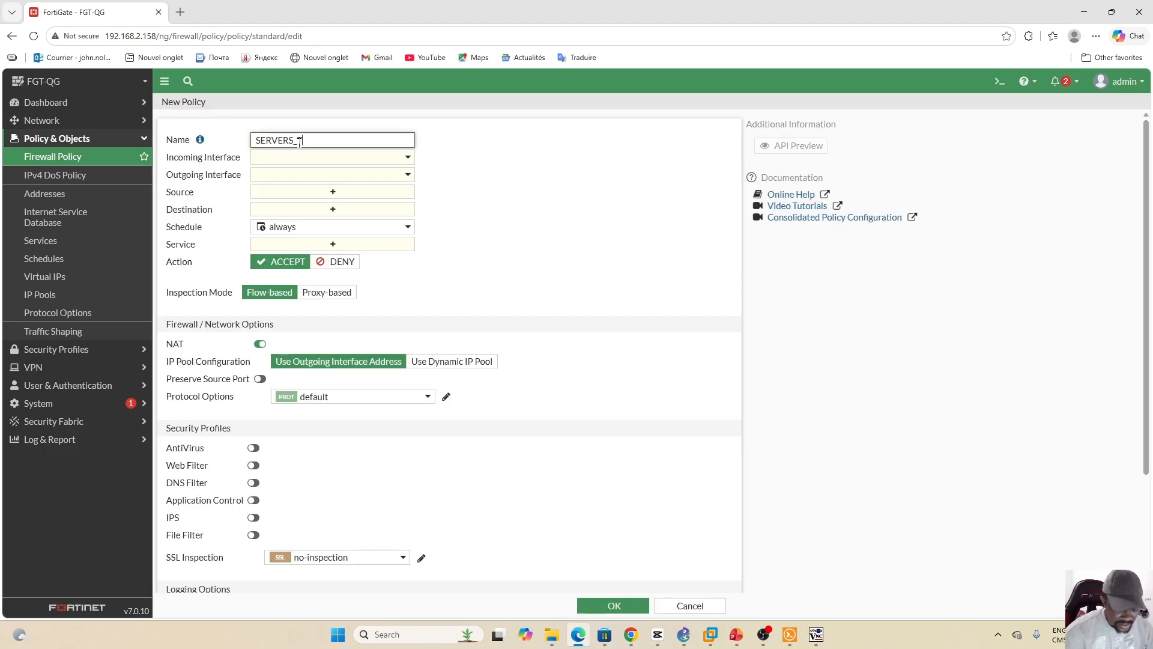
key("Caps_Lock")
type("To_")
key("Caps_Lock")
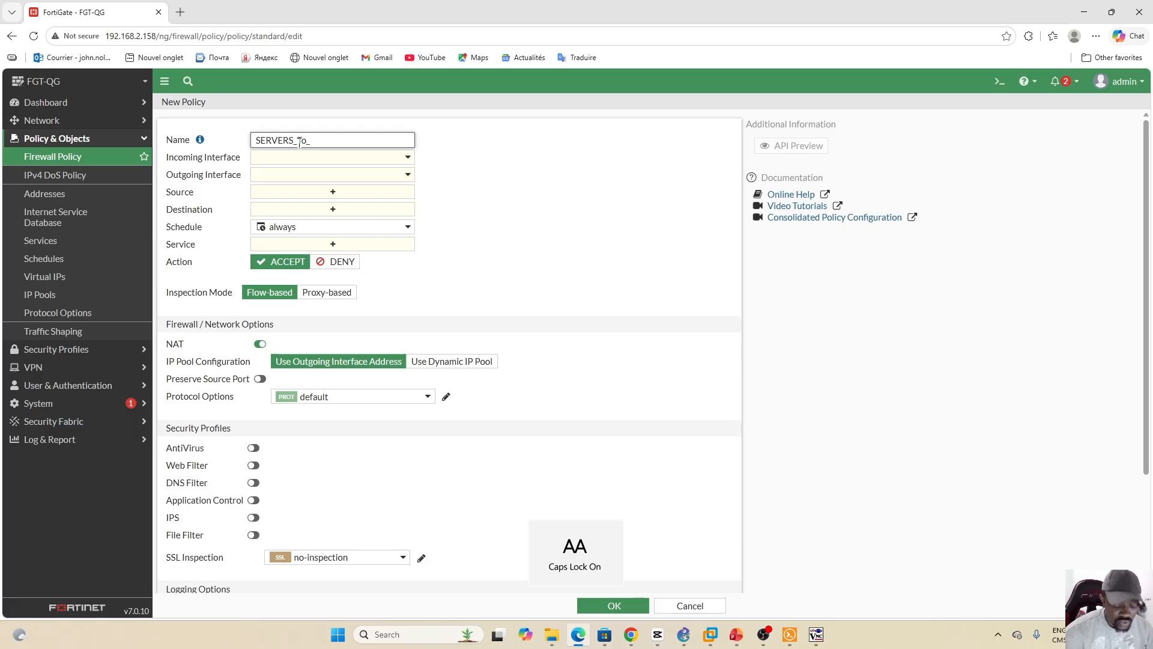
type("VOIP")
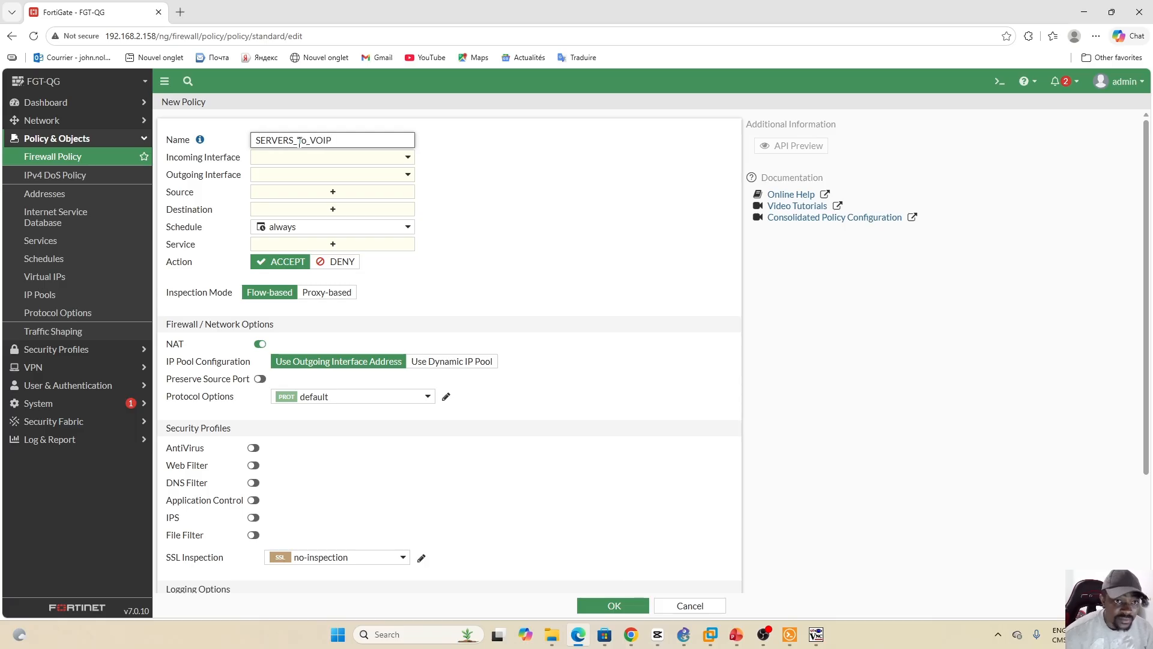
Set the new policy's incoming interface to SERVERS and its outgoing interface to VOIP.
left_click(404, 157)
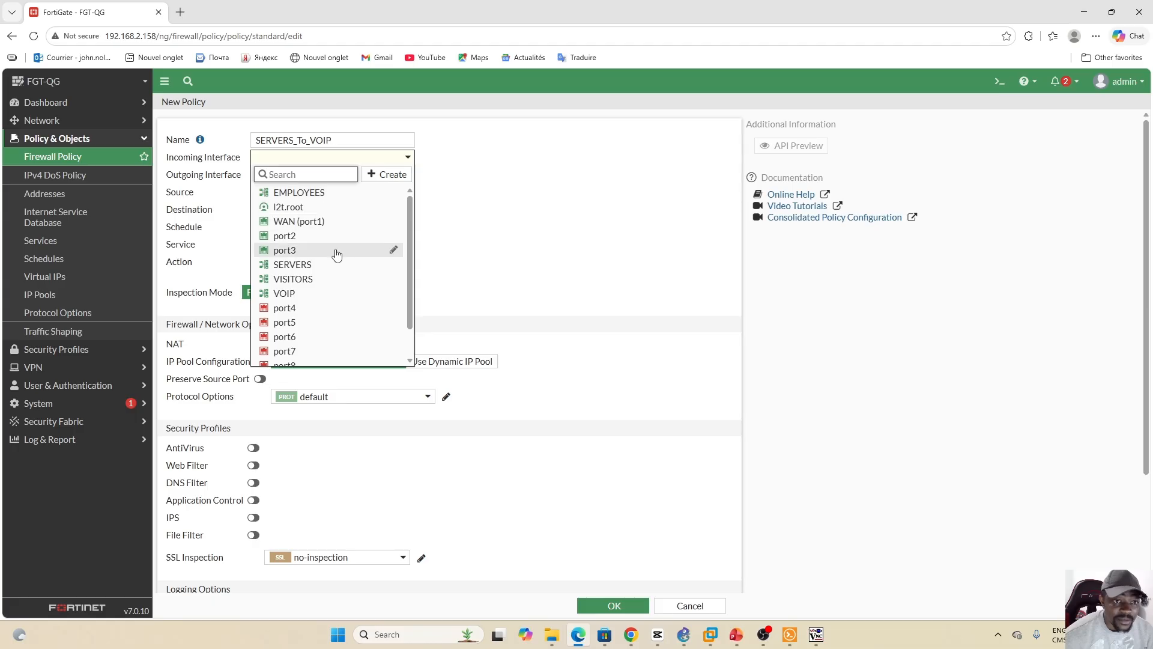
left_click(310, 266)
left_click(405, 175)
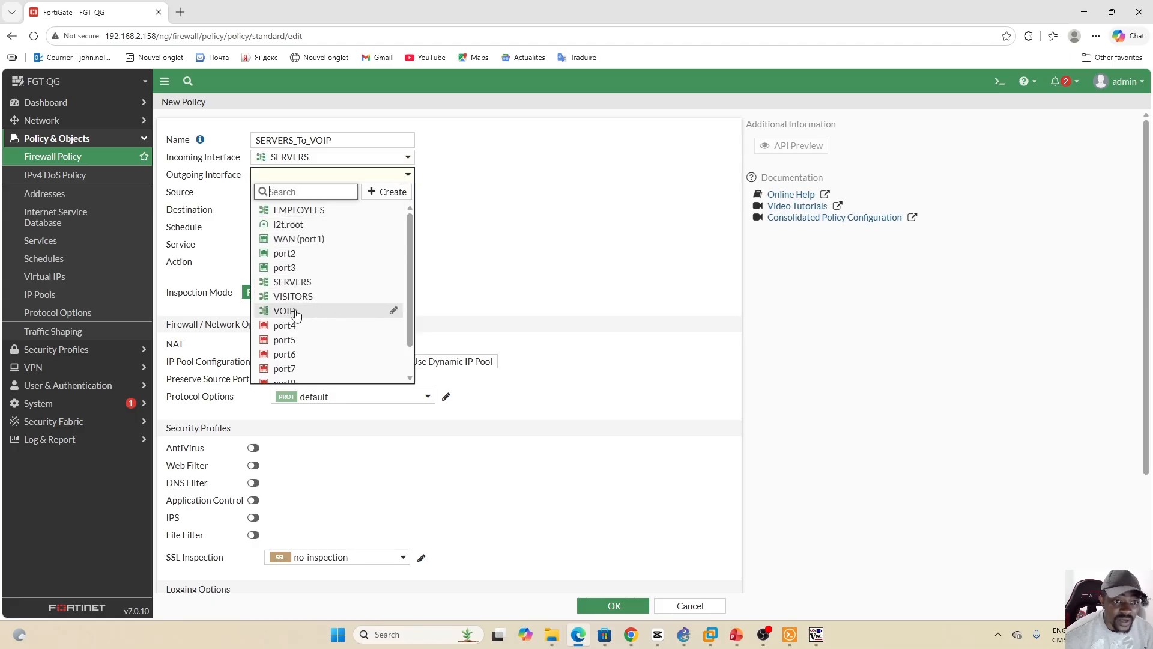
left_click(323, 311)
Set the SERVERS_To_VOIP policy's source to SERVERS address and its destination to VOIP address.
left_click(332, 192)
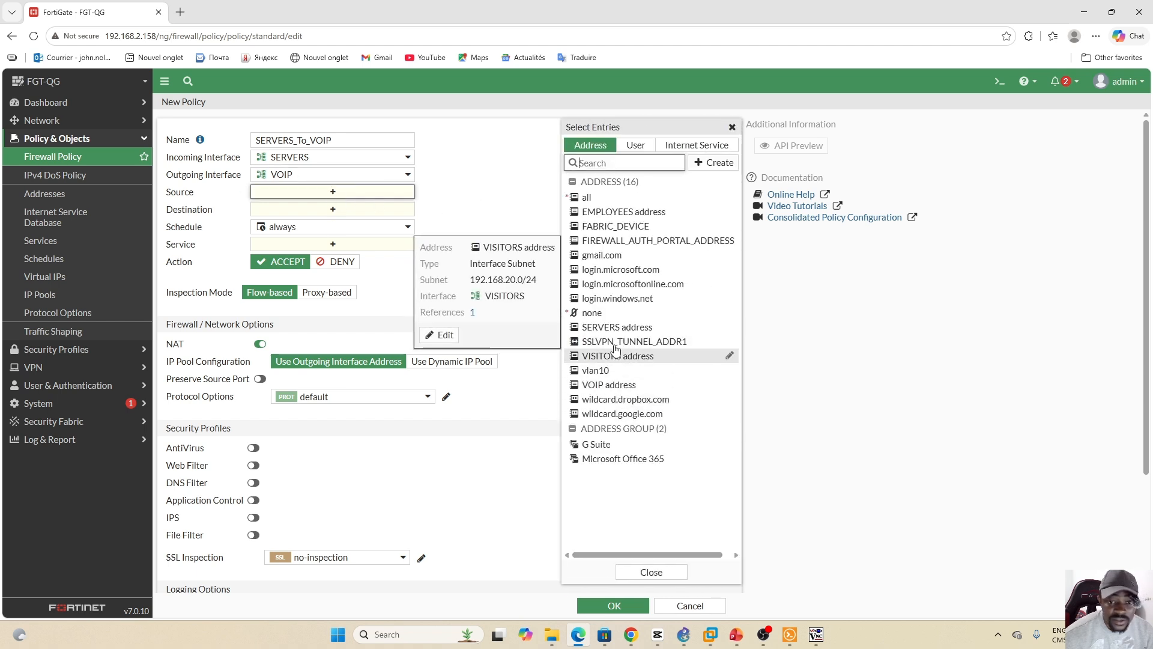
left_click(625, 327)
left_click(332, 221)
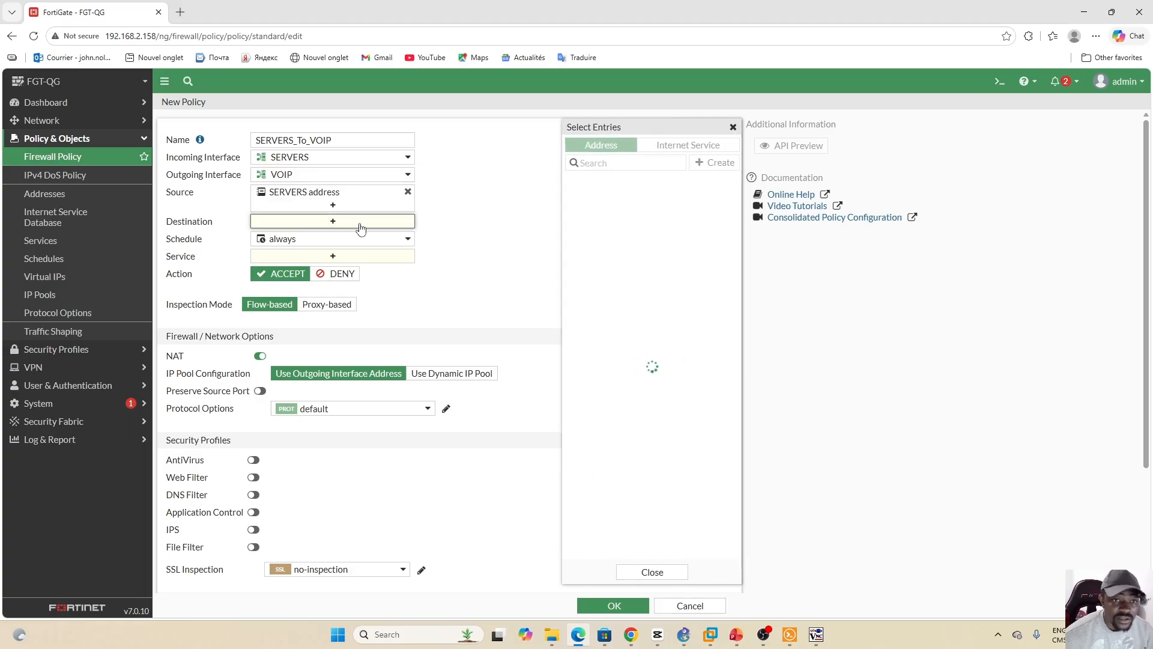
left_click(616, 385)
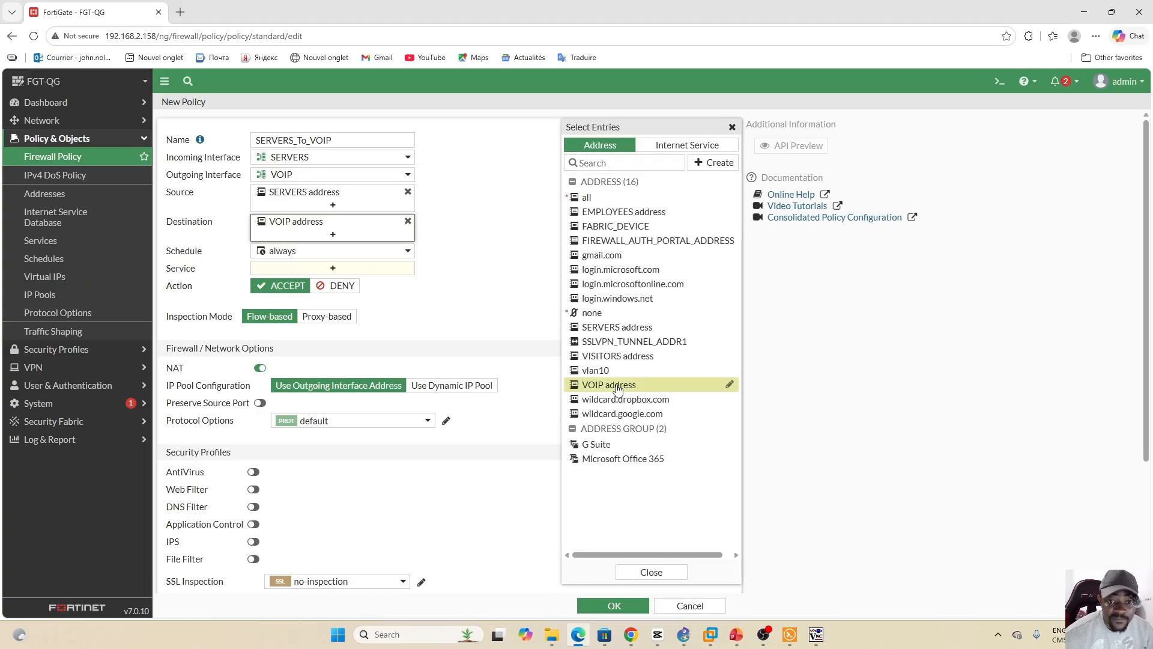
Allow the ALL service in the SERVERS_To_VOIP policy and save the policy.
left_click(332, 267)
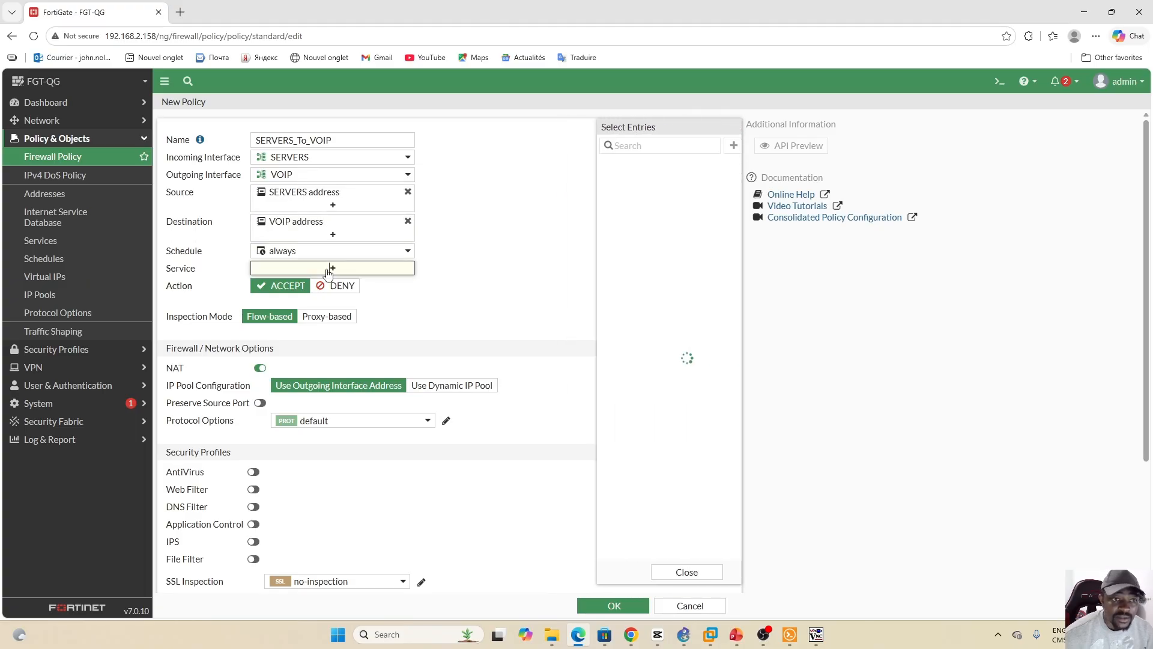
left_click(589, 193)
left_click(510, 252)
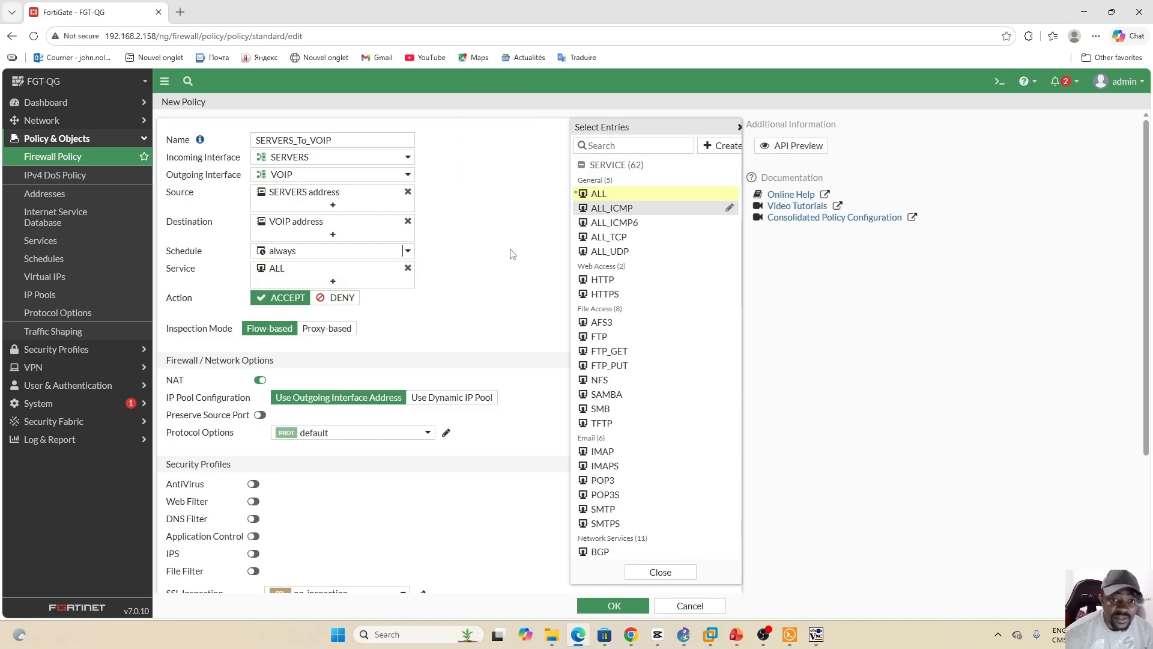
left_click(617, 604)
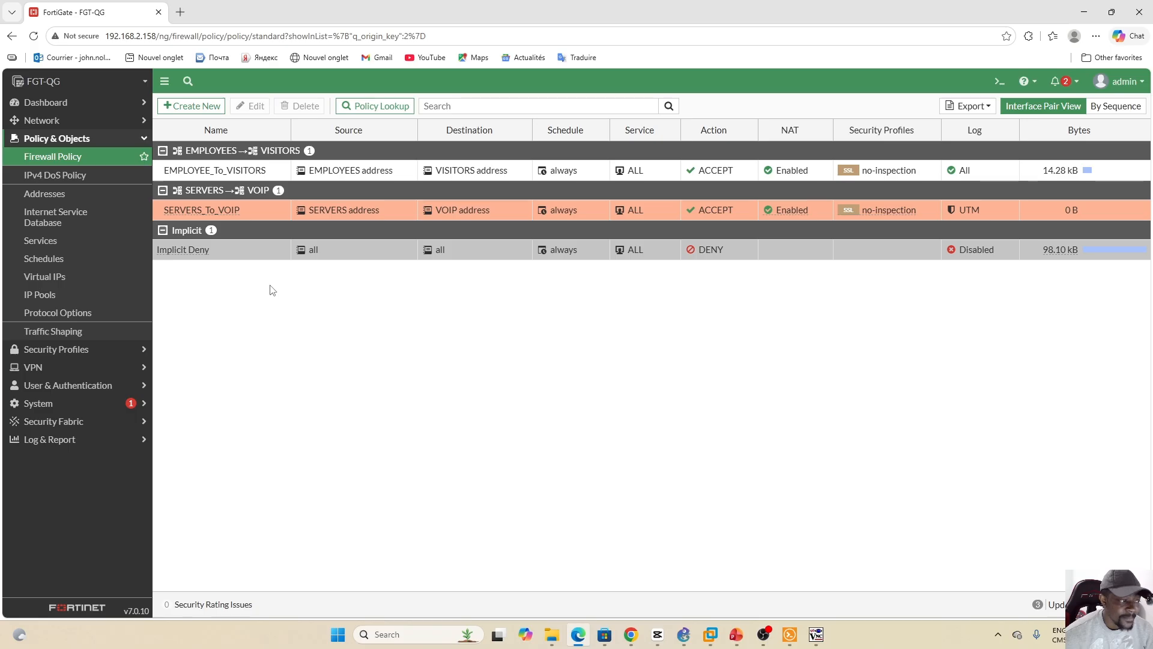
right_click(260, 210)
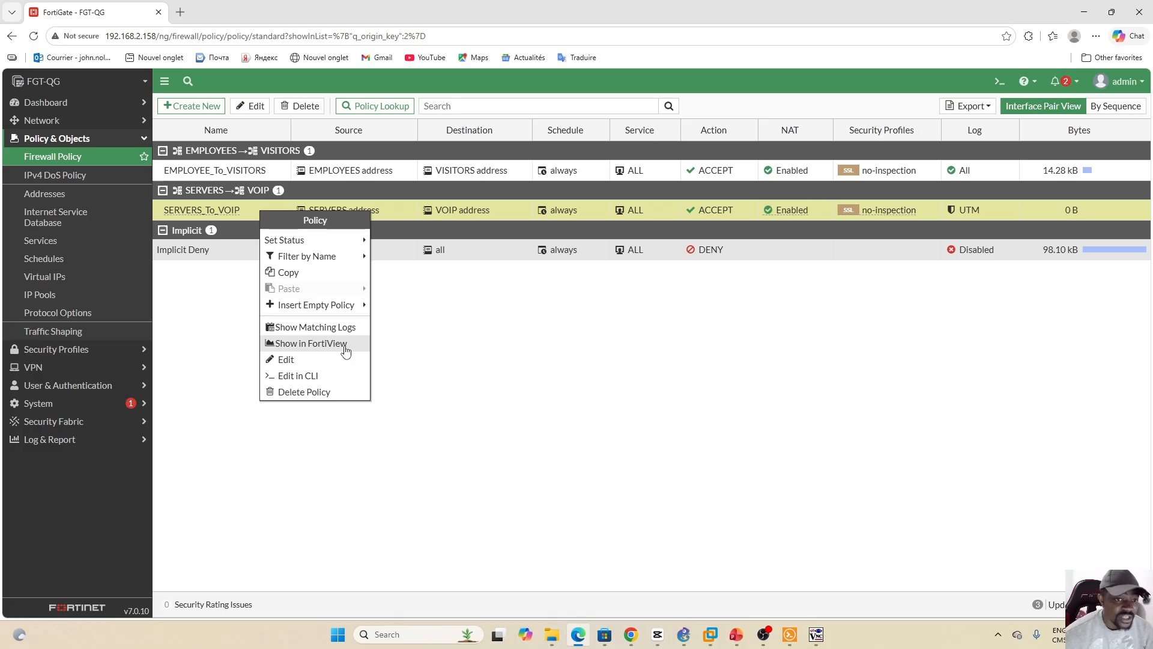
left_click(431, 347)
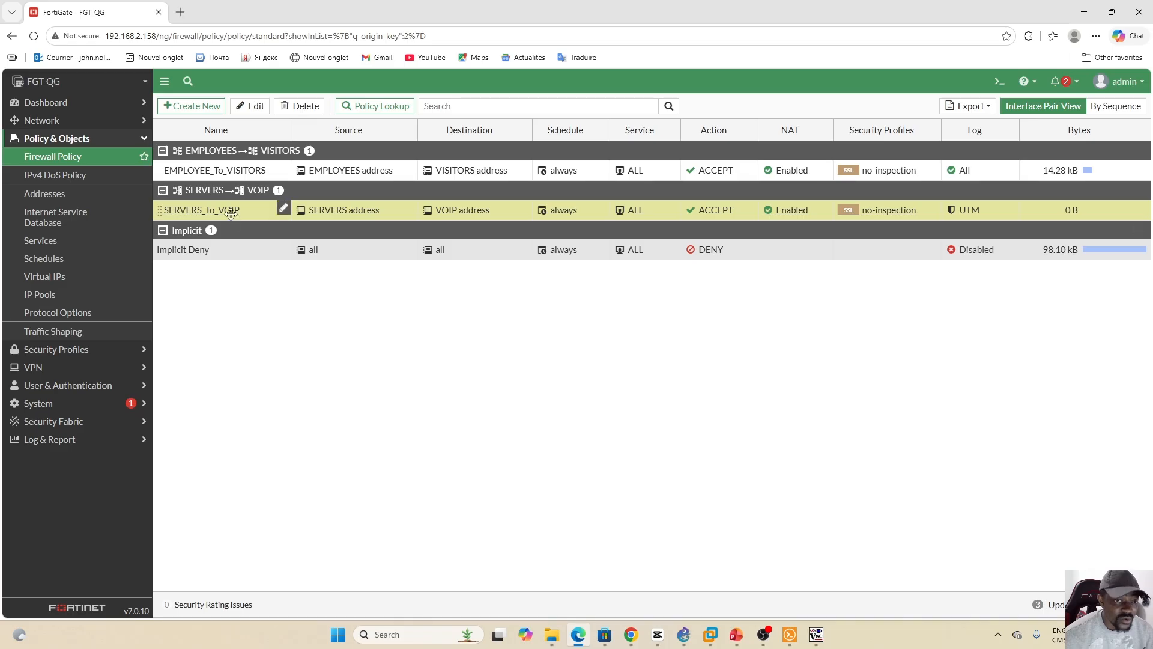
Start a new firewall policy for the reverse direction and name it VOIP_To_SERVERS.
left_click(192, 105)
left_click(312, 140)
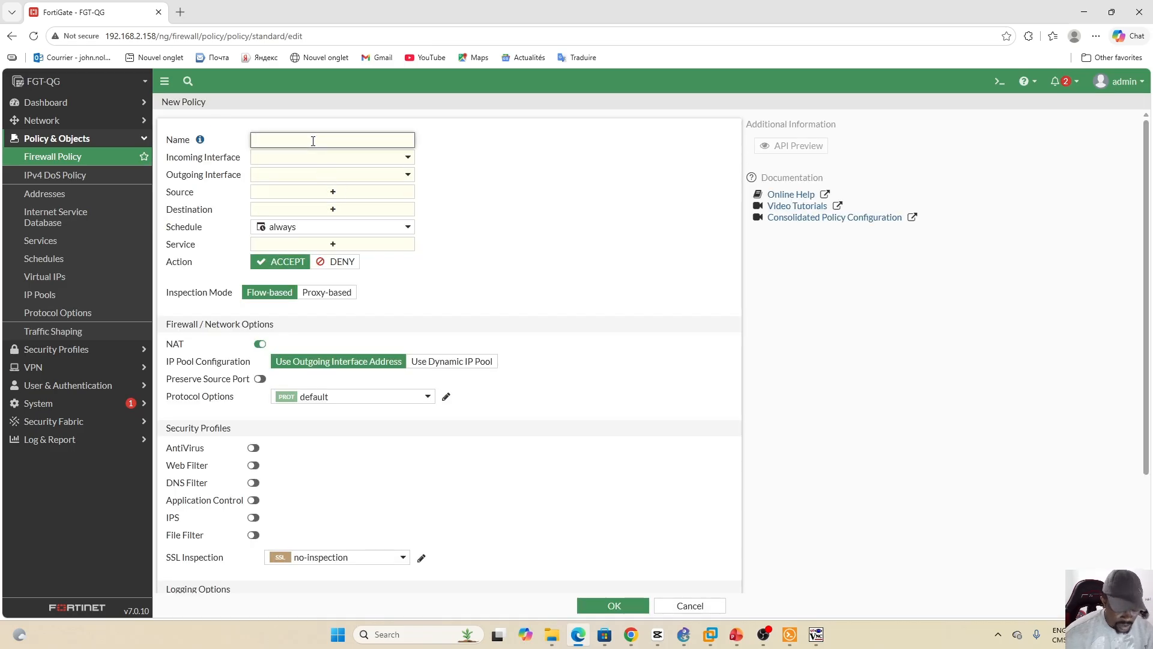
type("VOIP_T")
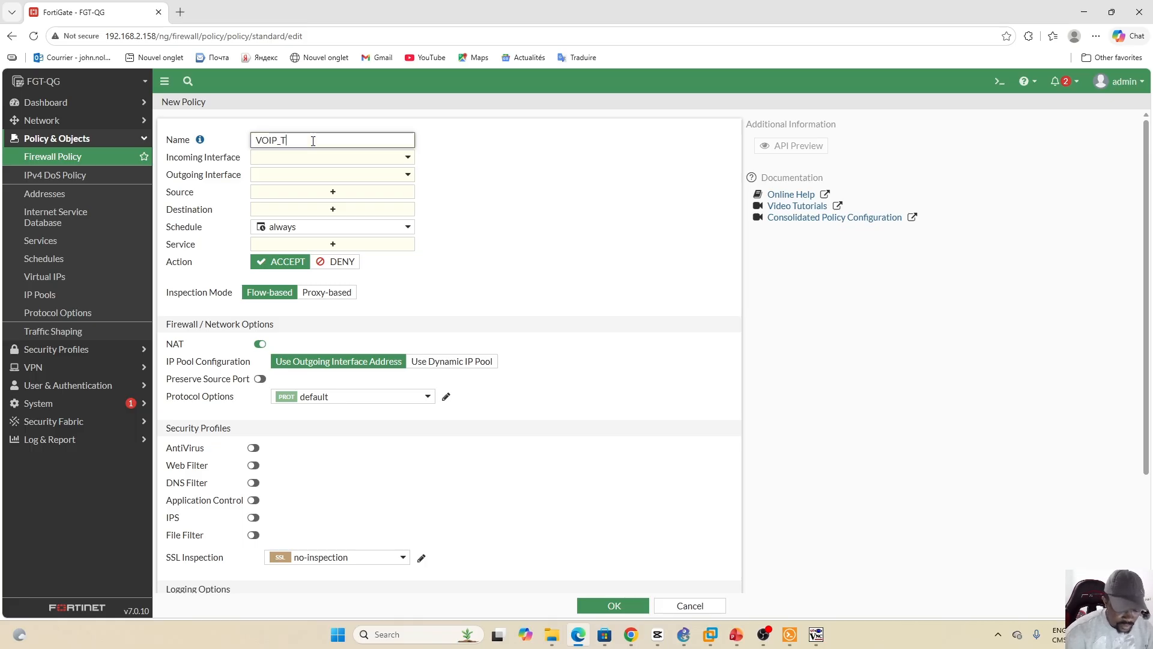
key("Caps_Lock")
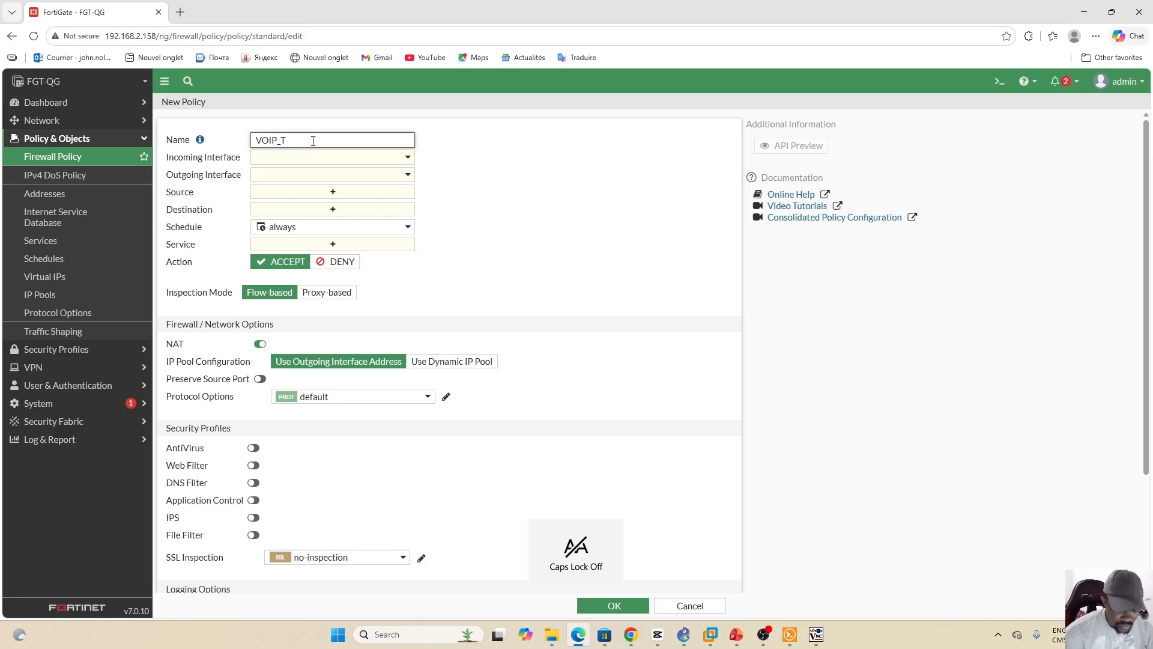
type("OIP_To")
key("Caps_Lock")
type("_SERVERS")
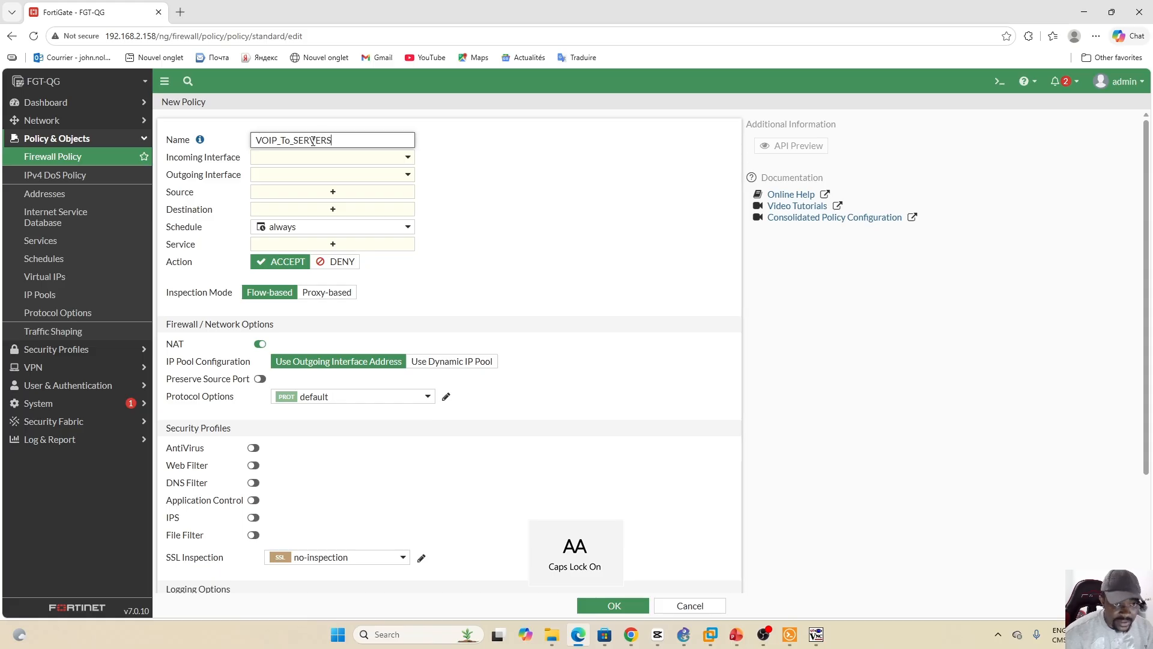
Set the VOIP_To_SERVERS policy's incoming interface to VOIP and its outgoing interface to SERVERS.
left_click(406, 157)
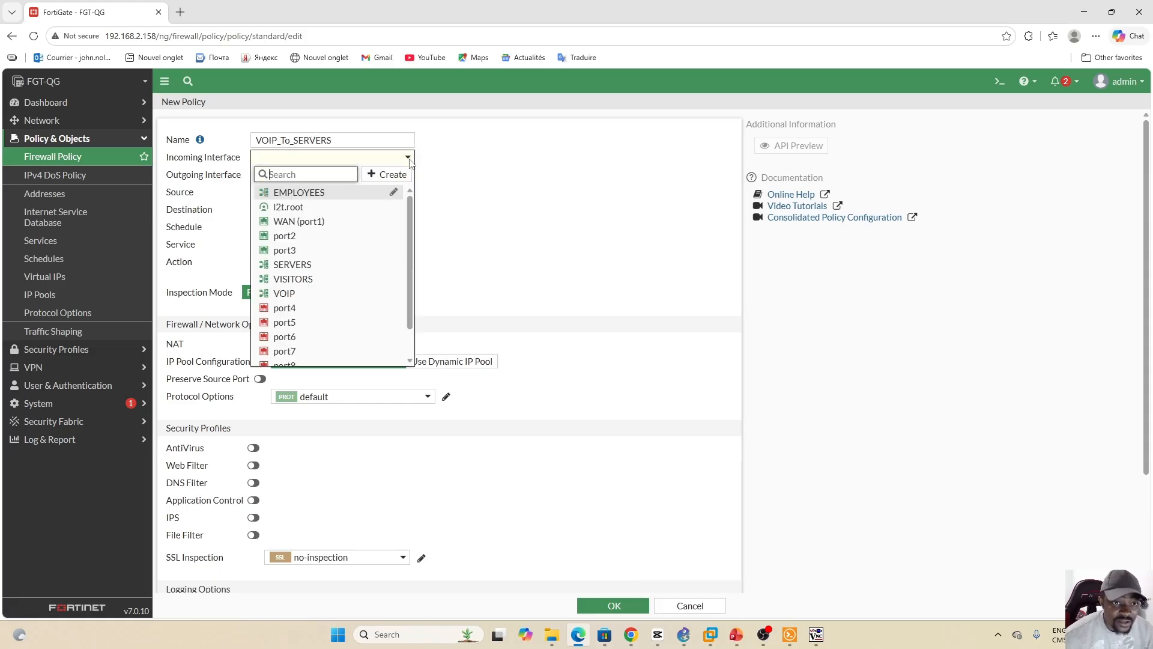
left_click(302, 293)
left_click(365, 176)
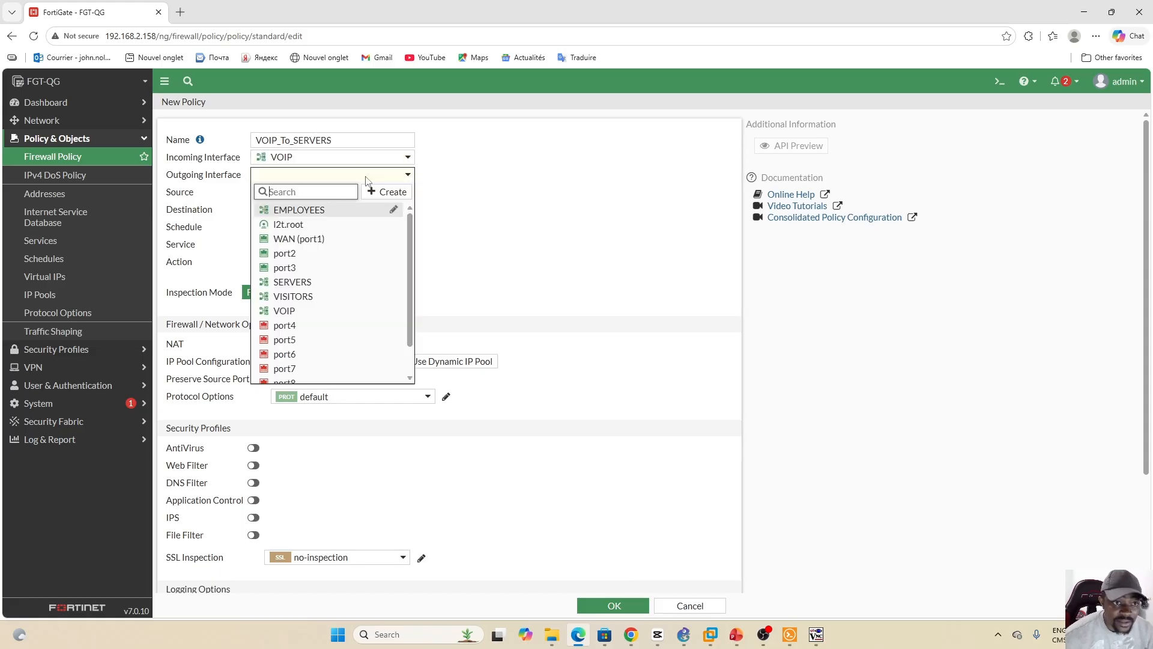
left_click(313, 282)
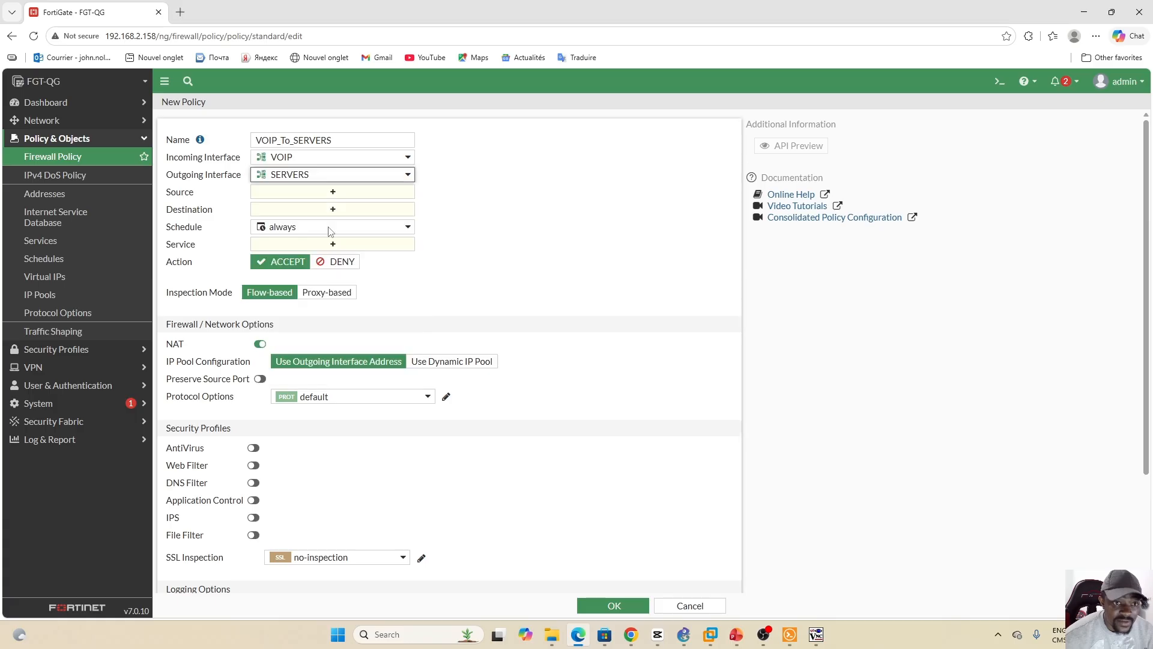
Set the VOIP_To_SERVERS policy's source to VOIP address and its destination to SERVERS address.
left_click(343, 193)
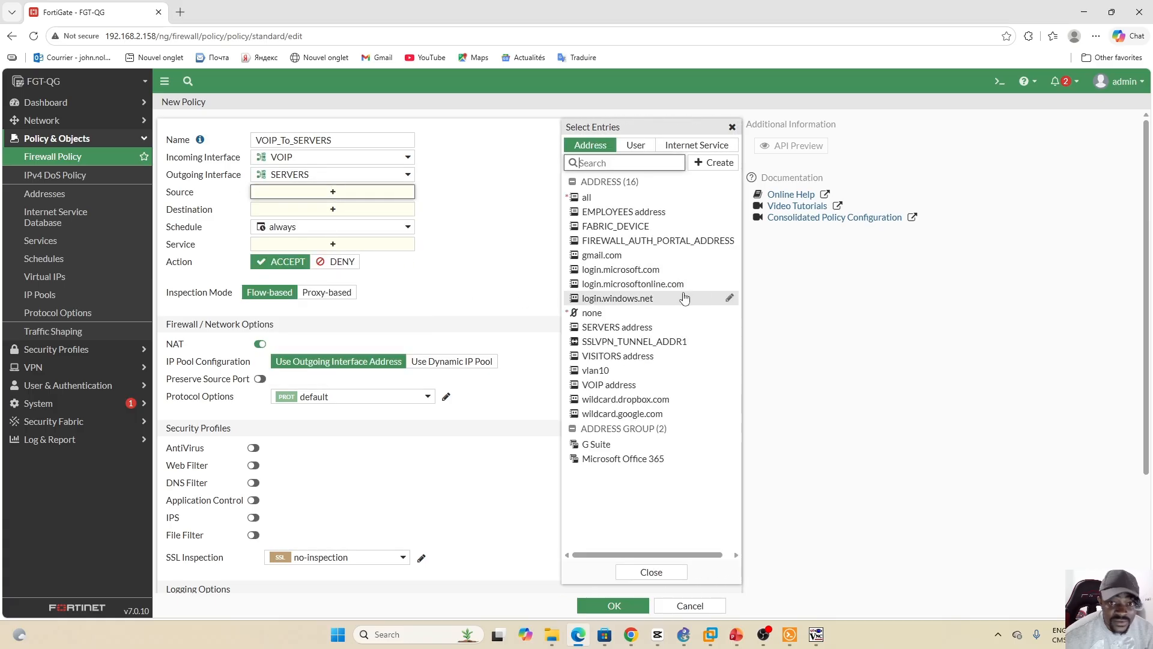
left_click(612, 385)
left_click(330, 221)
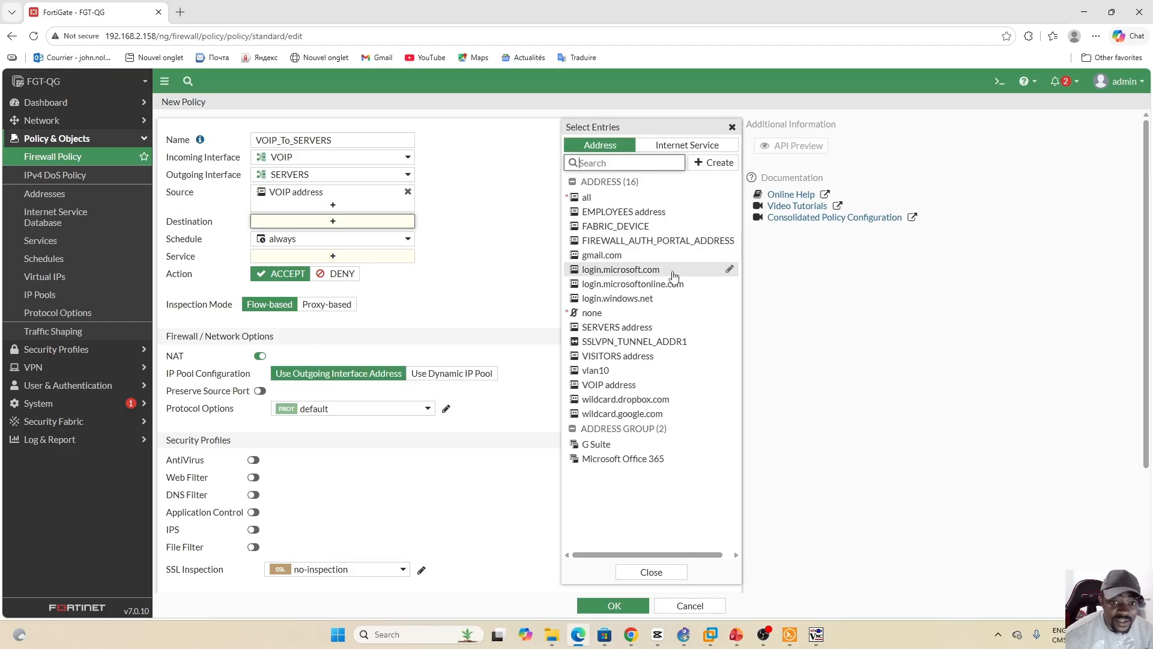
left_click(618, 327)
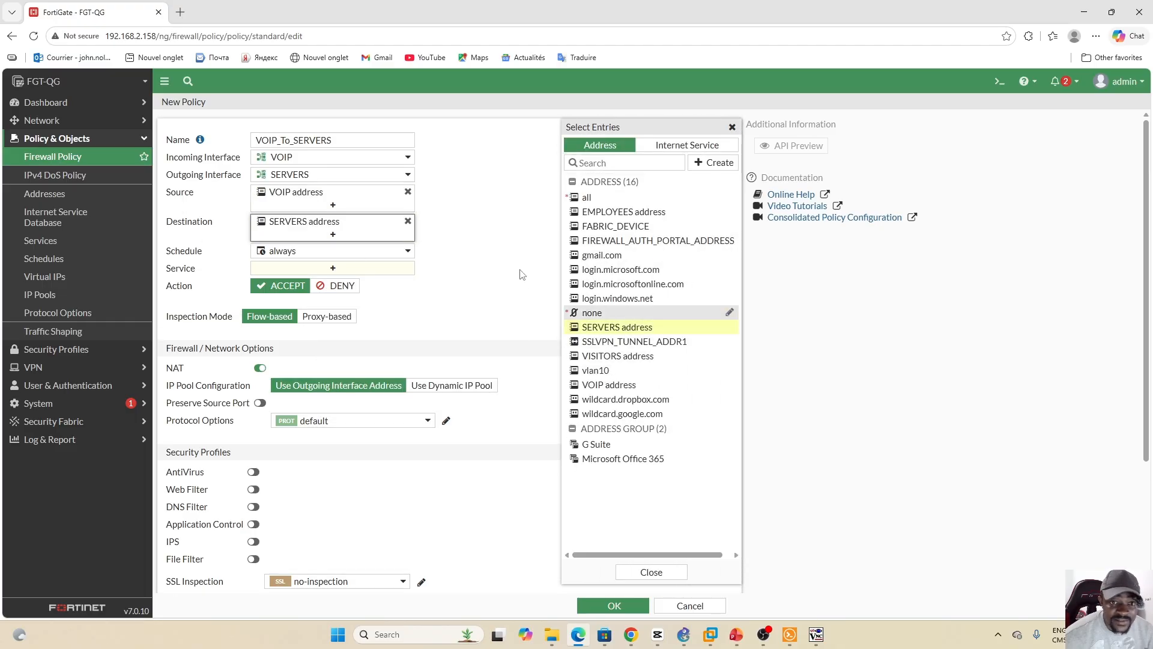
left_click(651, 572)
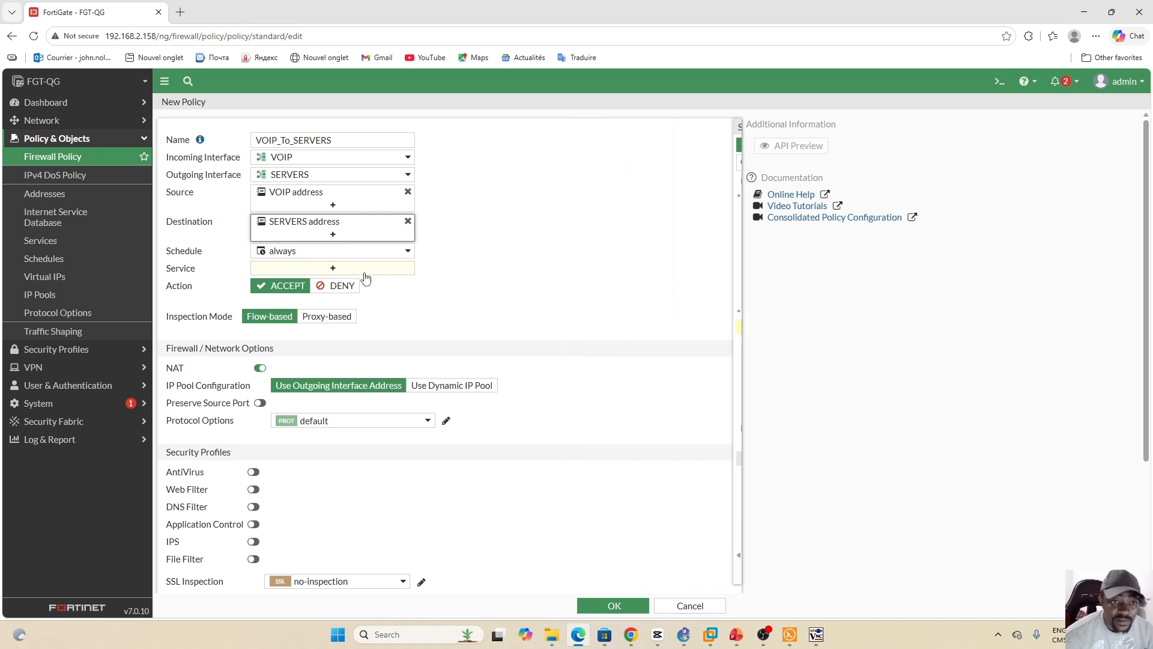
Allow the ALL service in the VOIP_To_SERVERS policy and save the policy.
left_click(333, 267)
left_click(591, 193)
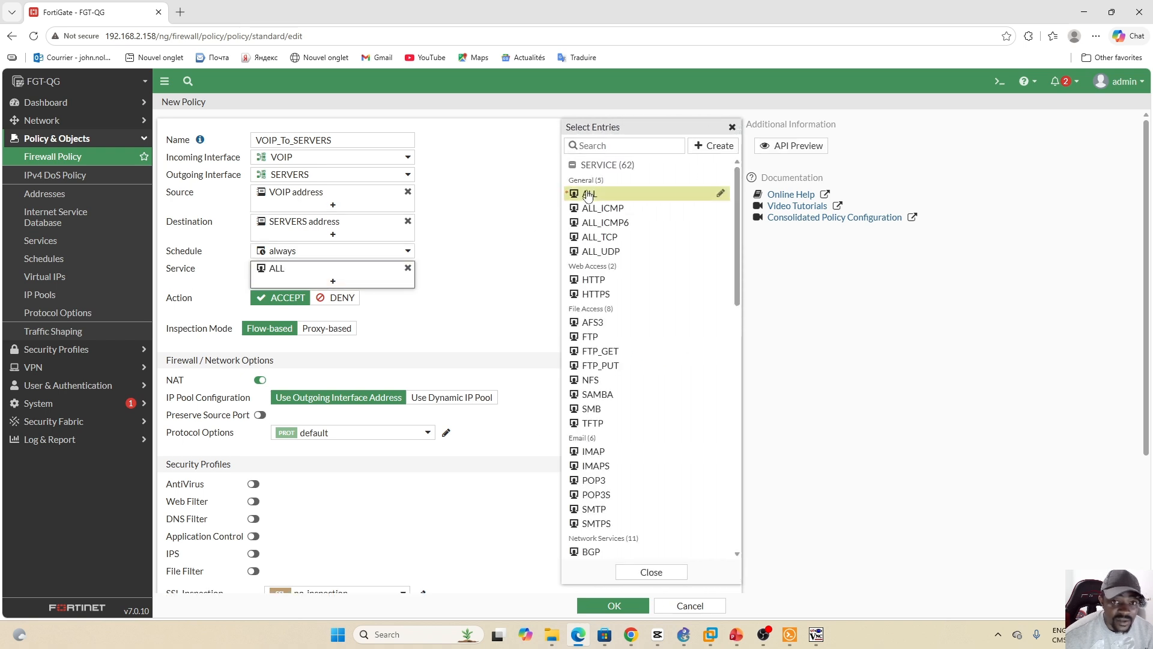
left_click(650, 572)
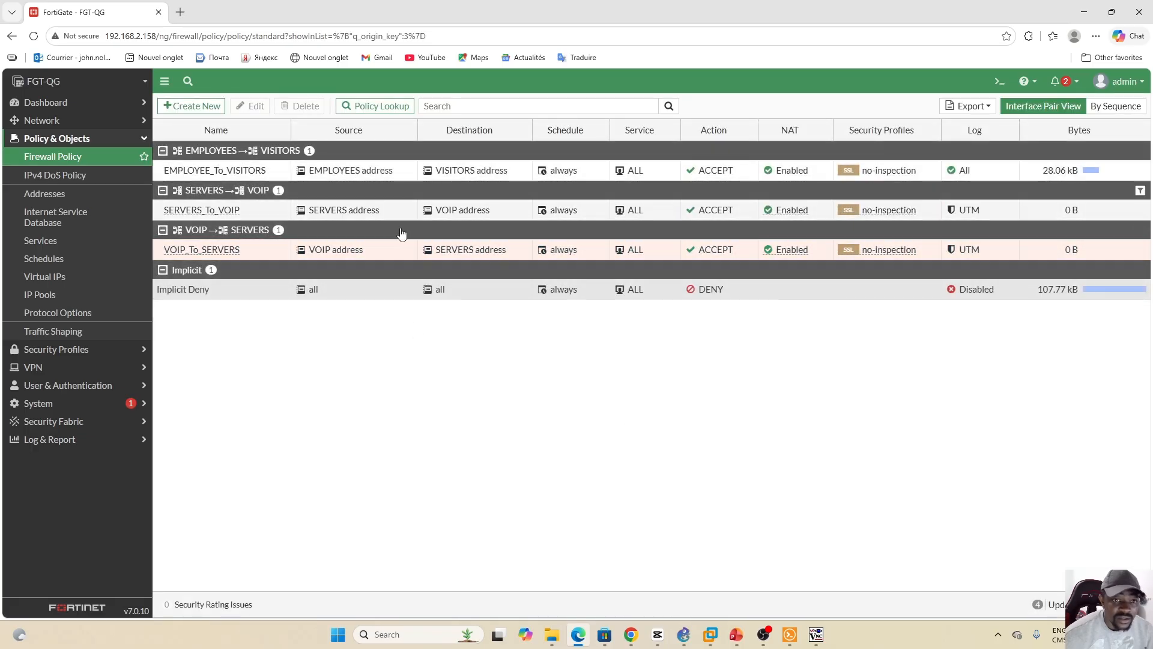
Switch to GNS3, open a terminal on PC-5 in the SERVERS VLAN, and check its IP configuration with ifconfig.
left_click(685, 638)
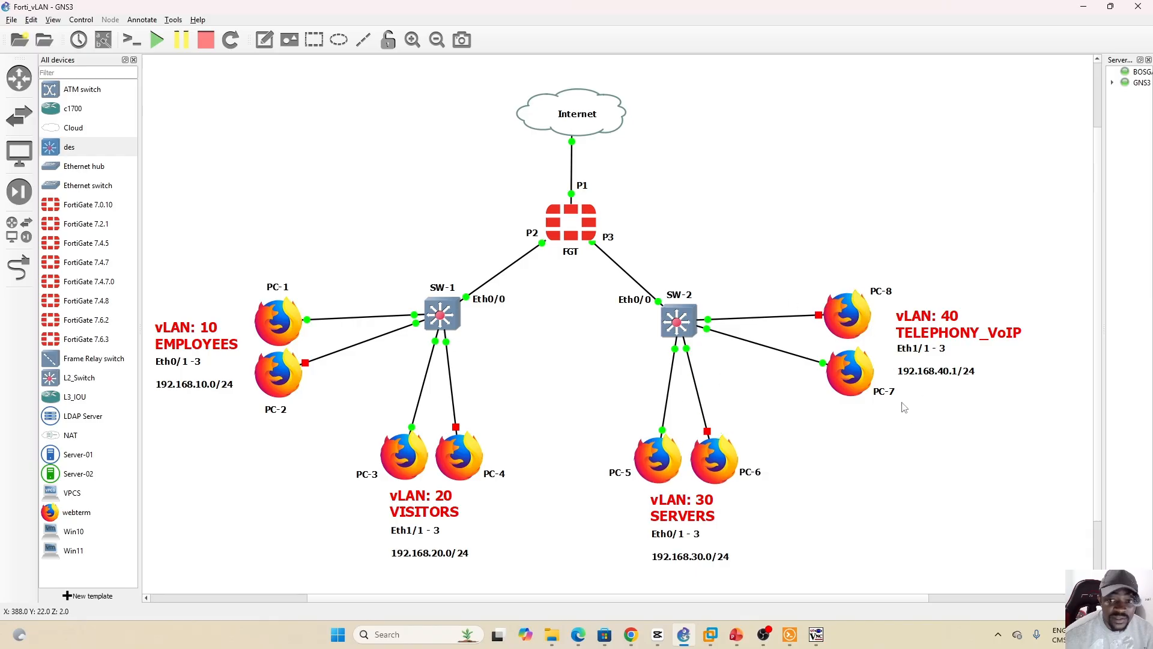
double_click(658, 457)
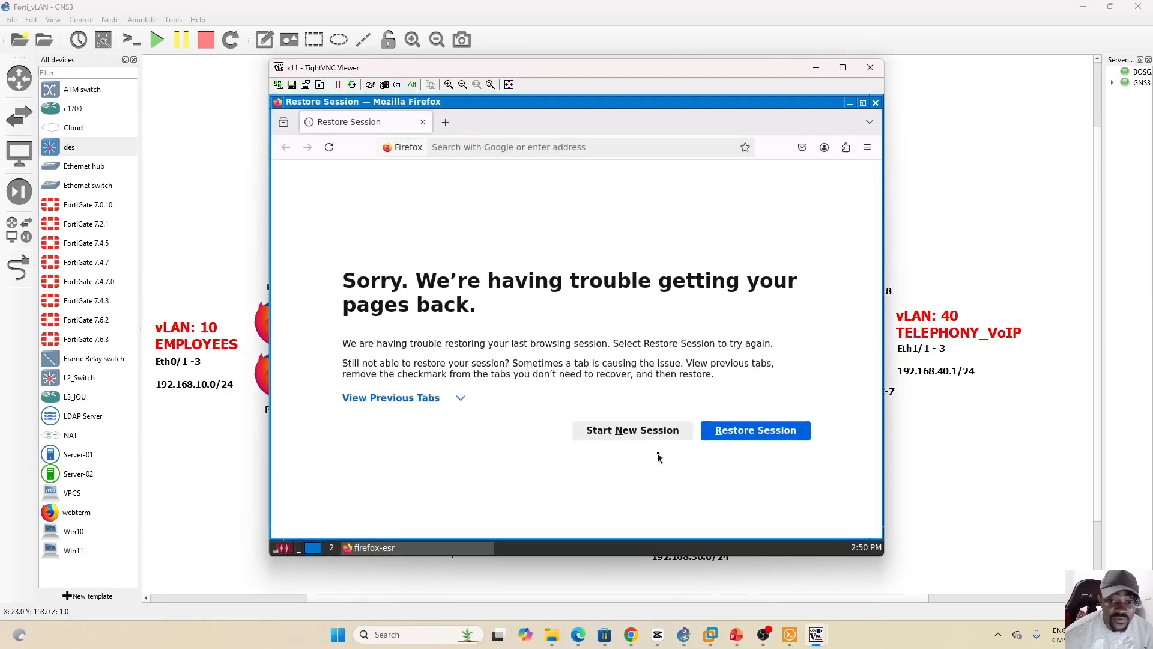
left_click(282, 547)
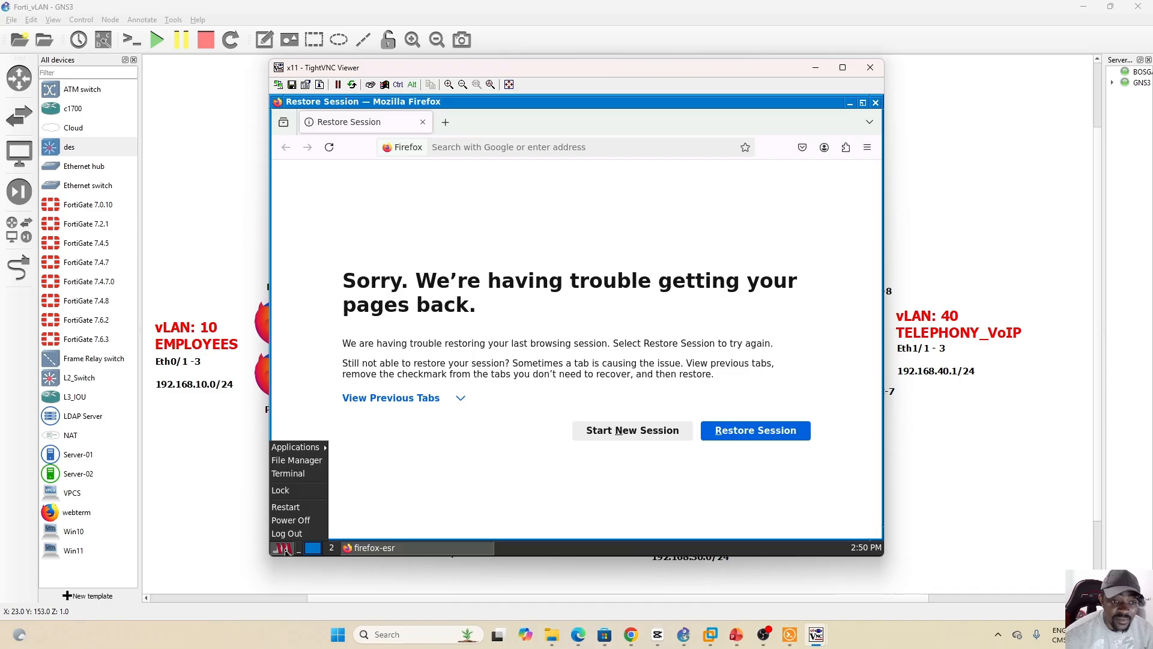
left_click(296, 475)
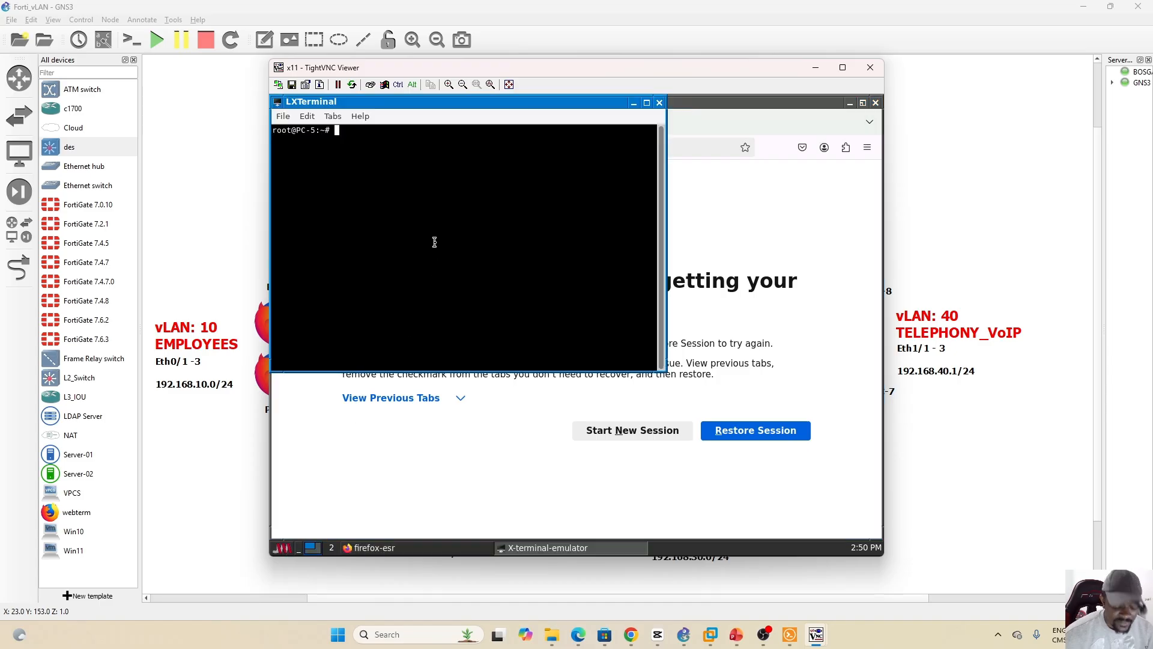
key("Caps_Lock")
type("ifconfig")
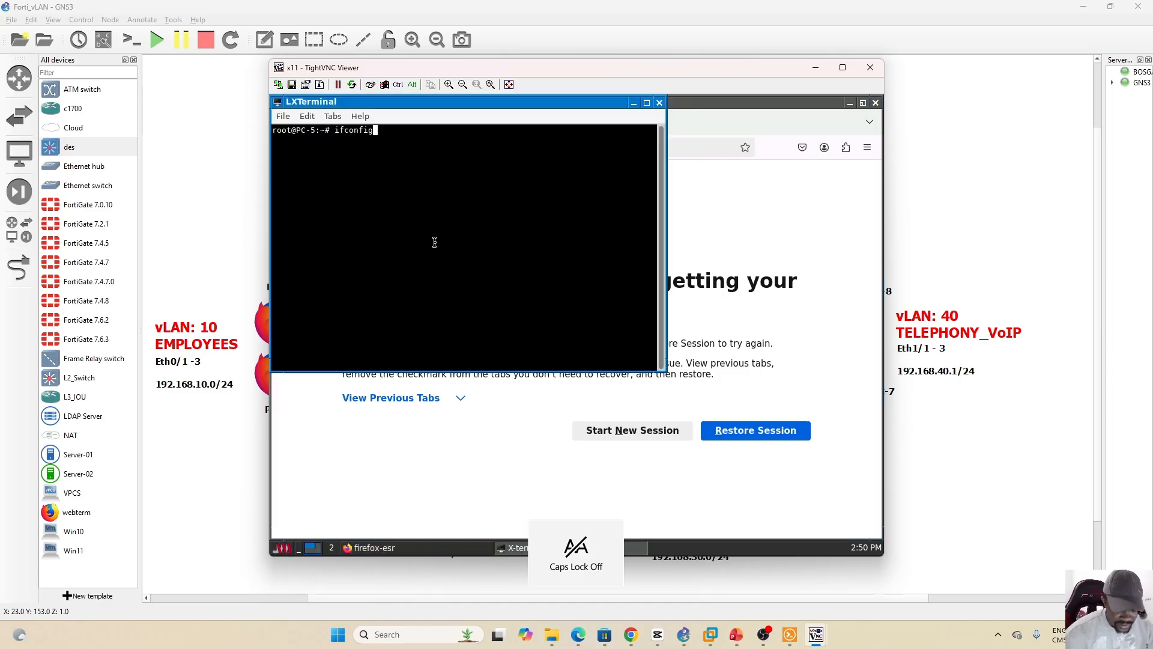
key("Return")
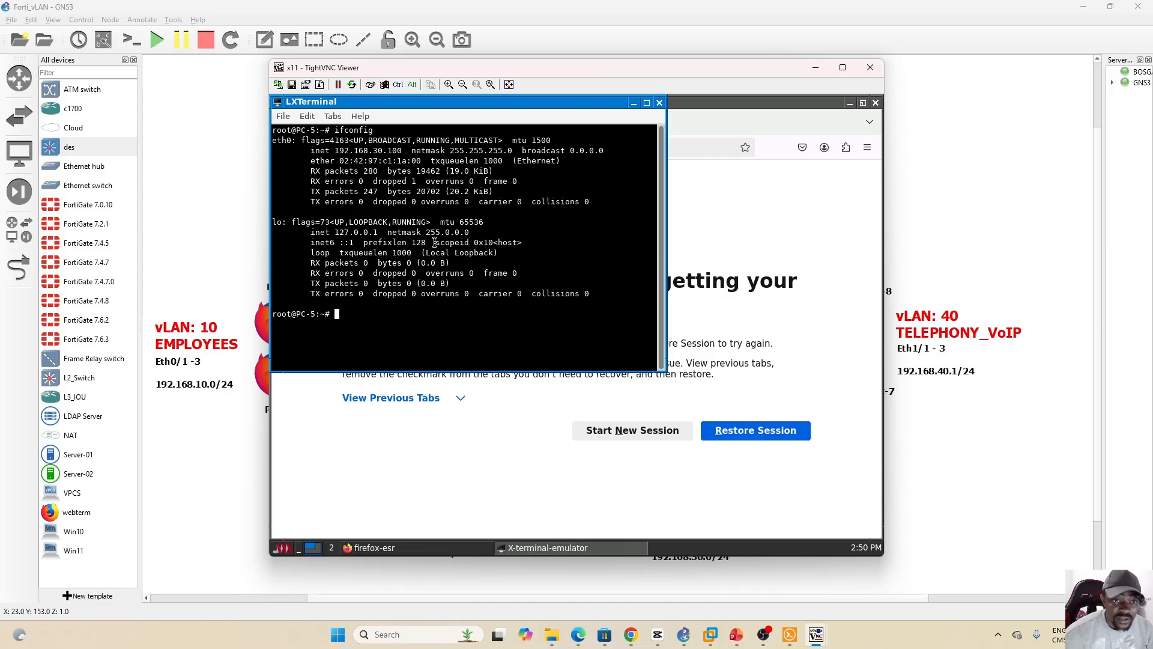
Ping 192.168.40.100 from PC-5 to test traffic from servers to VoIP.
type("ping ")
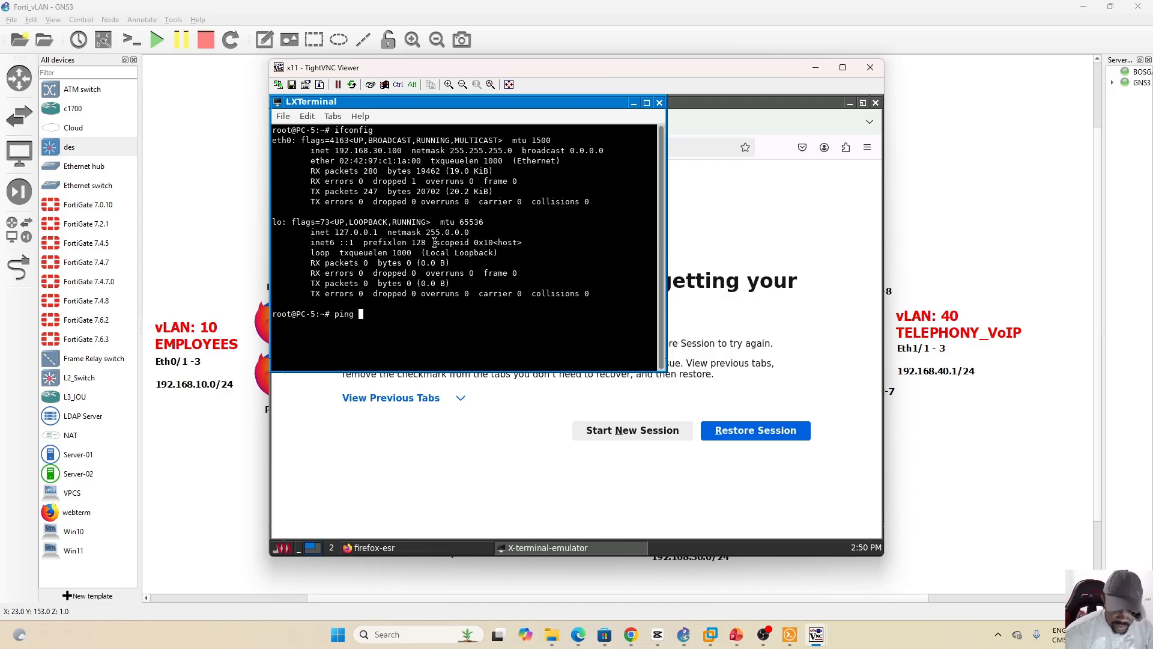
type("192.168.40.100")
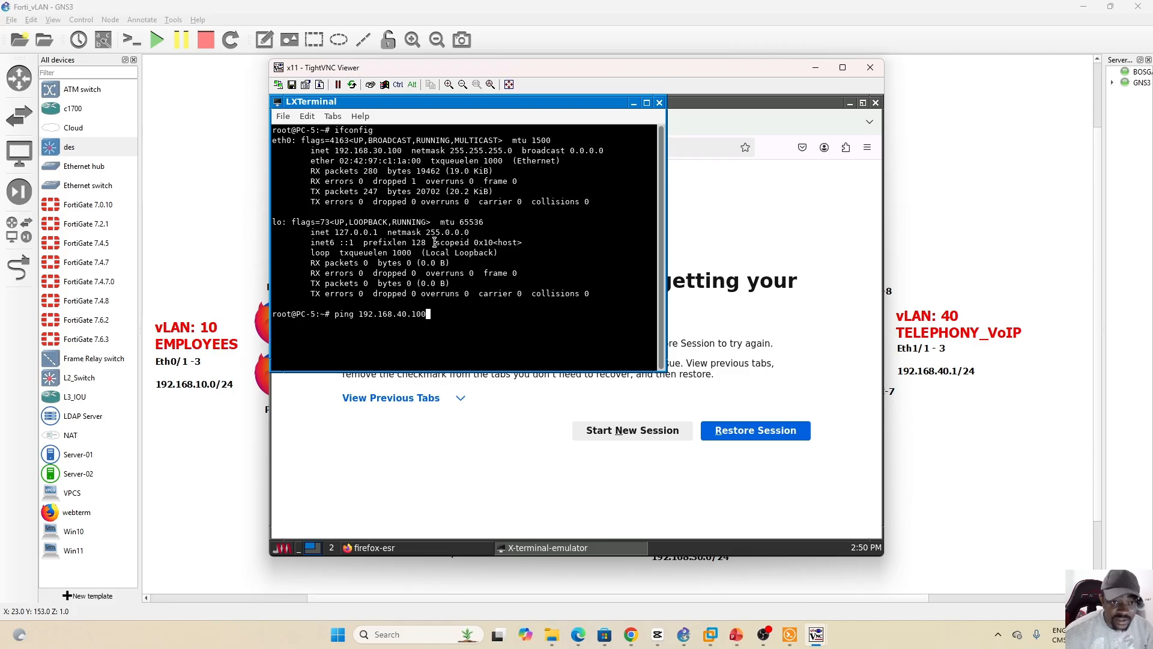
key("Return")
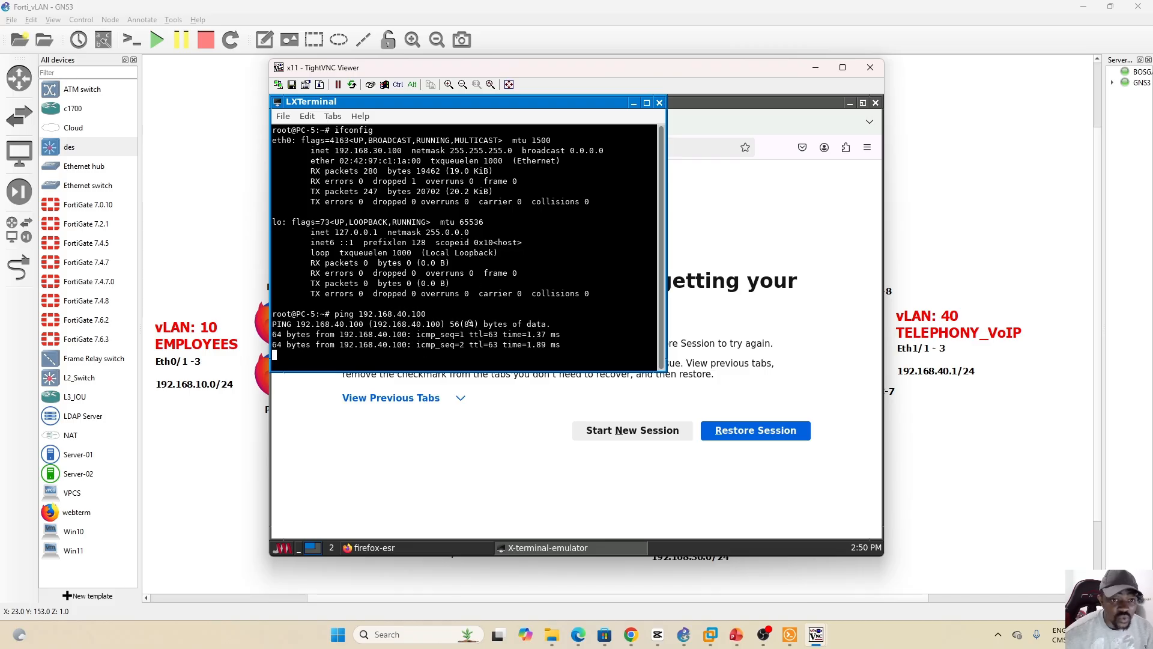
Open a terminal on PC-7 in the VoIP VLAN and check its IP configuration with ifconfig.
left_click(924, 465)
double_click(859, 368)
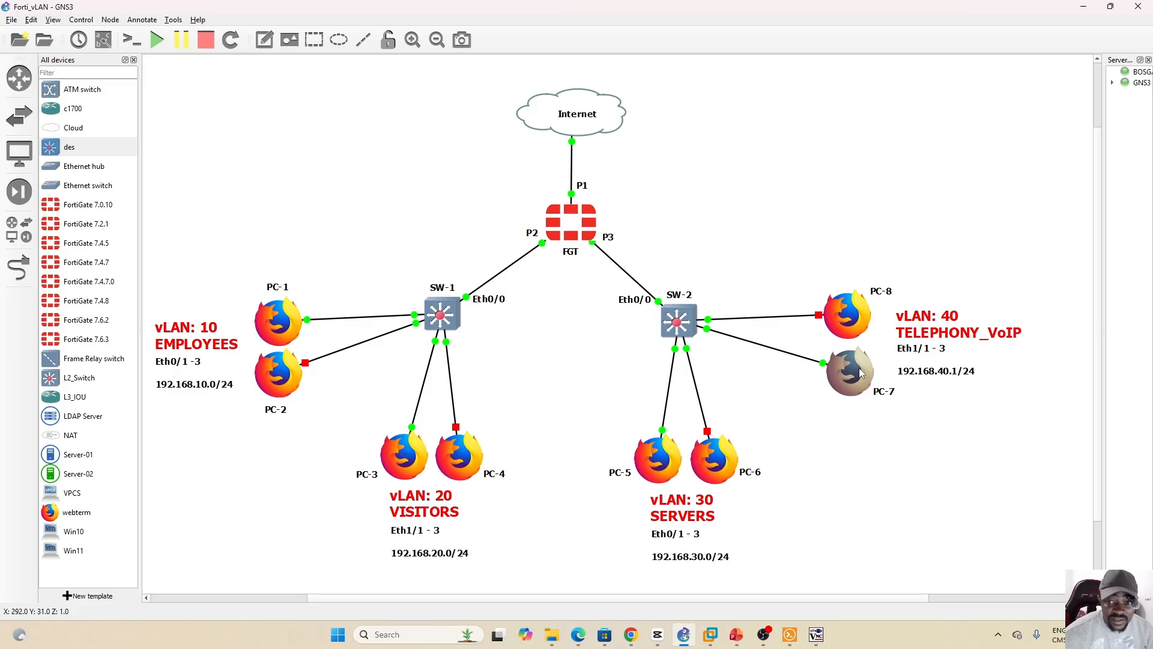
left_click(282, 548)
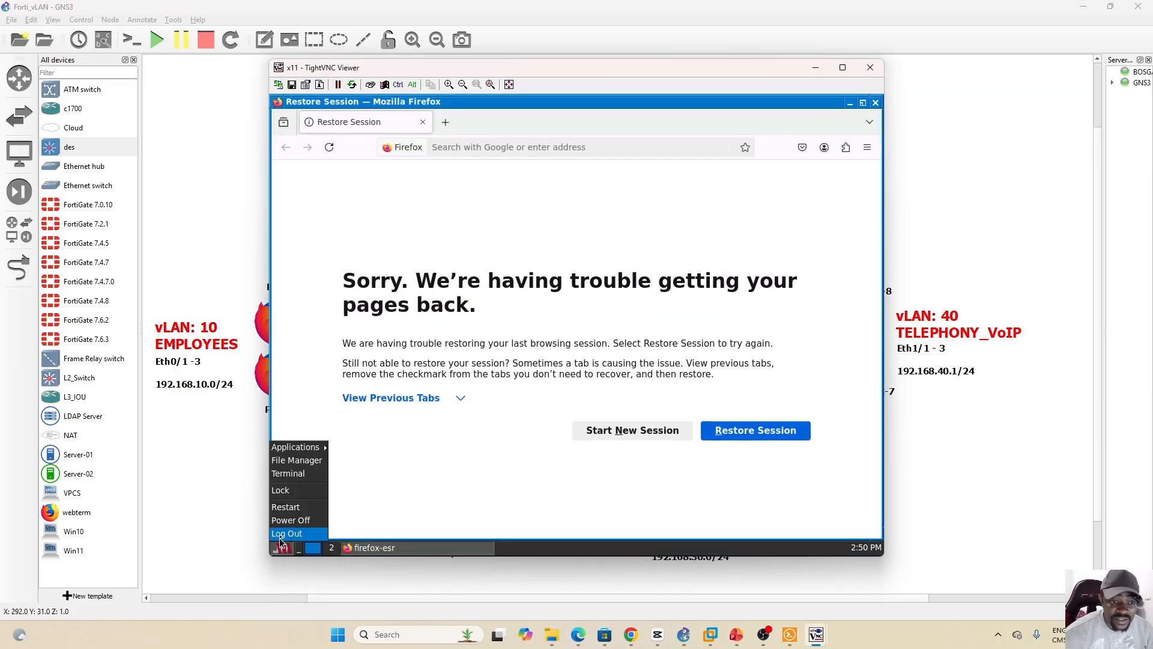
left_click(302, 478)
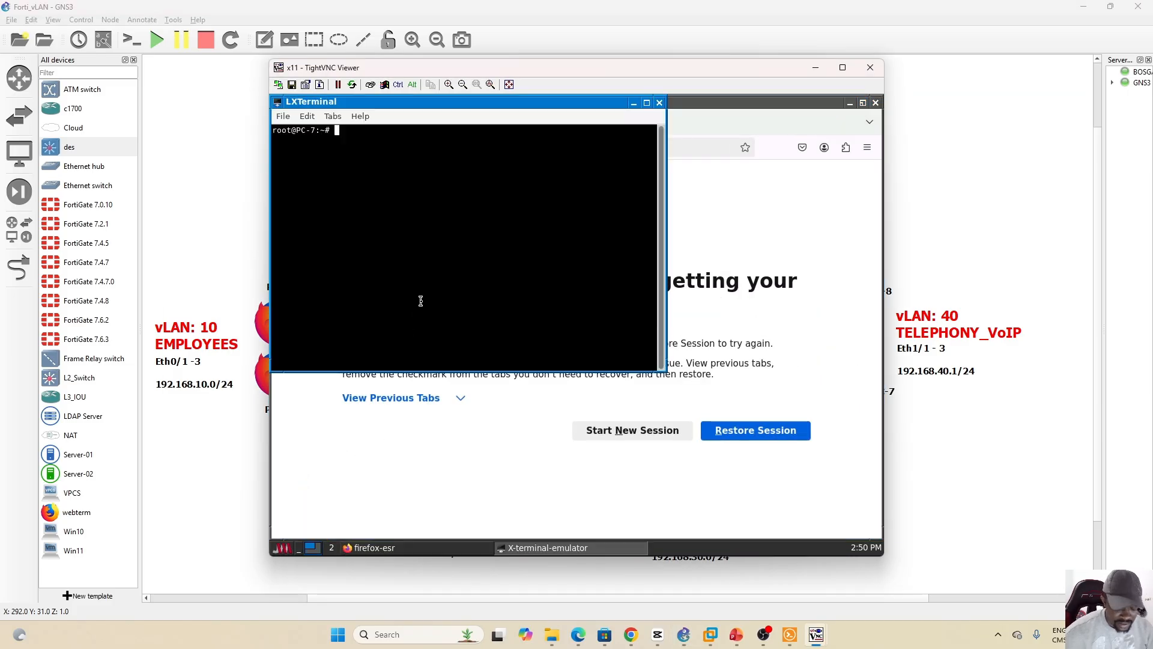
type("ifcon")
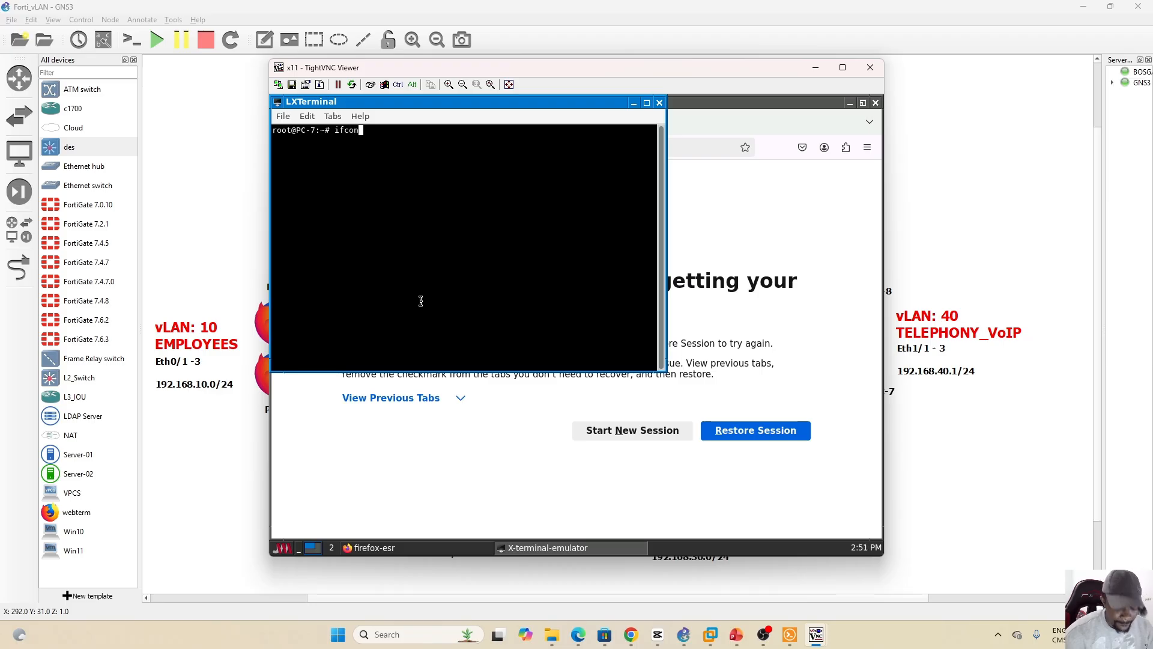
type("fig")
key("Return")
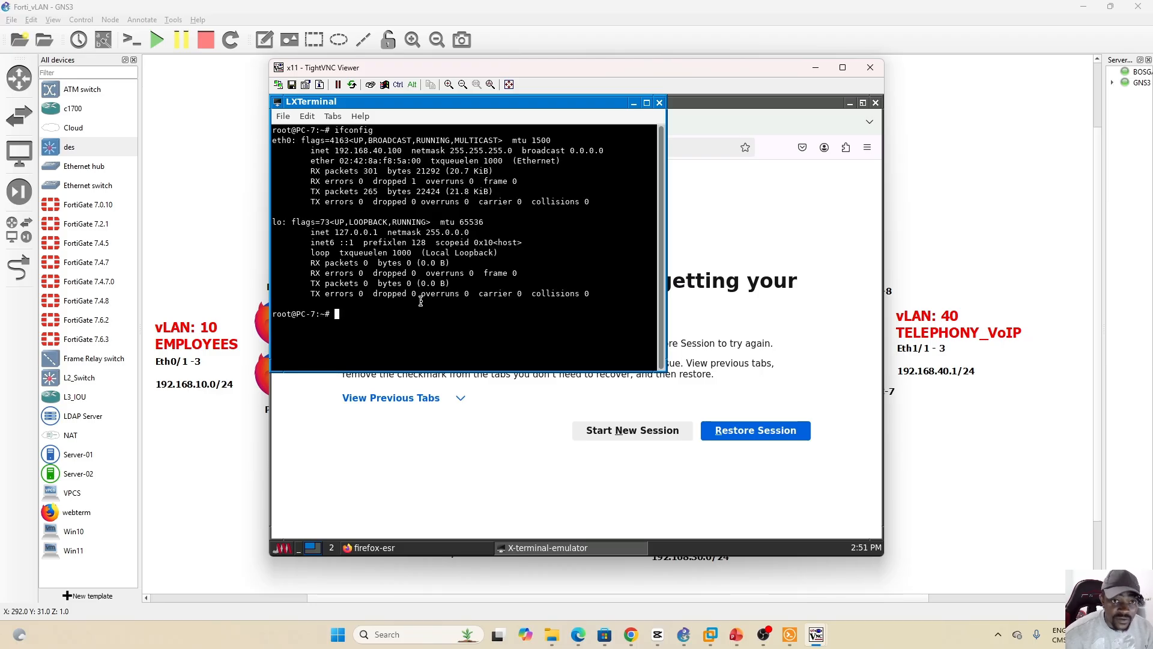
Ping 192.168.30.100 from PC-7 to test traffic from VoIP to servers, and minimize its viewer window.
type("ping 1921.")
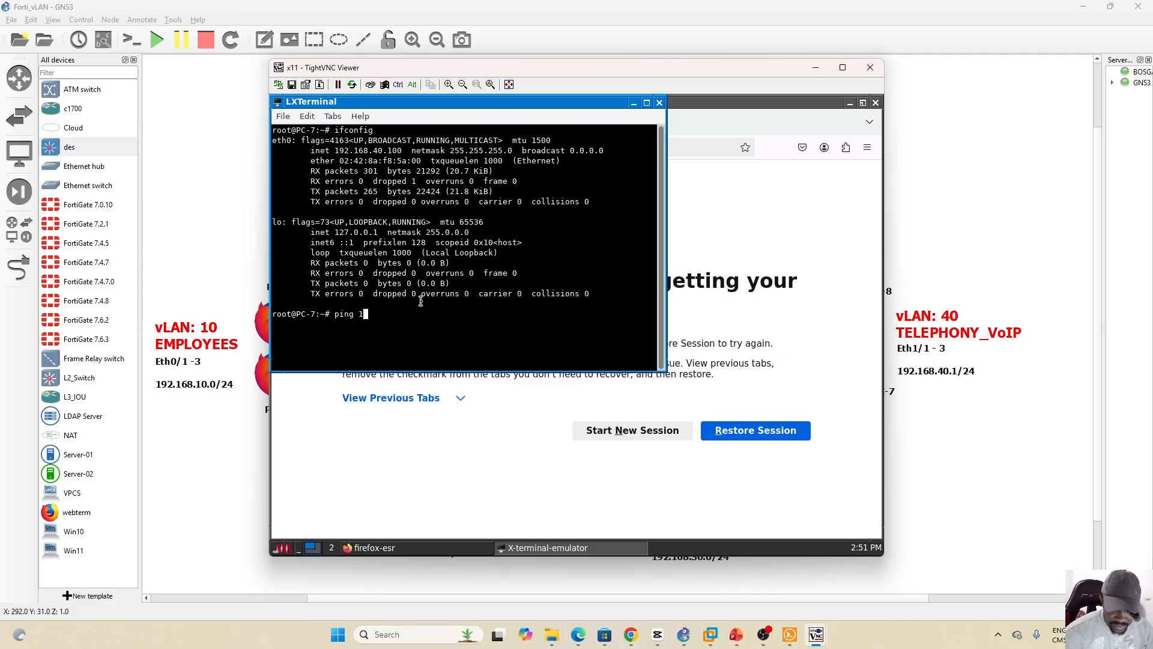
key("BackSpace")
key("BackSpace")
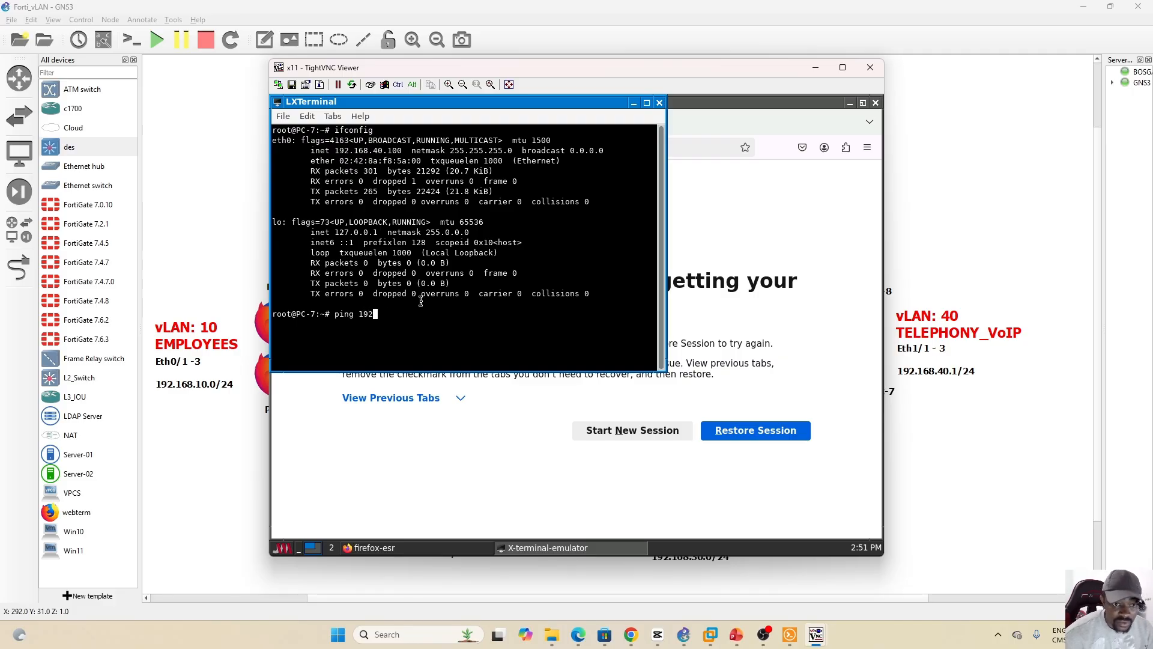
type(".168.")
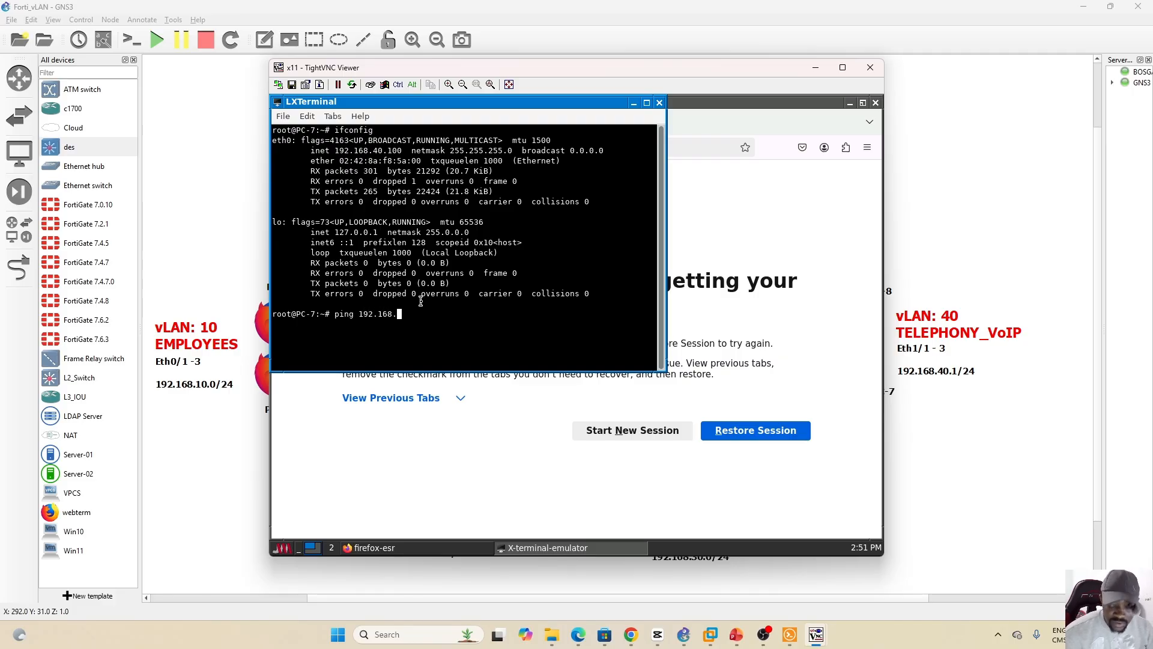
type("30.100")
key("Return")
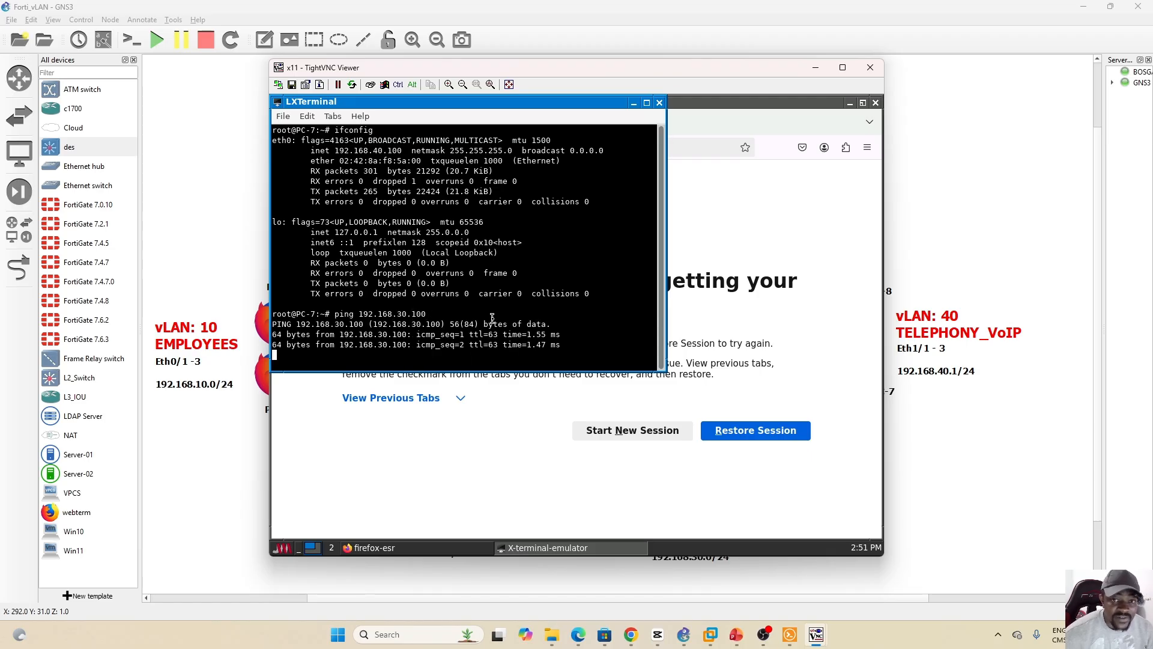
left_click(816, 67)
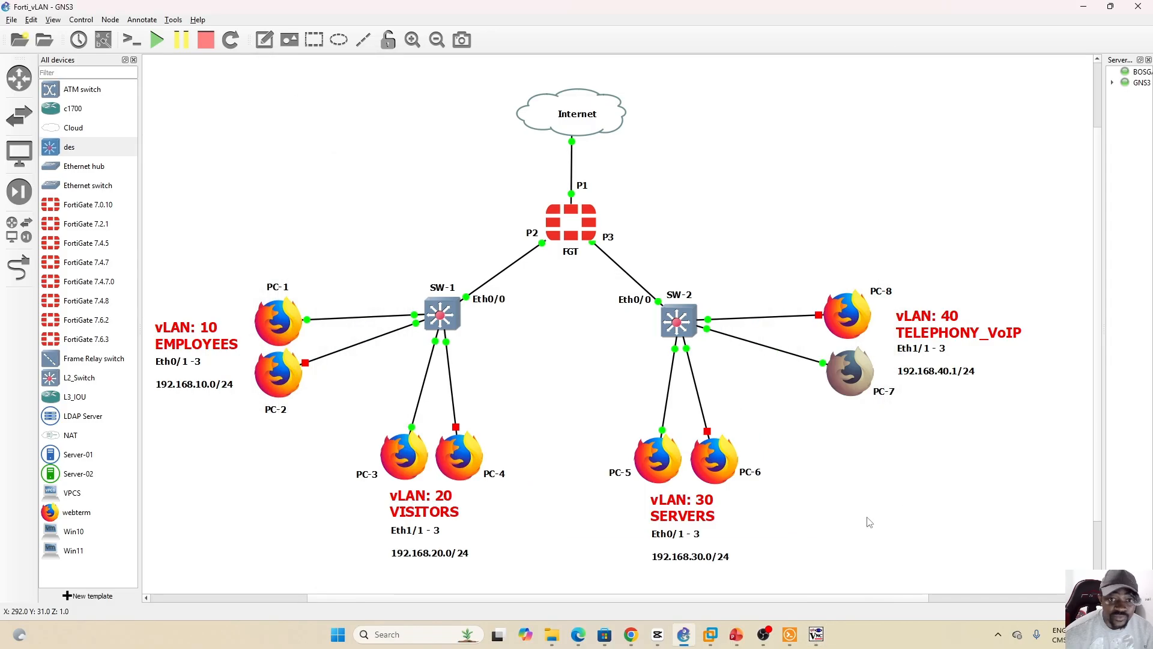
left_click(804, 412)
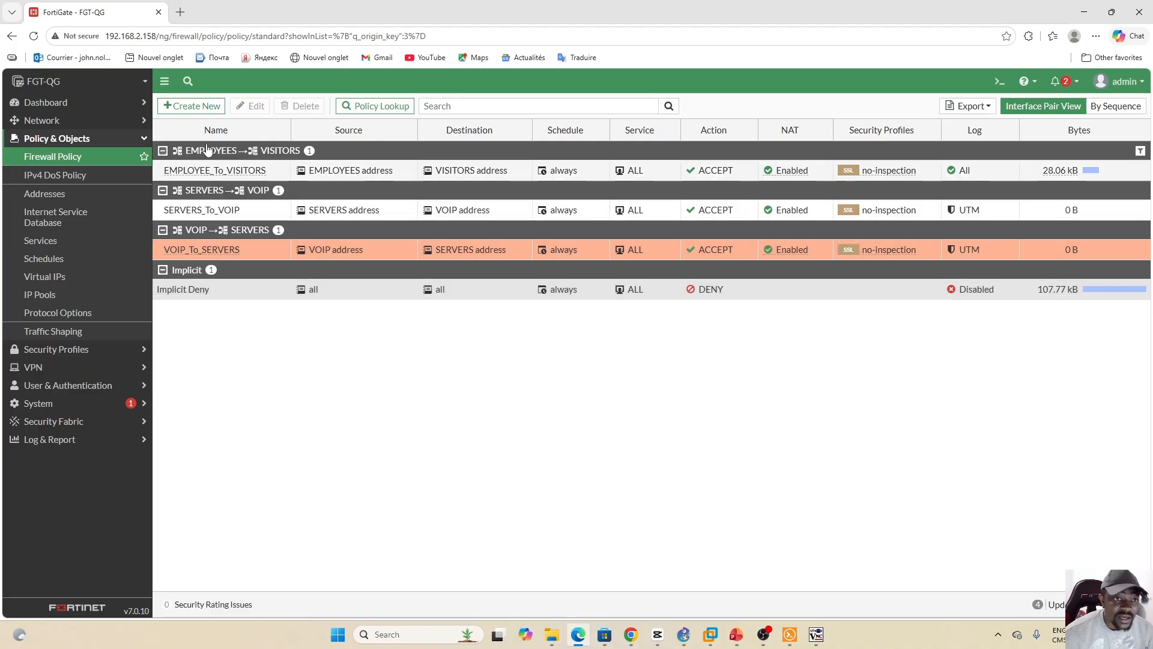
Start a new FortiGate firewall policy named EMPLOYEES_To_SERVERS.
left_click(192, 106)
left_click(316, 141)
key("Caps_Lock")
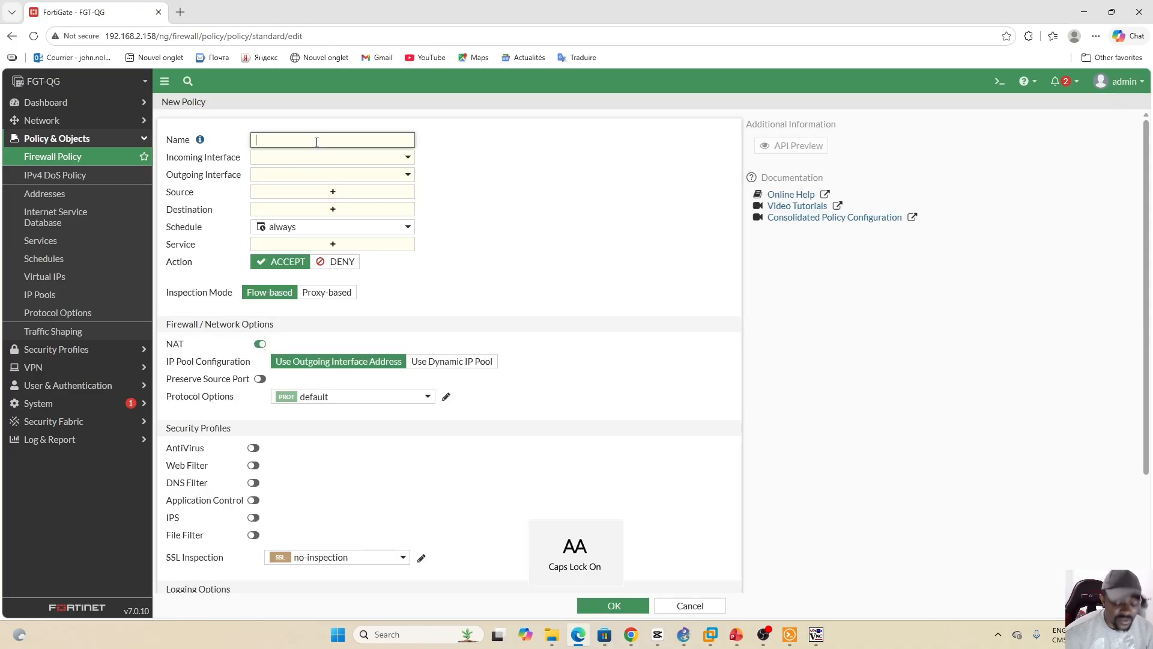
type("EMPLOY")
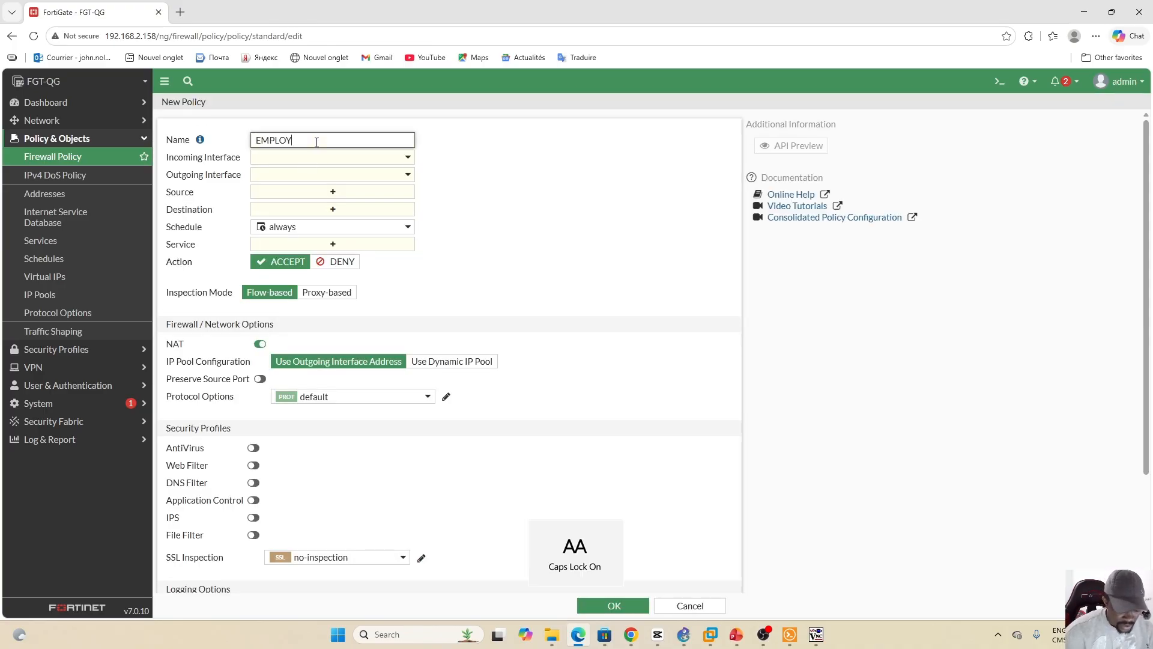
type("EES")
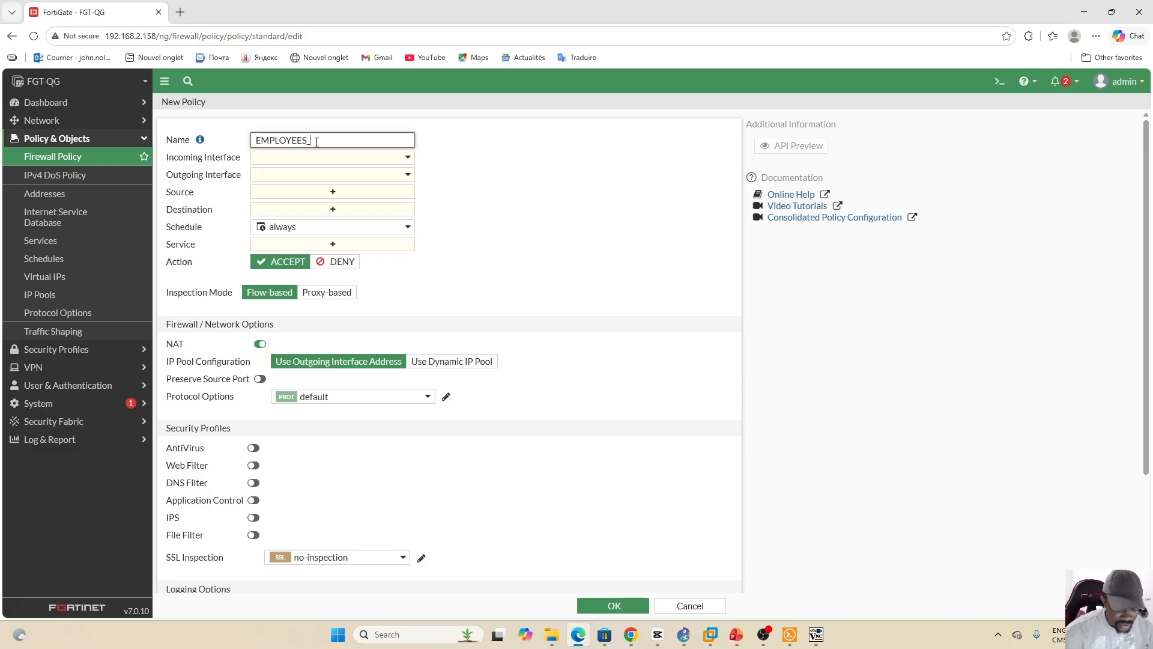
type("_T")
key("Caps_Lock")
type("o_")
key("Caps_Lock")
type("S")
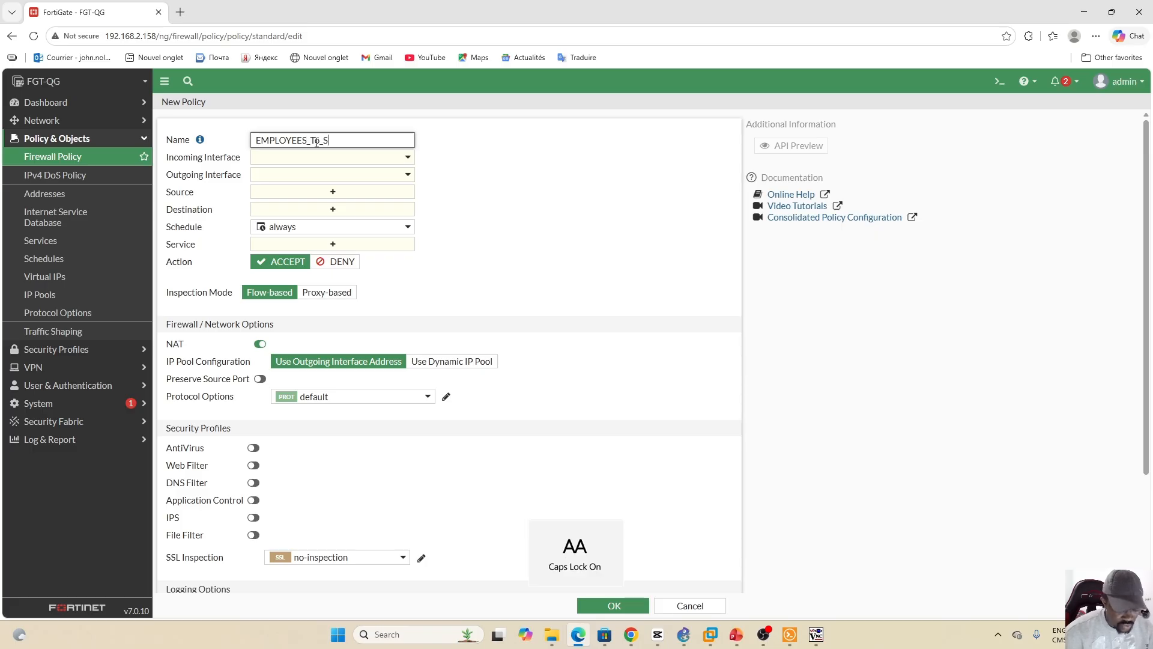
type("ERVERS")
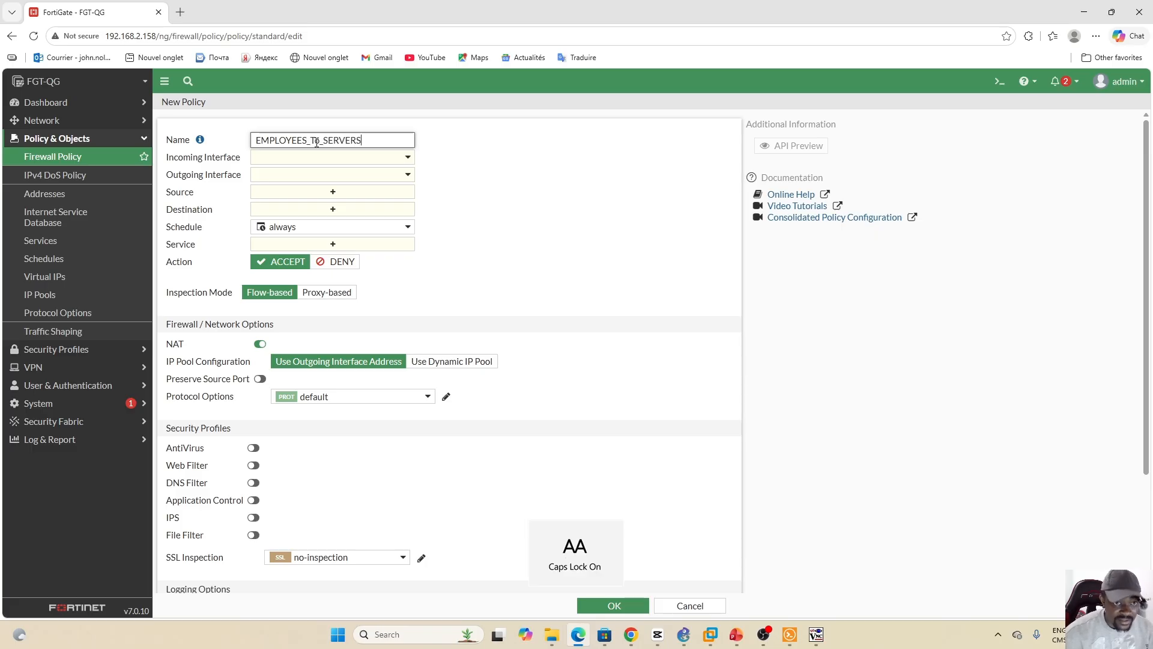
Set the policy's incoming interface to EMPLOYEES and its outgoing interface to SERVERS.
left_click(401, 157)
left_click(337, 193)
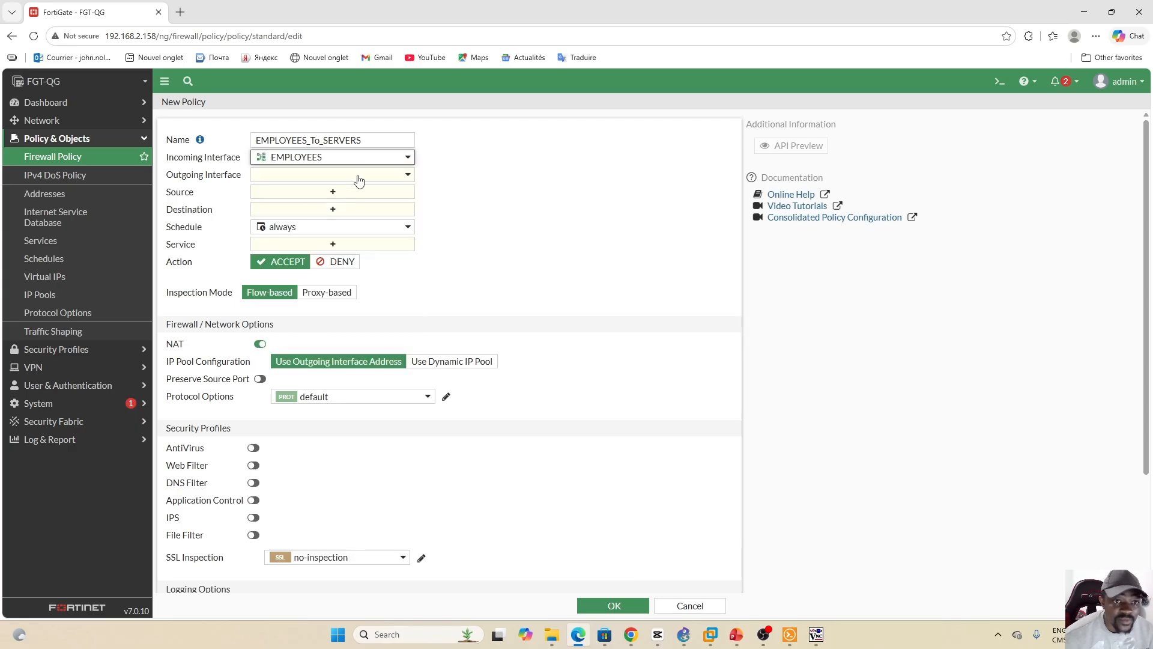
left_click(386, 180)
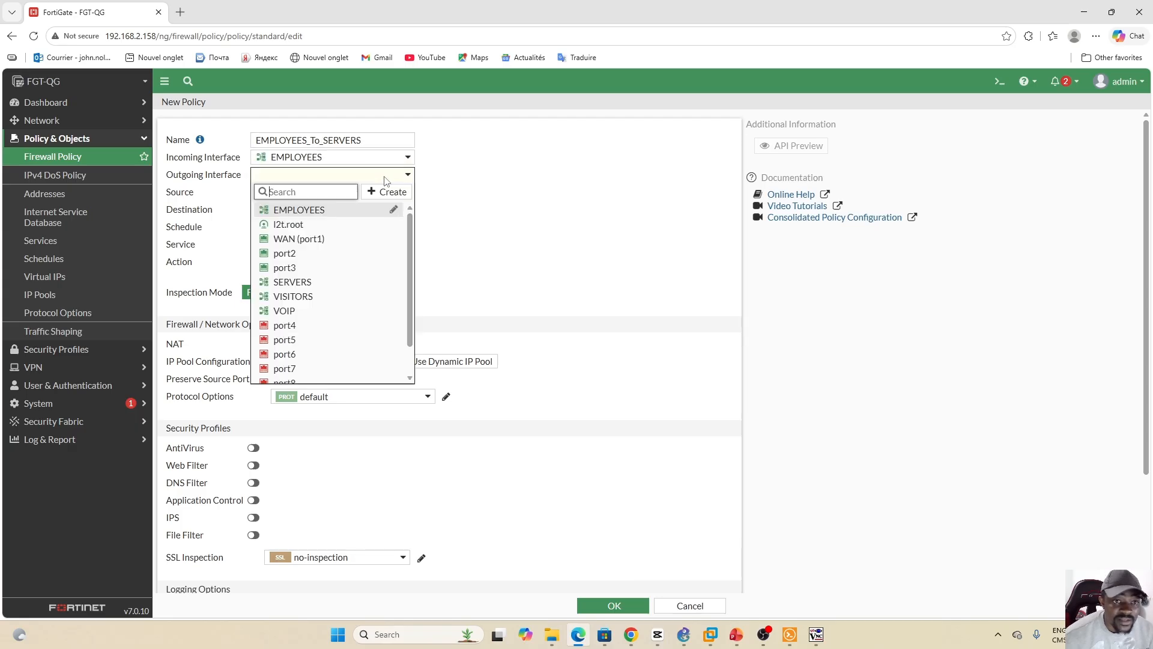
left_click(315, 283)
Set the policy's source to EMPLOYEES address and its destination to SERVERS address.
left_click(332, 193)
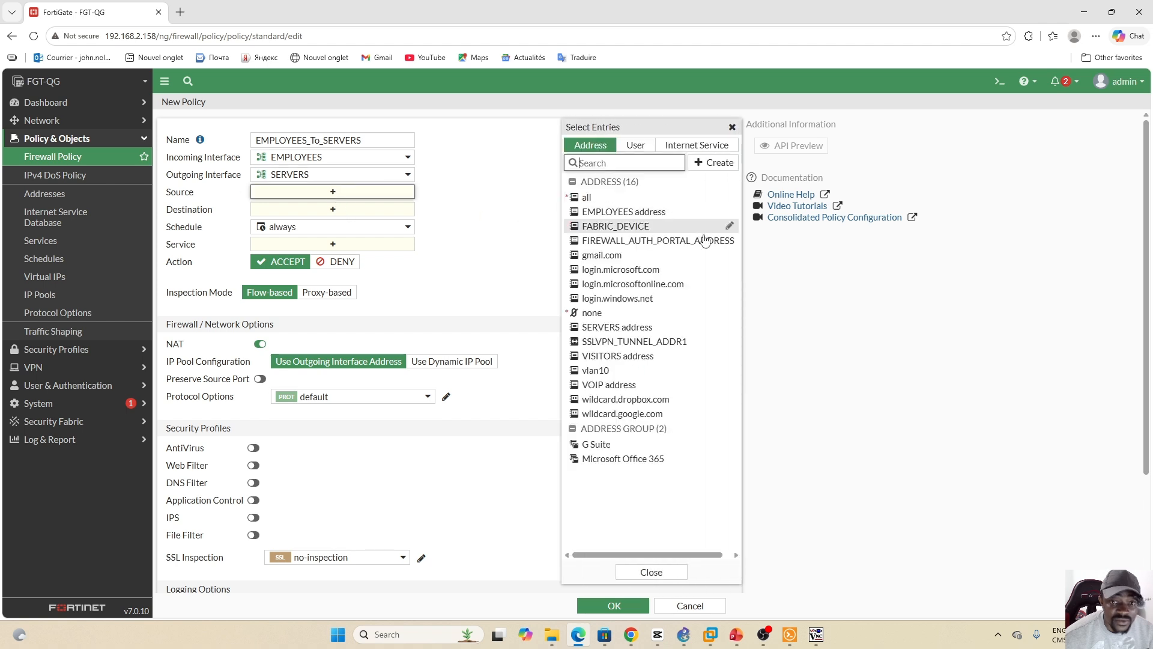
left_click(628, 213)
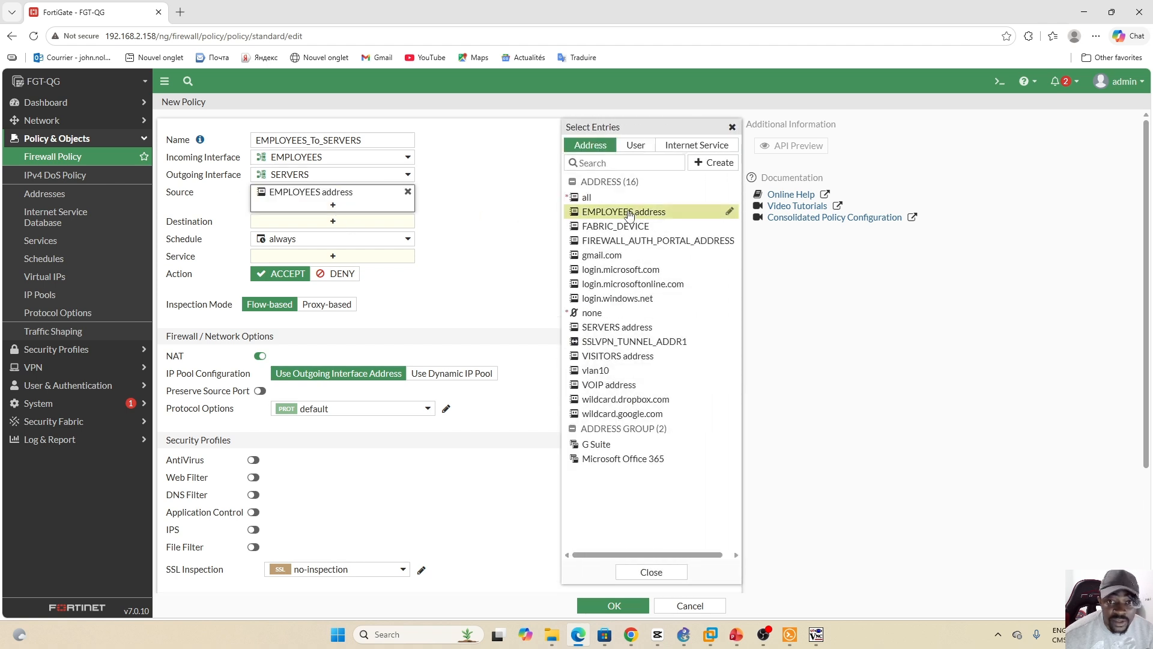
left_click(329, 222)
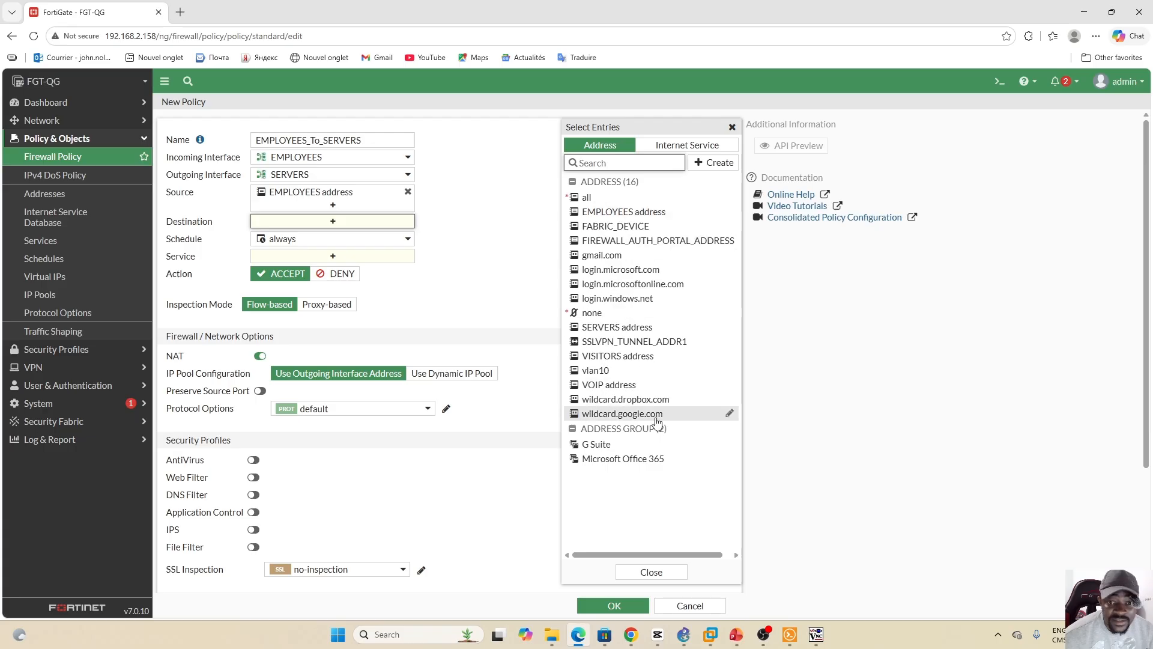
left_click(633, 330)
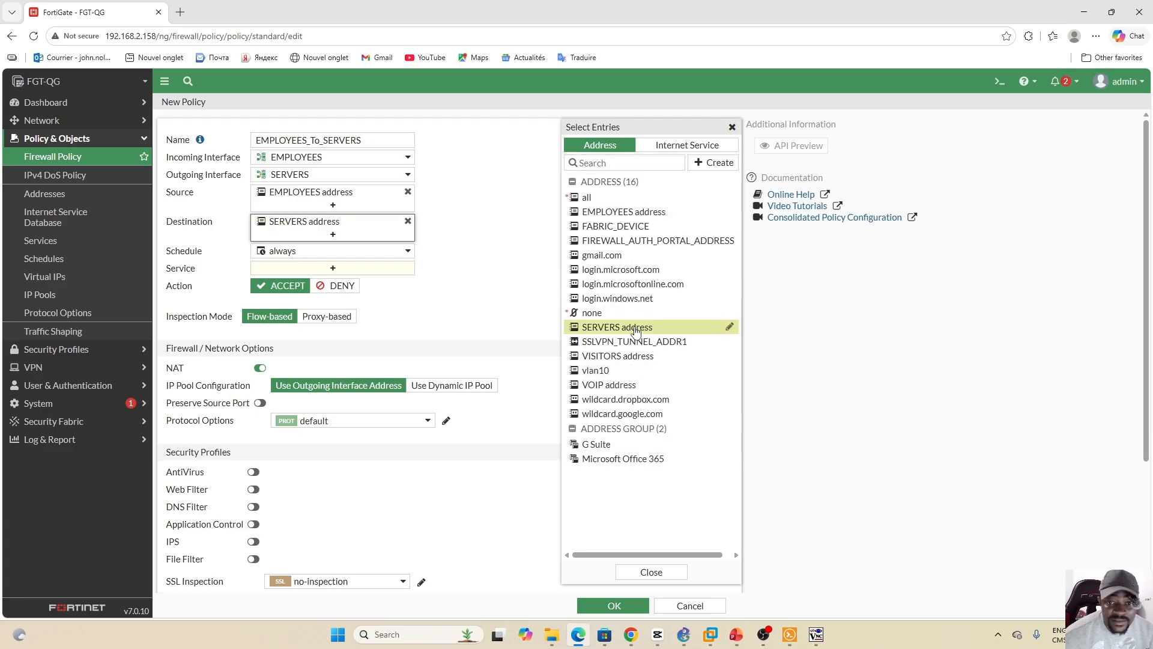
Allow the ALL service in the EMPLOYEES_To_SERVERS policy and save the policy.
left_click(349, 268)
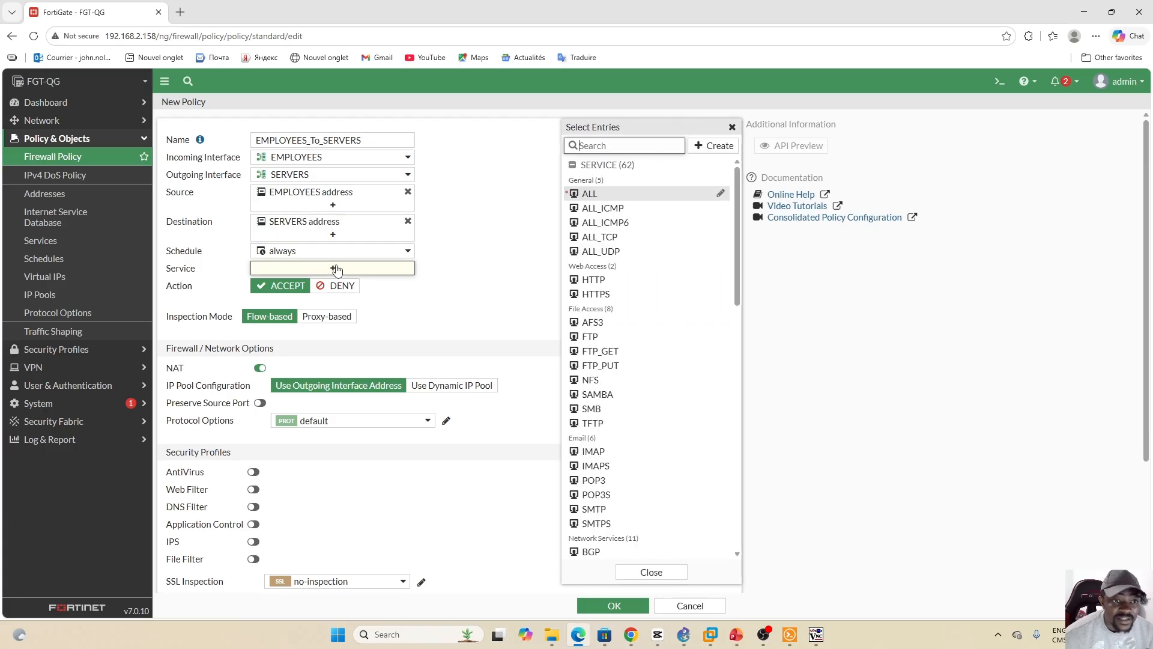
left_click(589, 193)
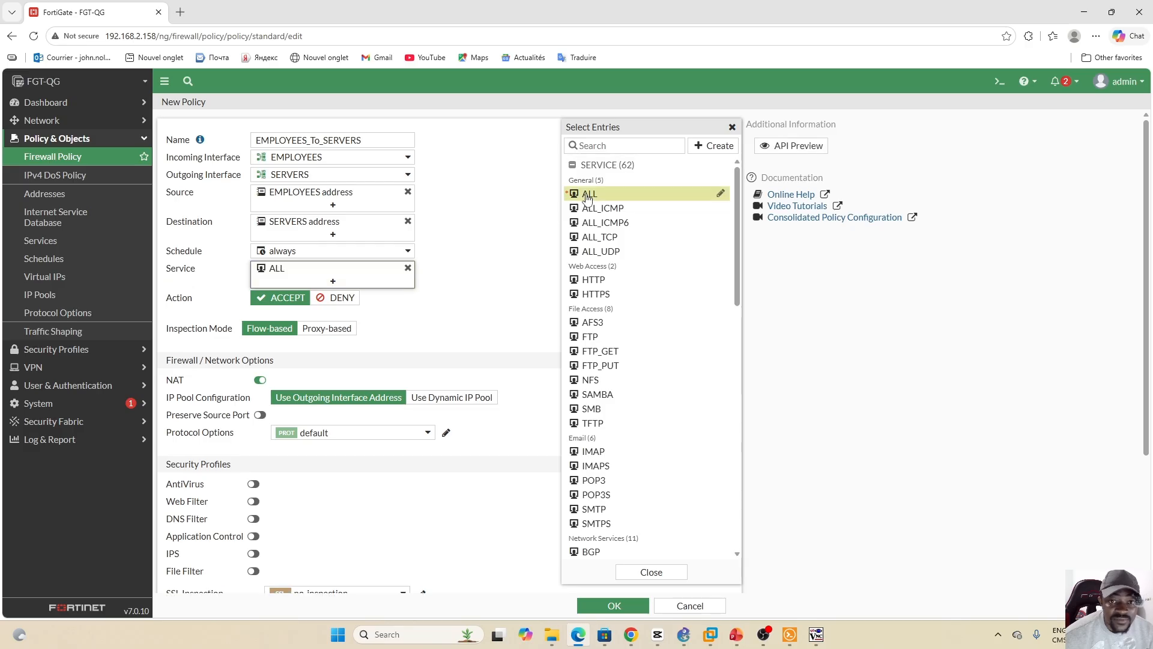
left_click(499, 241)
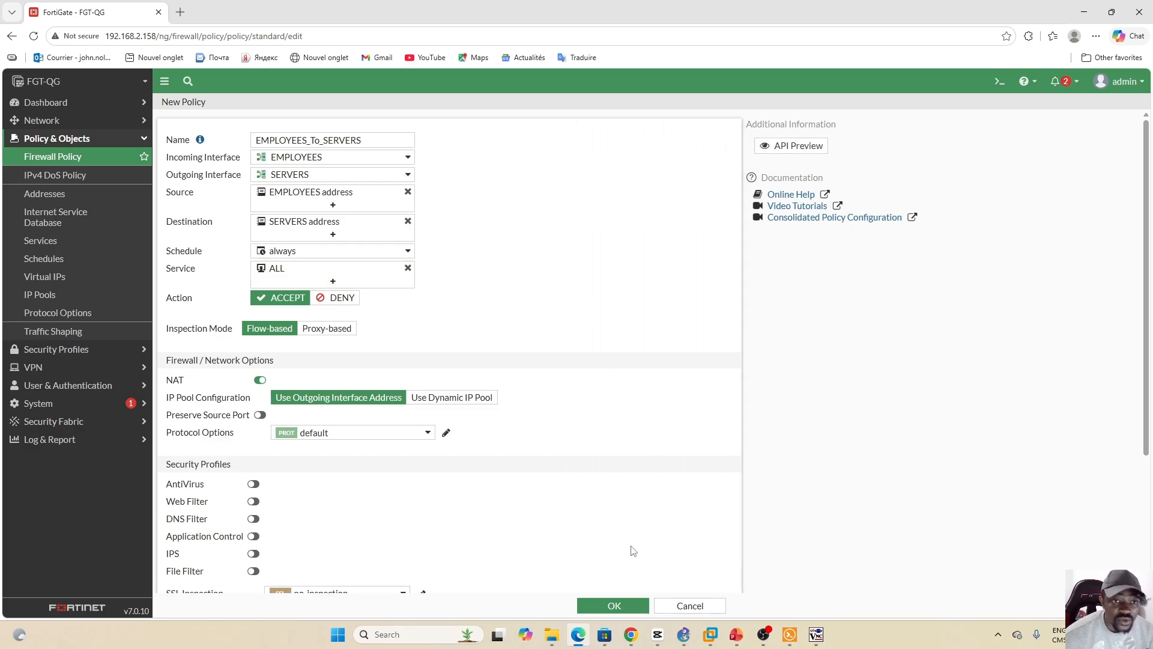
left_click(612, 605)
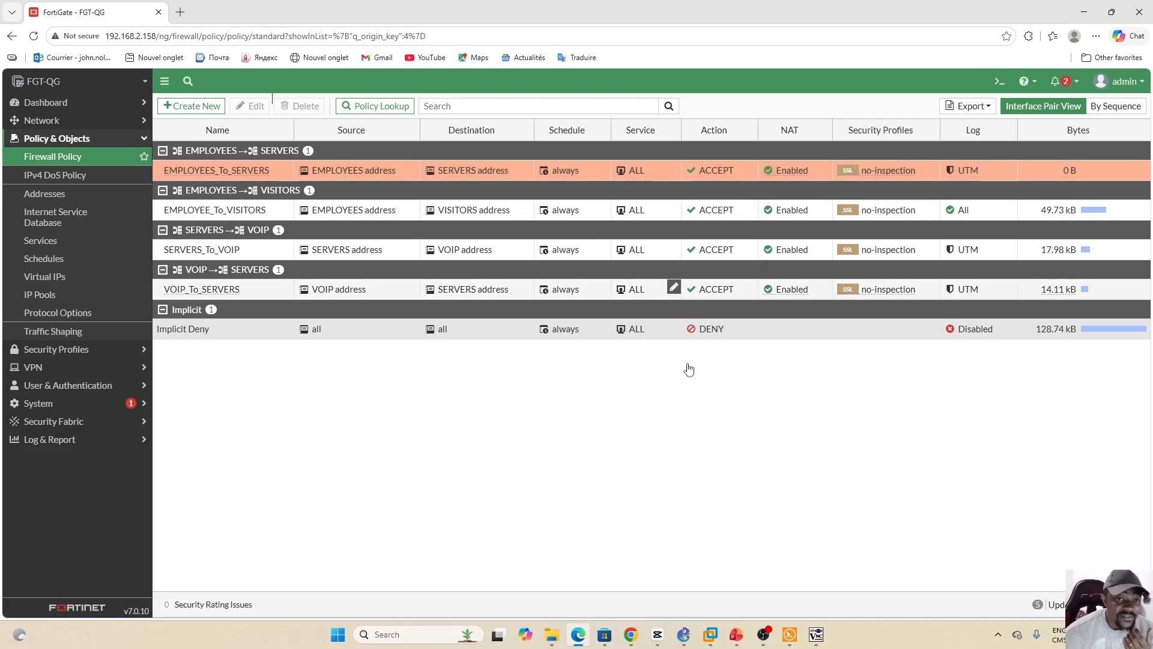
Switch to GNS3, close the open TightVNC viewer windows, and briefly review the FortiGate firewall policy list.
left_click(683, 634)
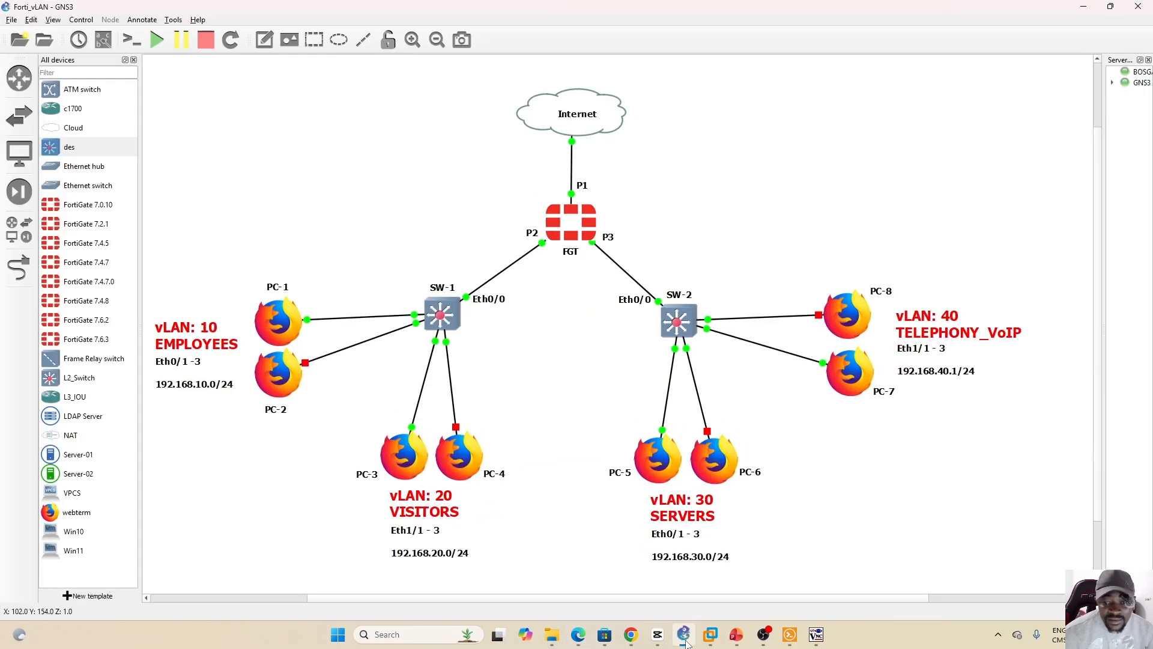
mouse_move(816, 634)
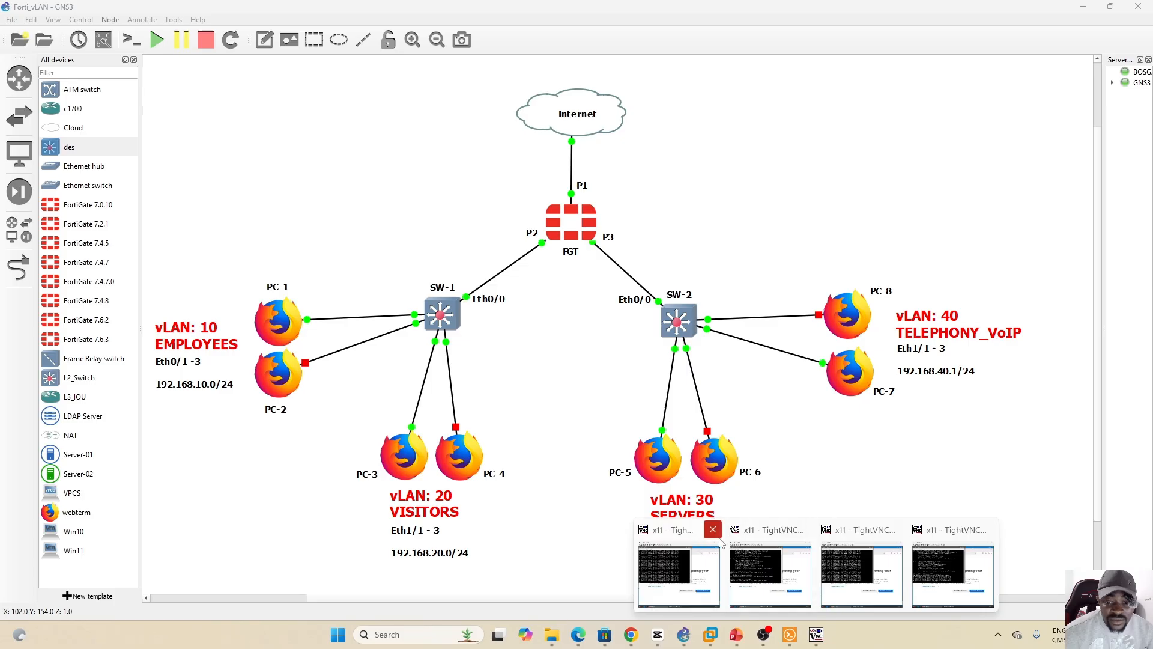
left_click(758, 529)
left_click(807, 529)
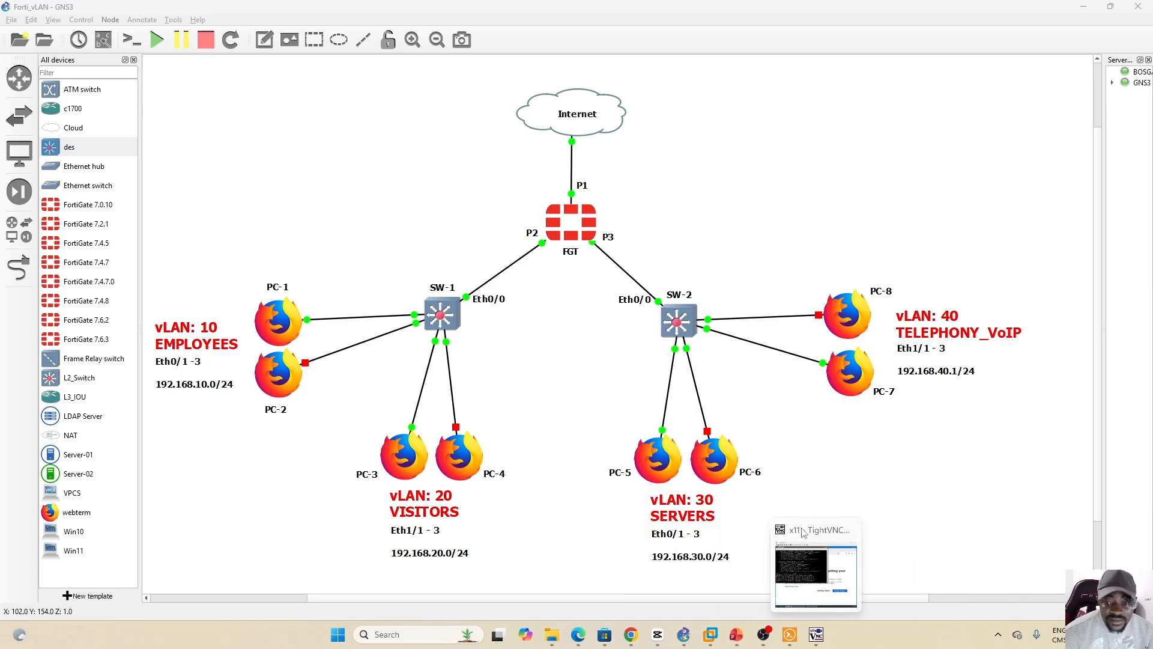
left_click(846, 529)
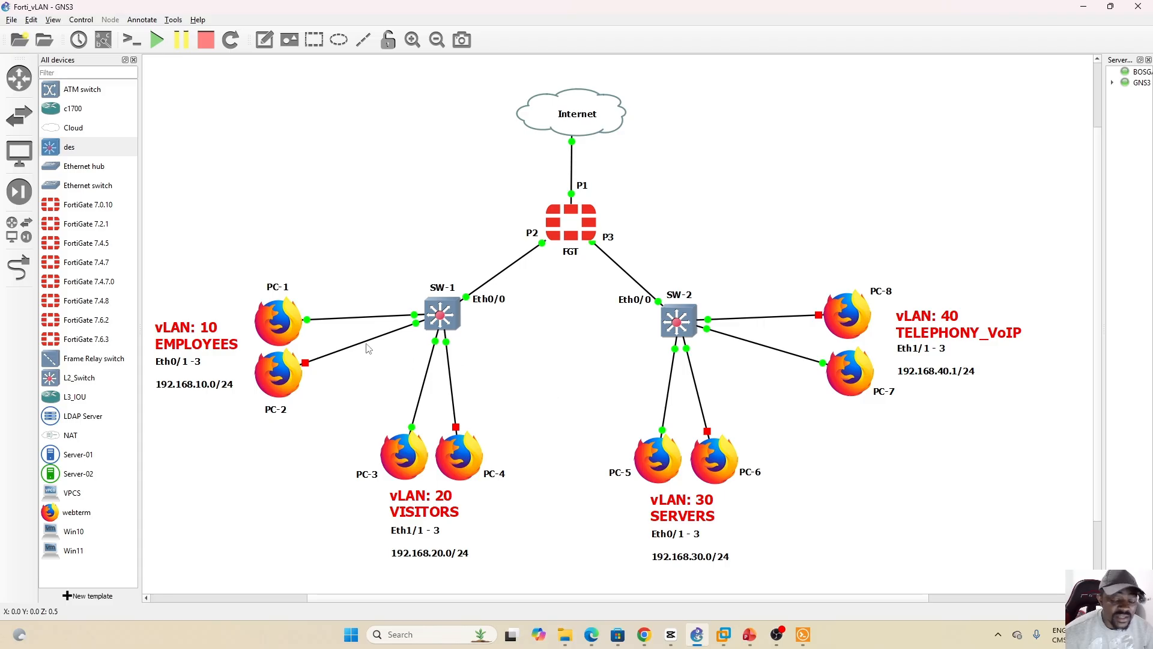
left_click(694, 636)
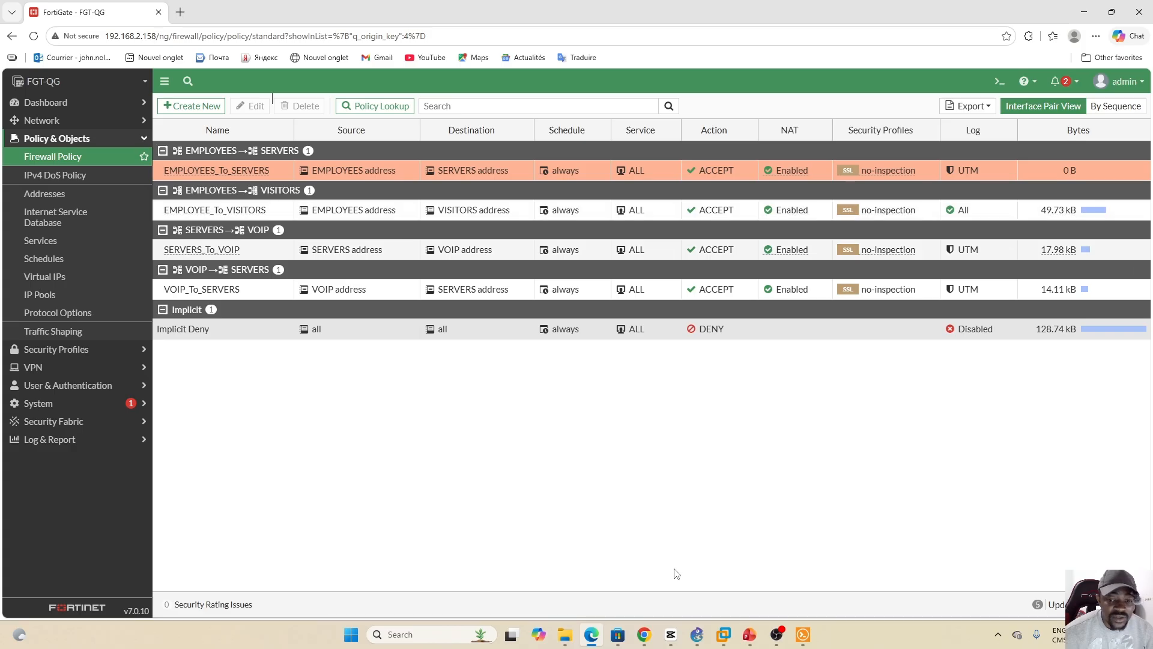
left_click(697, 635)
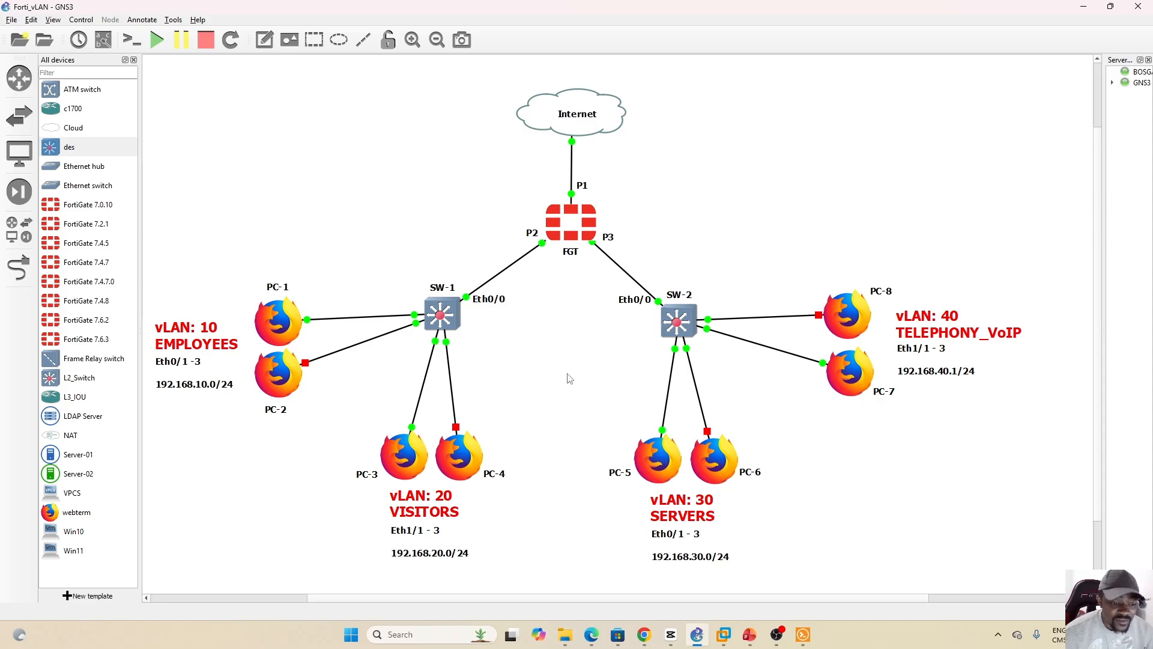
Open the console of PC-1 in the EMPLOYEES VLAN and stop the running ping to 192.168.20.100.
double_click(280, 322)
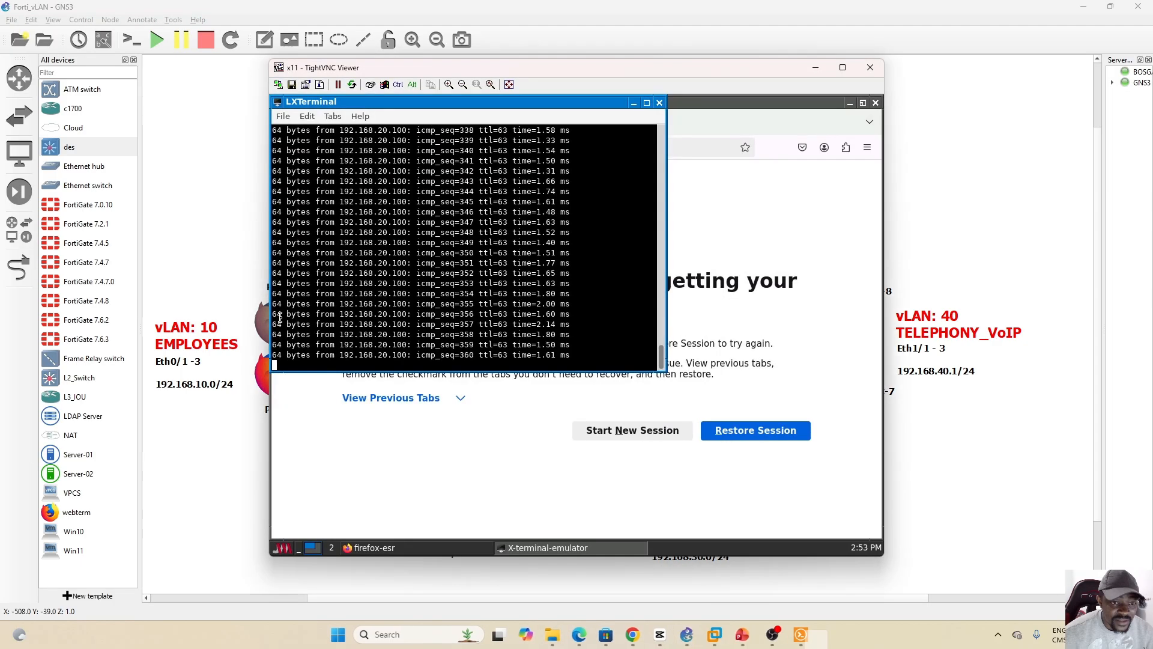
key("ctrl+x")
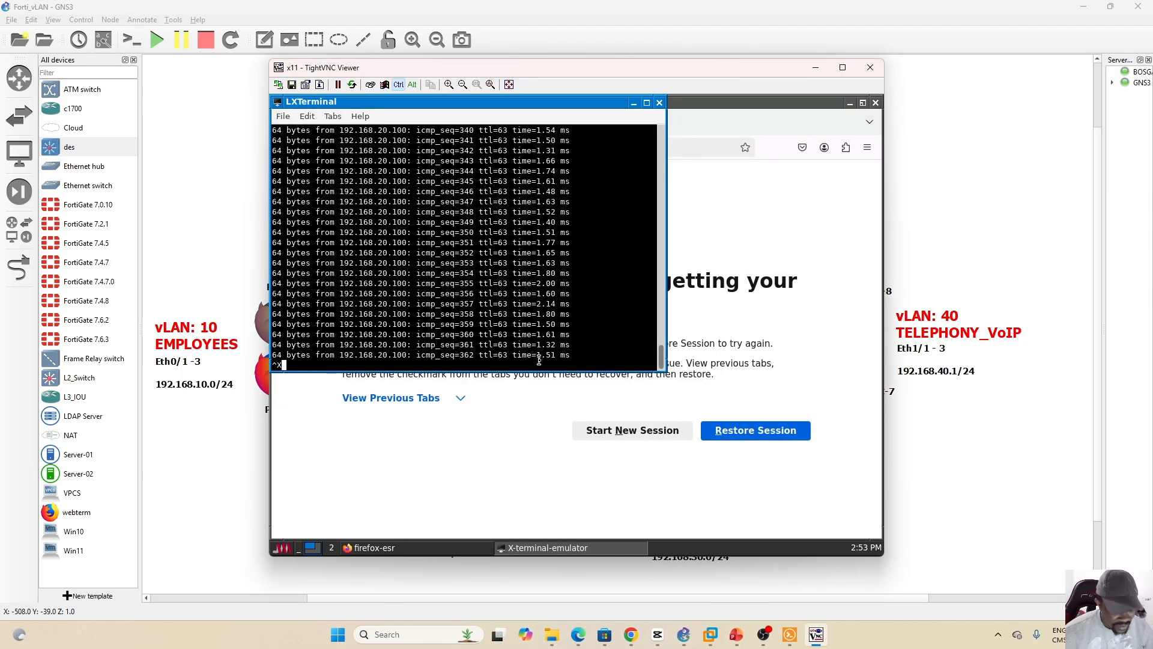
key("ctrl+c")
key("Return")
key("Return")
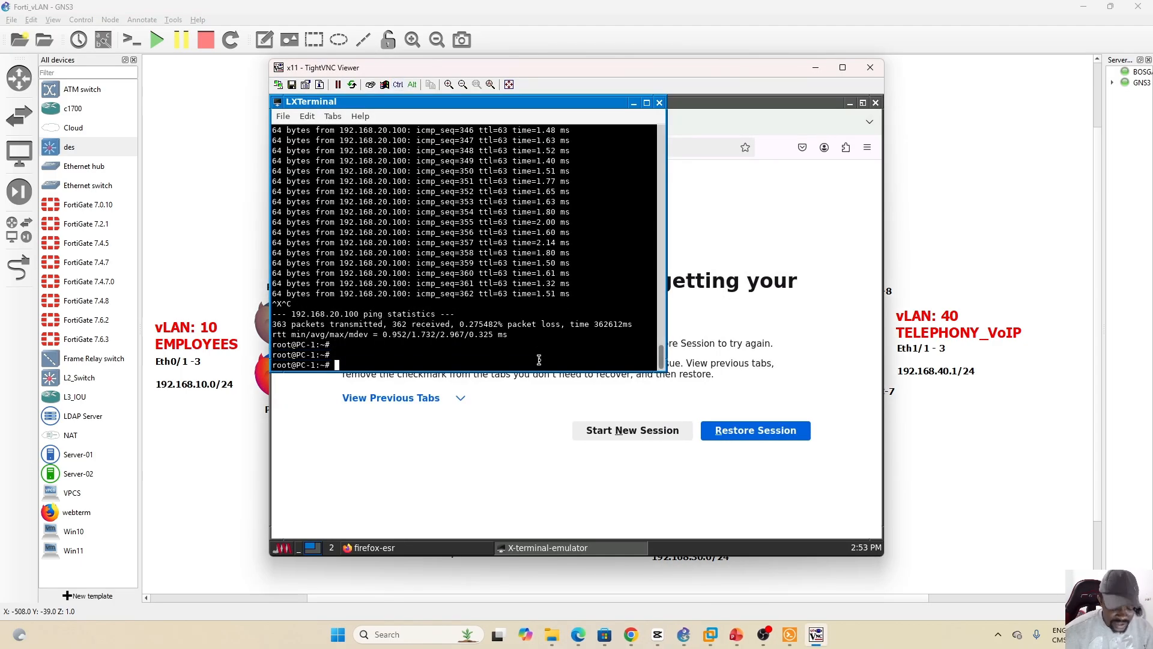
Ping 192.168.30.100 from PC-1 to test traffic from employees to servers, and minimize its viewer window.
key("Caps_Lock")
type("ping ")
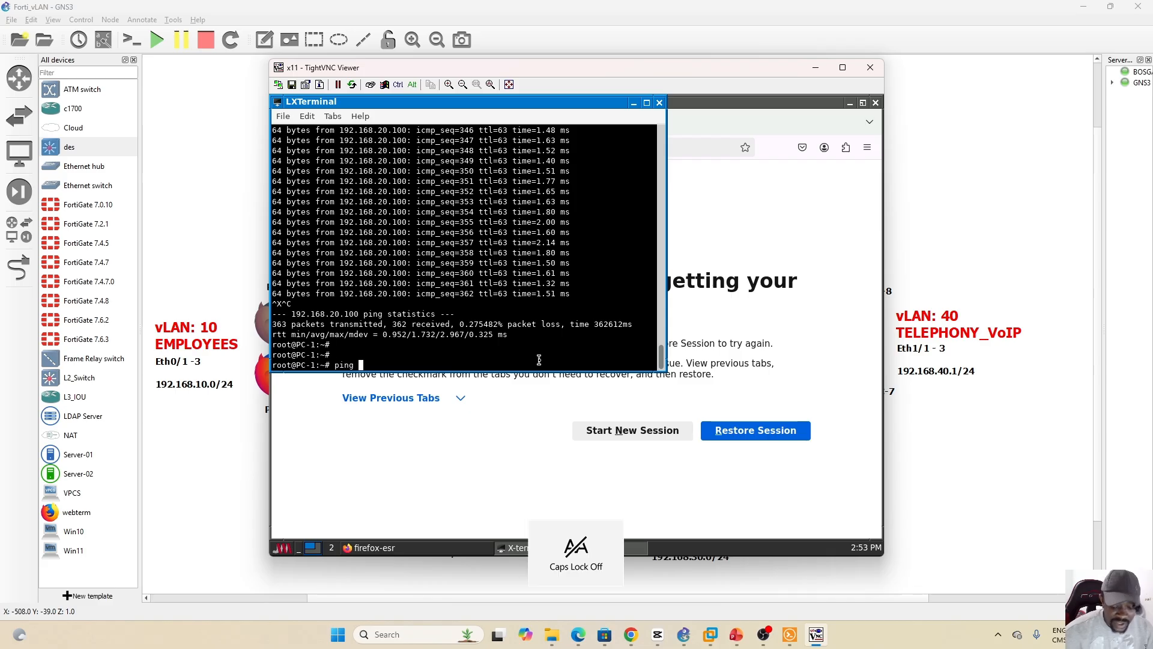
type("192.168.")
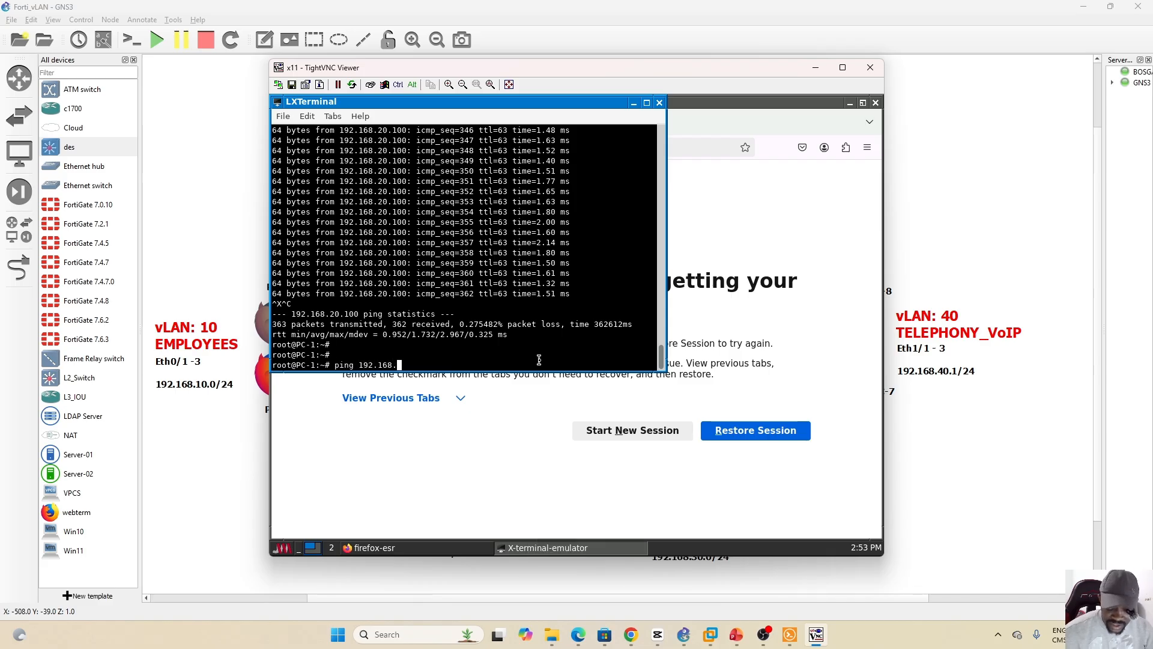
type("30.10")
type("00")
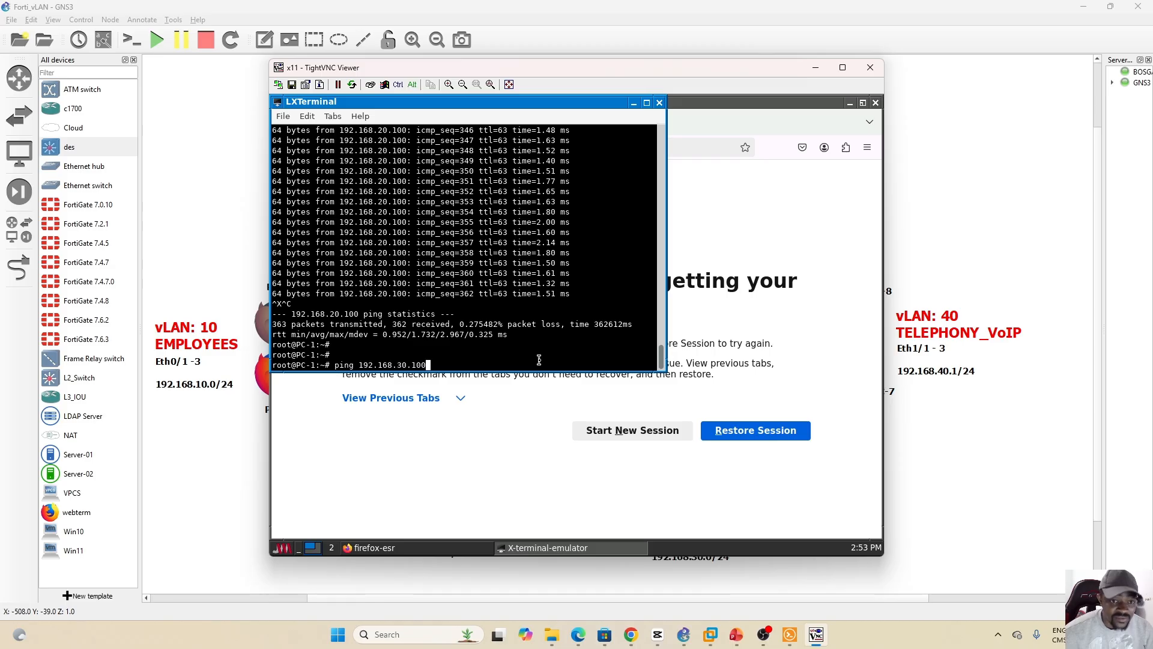
key("Return")
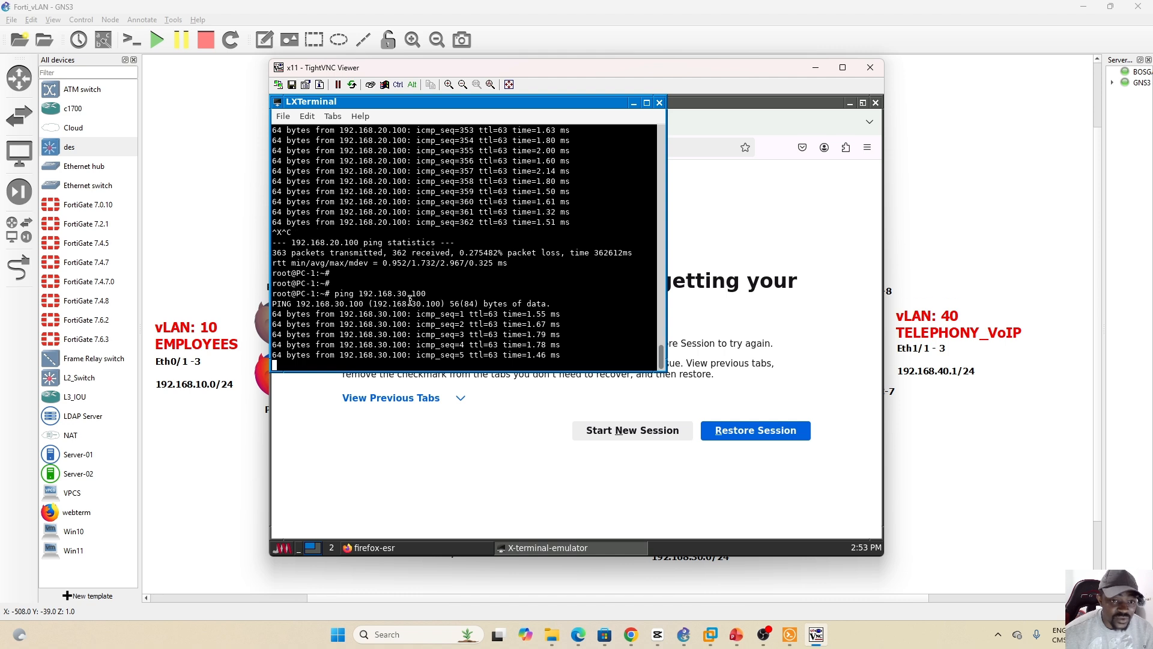
left_click(815, 70)
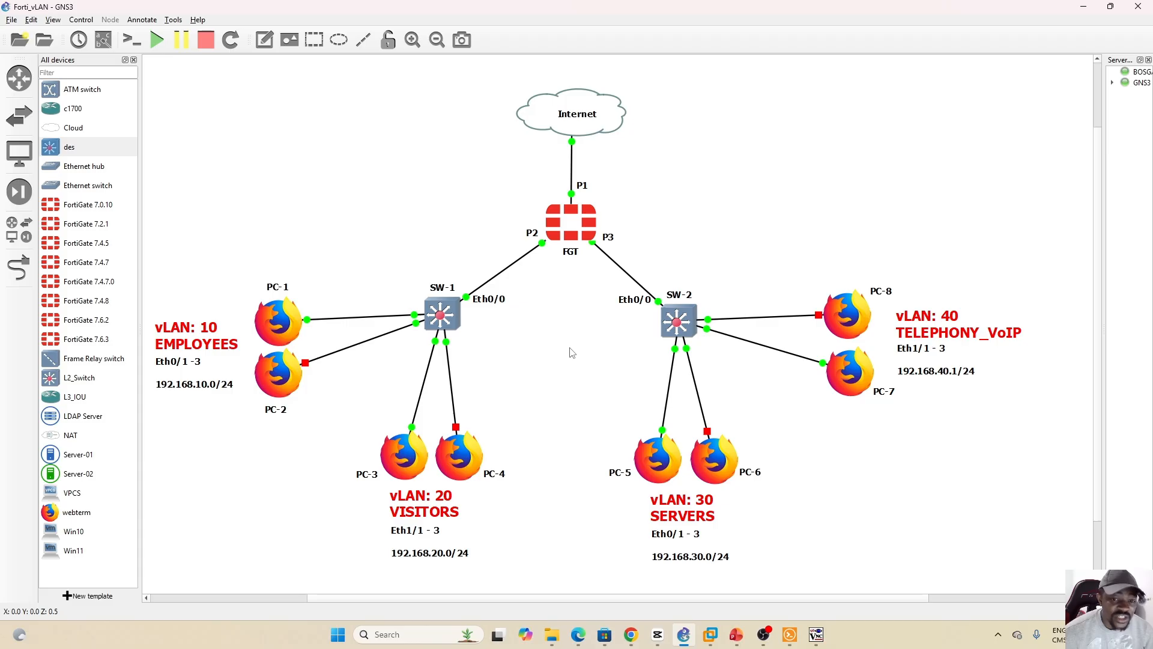
Open the console of PC-5 in the SERVERS VLAN and stop the running ping to 192.168.40.100.
double_click(655, 462)
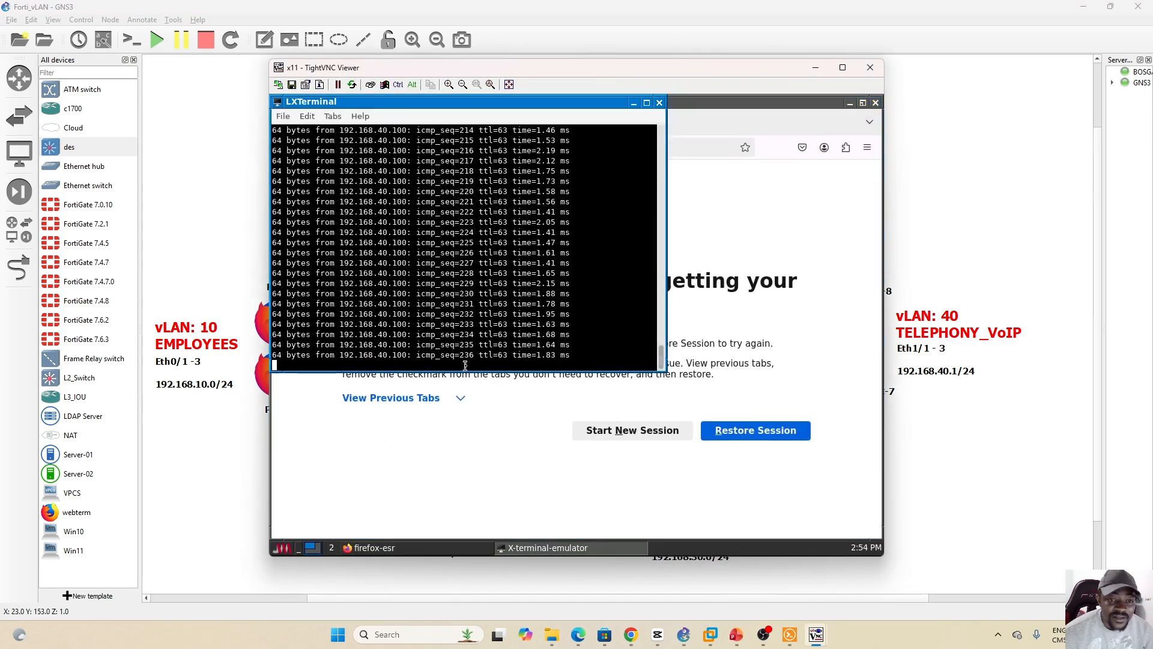
key("ctrl+x")
key("ctrl+c")
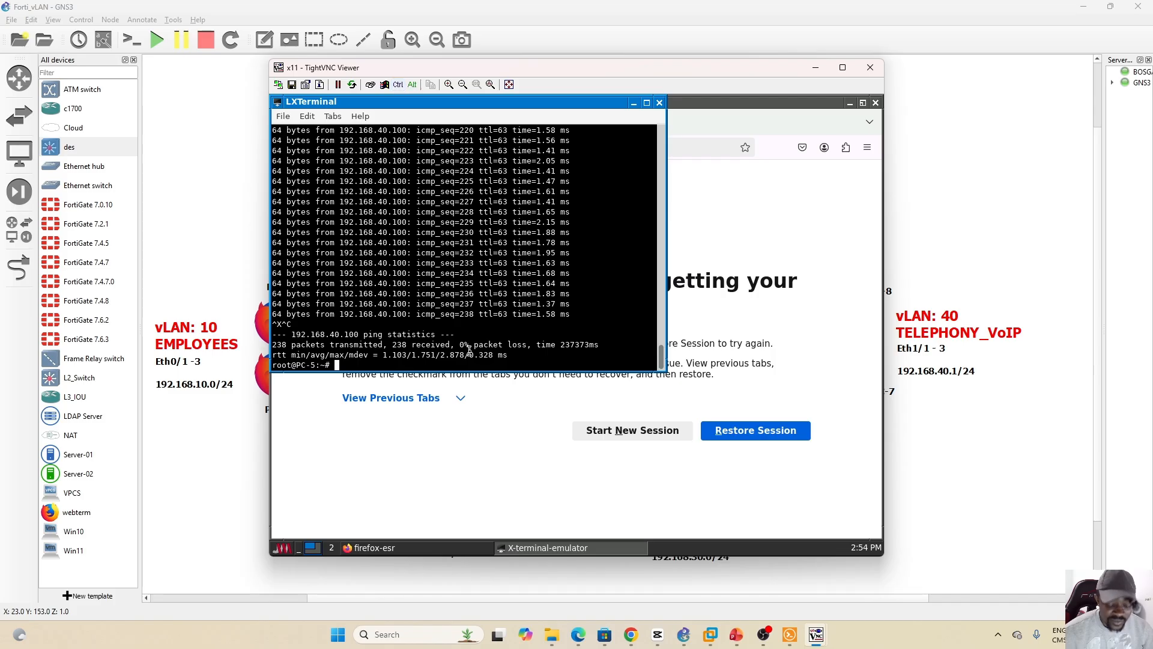
Ping 192.168.10.100 from PC-5 to test traffic from servers to employees, and return to the GNS3 topology.
key("Return")
key("Return")
type("ping")
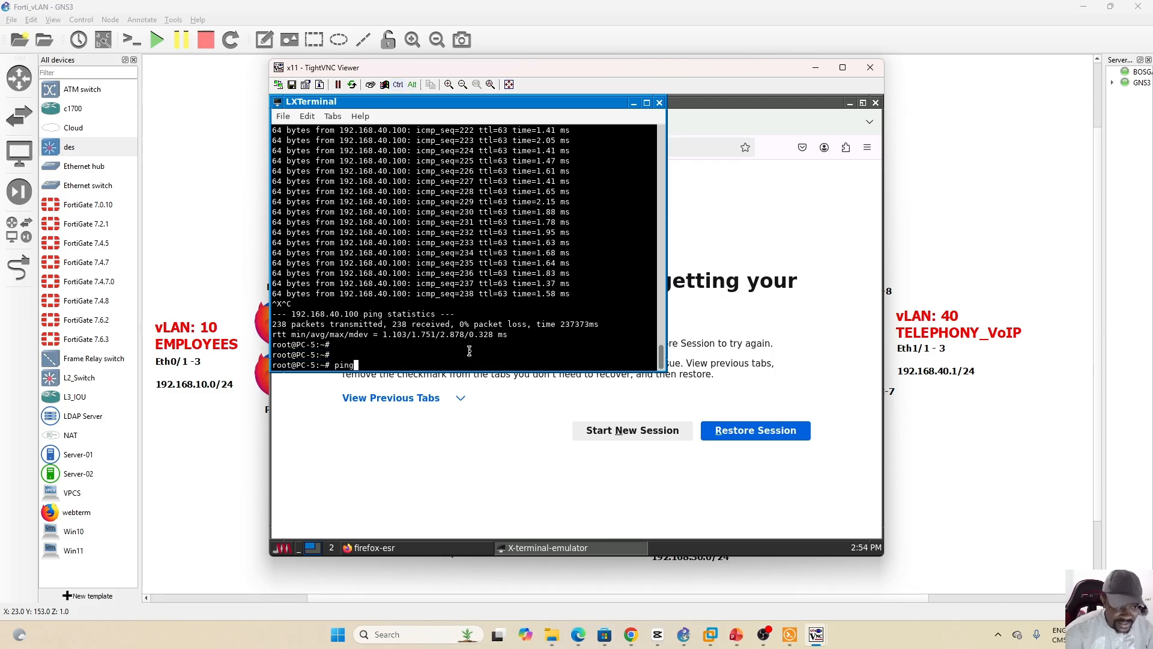
type(" 192.16")
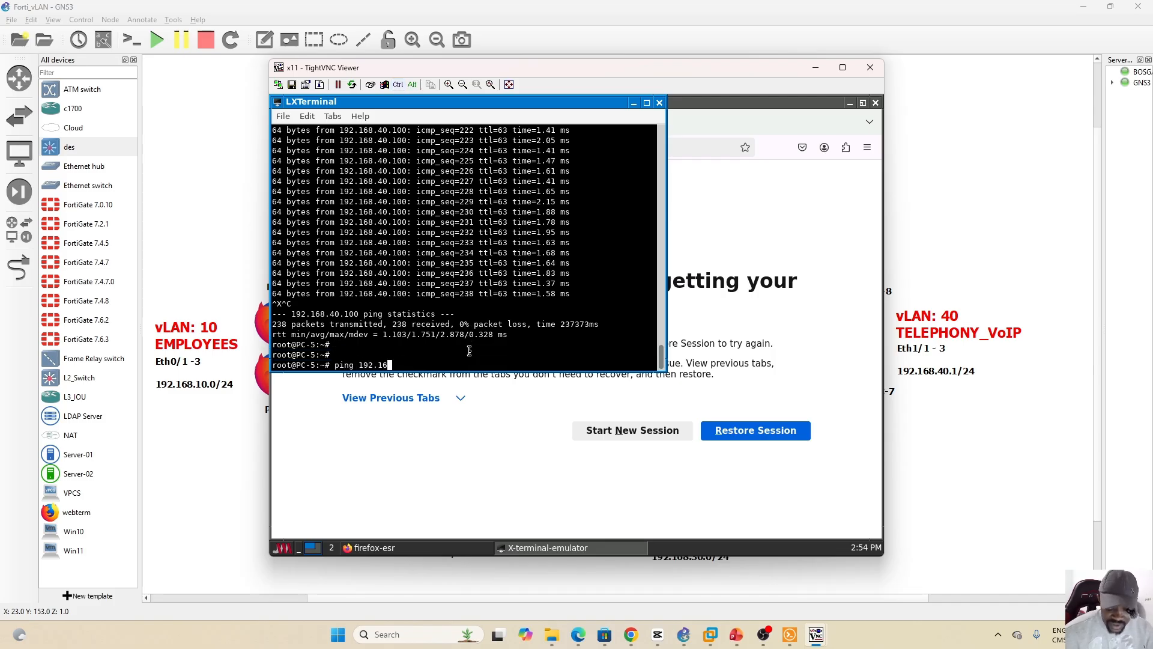
type("8.10.100")
key("Return")
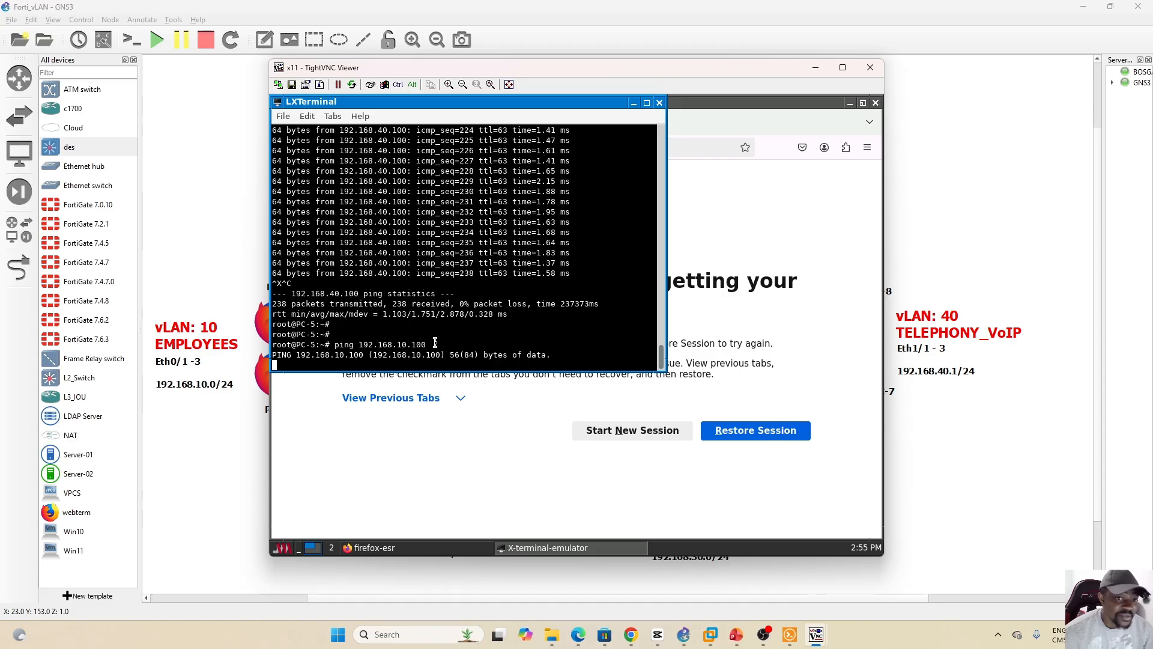
left_click(234, 467)
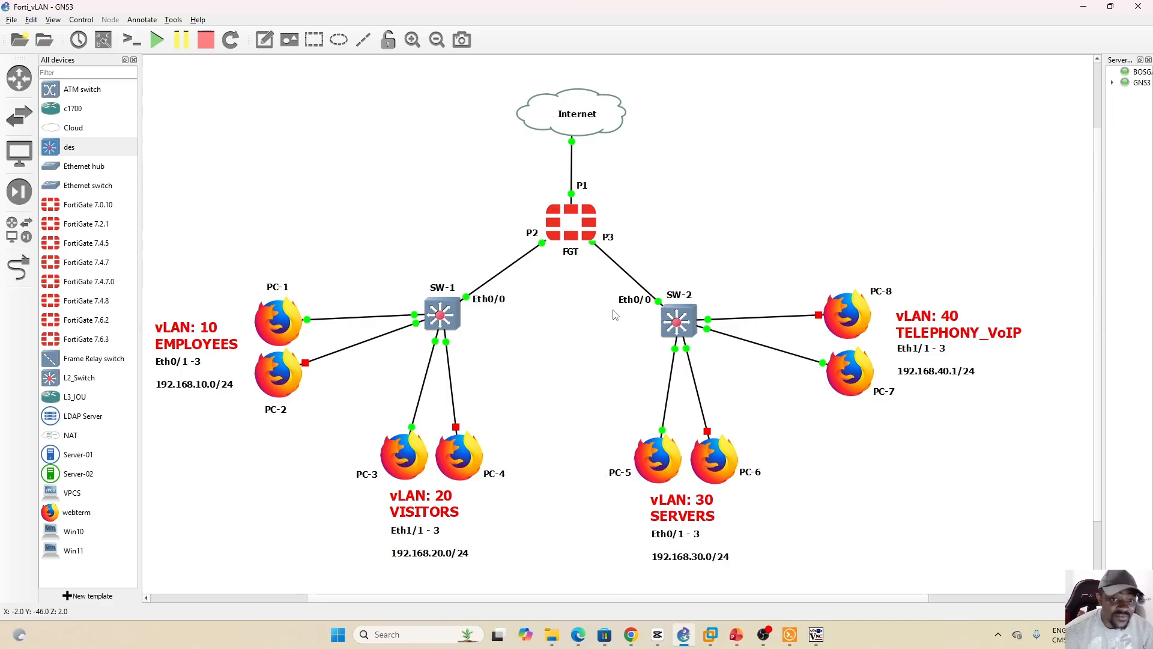
Review the FortiGate firewall policy list, switch to PowerPoint and show slide 175, Activities on vLAN.
left_click(744, 639)
left_click(743, 638)
left_click(742, 638)
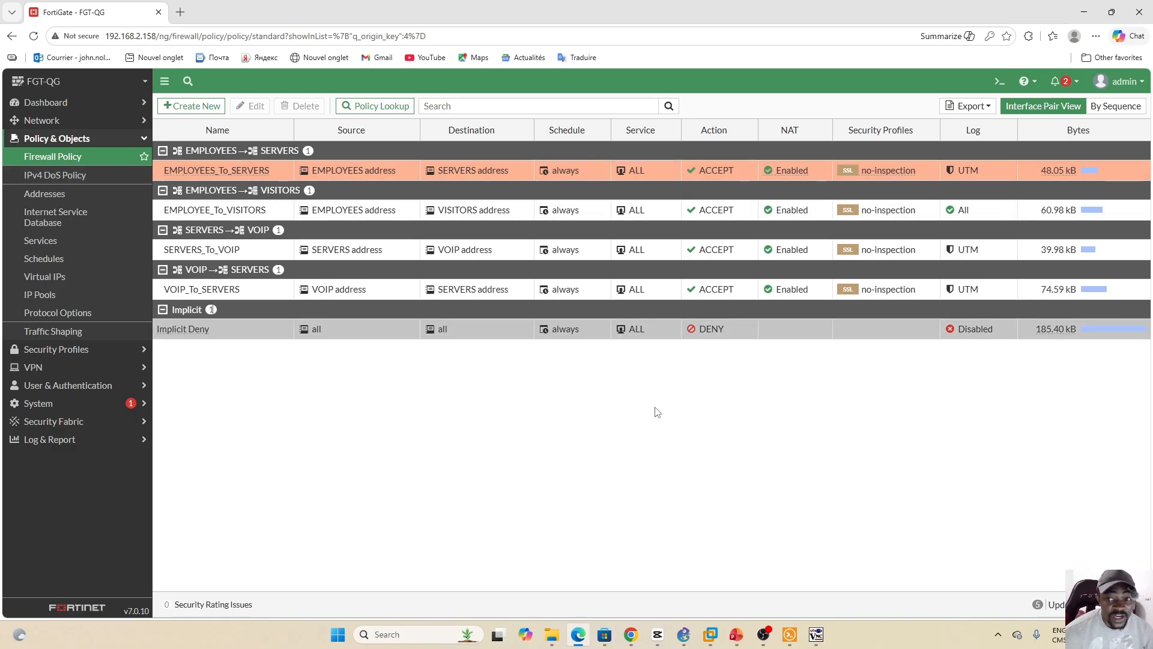
left_click(736, 634)
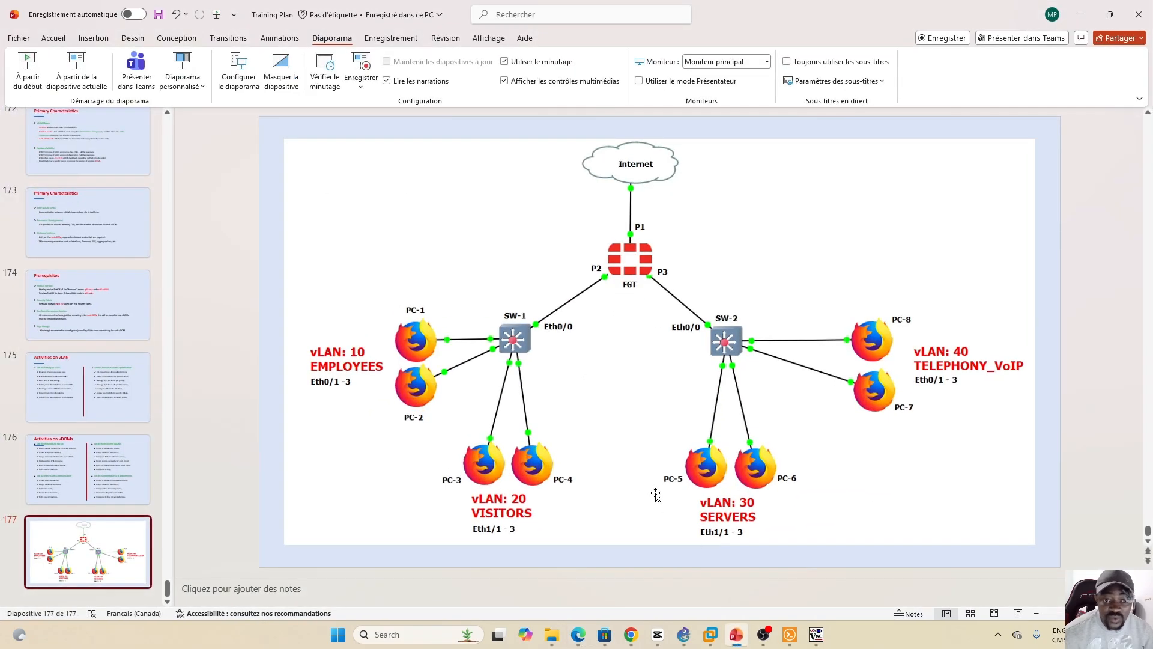
left_click(89, 394)
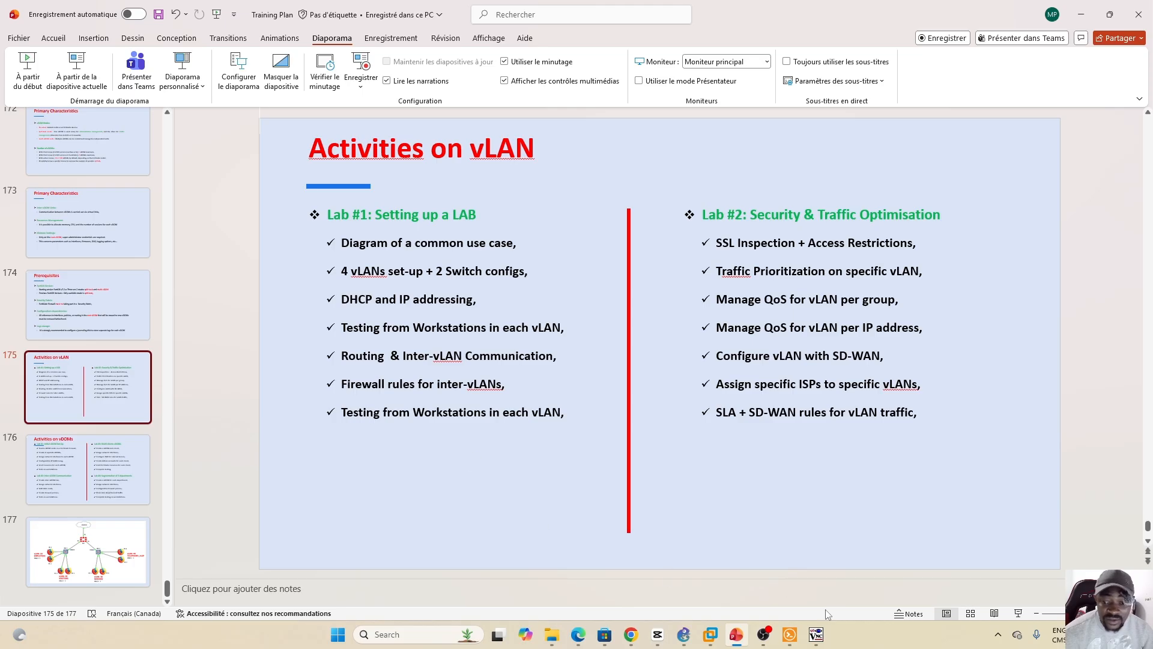
Bring up the PC-1 viewer and check the terminal running the ping to 192.168.30.100.
mouse_move(816, 634)
left_click(790, 566)
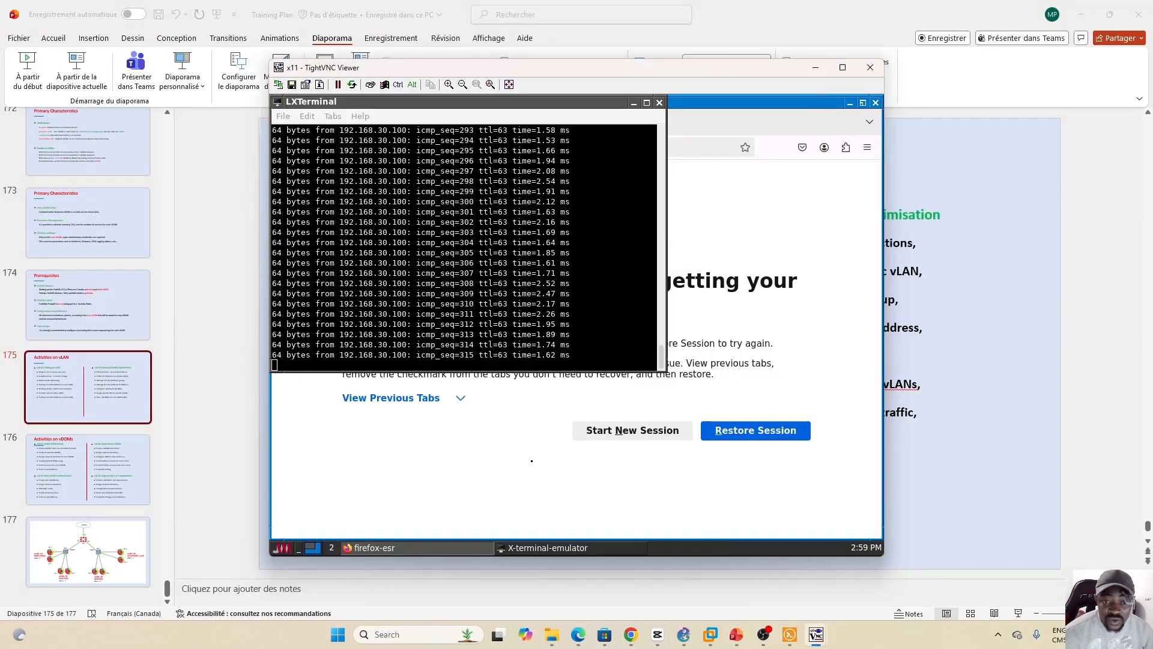
left_click(425, 440)
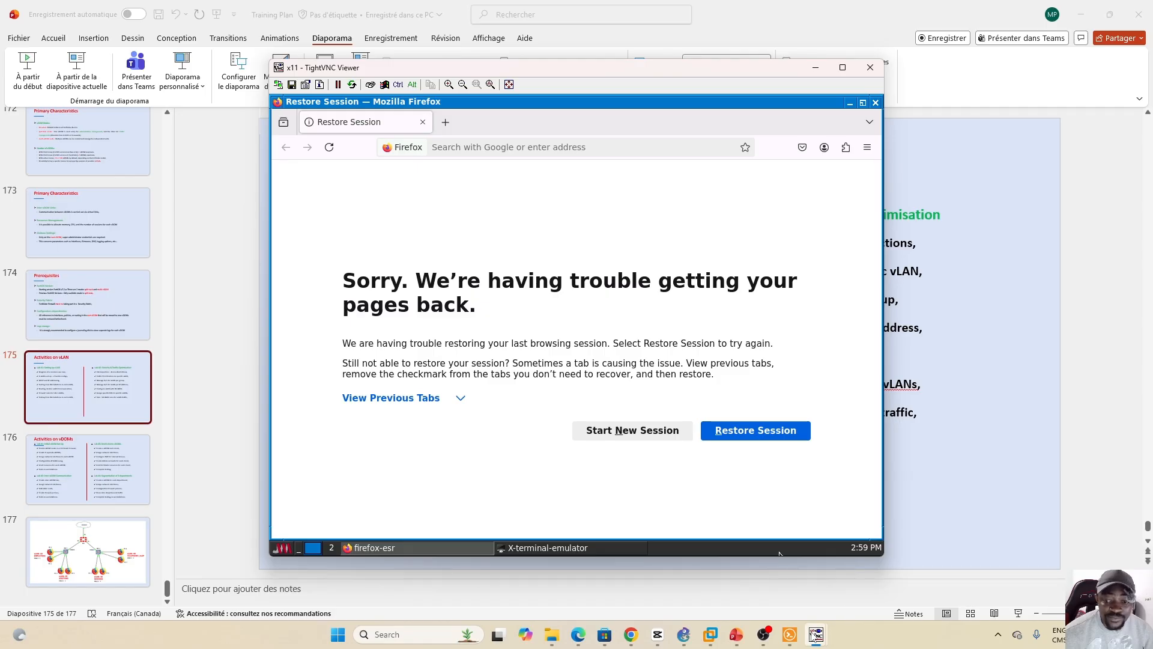
left_click(554, 548)
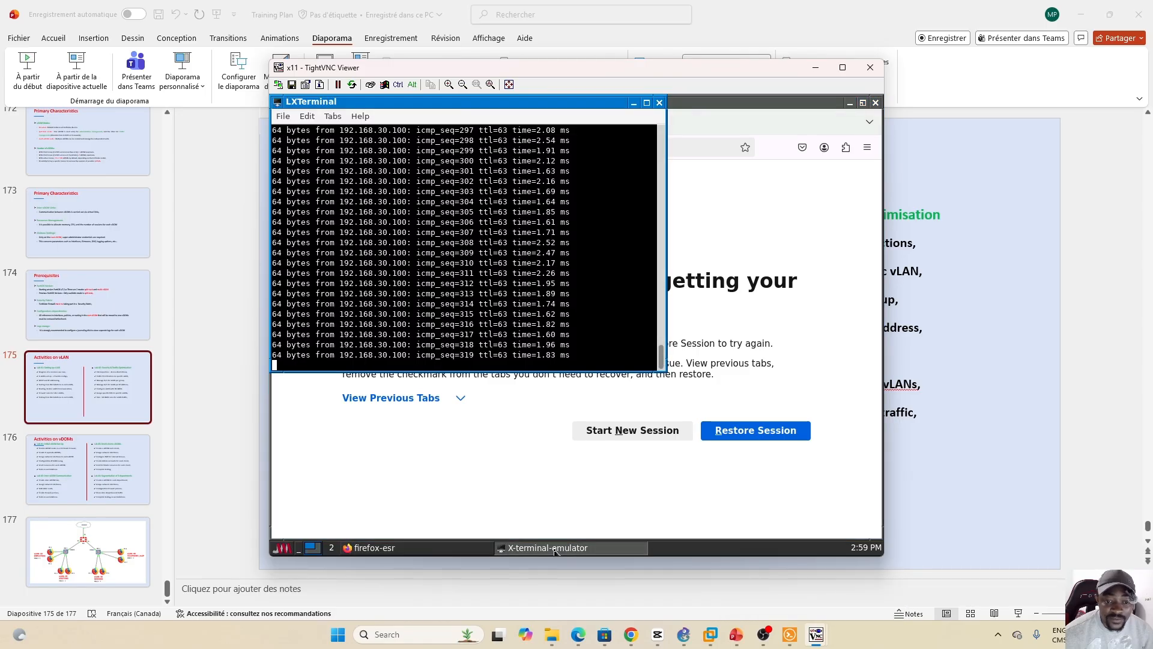
Start a new Firefox session on PC-1 and test internet access by opening reddit and Wikipedia in separate tabs.
left_click(388, 456)
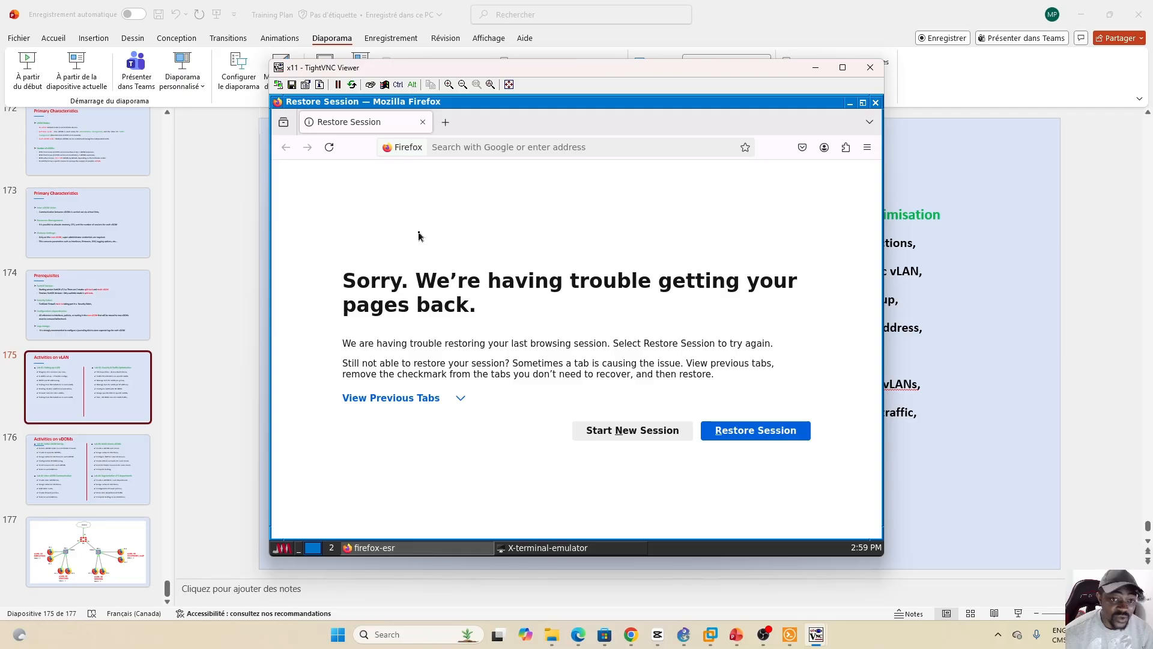
left_click(628, 430)
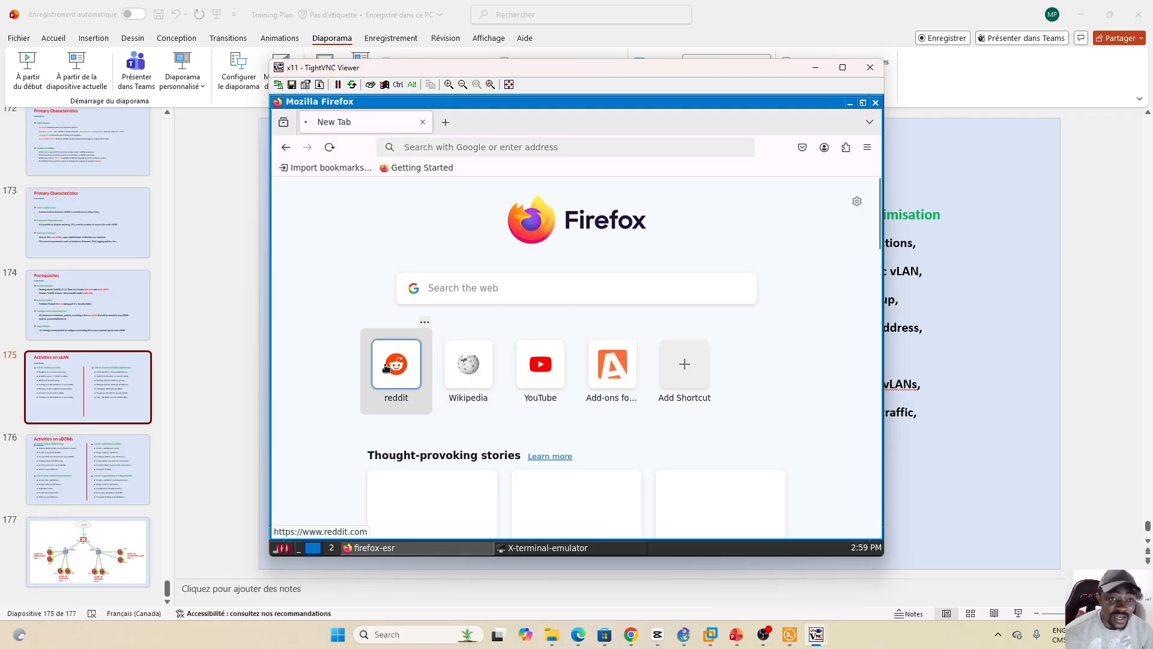
left_click(445, 122)
left_click(468, 363)
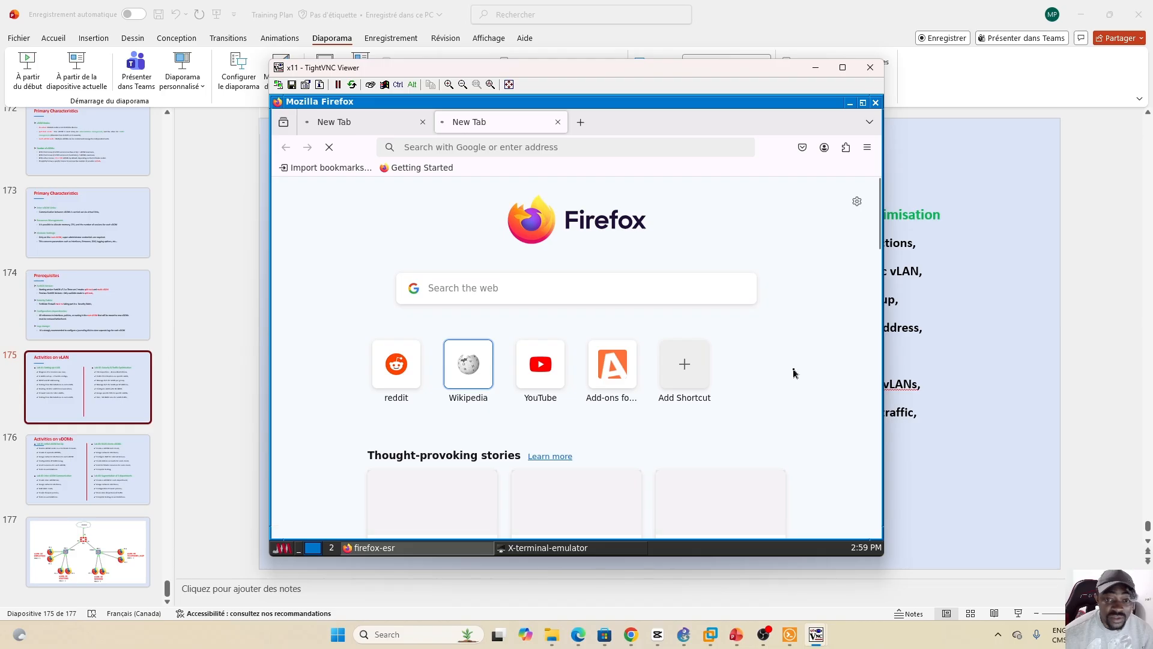
Switch to the FortiGate web interface and create a default static route for 0.0.0.0/0.0.0.0 through the WAN (port1) interface.
left_click(684, 636)
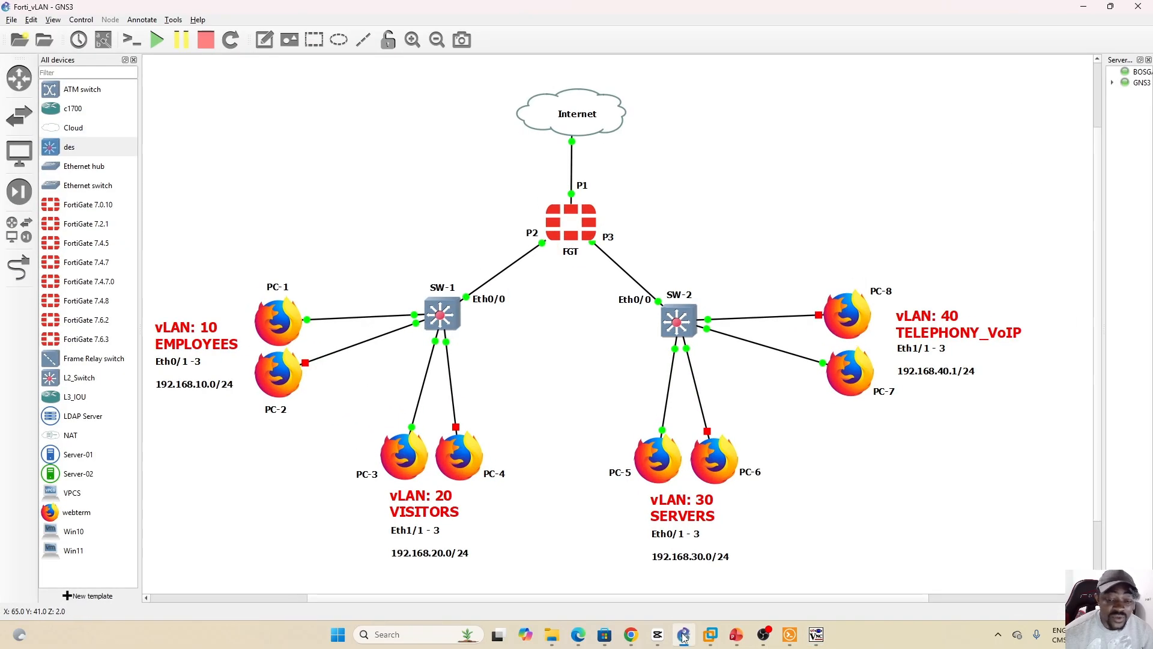
left_click(684, 636)
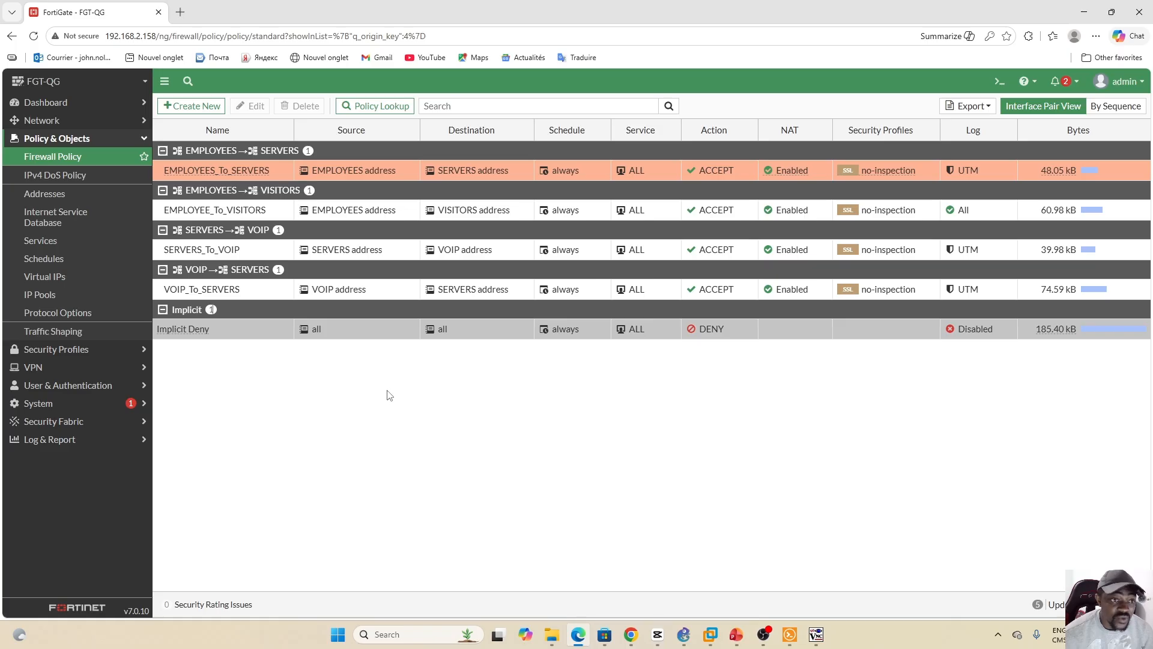
left_click(142, 125)
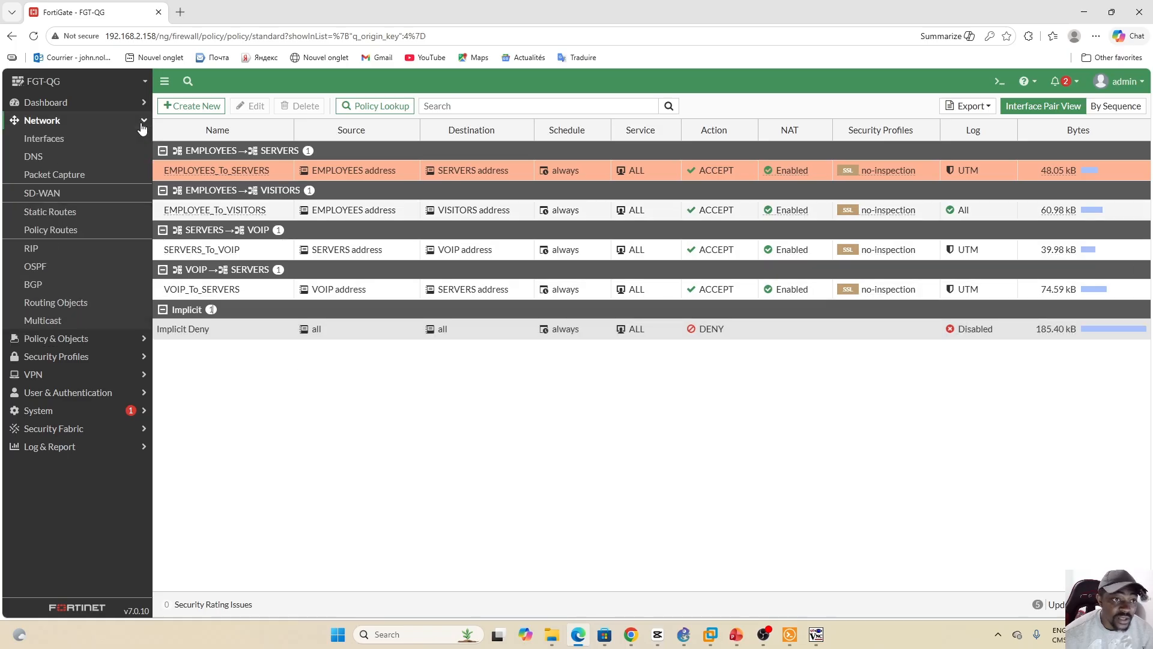
left_click(58, 217)
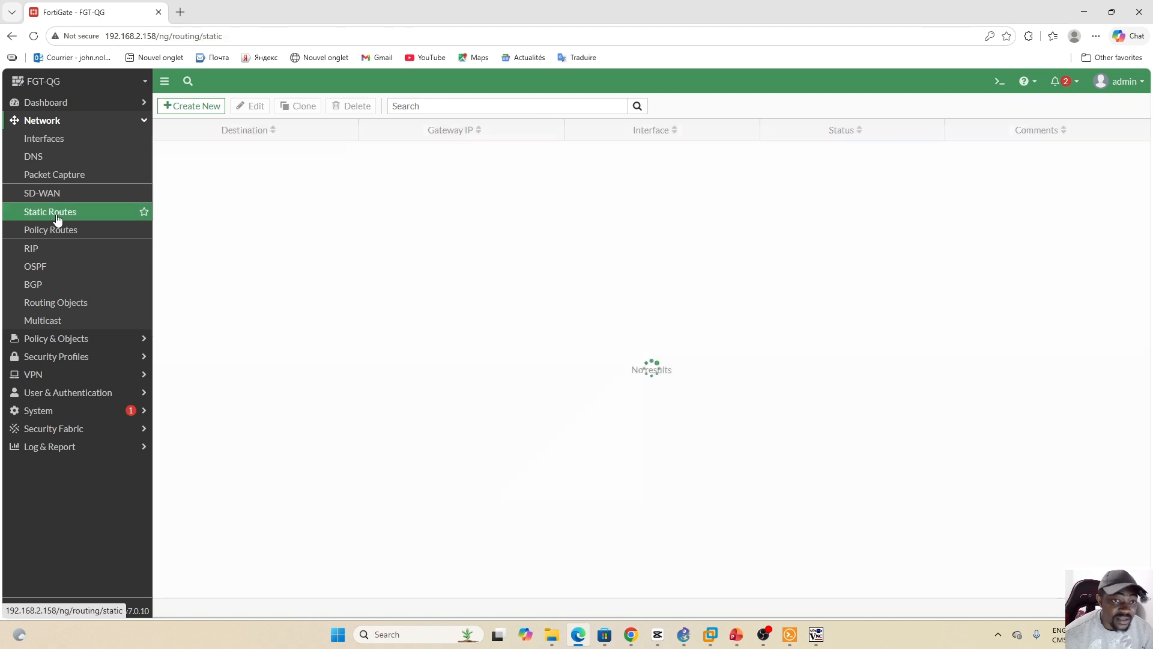
left_click(201, 110)
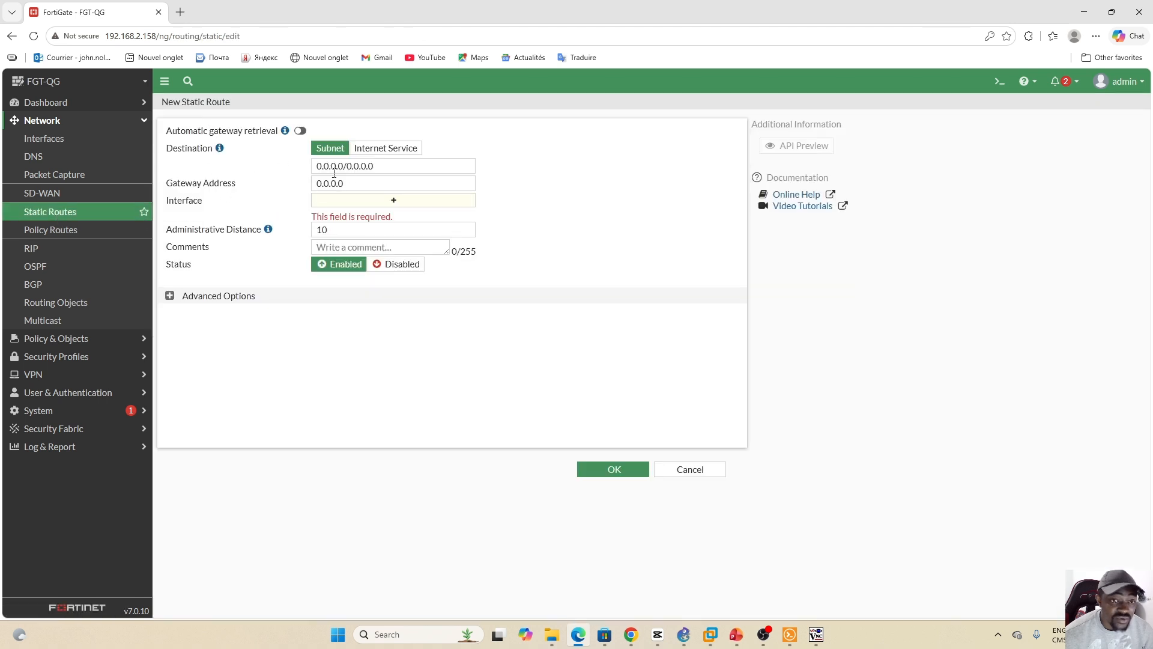
left_click(399, 202)
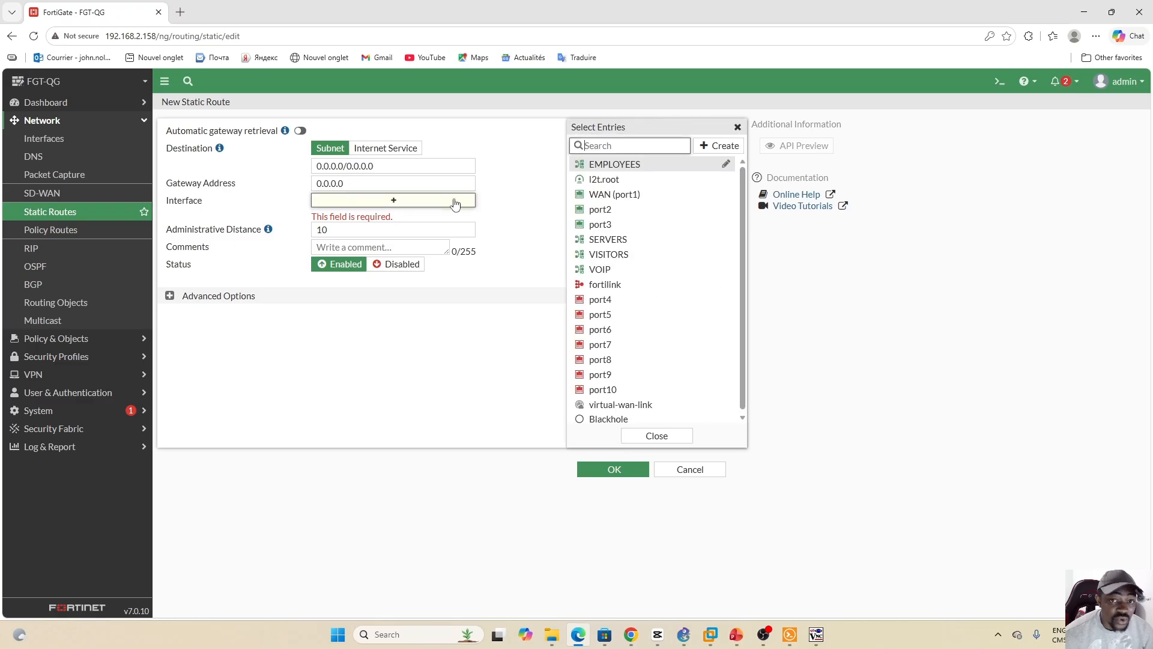
left_click(651, 195)
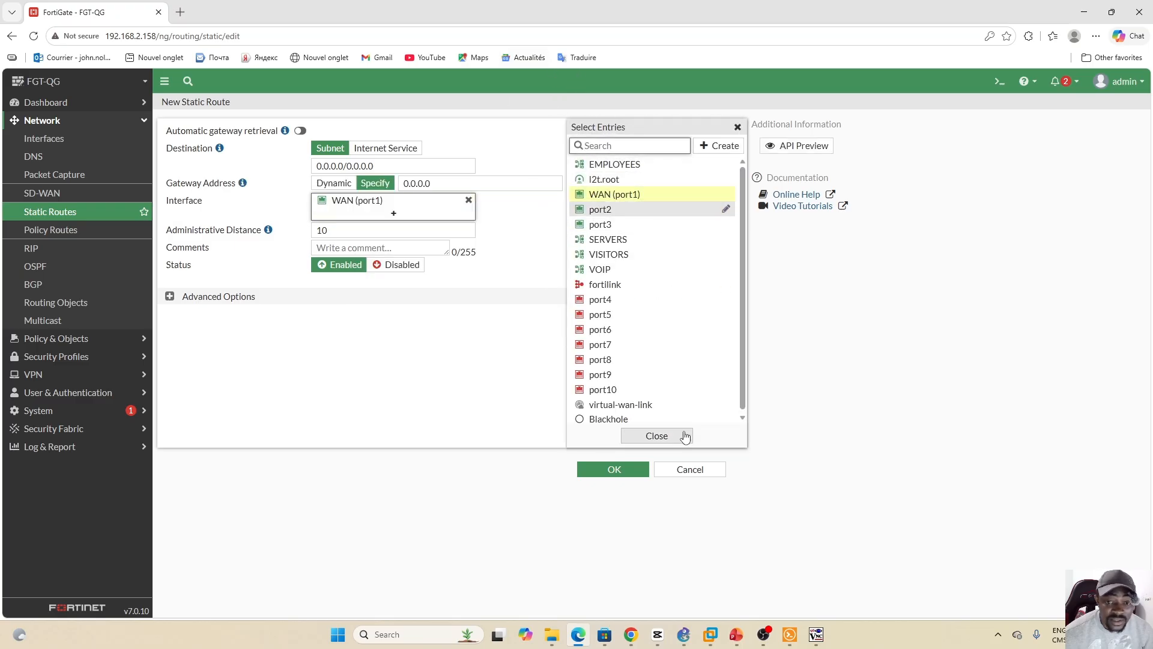
left_click(656, 435)
left_click(613, 469)
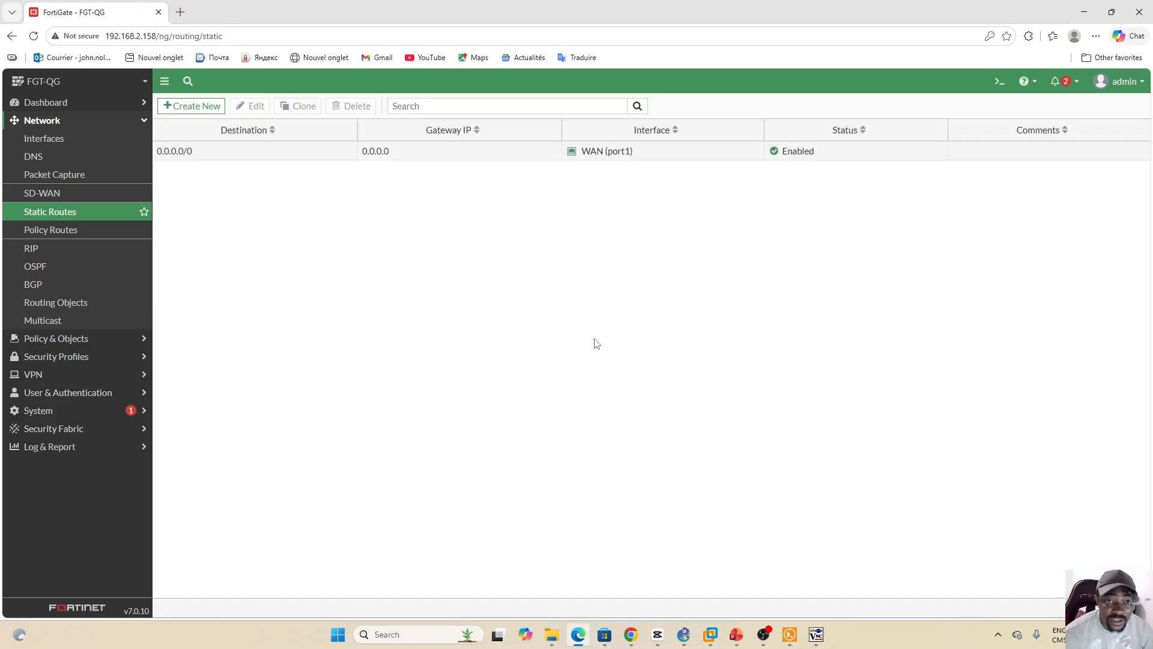
Return to the FortiGate firewall policy list and review the existing policies.
left_click(143, 121)
left_click(114, 145)
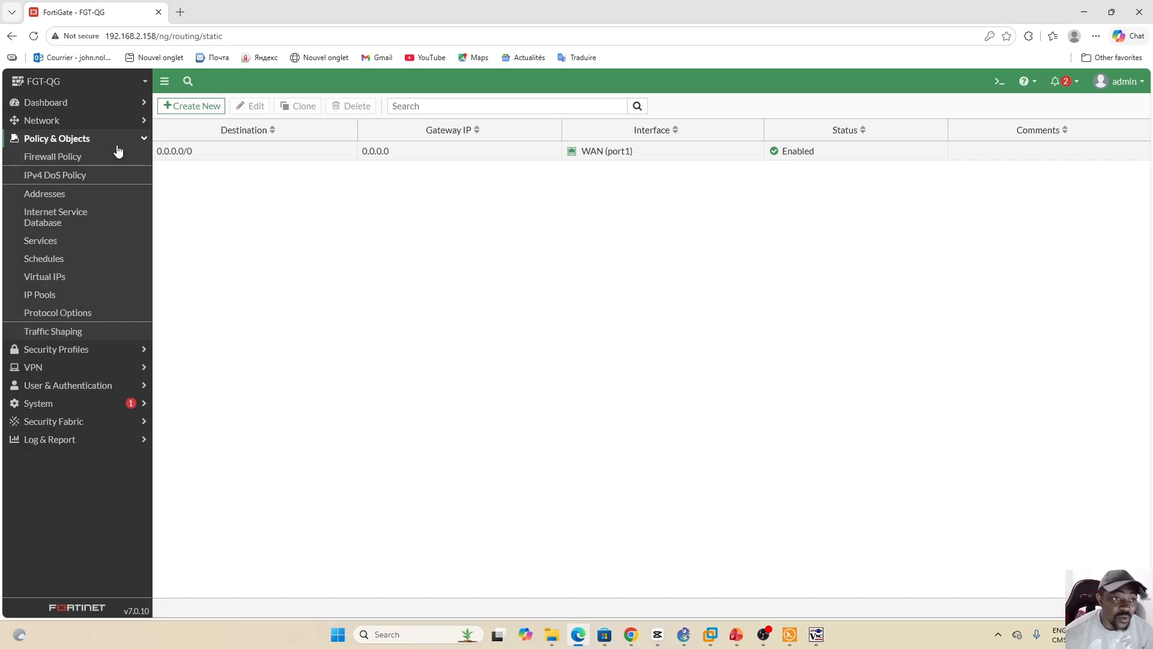
left_click(55, 161)
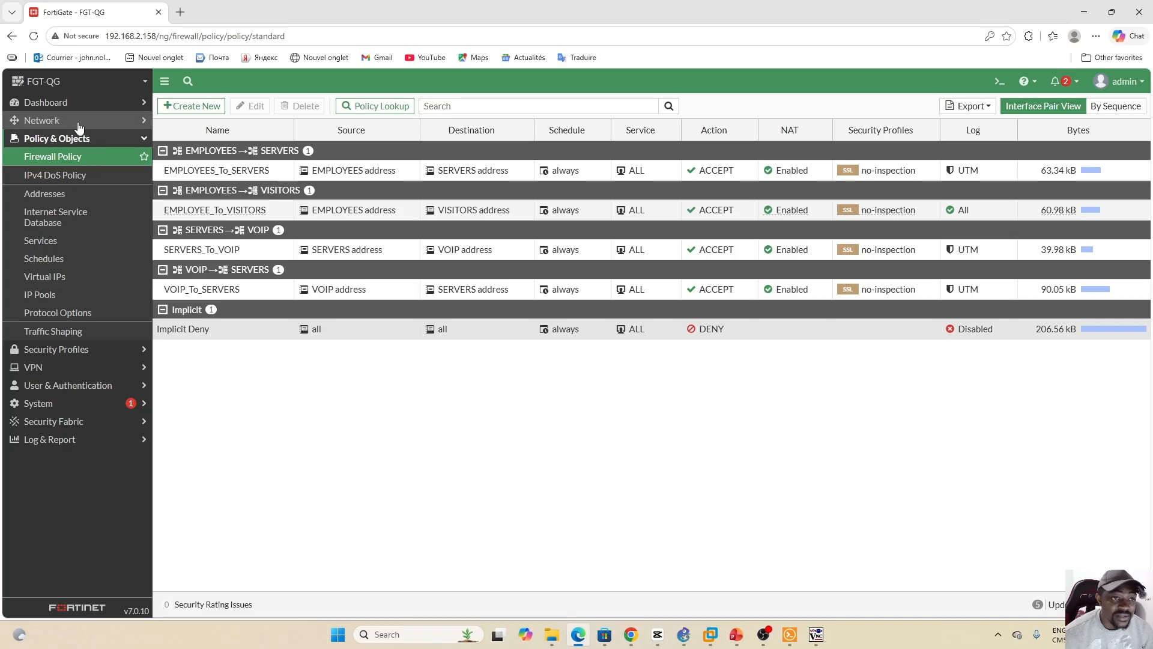
Retry internet access in PC-1's Firefox by reloading the Wikipedia page and going back to the reddit tab.
mouse_move(816, 632)
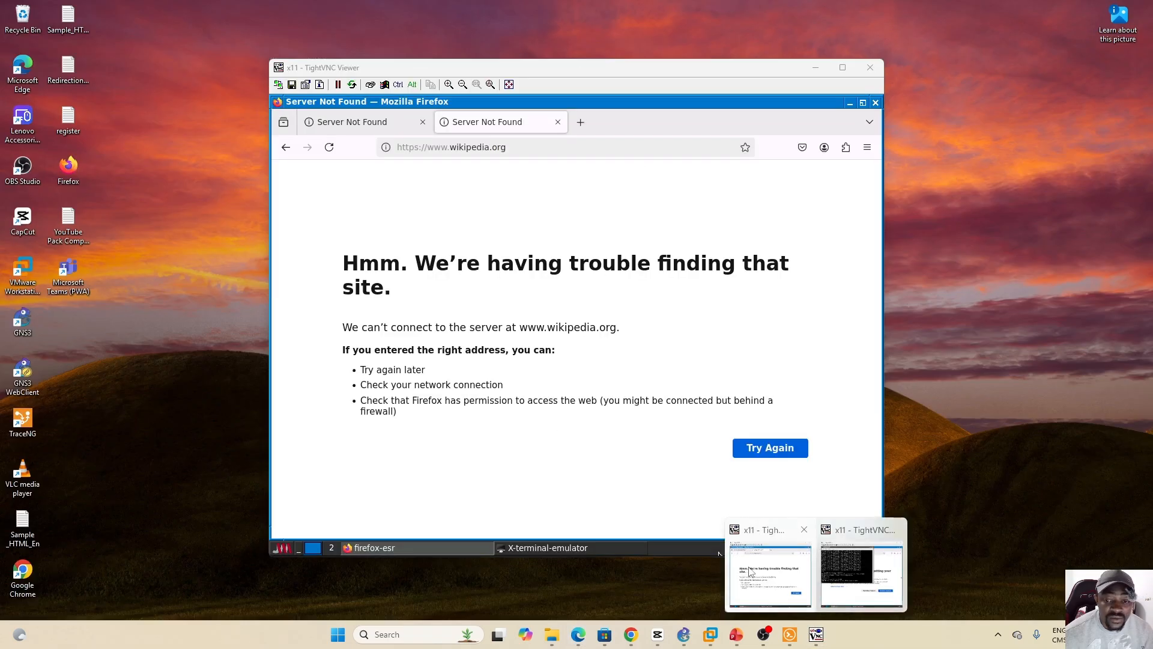
left_click(754, 570)
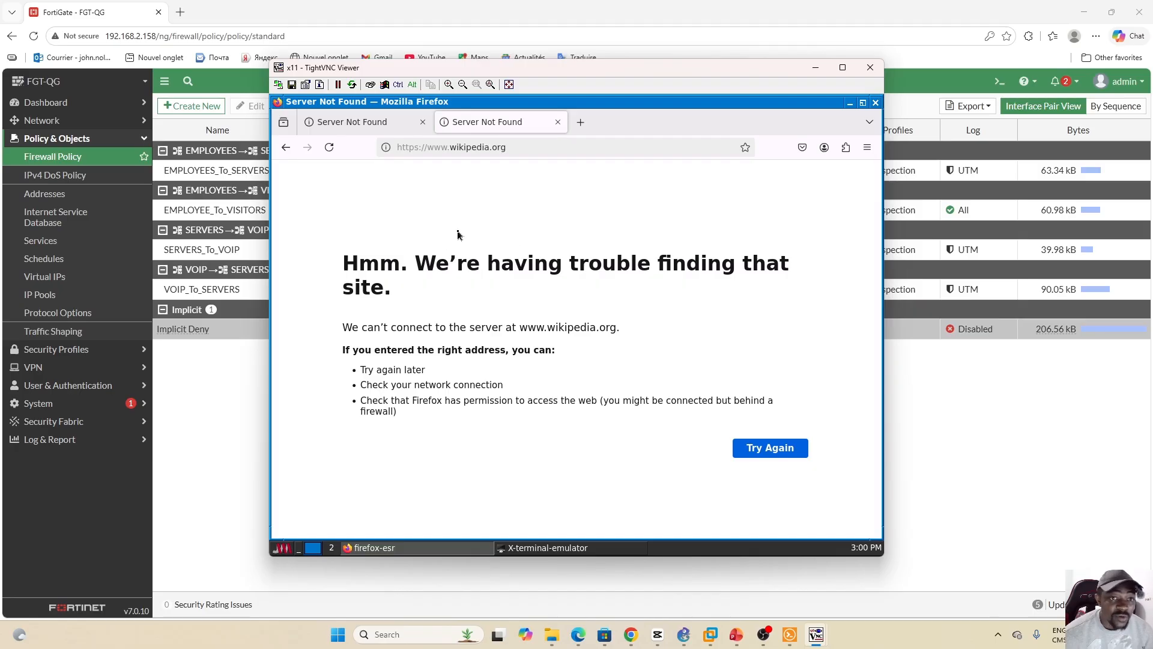
left_click(328, 147)
left_click(374, 127)
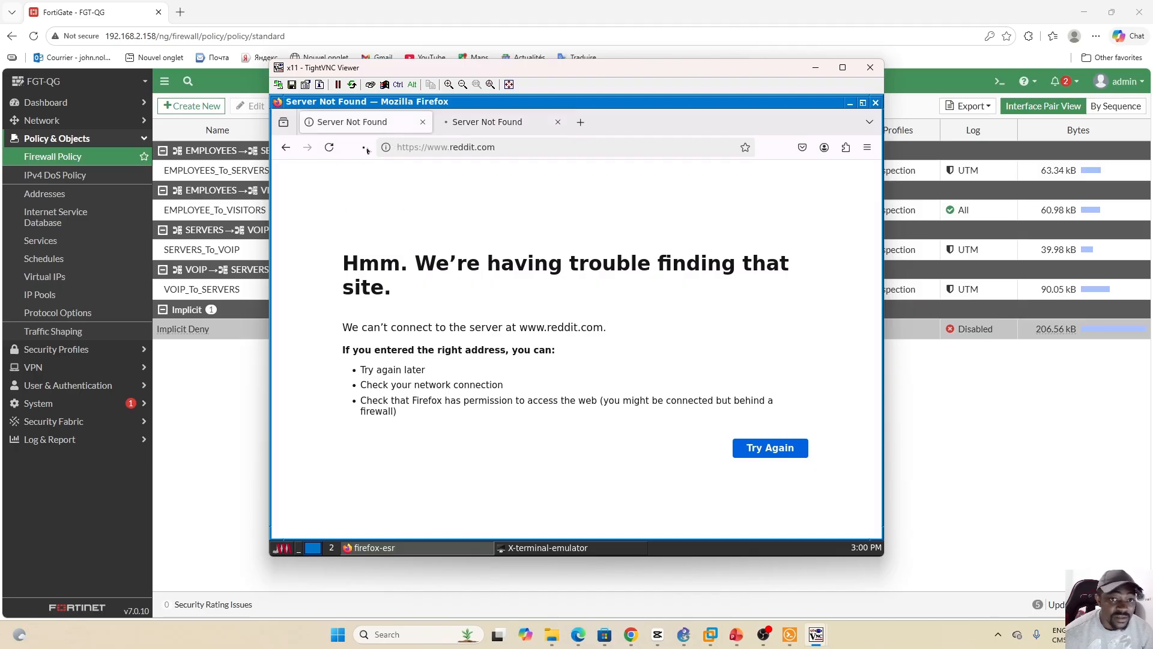
Search the web for "world cup 2026" in a new Firefox tab on PC-1.
left_click(580, 122)
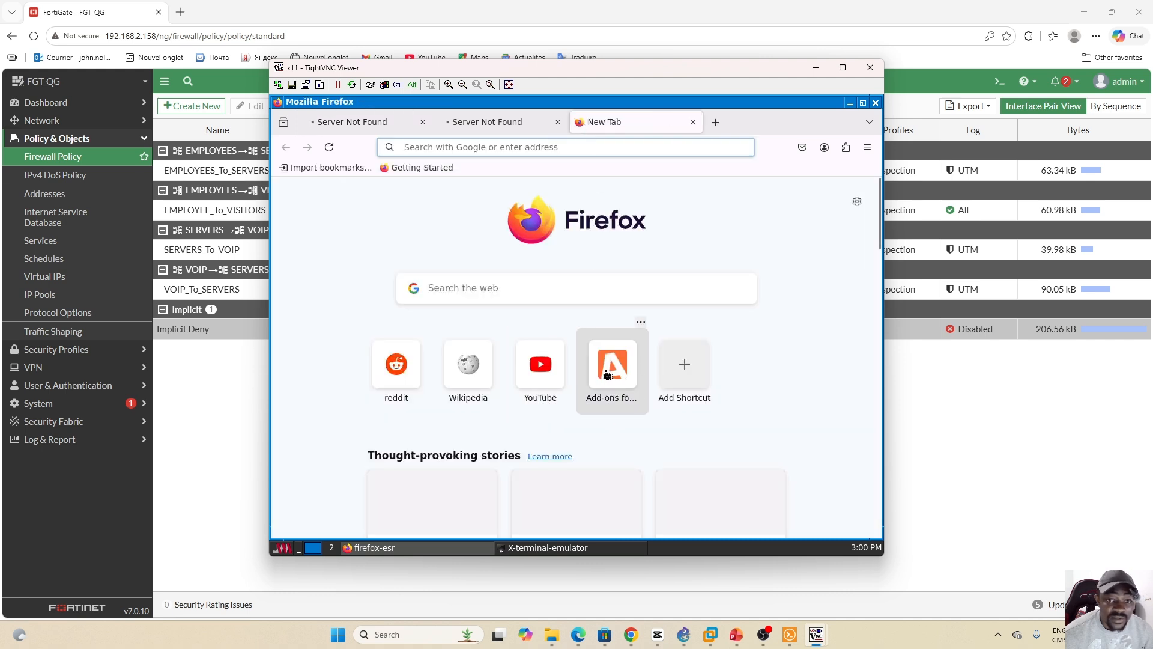
left_click(466, 290)
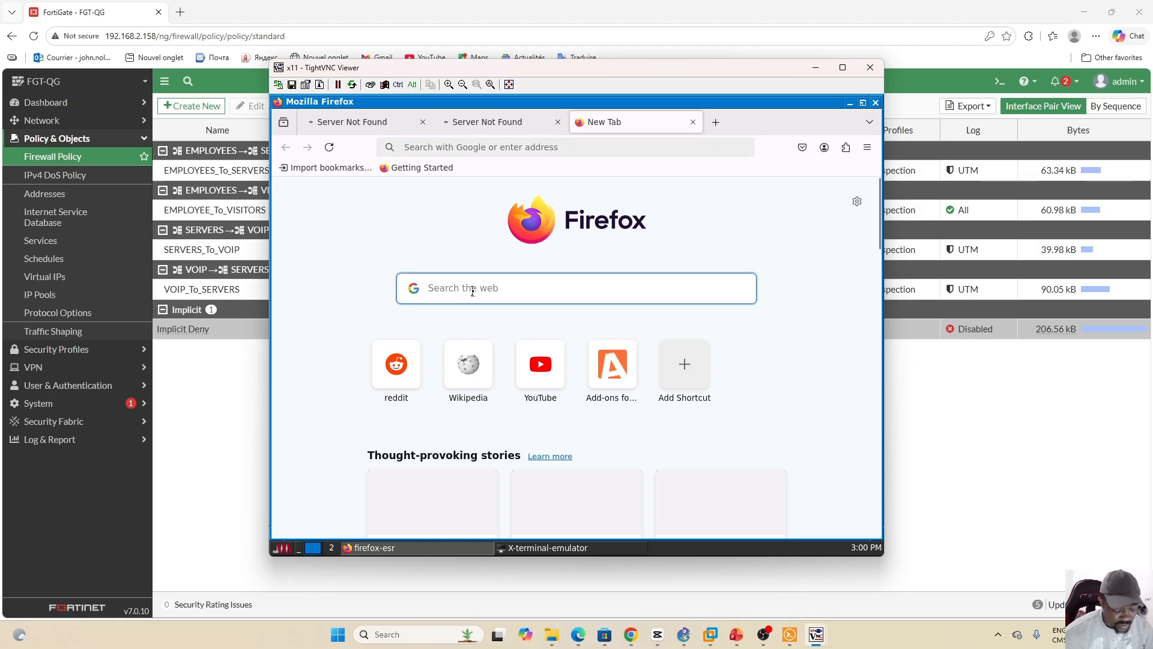
type("world cup 2026")
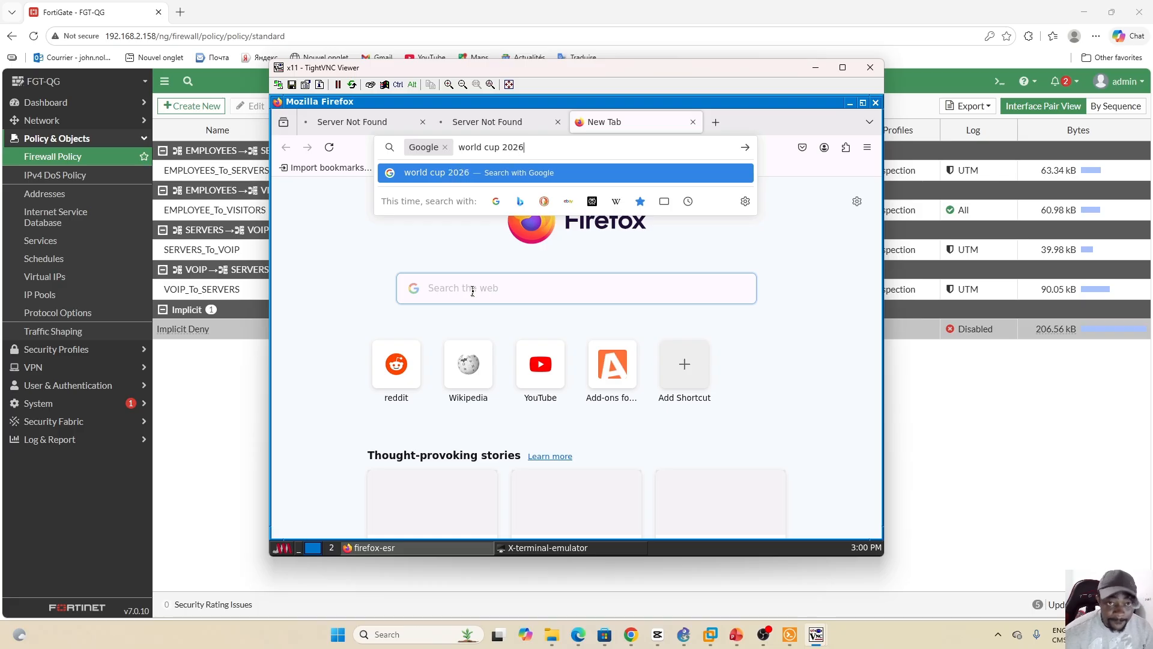
key("Return")
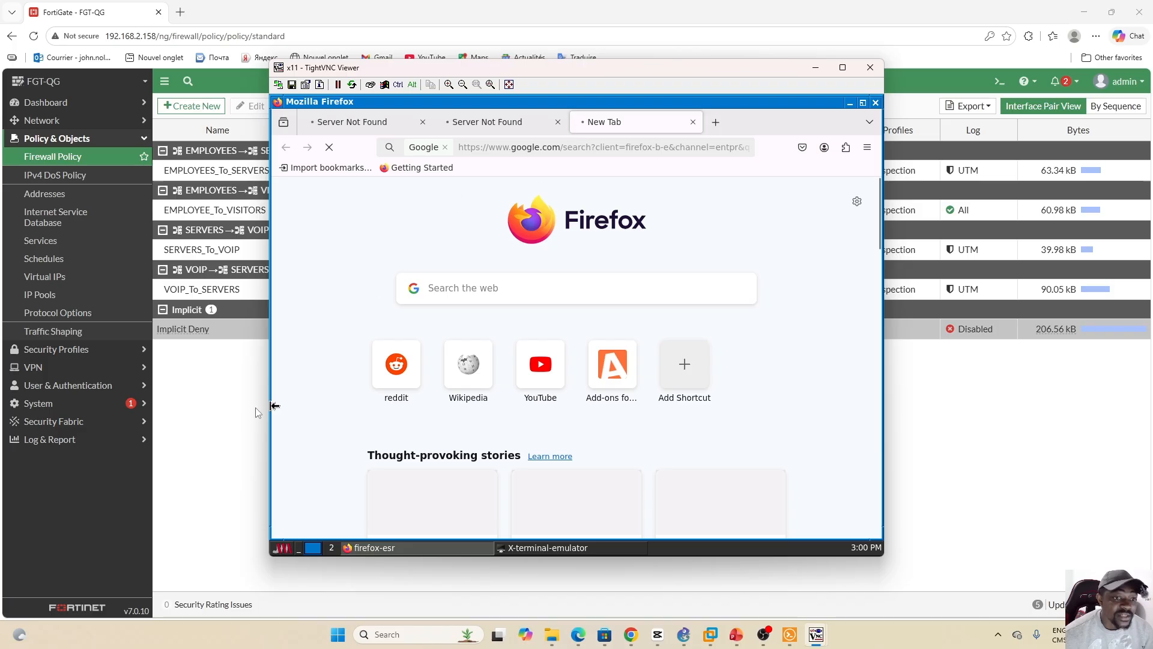
Return to the FortiGate web interface and start a new firewall policy named EMPLOYEES_To_INTERNET.
left_click(219, 399)
left_click(195, 106)
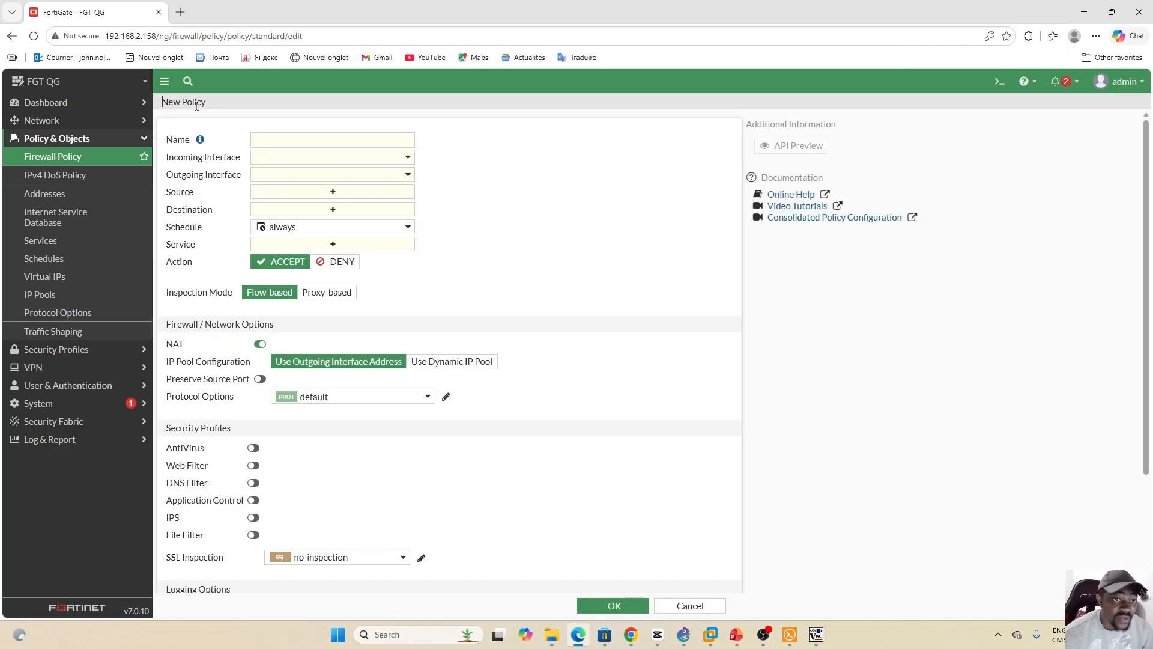
left_click(308, 138)
key("Caps_Lock")
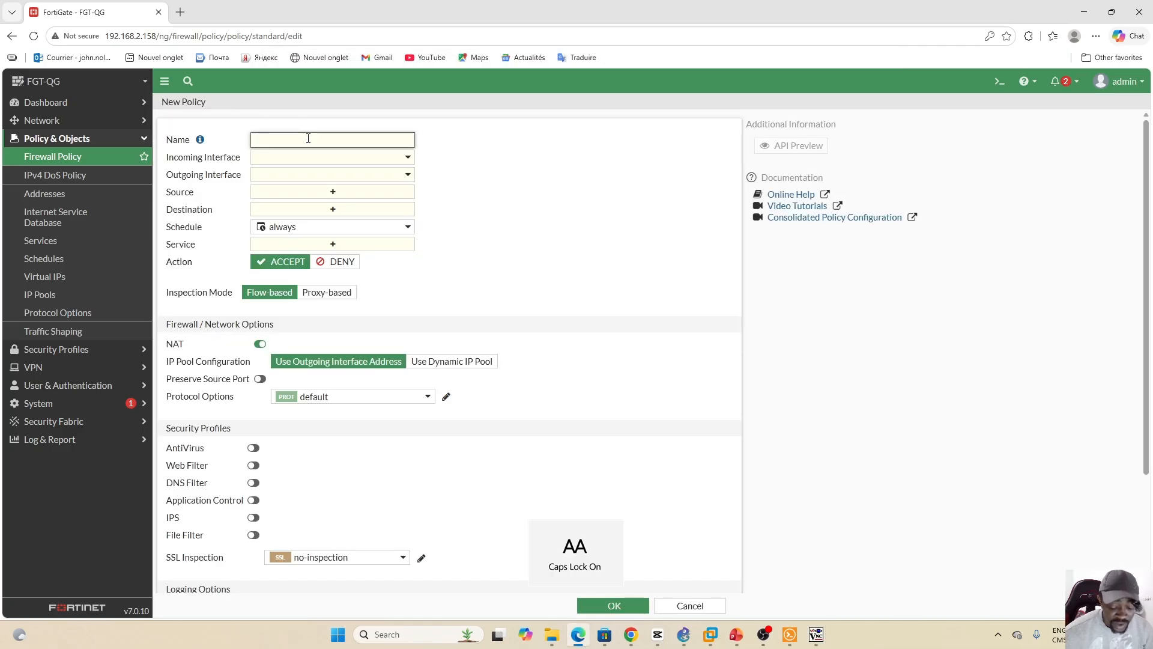
type("EMPLOY")
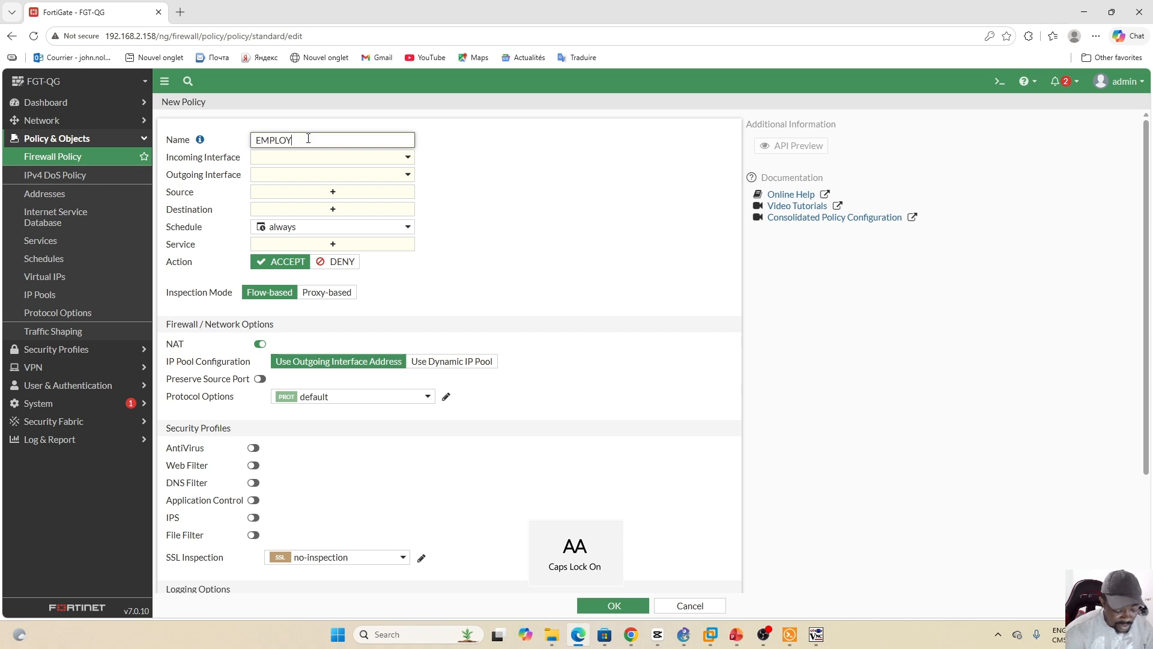
type("EES T")
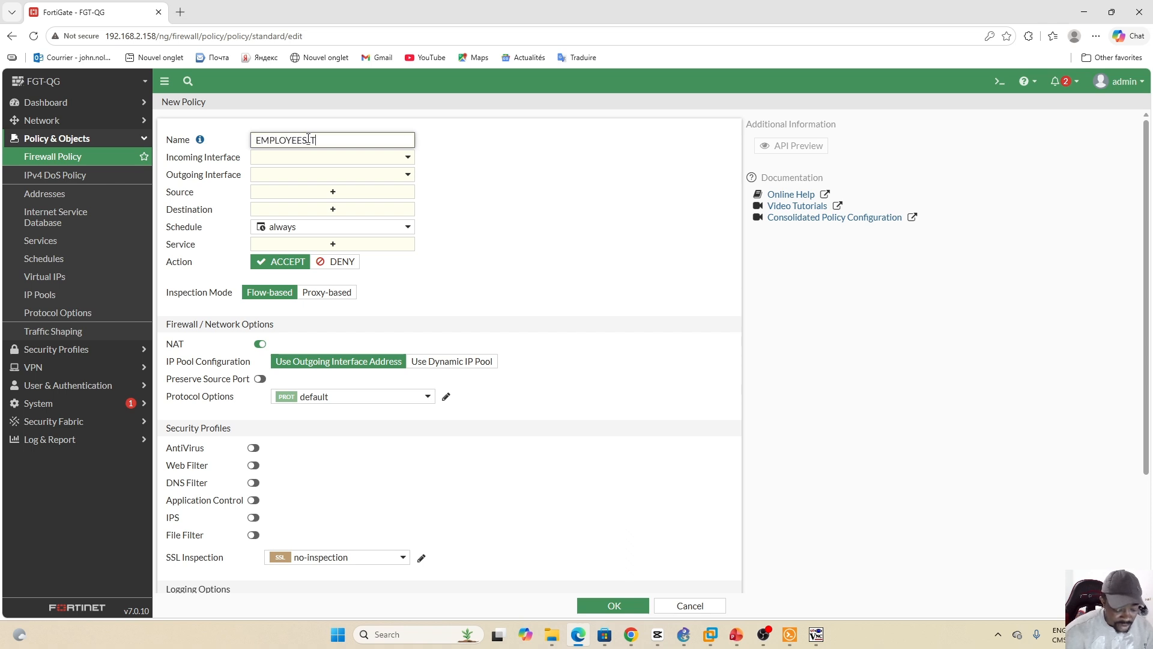
type("o")
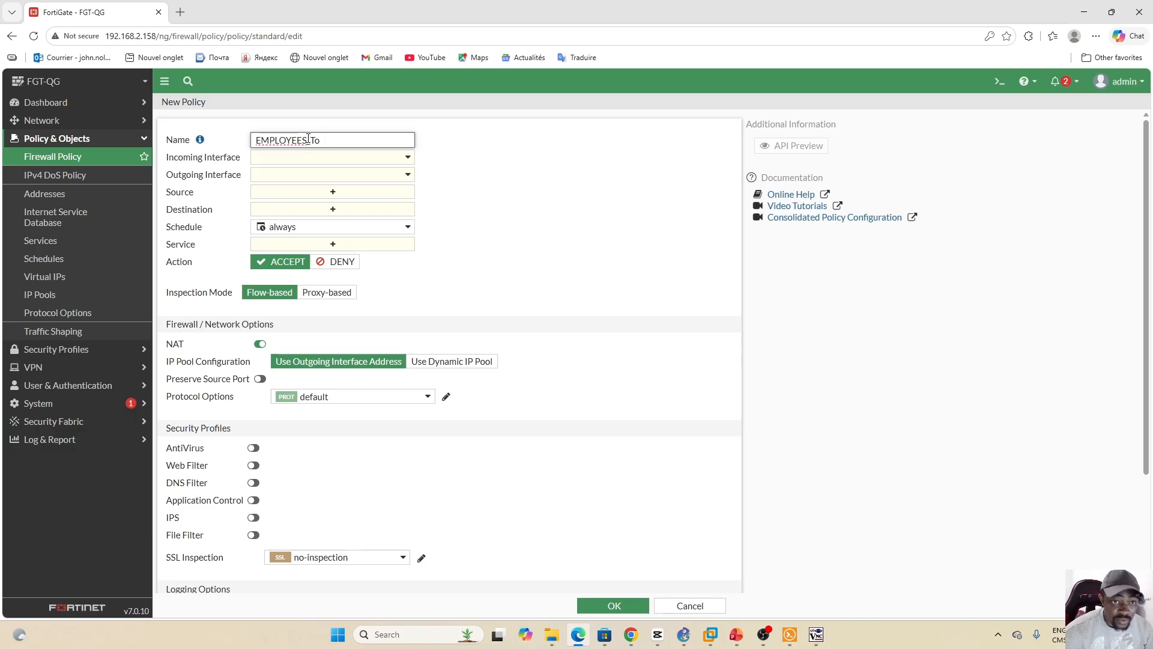
type("_IN")
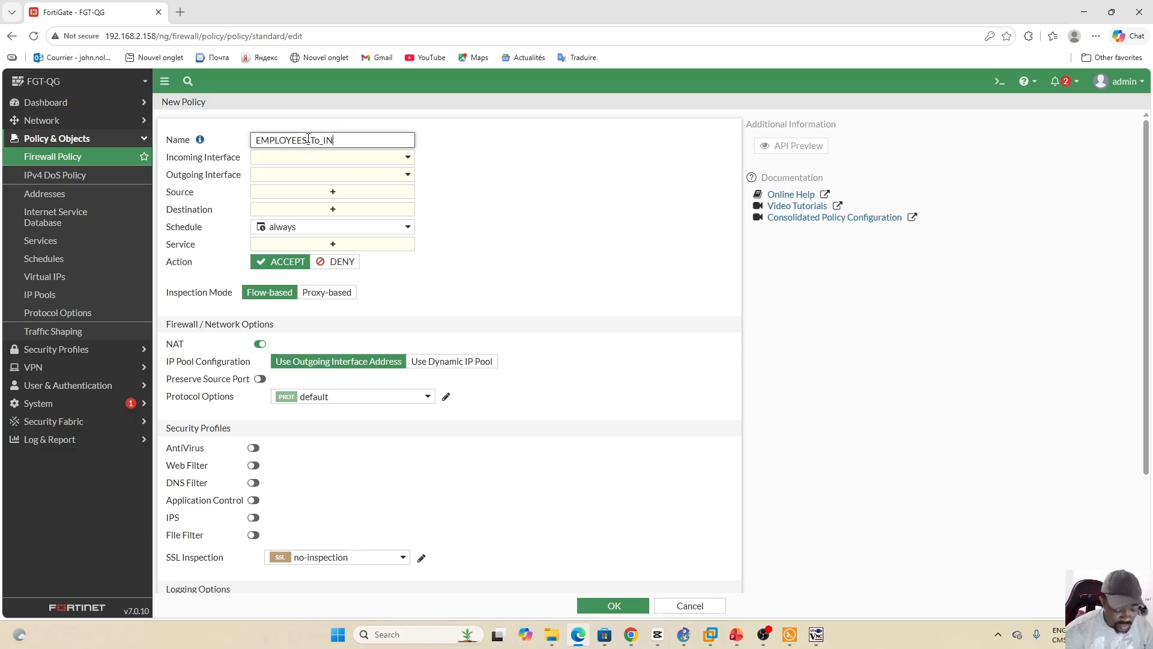
type("TERNET")
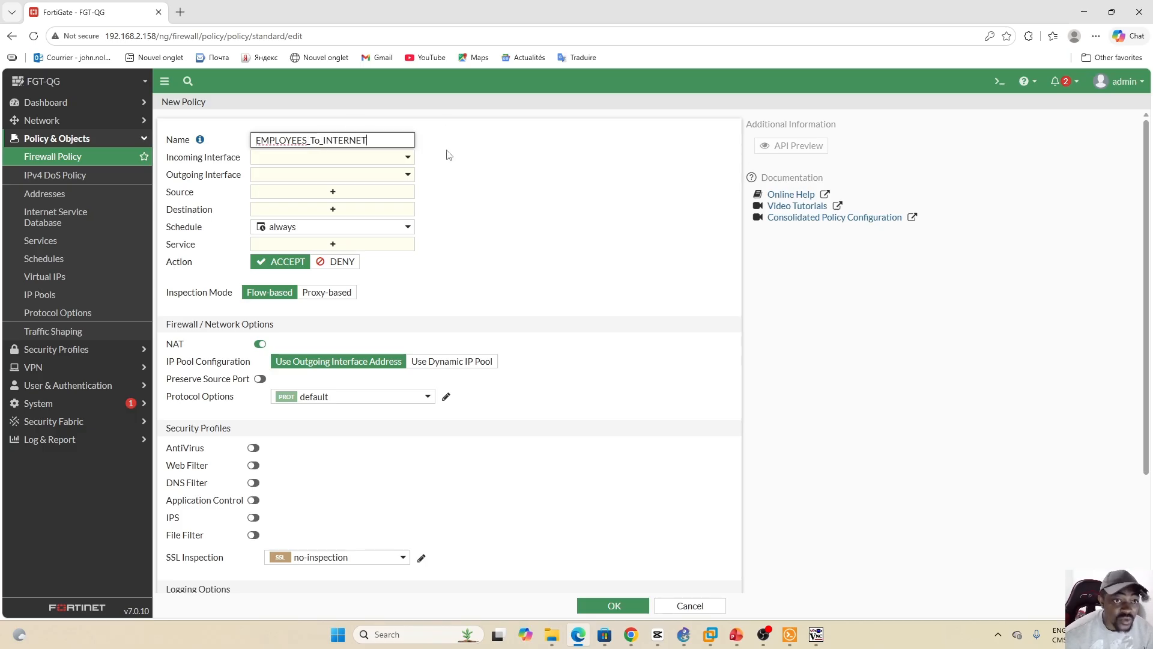
Set the new policy's incoming interface to EMPLOYEES and its outgoing interface to WAN (port1).
left_click(406, 158)
left_click(306, 192)
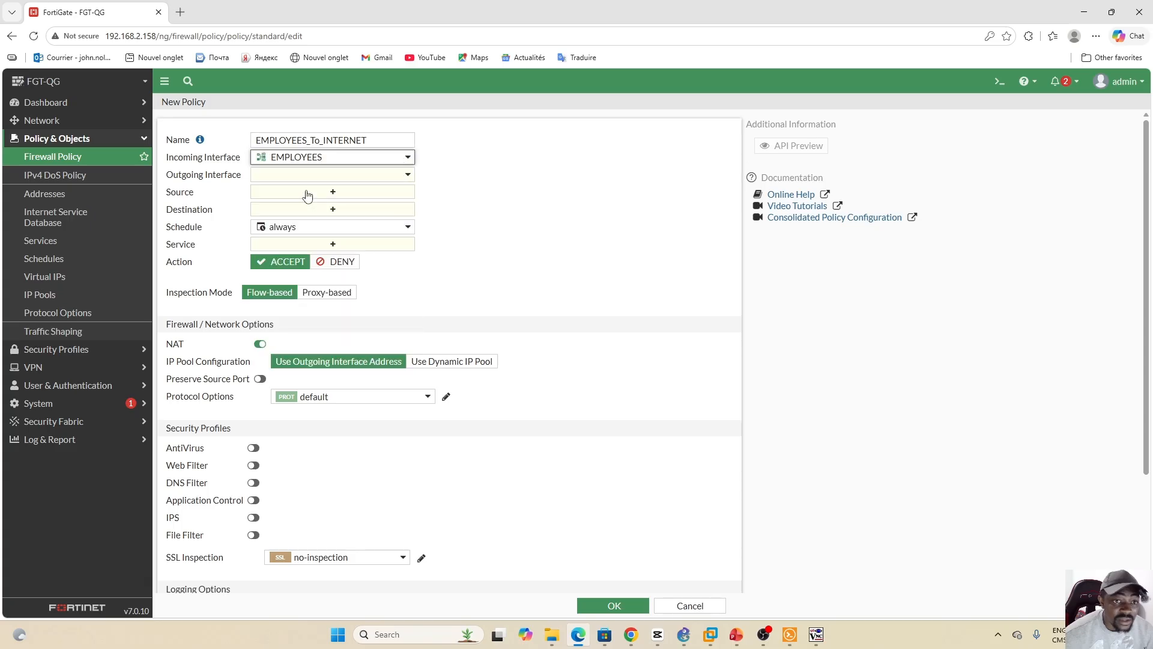
left_click(343, 176)
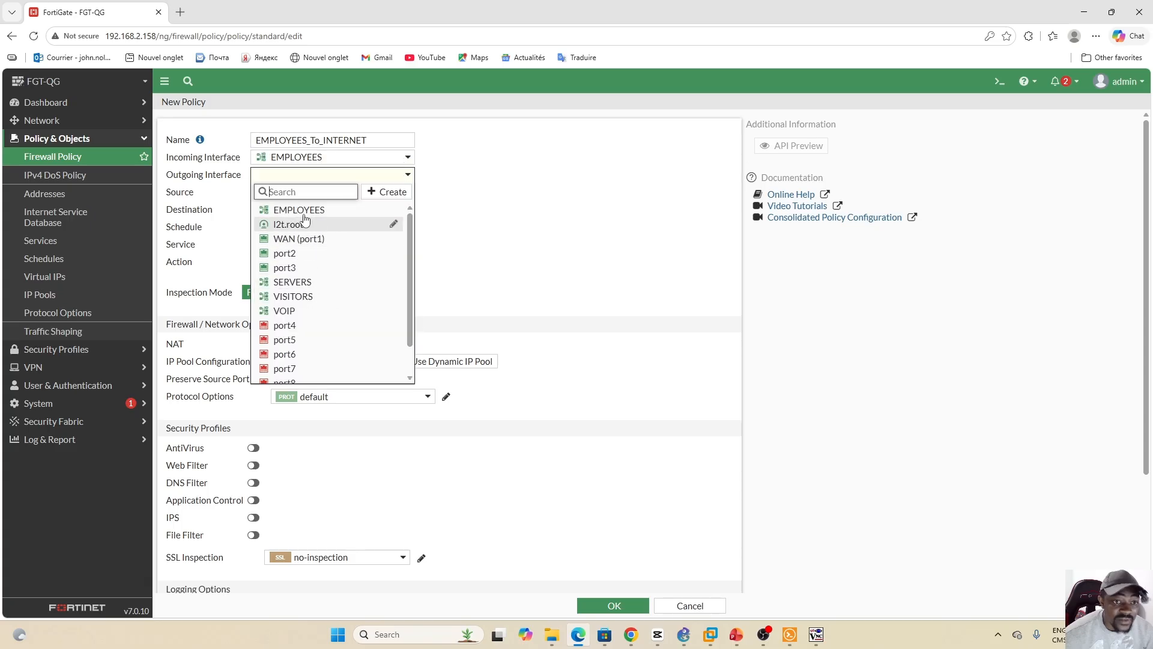
mouse_move(290, 240)
left_click(318, 239)
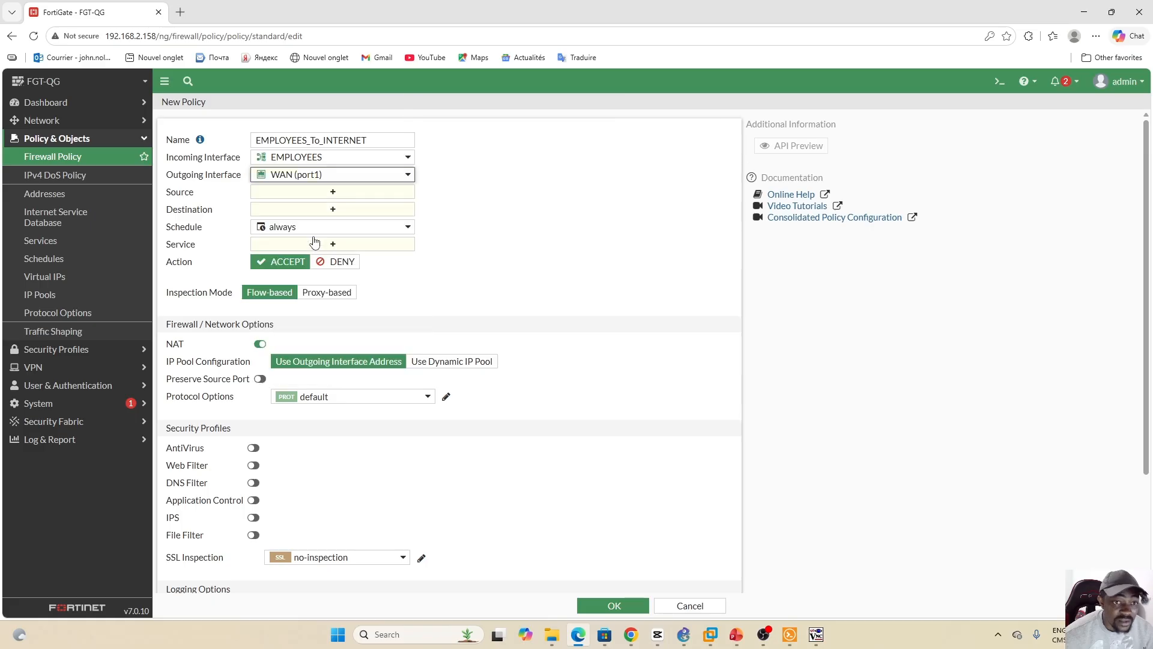
Set the policy's source to EMPLOYEES address, destination to all and service to ALL, and save it.
left_click(333, 193)
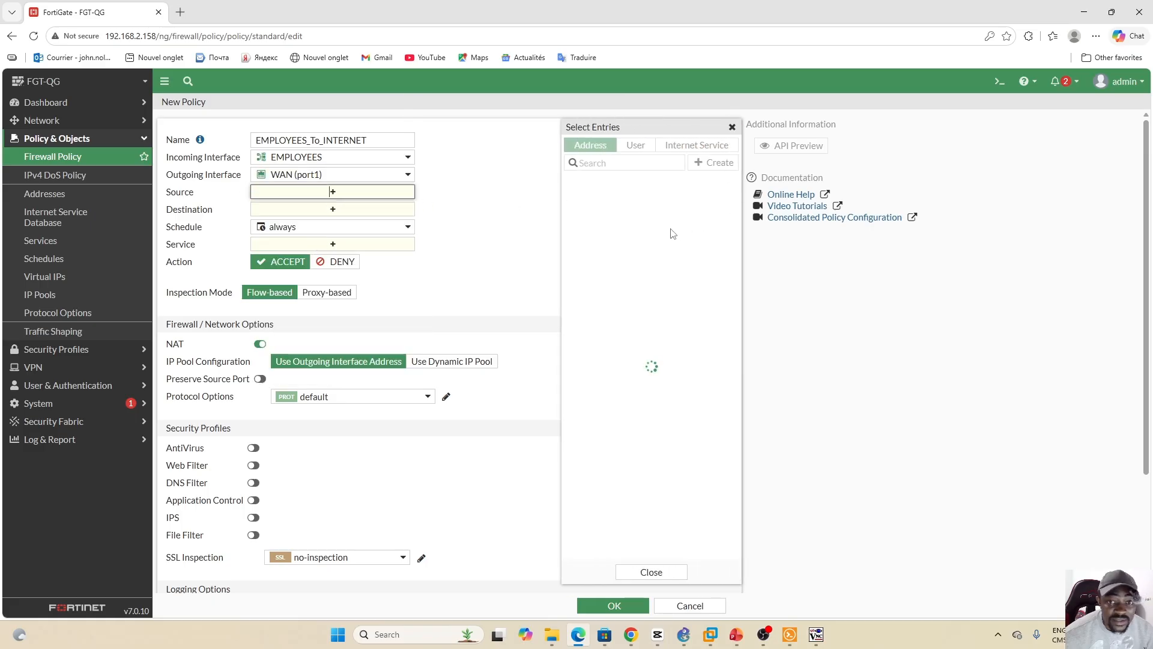
left_click(628, 213)
left_click(359, 222)
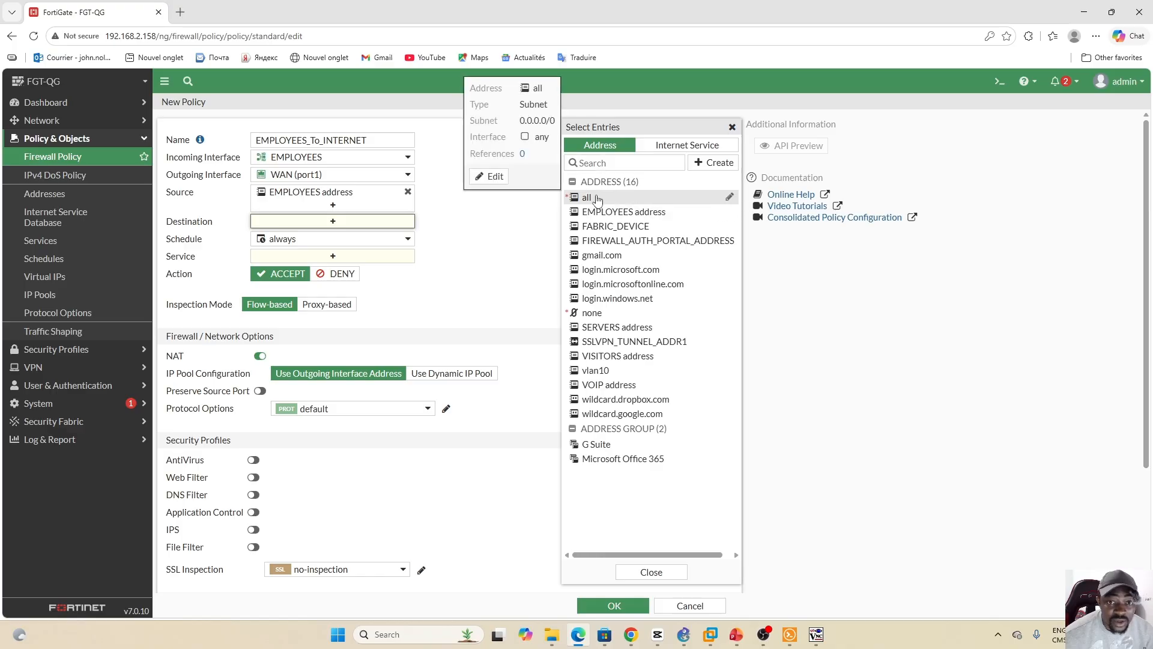
left_click(631, 199)
left_click(489, 214)
left_click(371, 271)
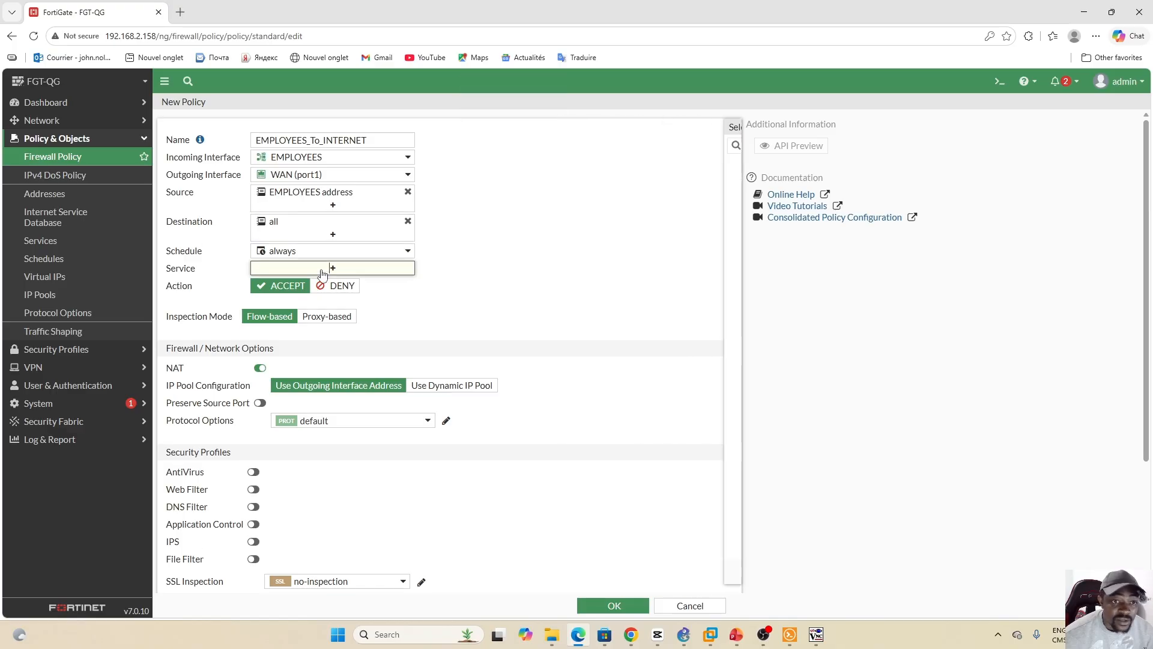
left_click(591, 194)
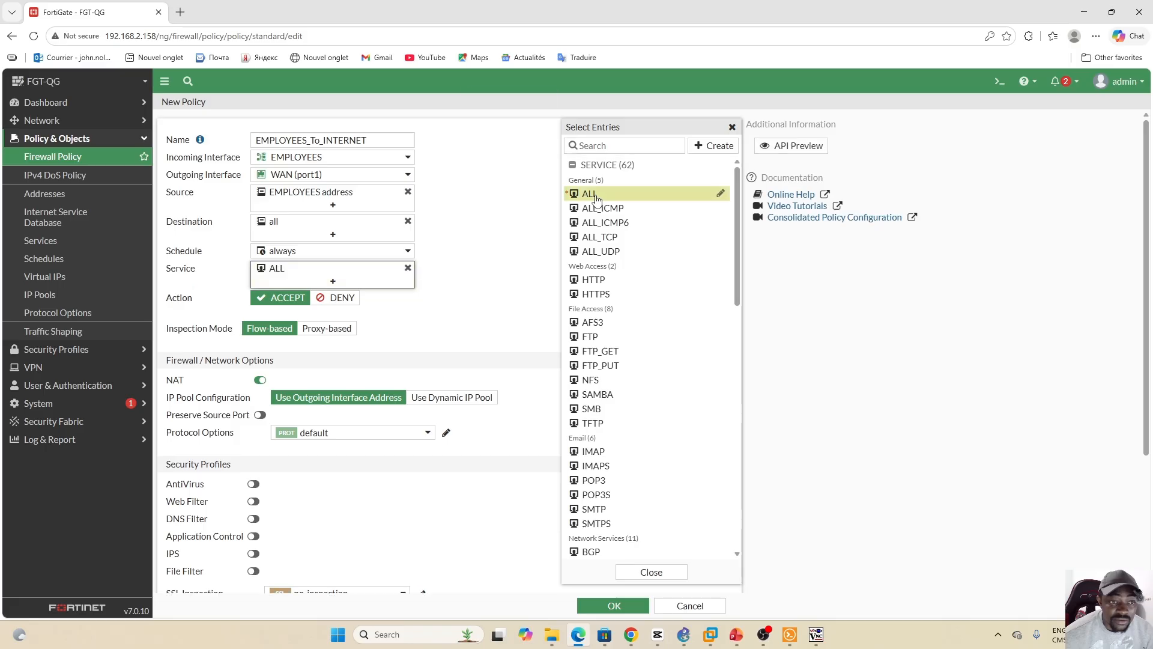
left_click(502, 266)
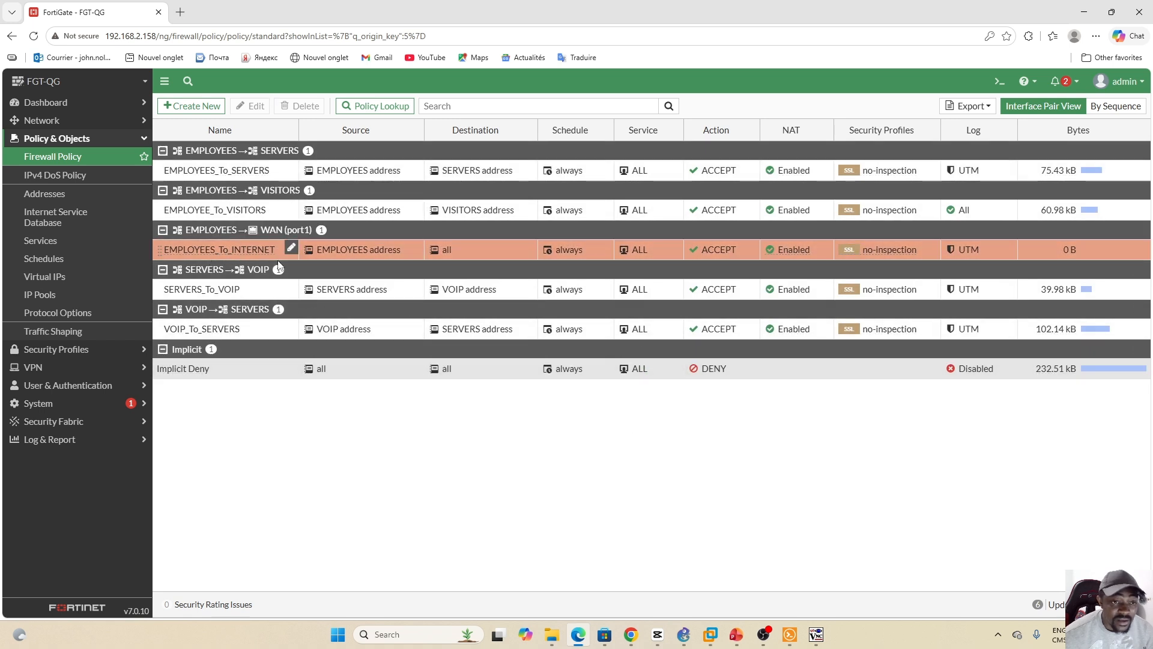
Switch to PC-1's Firefox and test internet access by reloading the "world cup 2026" search, Wikipedia and reddit tabs.
mouse_move(815, 634)
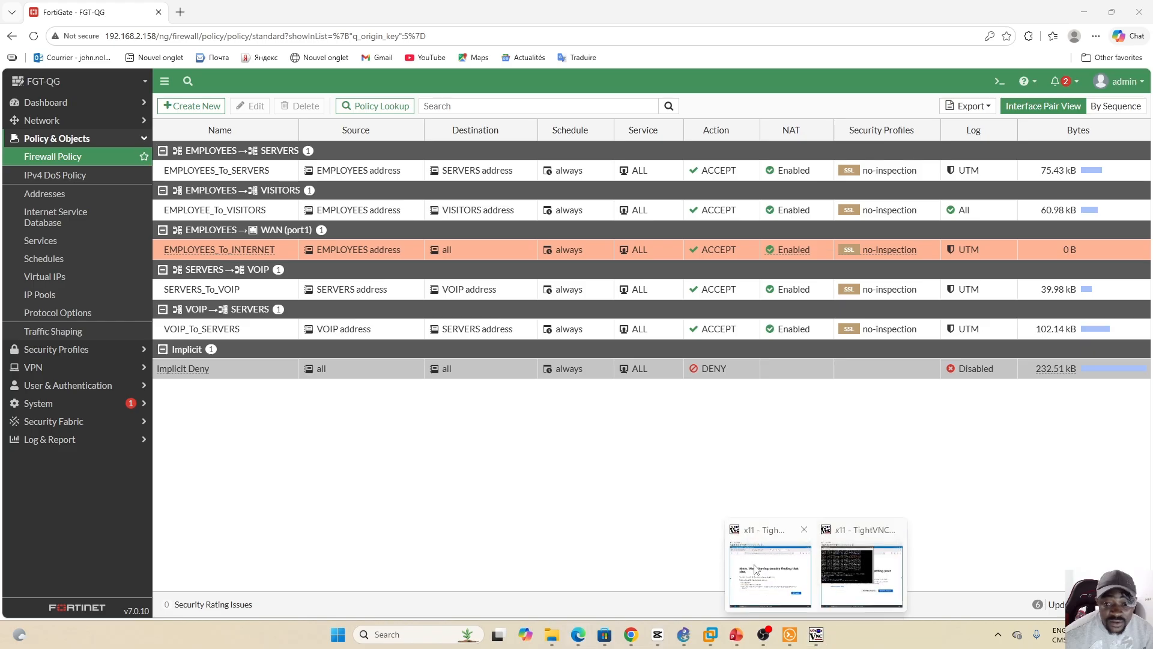
left_click(805, 547)
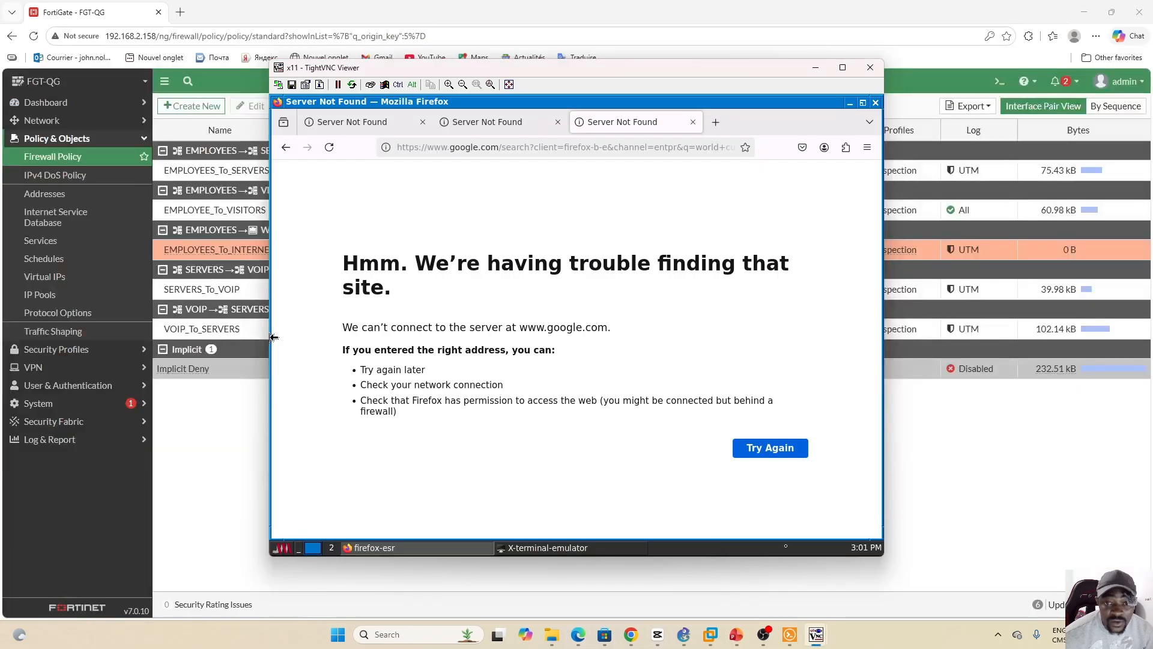
left_click(329, 148)
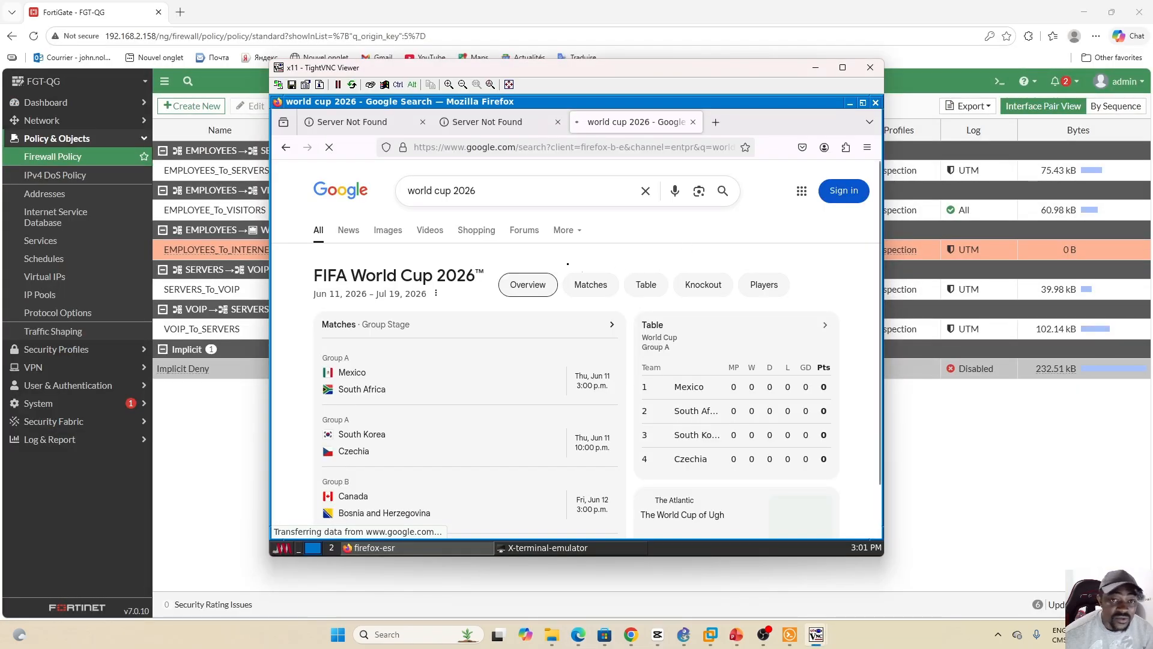
left_click(487, 129)
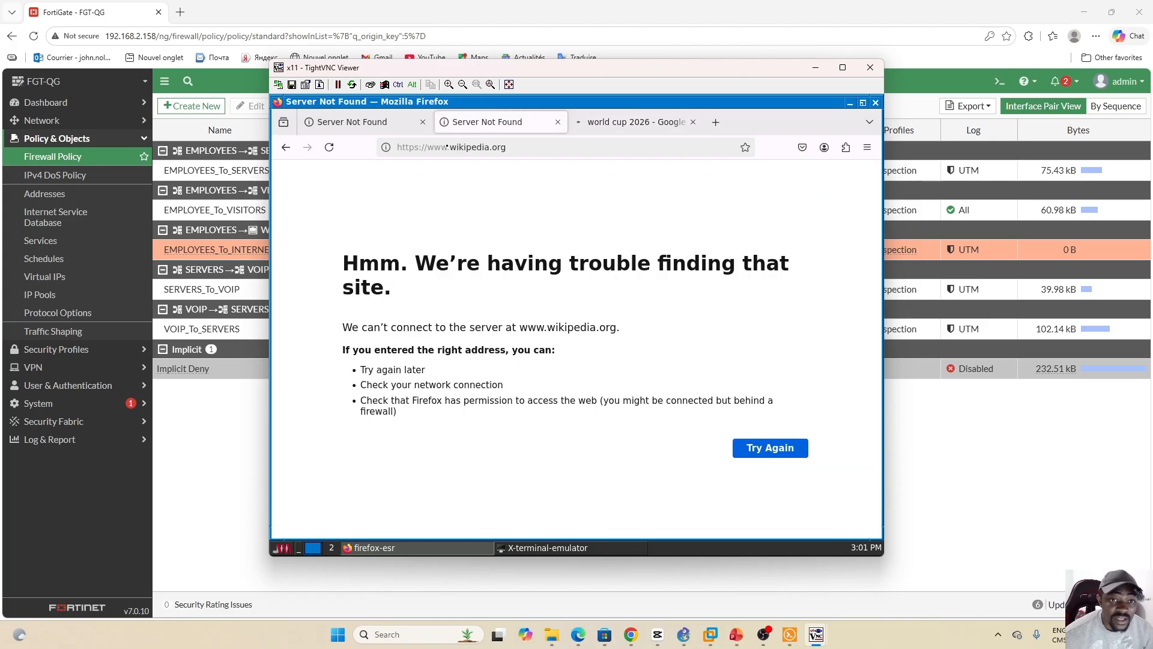
left_click(330, 147)
left_click(338, 127)
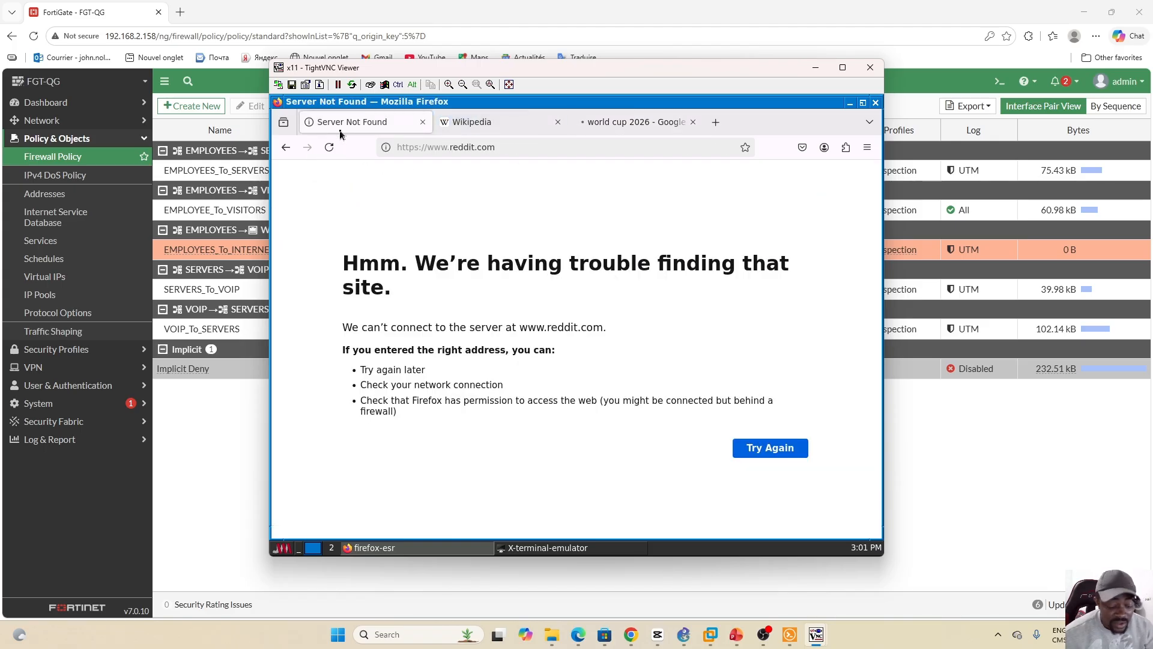
left_click(330, 151)
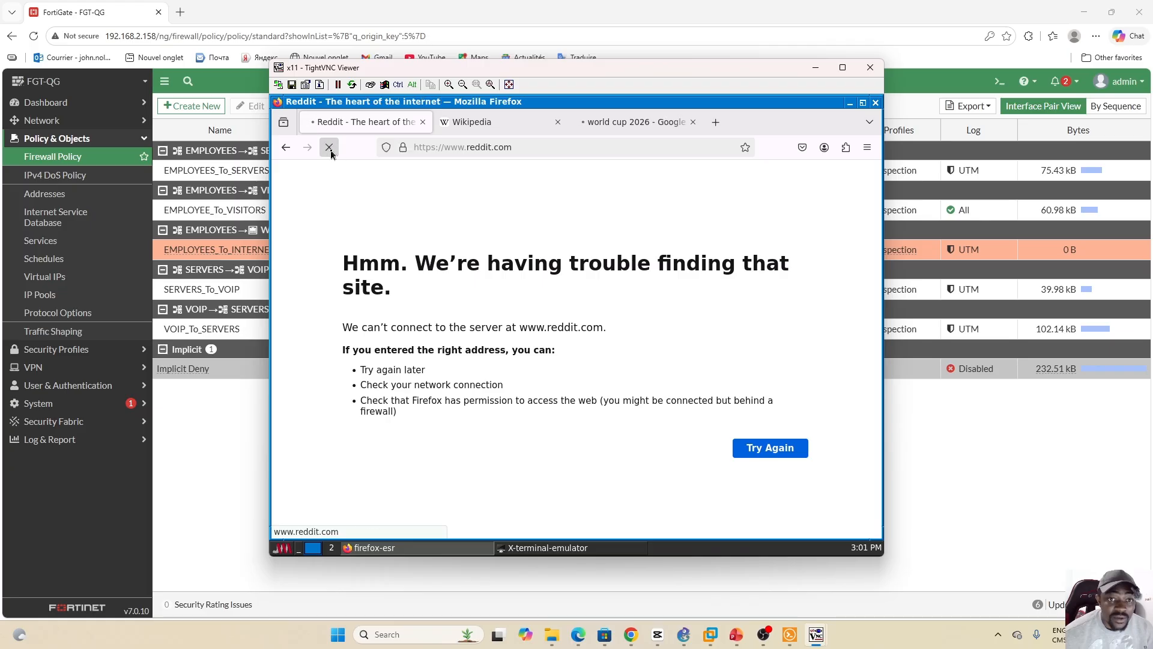
Open the English Wikipedia main page from the Wikipedia tab, and go back to the "world cup 2026" search results.
left_click(487, 123)
left_click(492, 258)
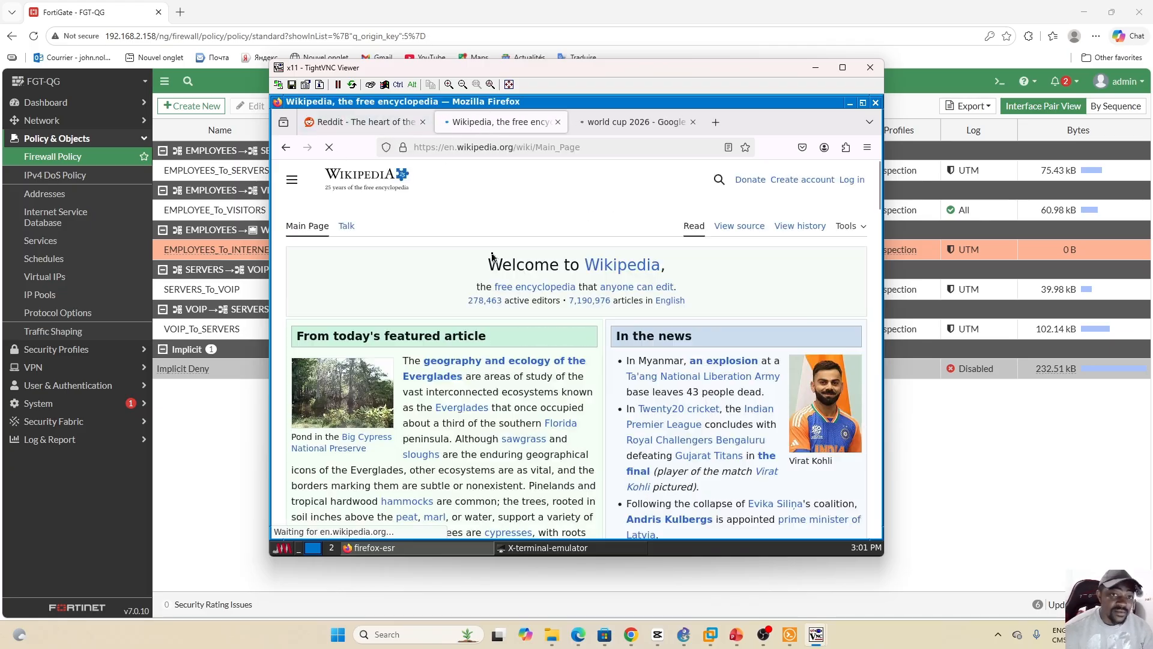
left_click(601, 122)
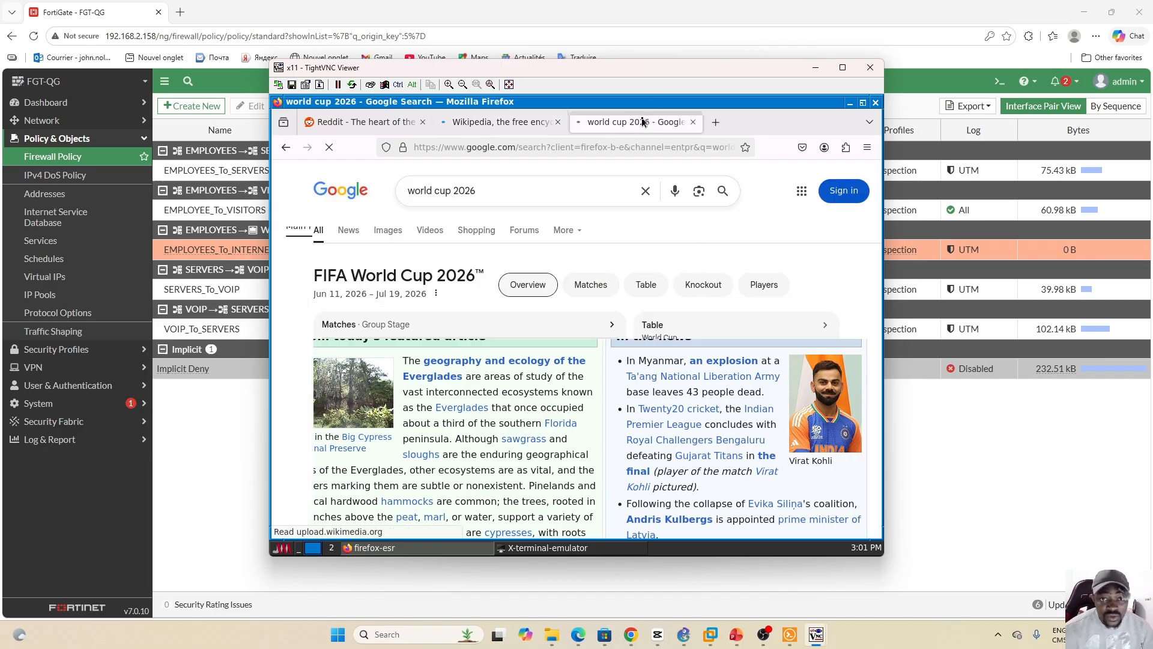
Switch to the PowerPoint presentation to review the "Activities on vLAN" slide.
left_click(238, 476)
left_click(736, 635)
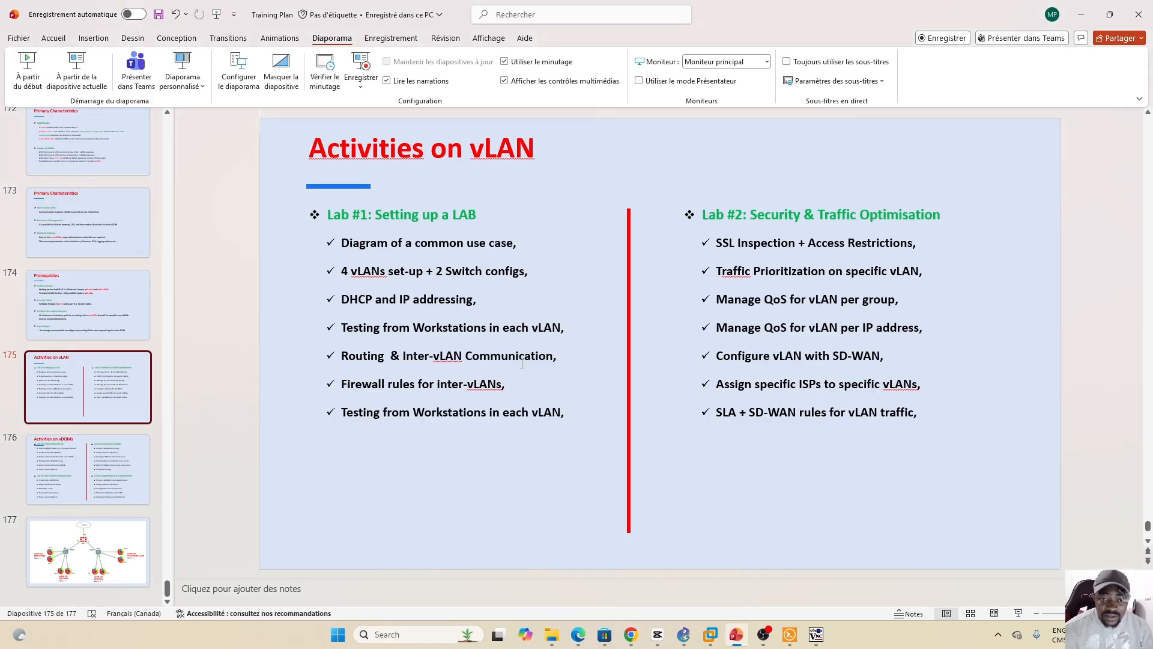